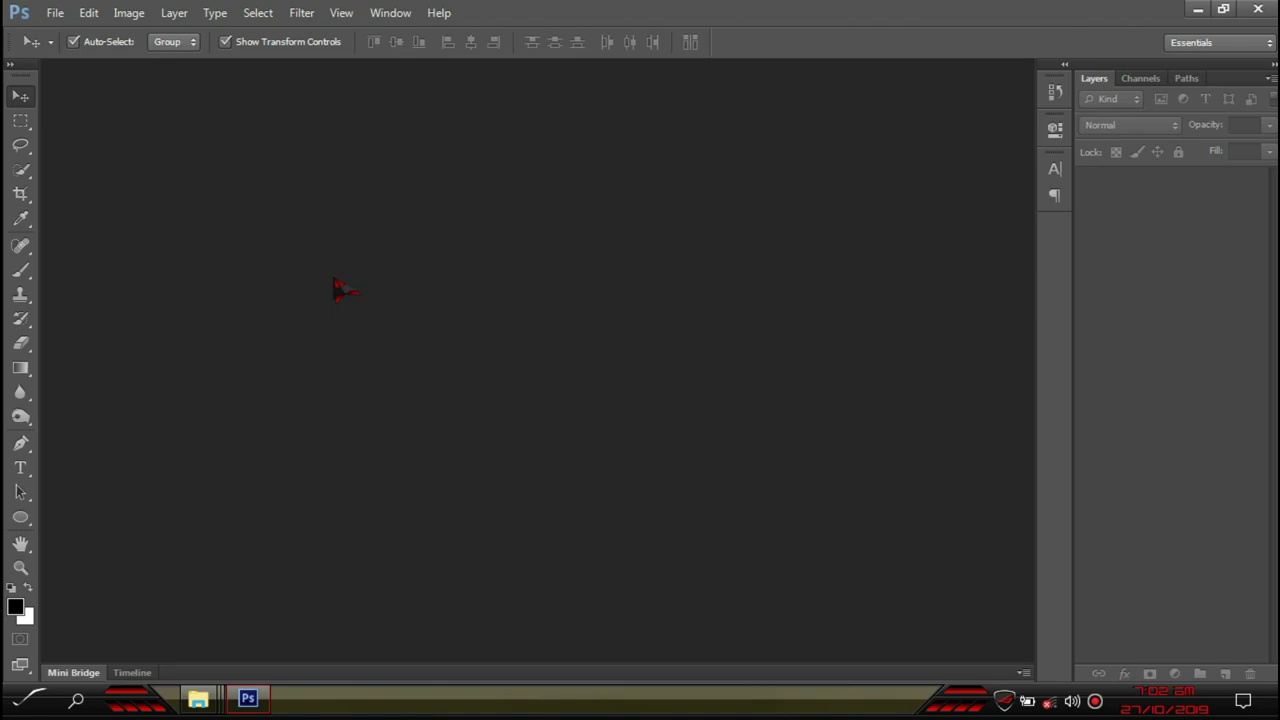
# Create a new 8.5 × 13 inch, 250 ppi RGB document with a white background
pyautogui.hotkey('ctrl', 'n')
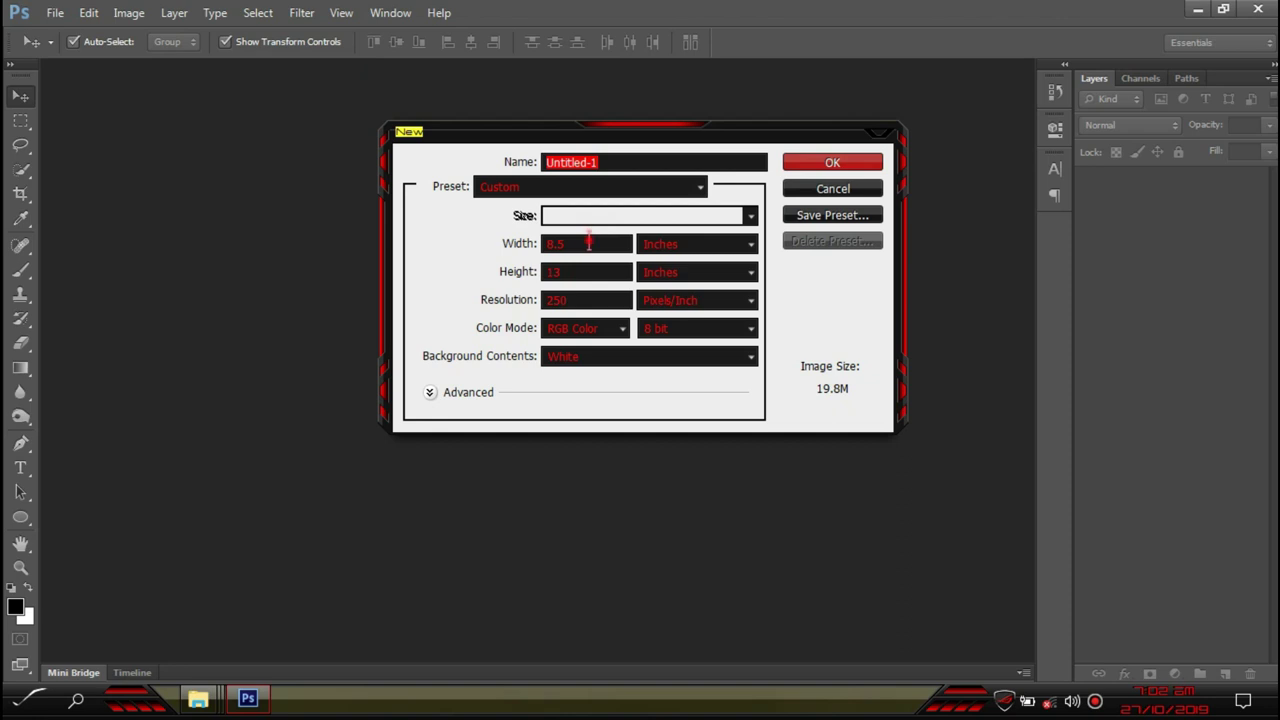
pyautogui.click(589, 243)
pyautogui.click(571, 271)
pyautogui.click(583, 300)
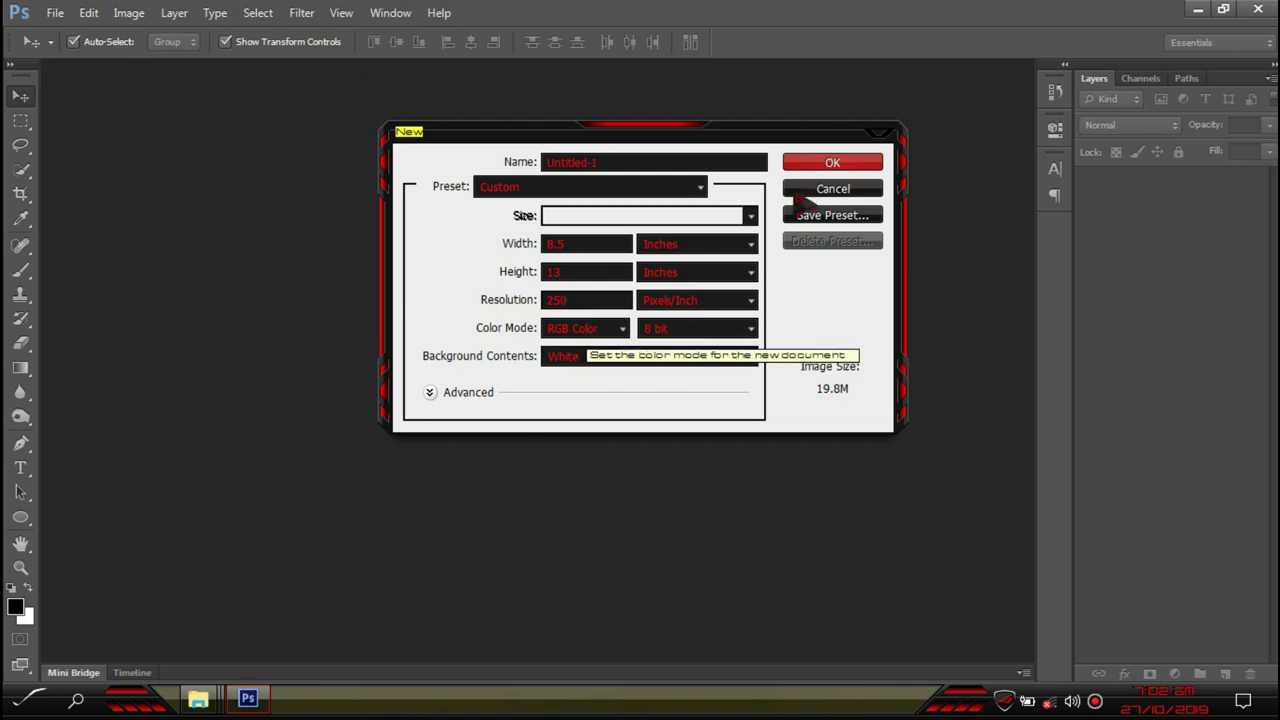
pyautogui.click(837, 163)
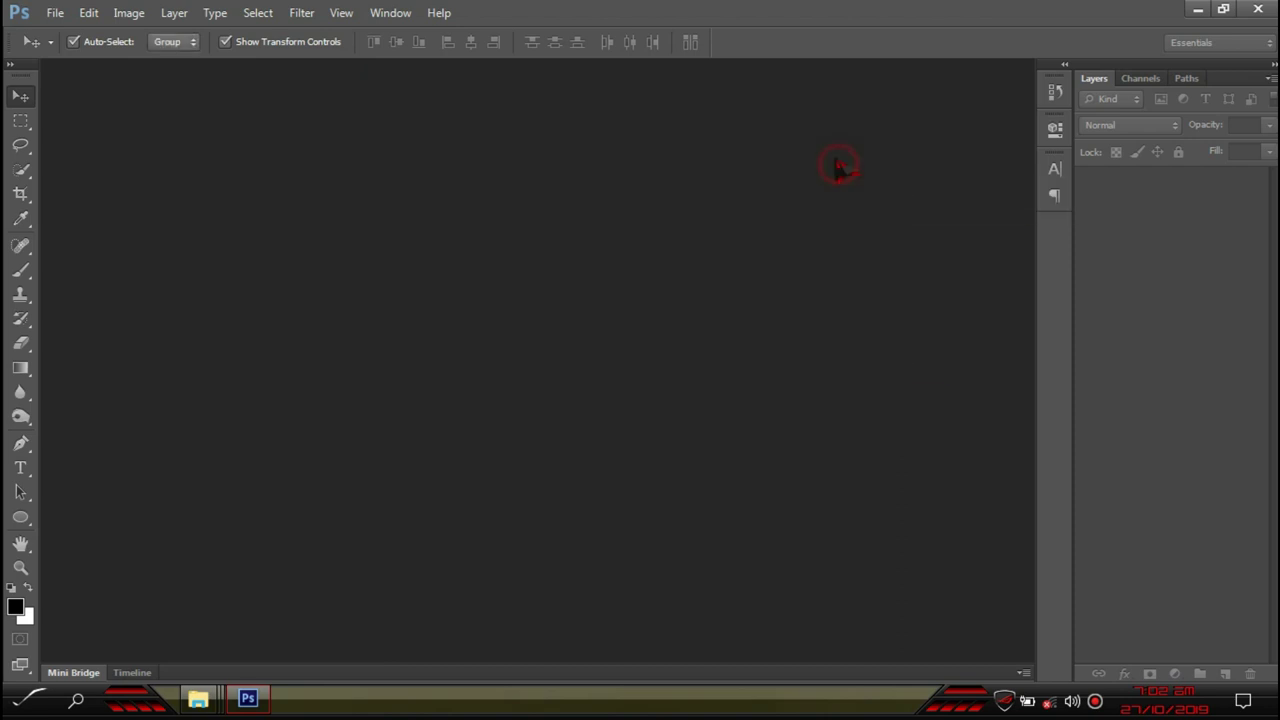
pyautogui.scroll(3, 503, 149)
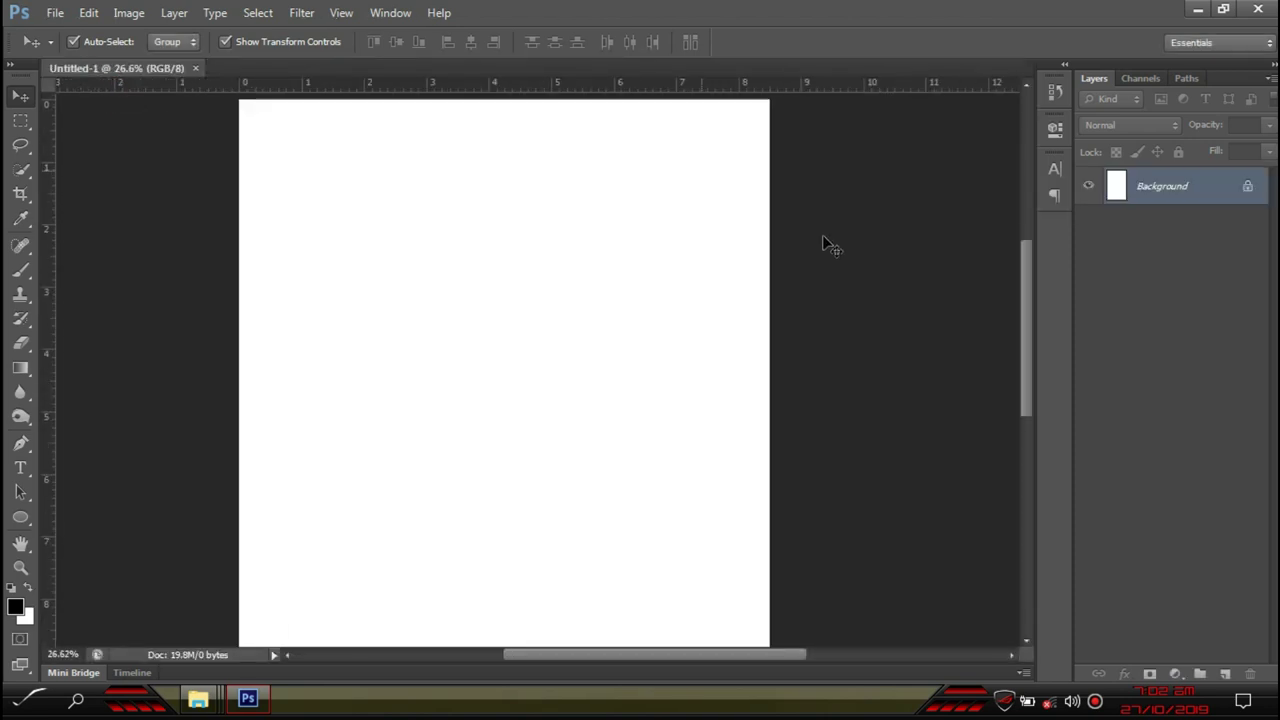
pyautogui.scroll(2, 491, 297)
pyautogui.scroll(-1, 503, 313)
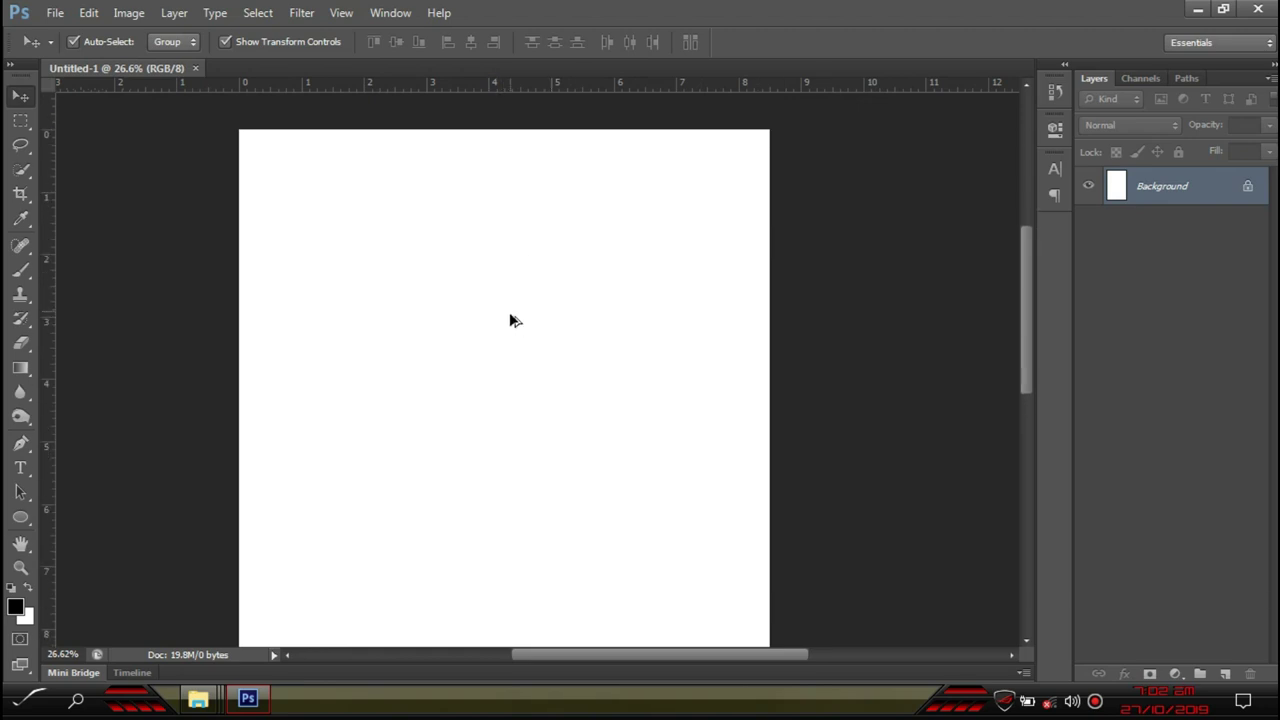
pyautogui.scroll(-2, 510, 325)
pyautogui.scroll(1, 505, 330)
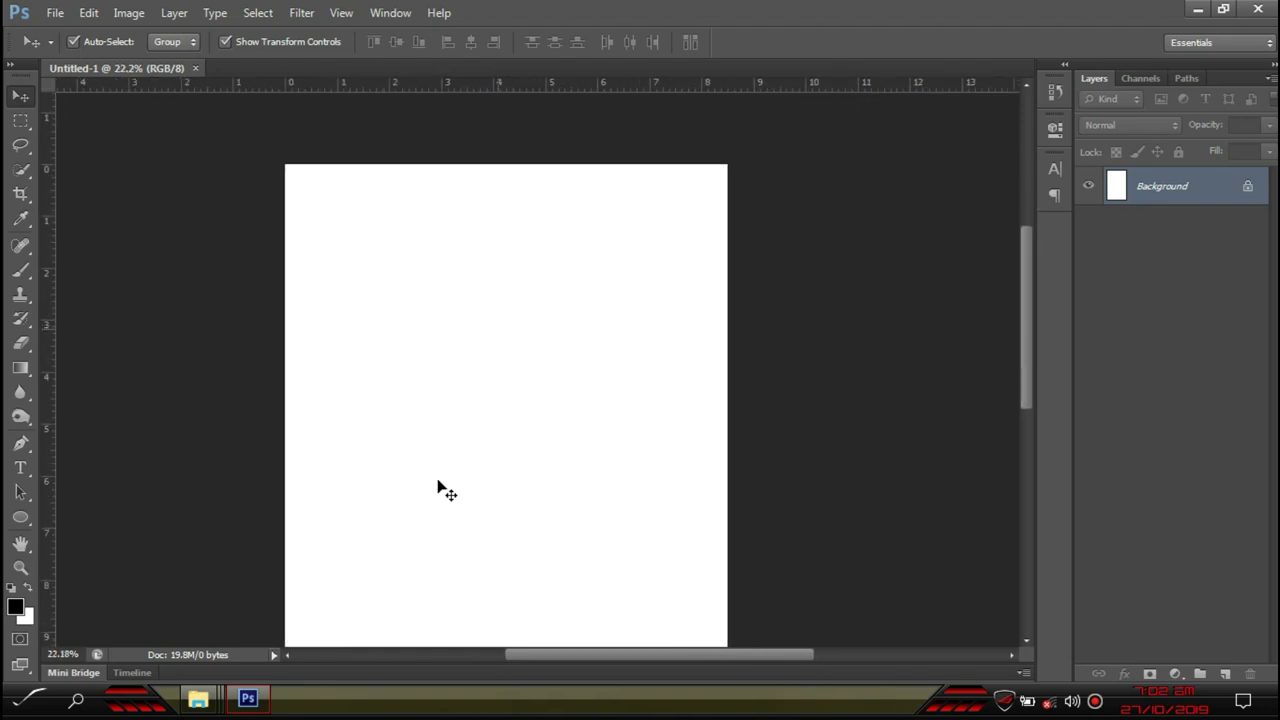
# Preview the smiling girl's photo in the Rechelle folder, then drag it toward Photoshop
pyautogui.moveTo(197, 699)
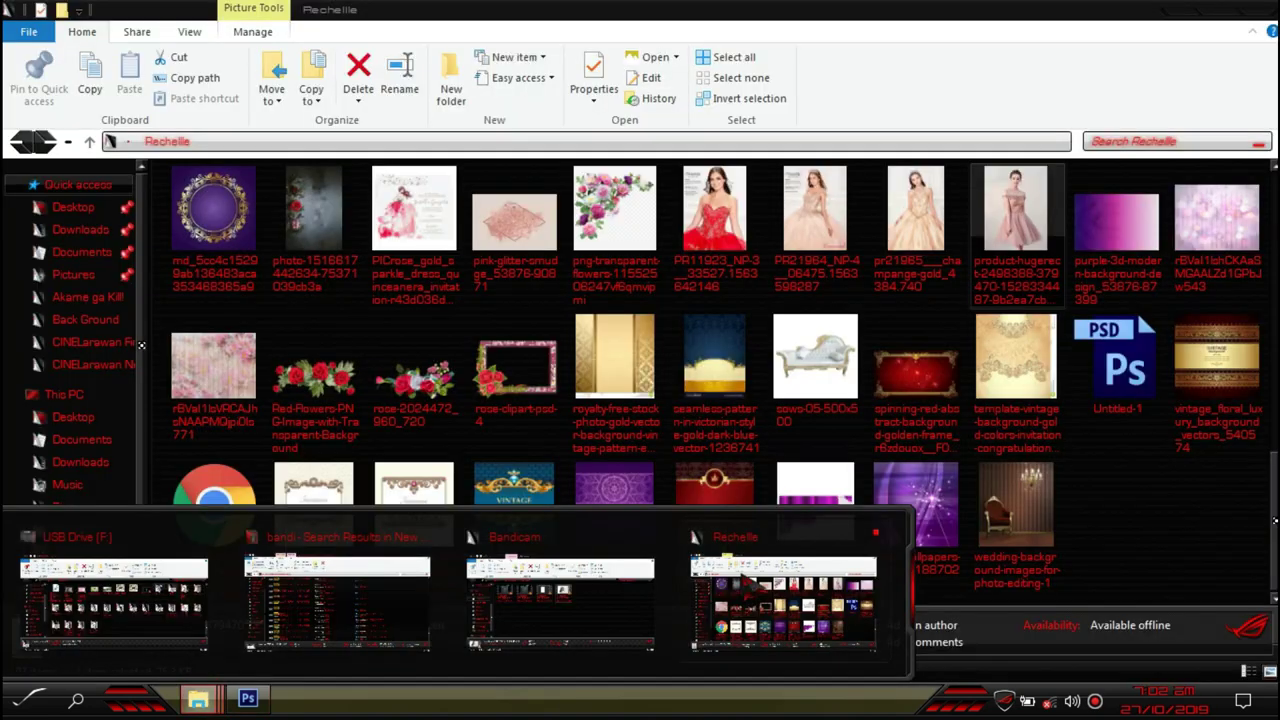
pyautogui.click(760, 588)
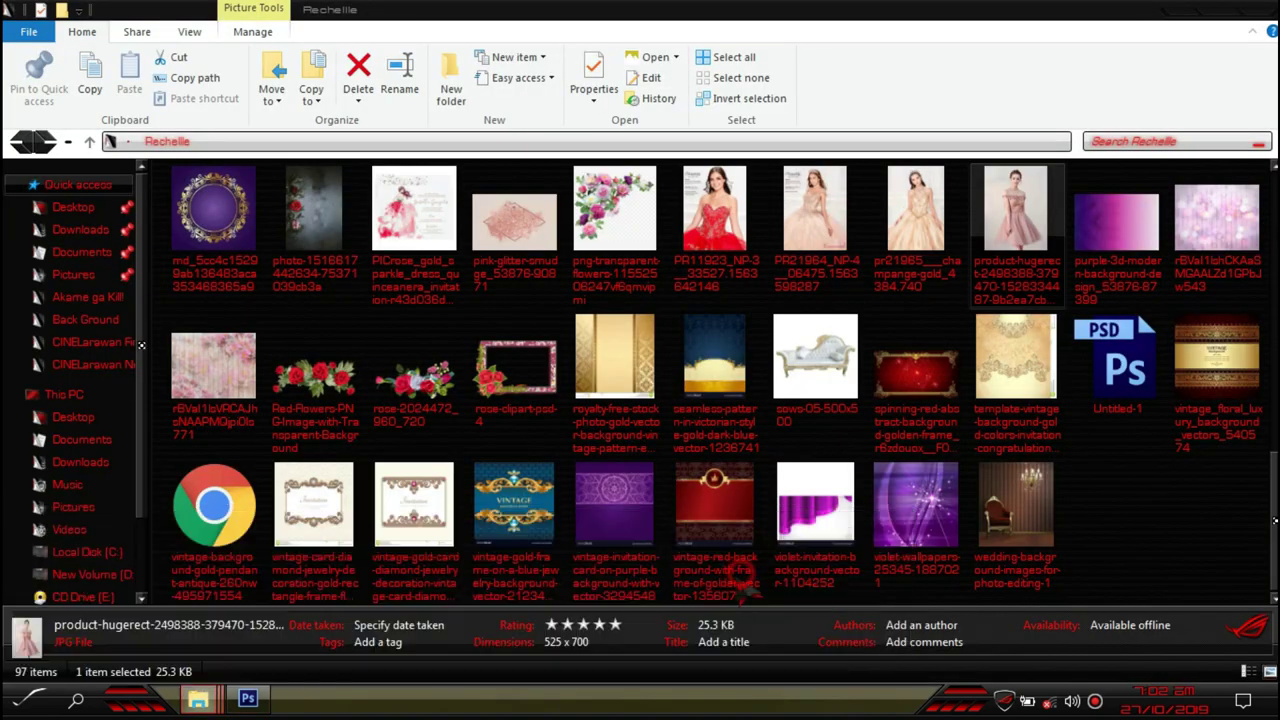
pyautogui.scroll(-8, 791, 448)
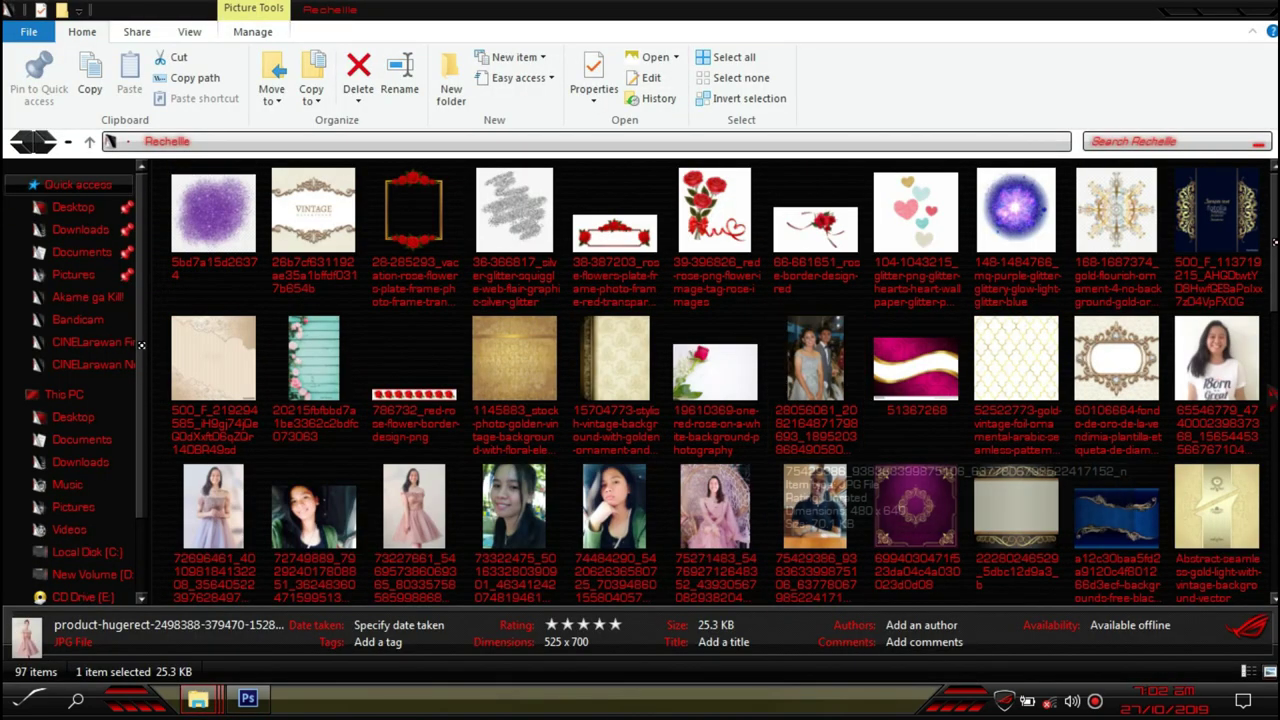
pyautogui.click(1248, 372)
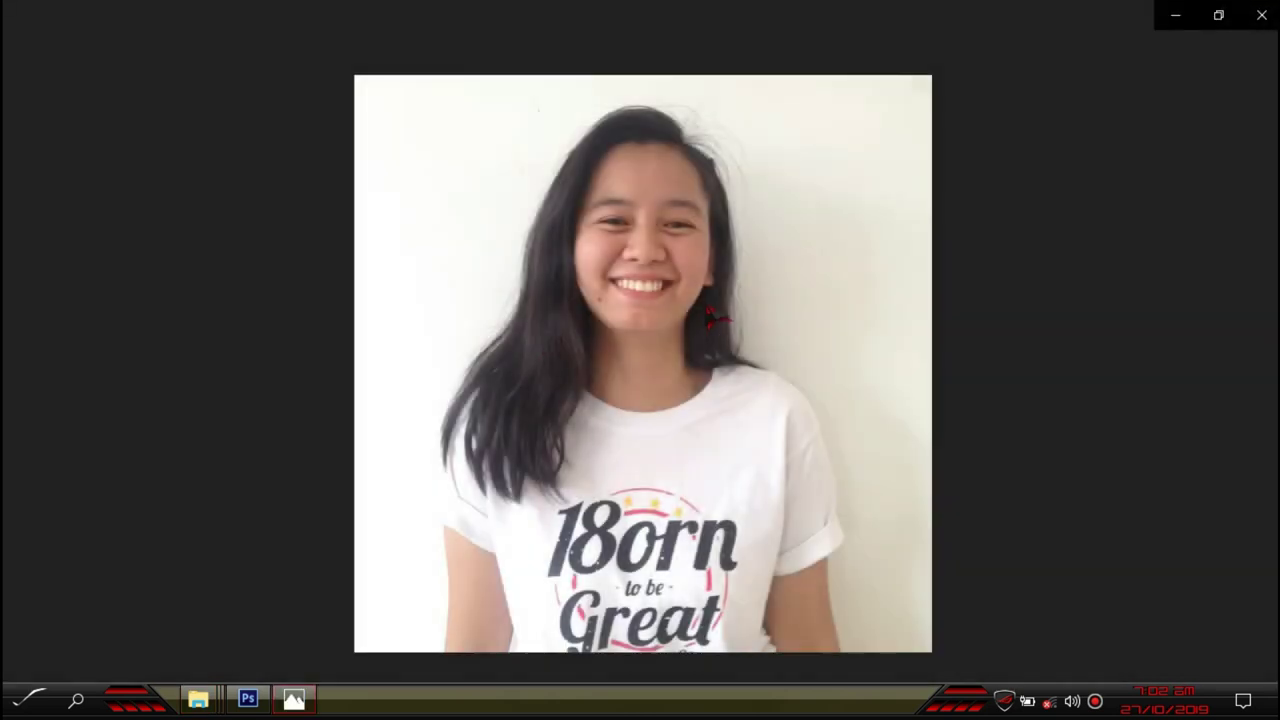
pyautogui.click(1262, 15)
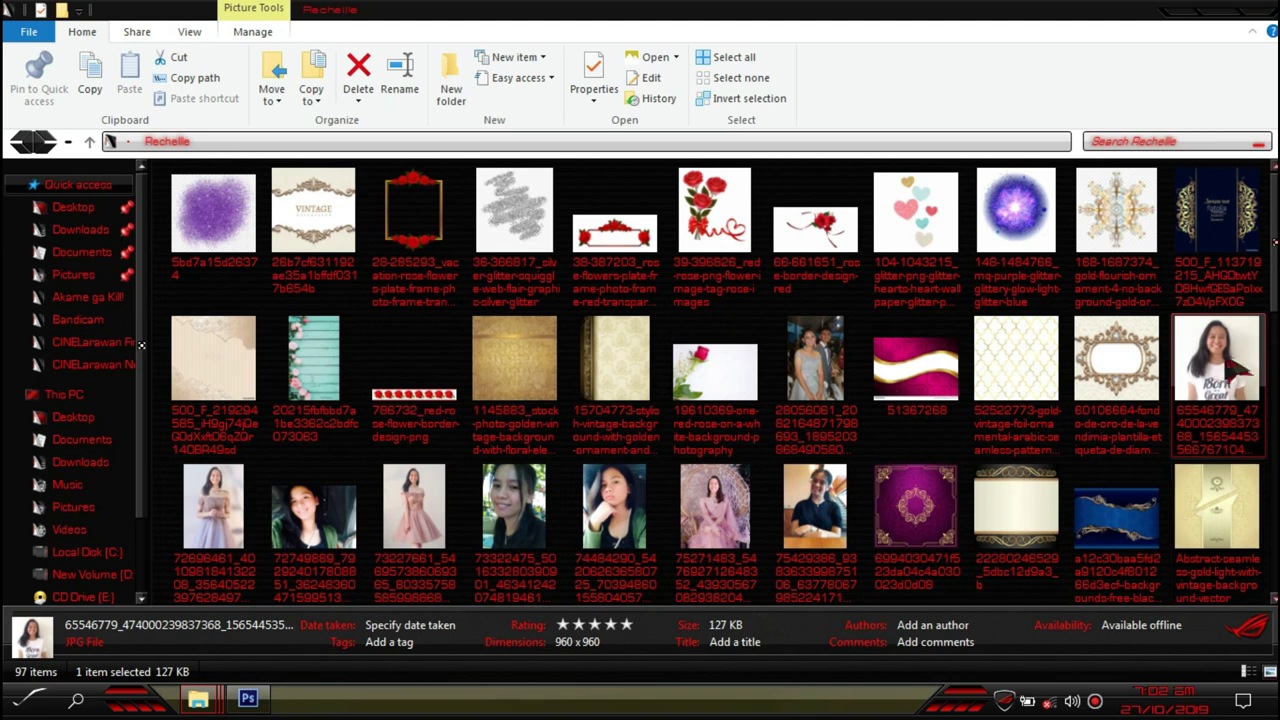
pyautogui.moveTo(1225, 360); pyautogui.dragTo(510, 357)
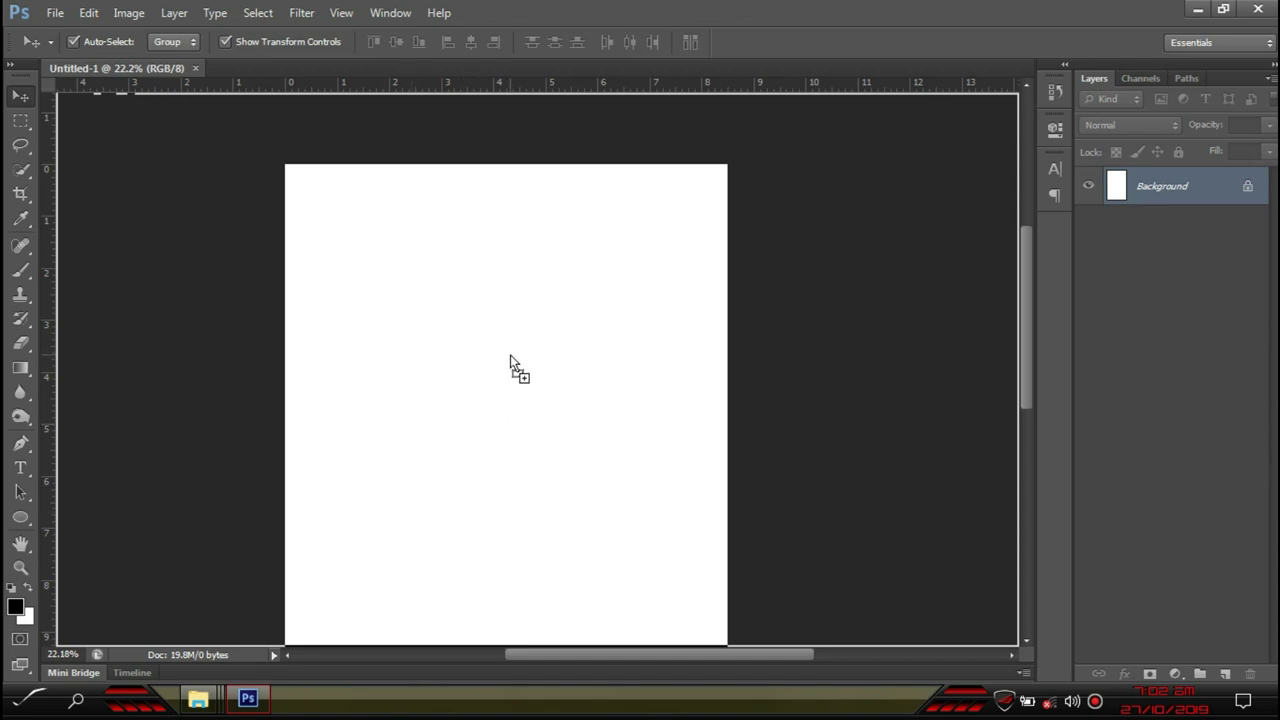
# Place the girl's photo on the canvas and position it along the top
pyautogui.moveTo(510, 357); pyautogui.dragTo(510, 357)
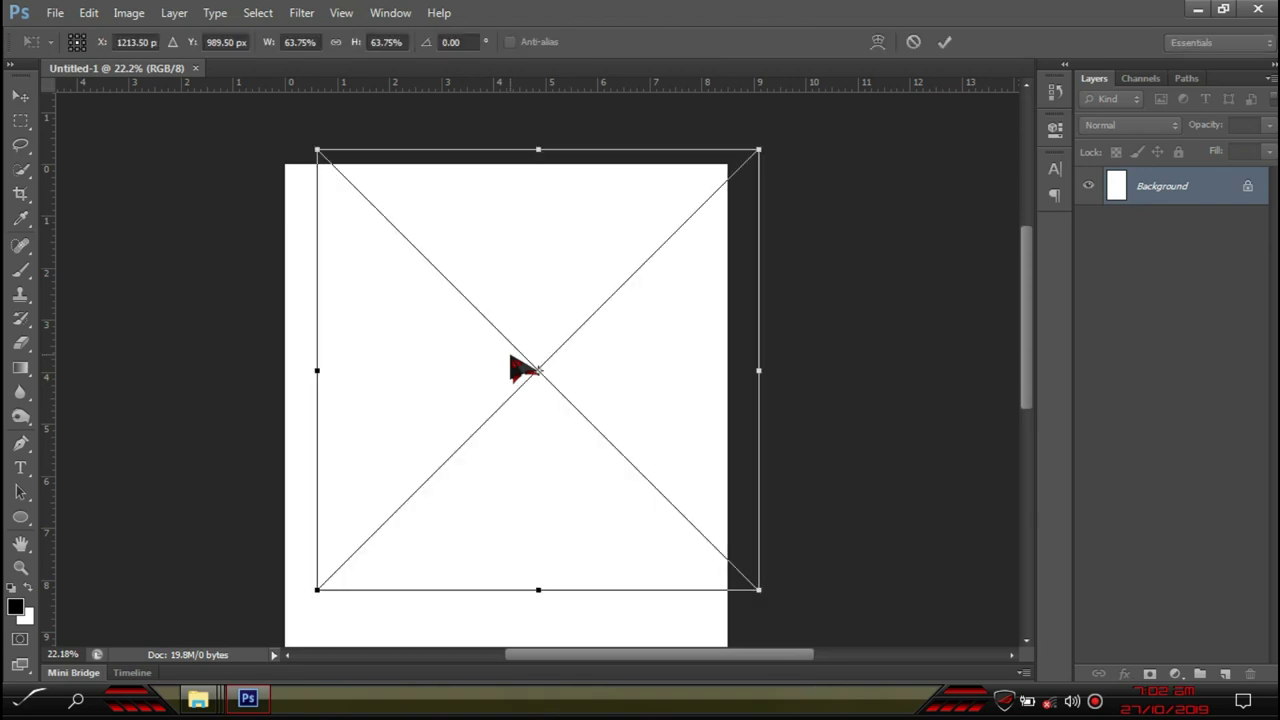
pyautogui.press('Return')
pyautogui.moveTo(528, 370); pyautogui.dragTo(538, 363)
pyautogui.keyDown('alt'); pyautogui.scroll(2, 536, 362); pyautogui.keyUp('alt')
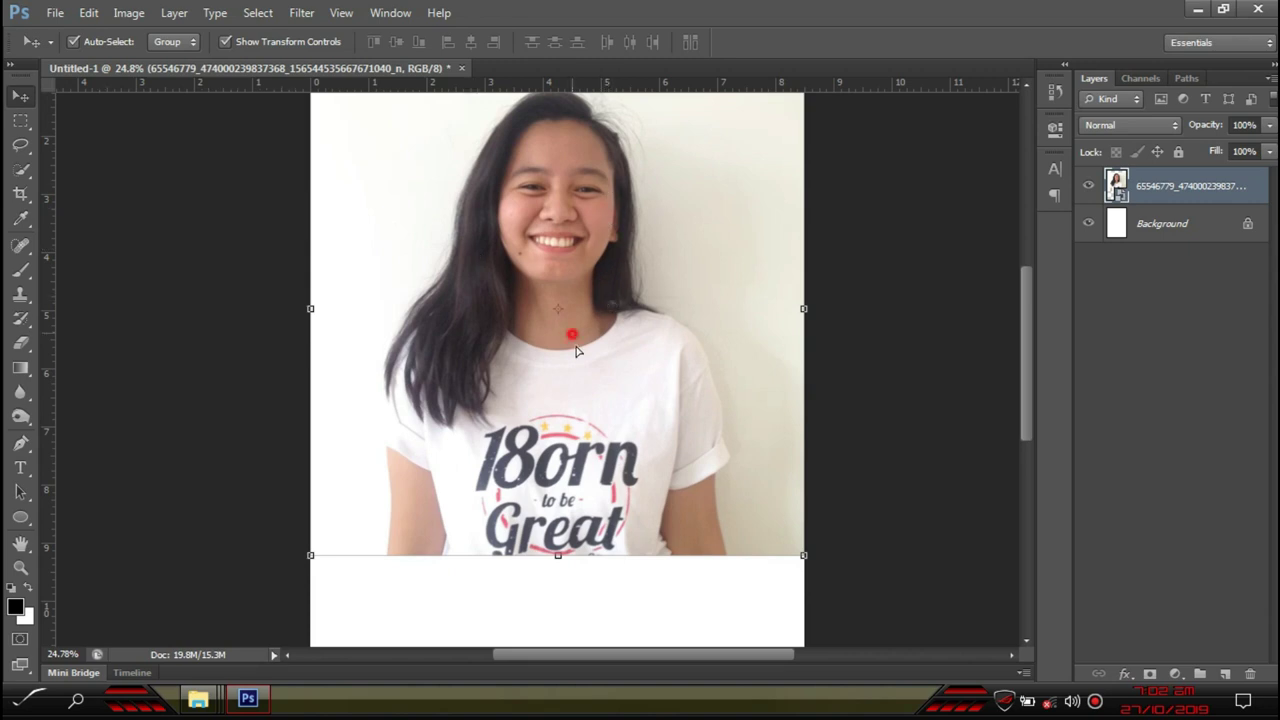
pyautogui.moveTo(576, 350); pyautogui.dragTo(577, 362)
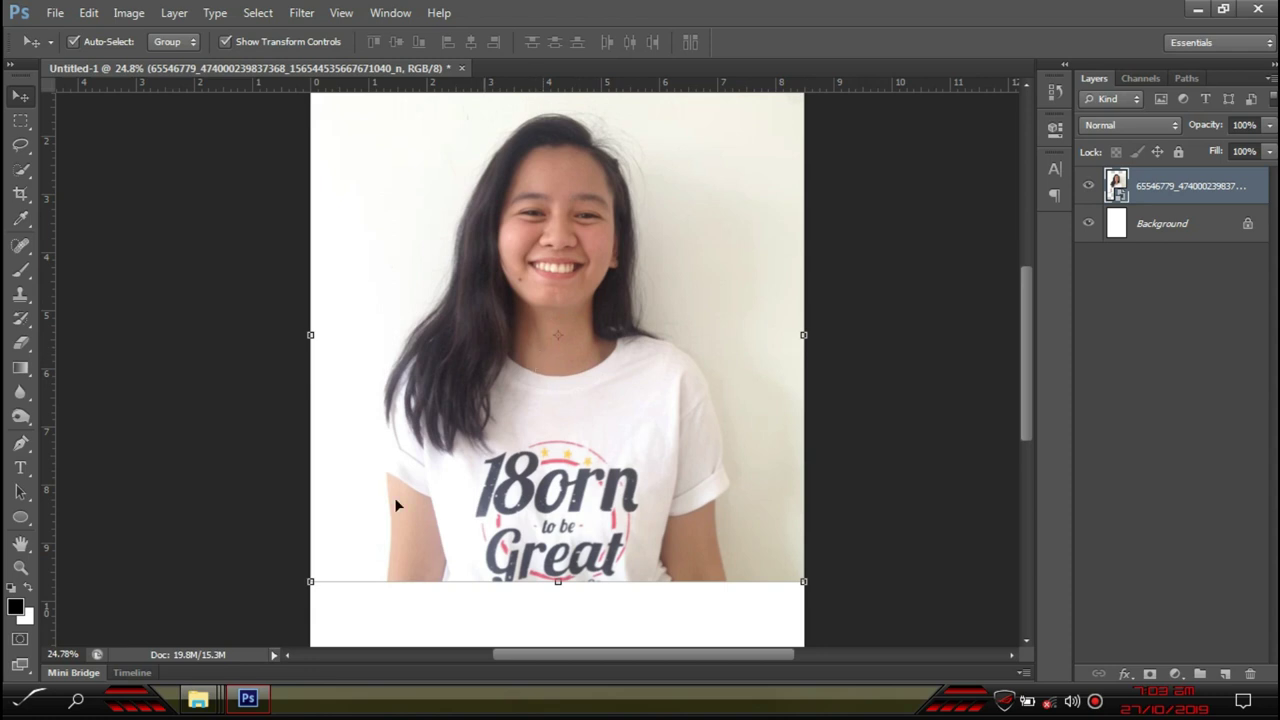
# Drag the pink-dress model image from the Rechelle folder into Photoshop
pyautogui.moveTo(198, 699)
pyautogui.click(884, 598)
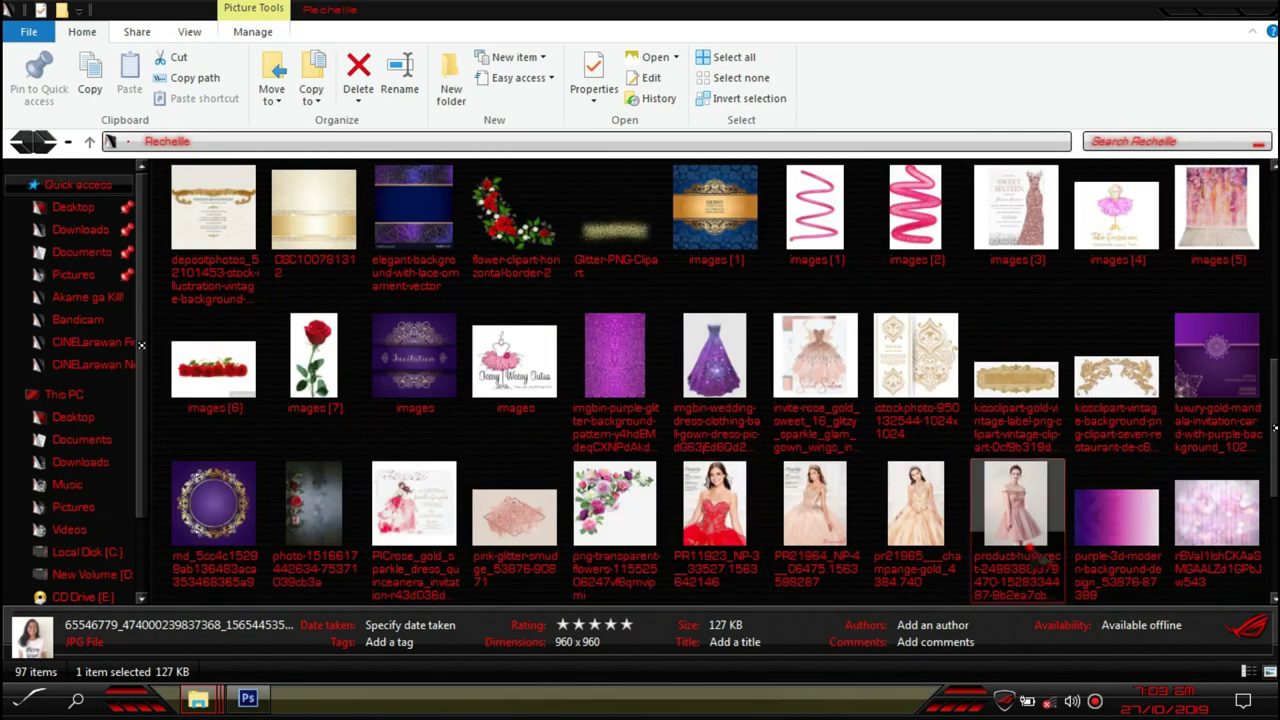
pyautogui.click(1038, 558)
pyautogui.moveTo(1006, 551); pyautogui.dragTo(529, 425)
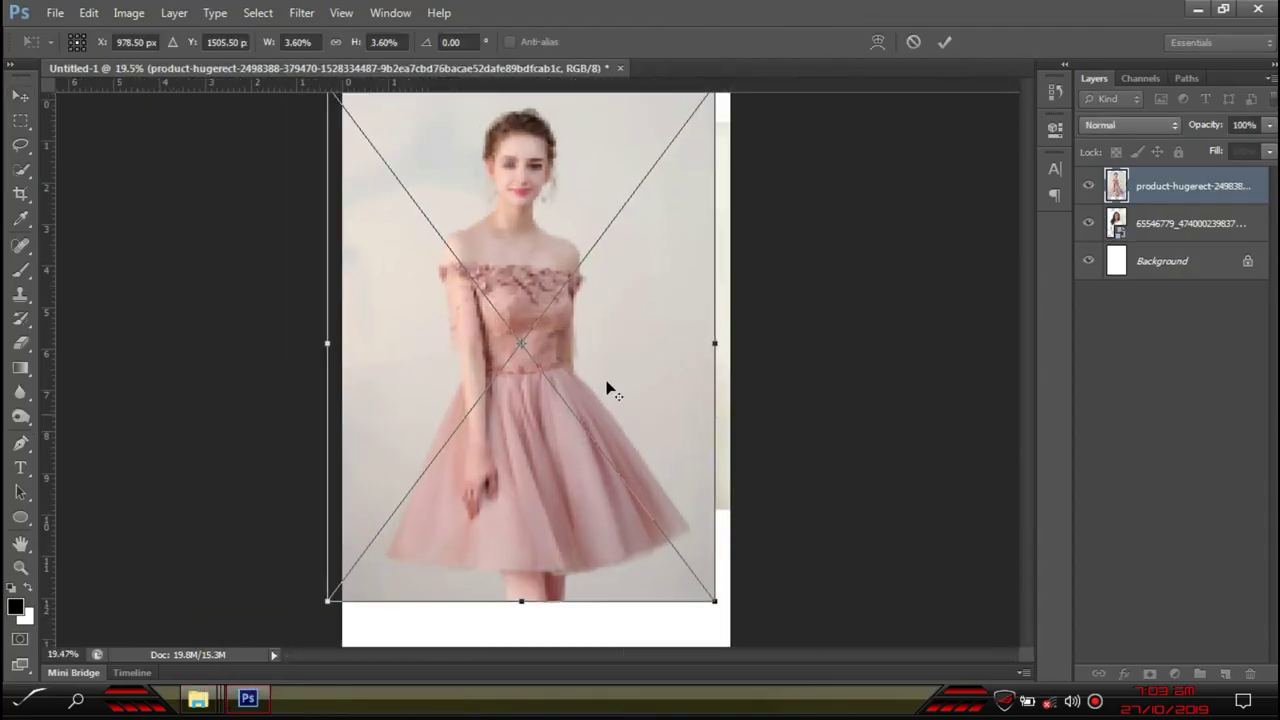
# Scale and nudge the pink-dress image to cover the canvas, then commit it
pyautogui.moveTo(704, 592); pyautogui.dragTo(765, 634)
pyautogui.moveTo(623, 420); pyautogui.dragTo(611, 436)
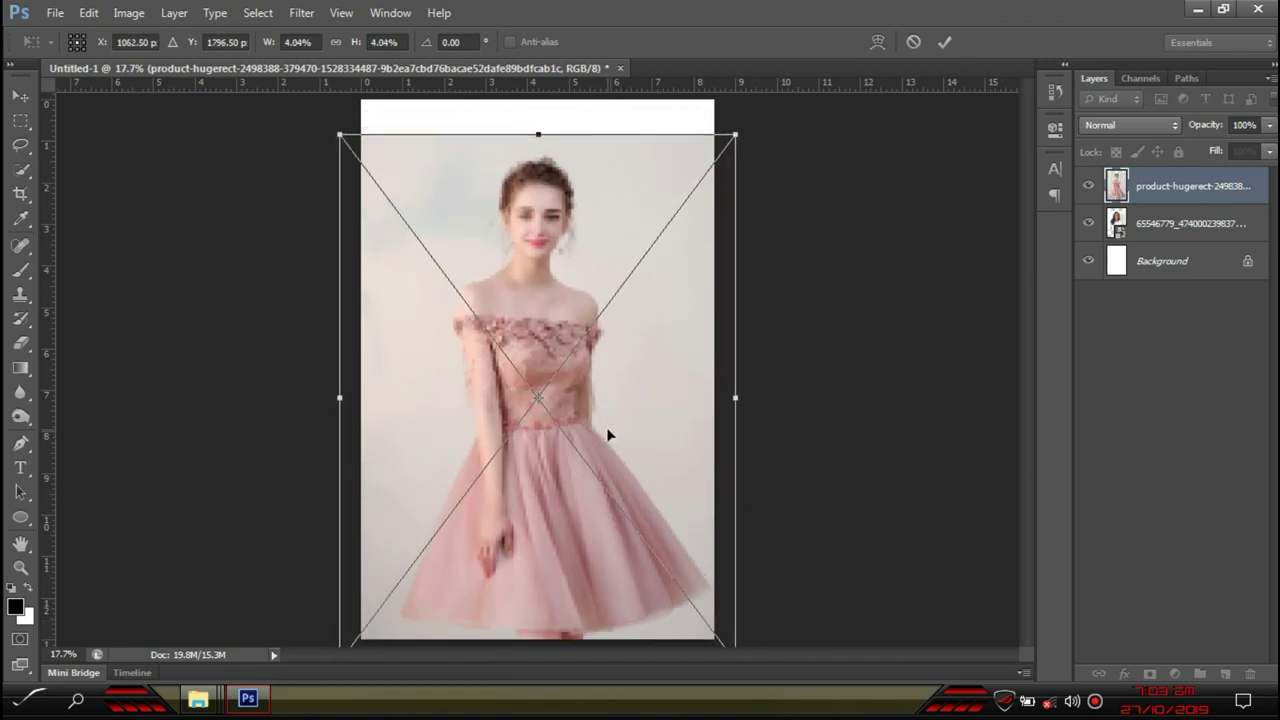
pyautogui.press('Return')
pyautogui.scroll(6, 514, 209)
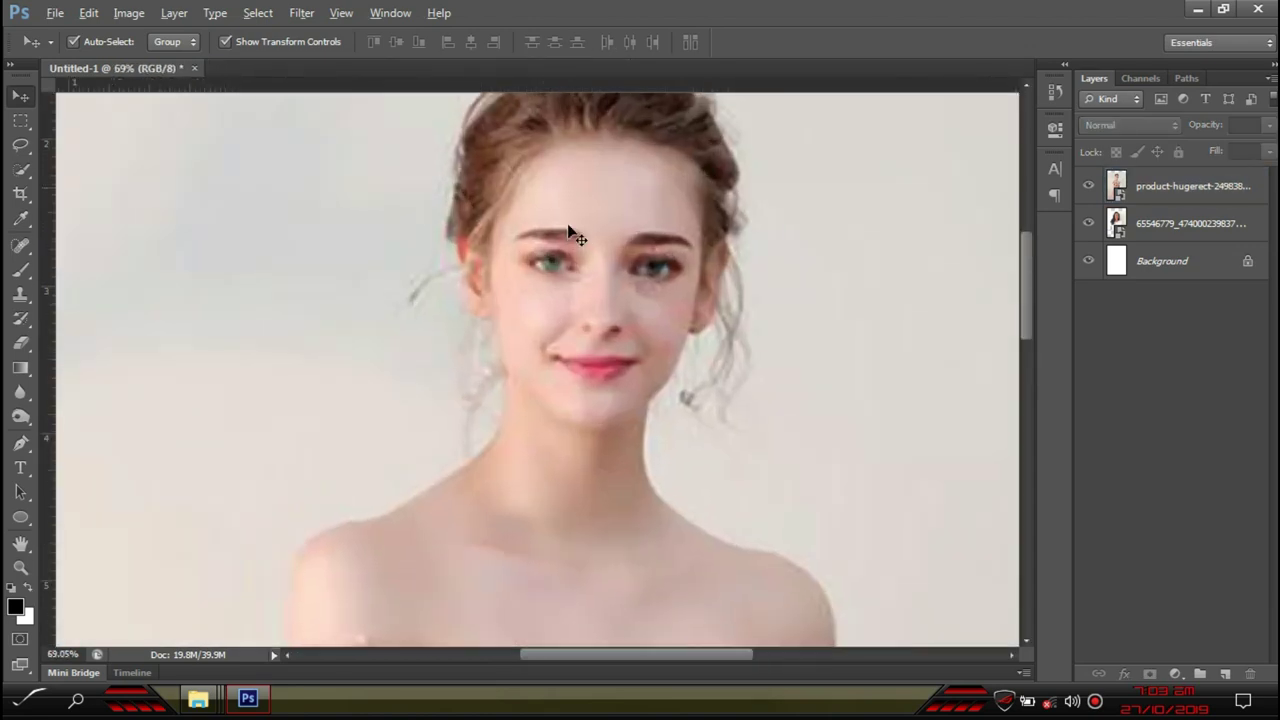
pyautogui.scroll(-3, 568, 230)
pyautogui.scroll(1, 568, 233)
pyautogui.scroll(-1, 568, 236)
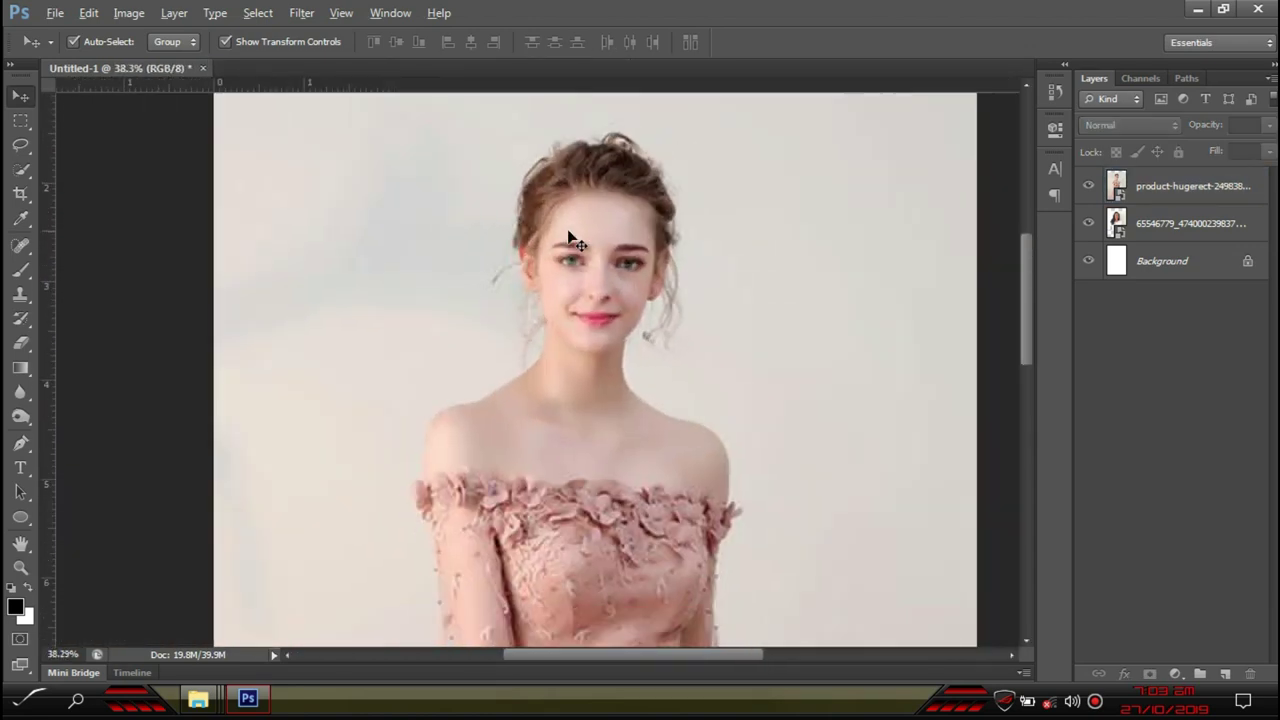
pyautogui.scroll(-2, 568, 240)
# Stack the girl's photo layer above the dress layer and move it up
pyautogui.moveTo(1212, 223); pyautogui.dragTo(1205, 183)
pyautogui.scroll(-3, 630, 400)
pyautogui.moveTo(643, 408); pyautogui.dragTo(636, 376)
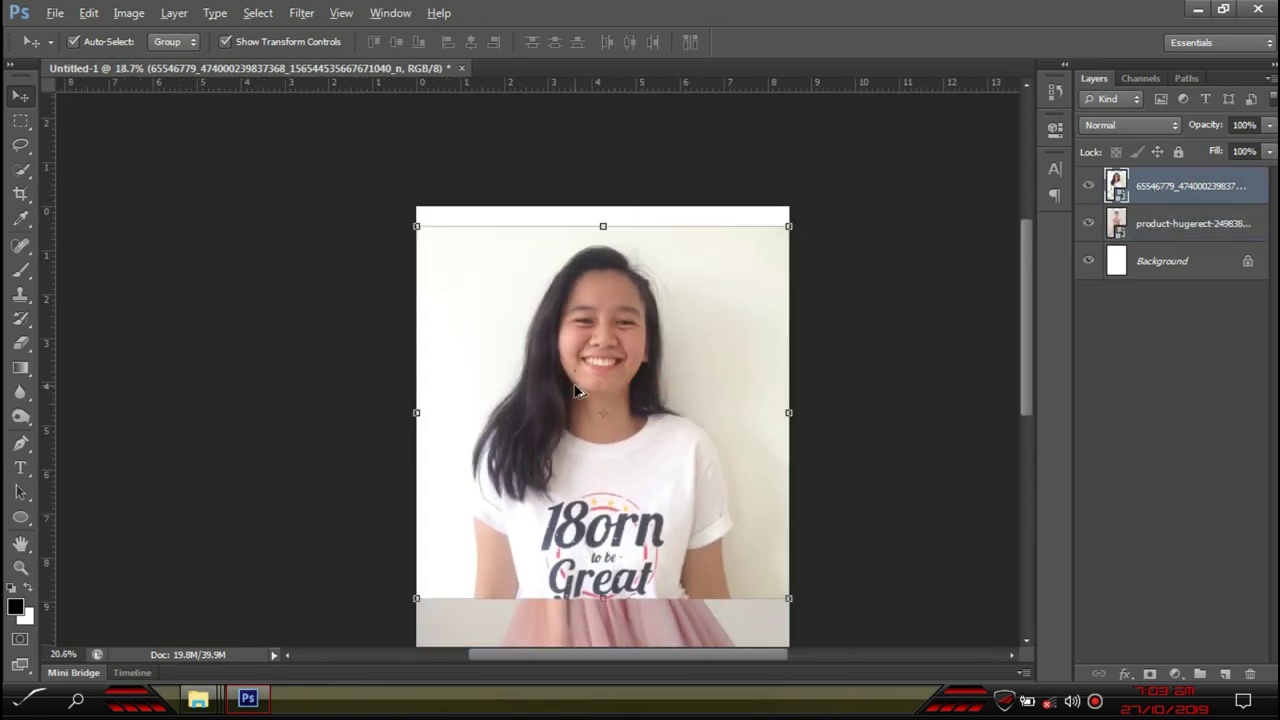
pyautogui.scroll(2, 576, 391)
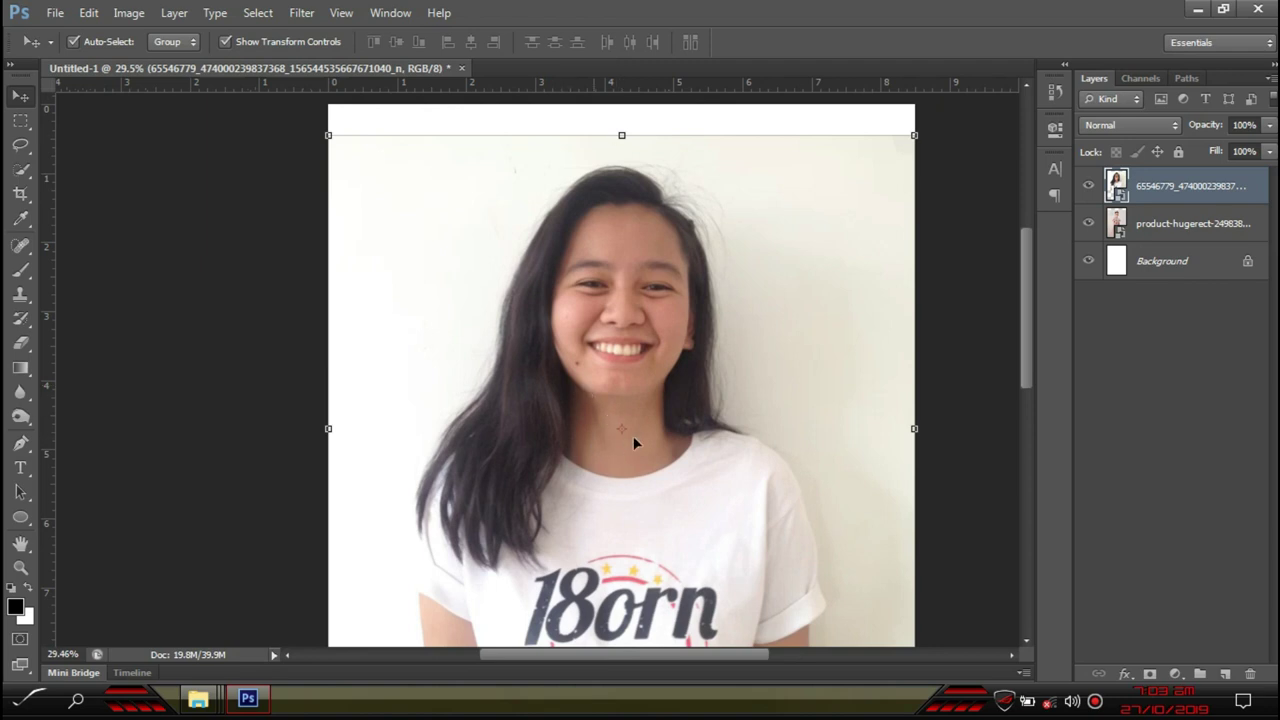
pyautogui.click(169, 380)
pyautogui.scroll(-2, 499, 370)
pyautogui.scroll(2, 499, 370)
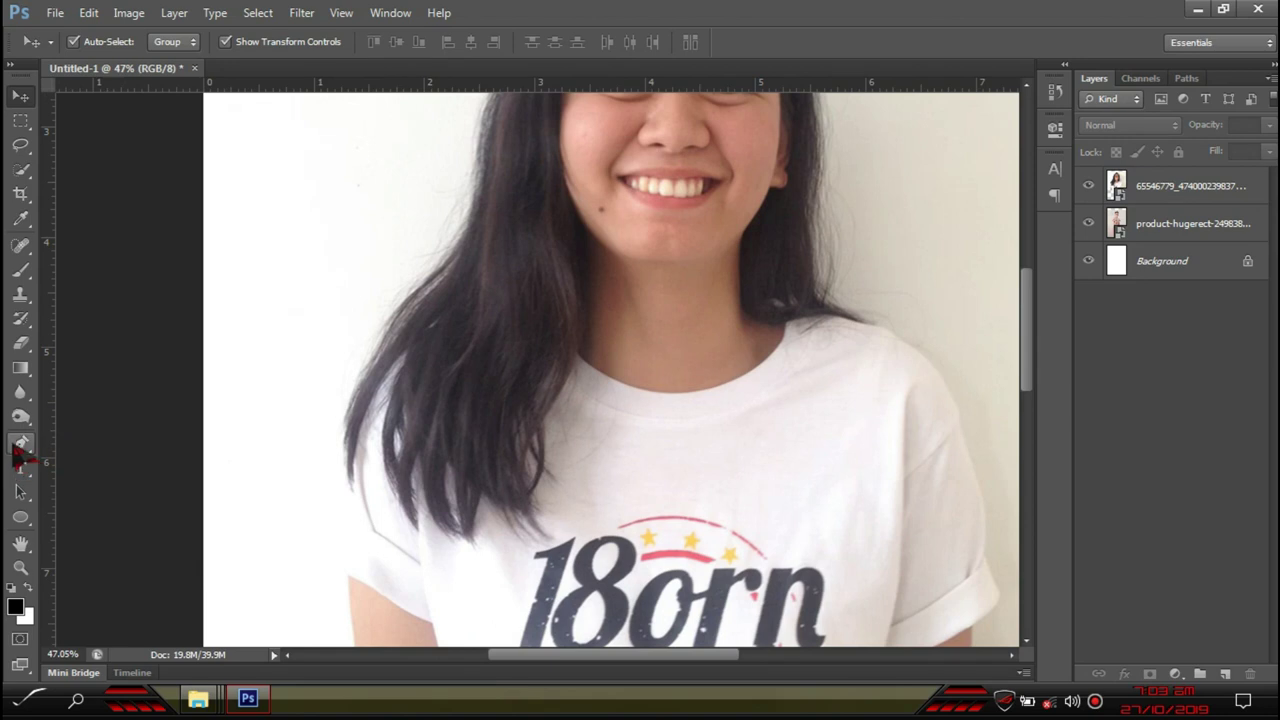
# Select the standard Pen tool for drawing paths
pyautogui.click(20, 443)
pyautogui.click(63, 443)
pyautogui.scroll(3, 340, 497)
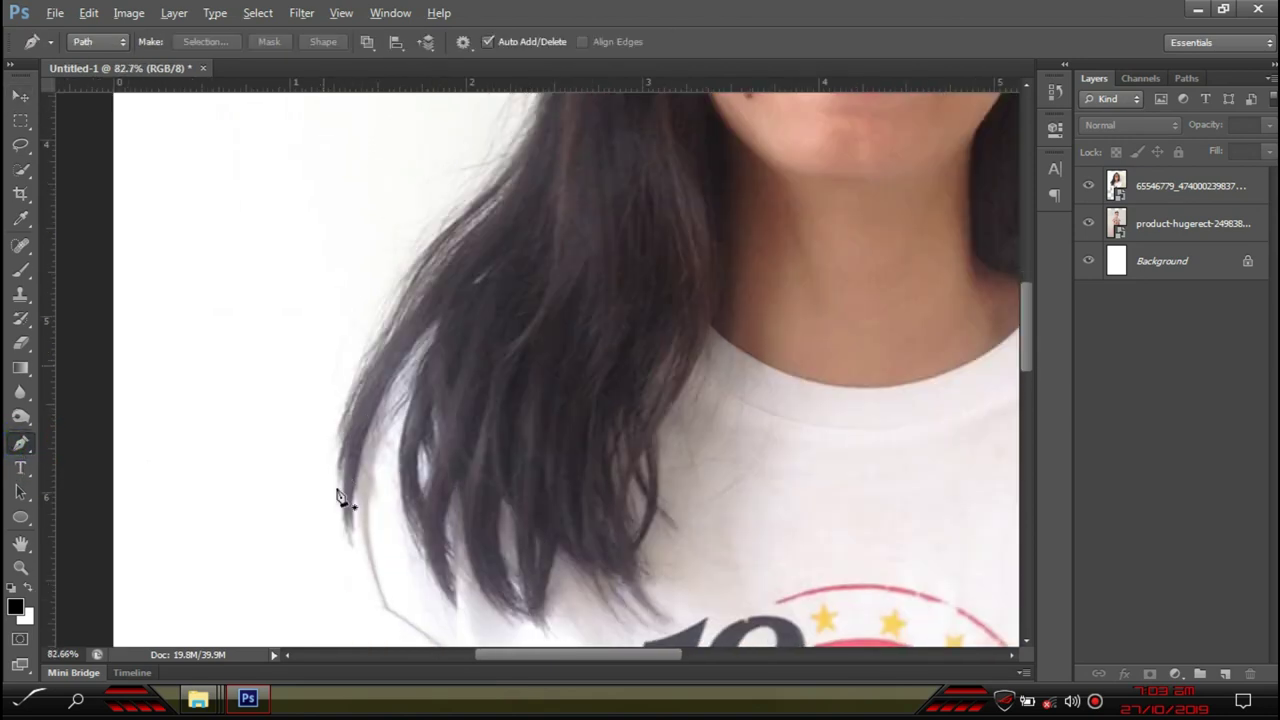
pyautogui.scroll(-2, 340, 515)
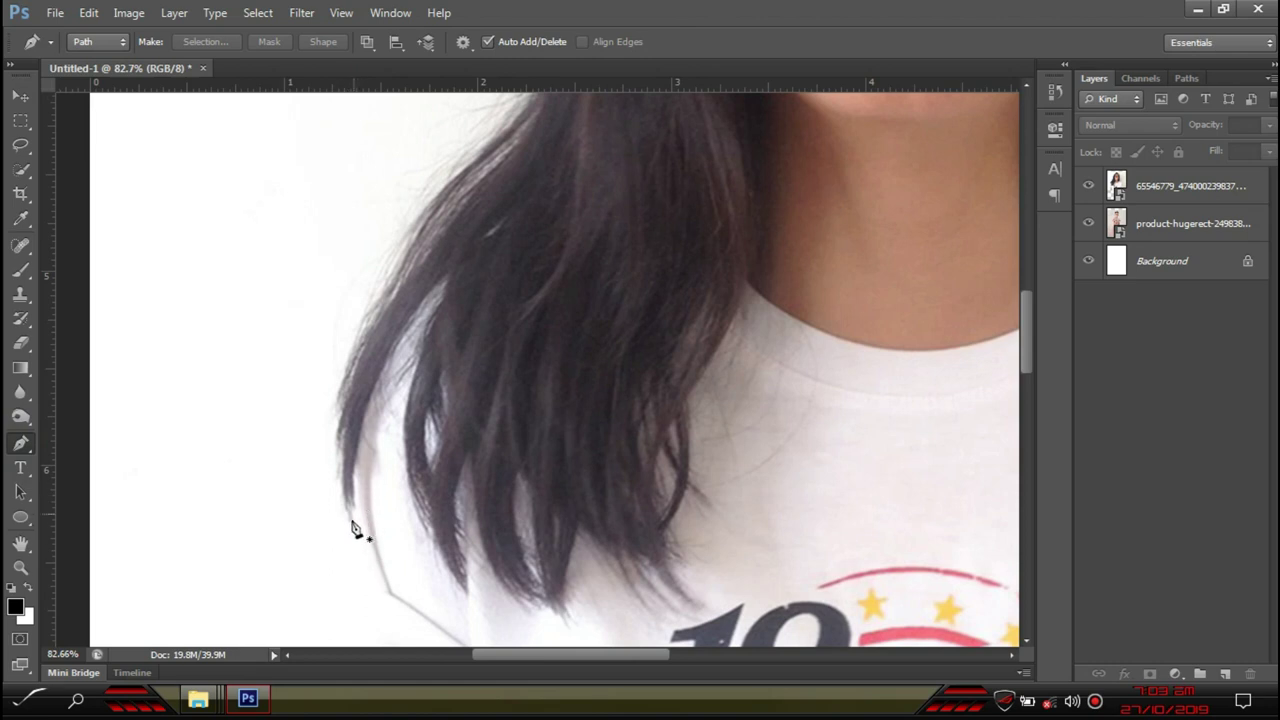
# Place curved anchor points up the left edge of the girl's hair
pyautogui.click(350, 520)
pyautogui.click(343, 418)
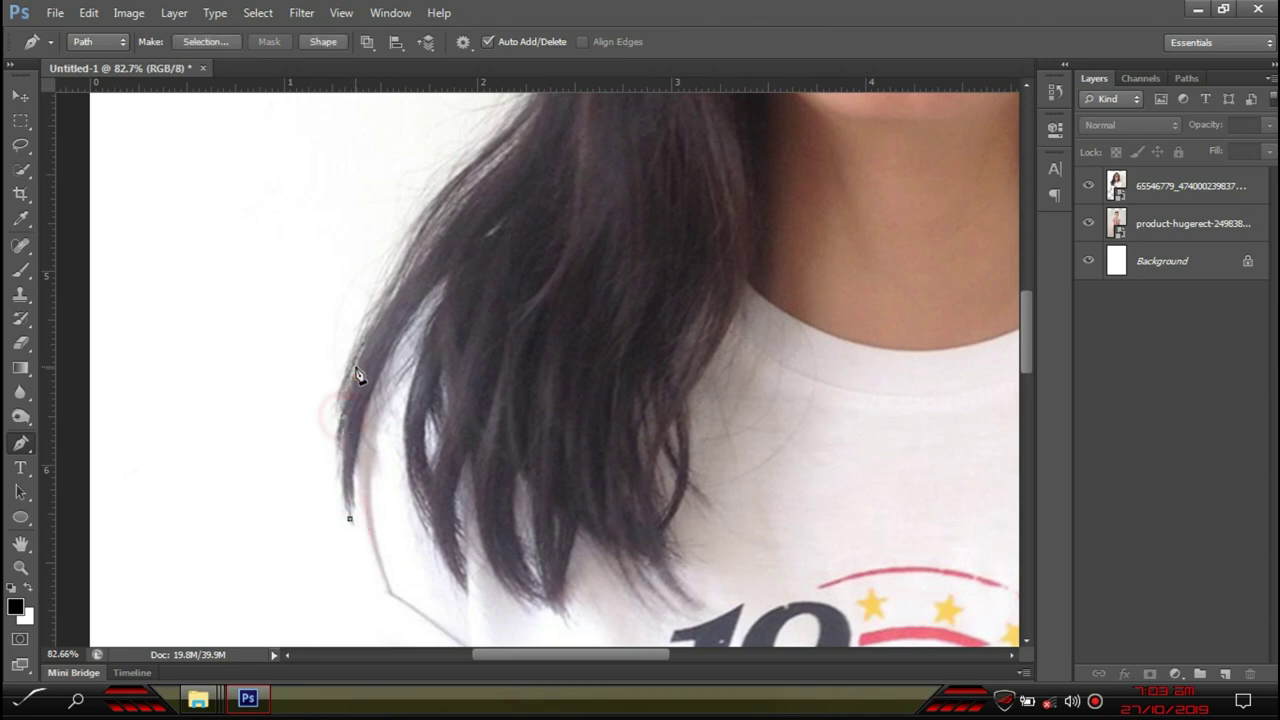
pyautogui.scroll(5, 316, 496)
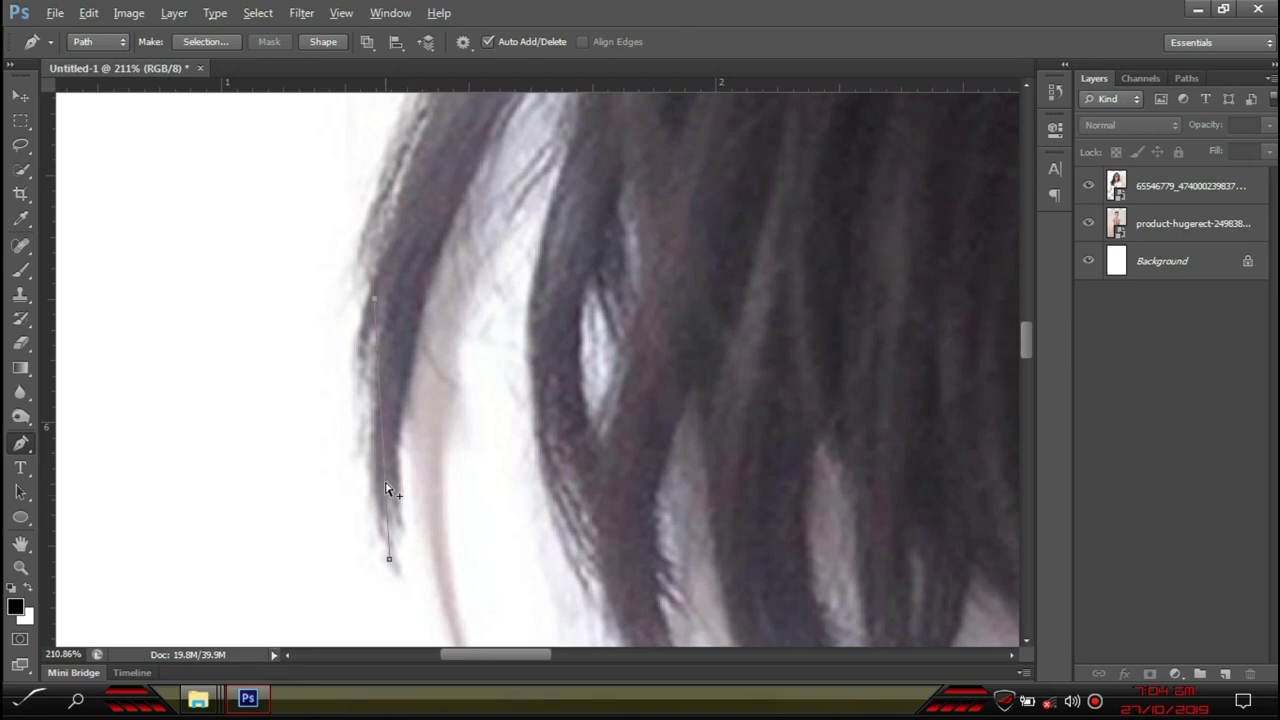
pyautogui.scroll(-1, 388, 478)
pyautogui.scroll(2, 388, 478)
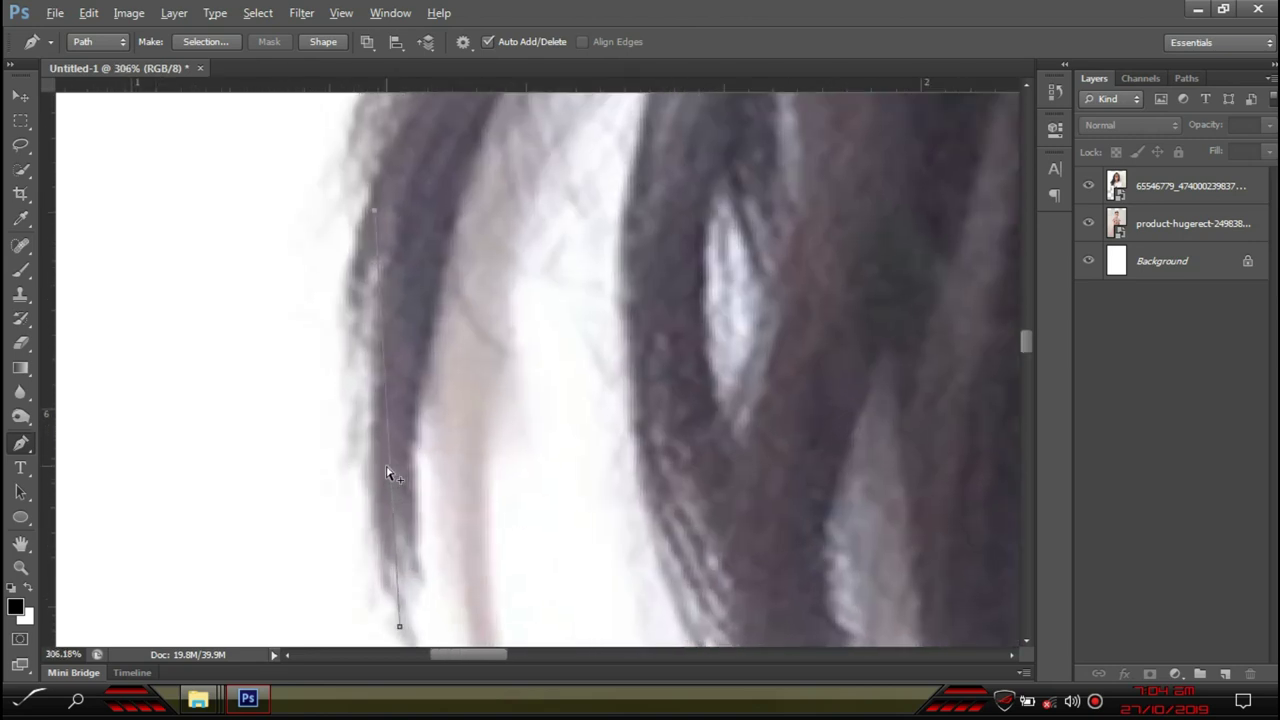
pyautogui.scroll(-1, 388, 470)
pyautogui.scroll(-2, 388, 470)
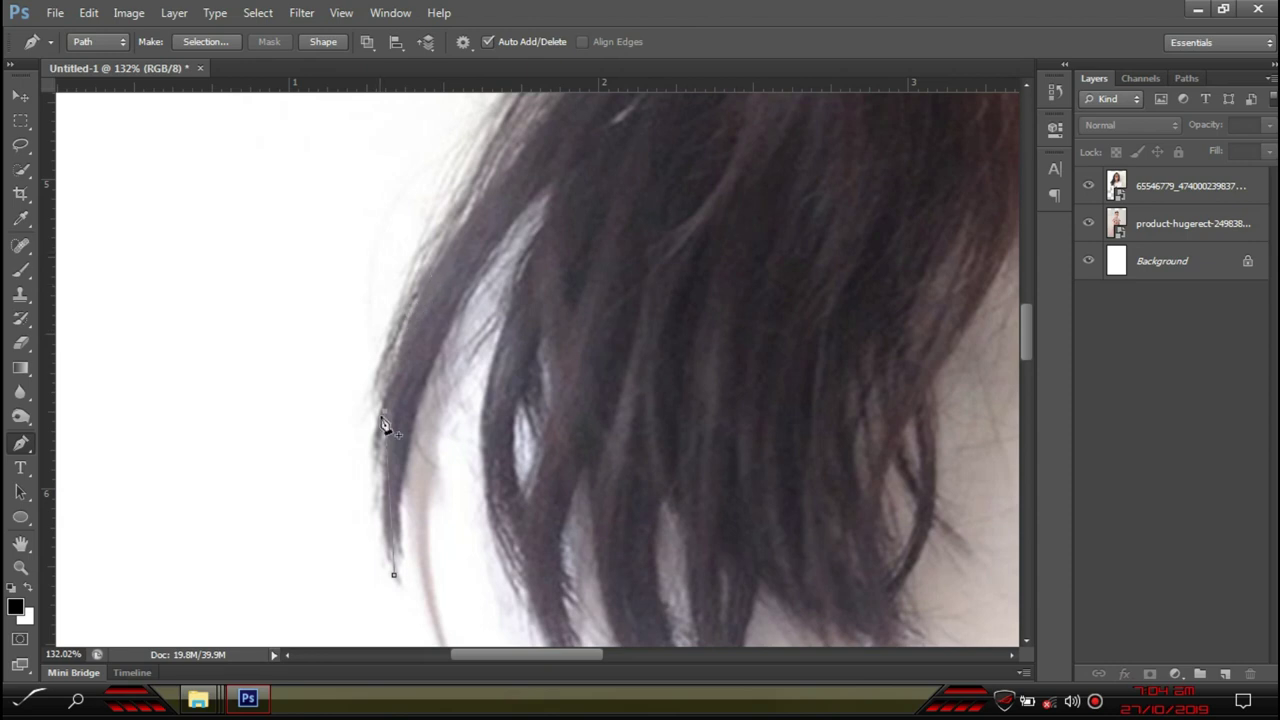
pyautogui.click(423, 268)
pyautogui.moveTo(446, 222); pyautogui.dragTo(424, 264)
pyautogui.moveTo(462, 194)
pyautogui.mouseDown()
pyautogui.moveTo(481, 157)
pyautogui.moveTo(469, 183)
pyautogui.mouseUp()
# Continue the path up the left hair edge to the hairline
pyautogui.moveTo(561, 187); pyautogui.dragTo(403, 486)
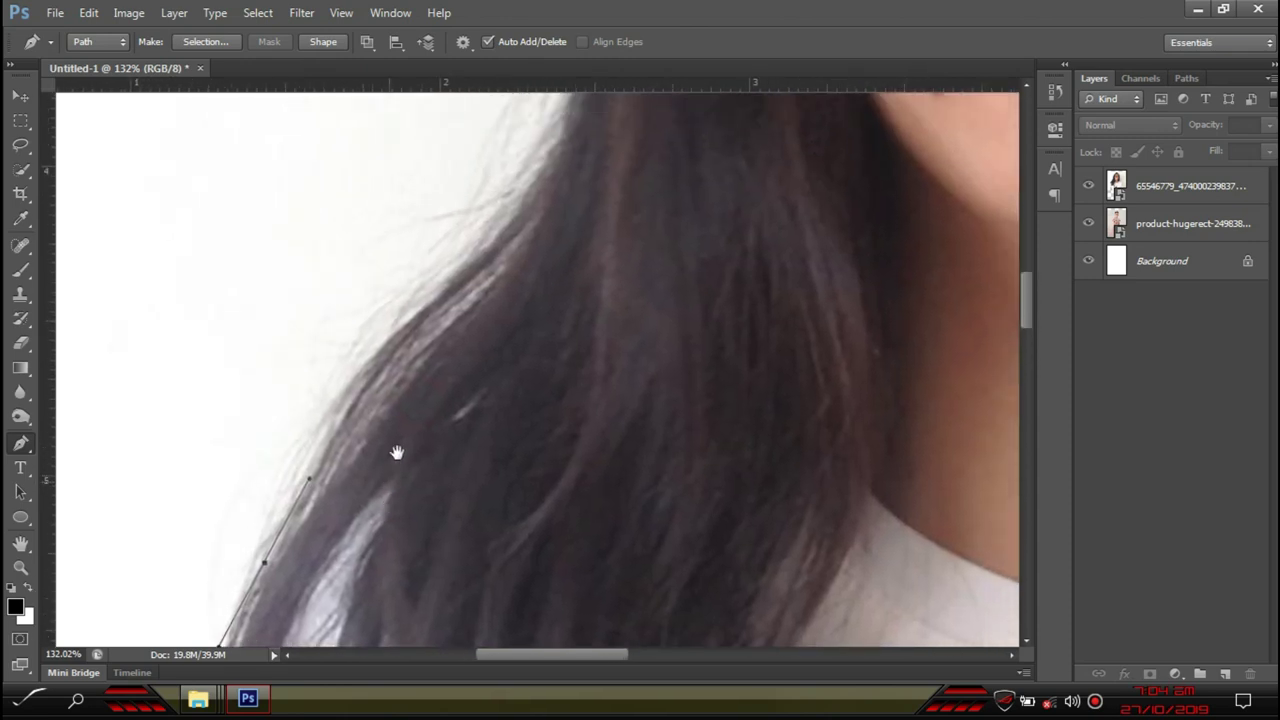
pyautogui.moveTo(383, 354); pyautogui.dragTo(427, 309)
pyautogui.moveTo(518, 212); pyautogui.dragTo(339, 511)
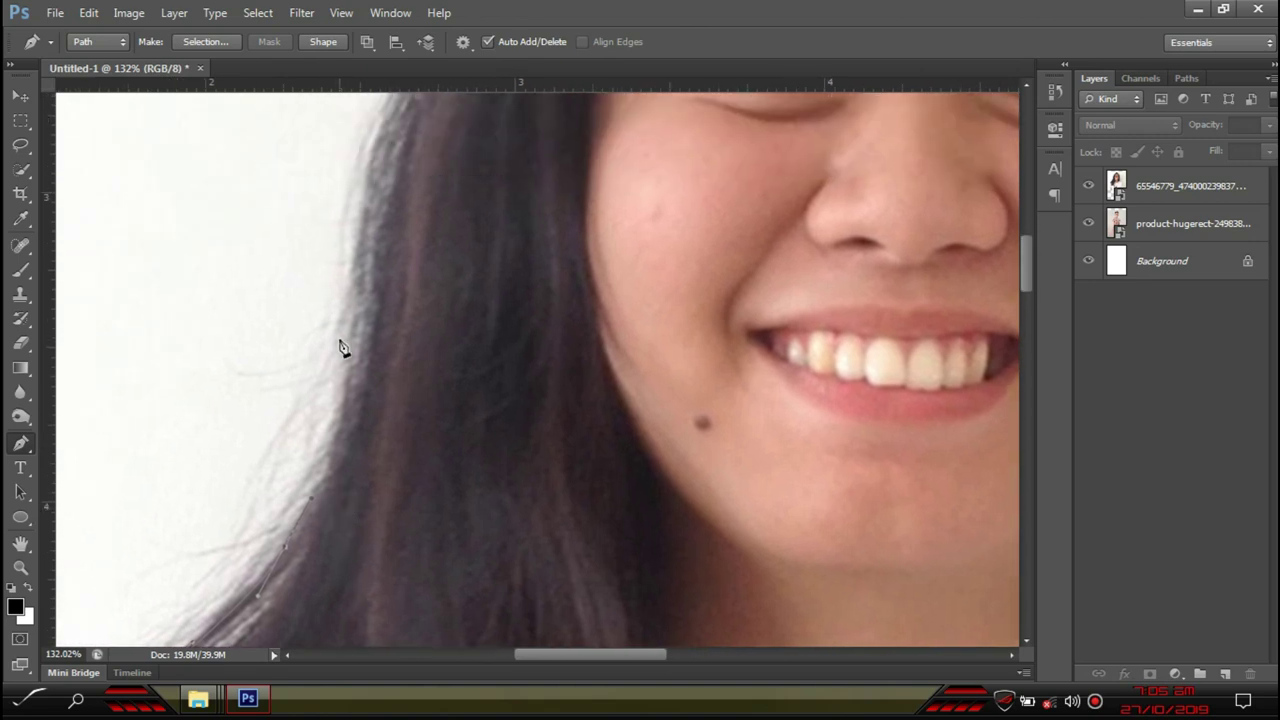
pyautogui.moveTo(351, 346); pyautogui.dragTo(361, 268)
pyautogui.moveTo(479, 271); pyautogui.dragTo(358, 397)
pyautogui.moveTo(340, 228); pyautogui.dragTo(363, 188)
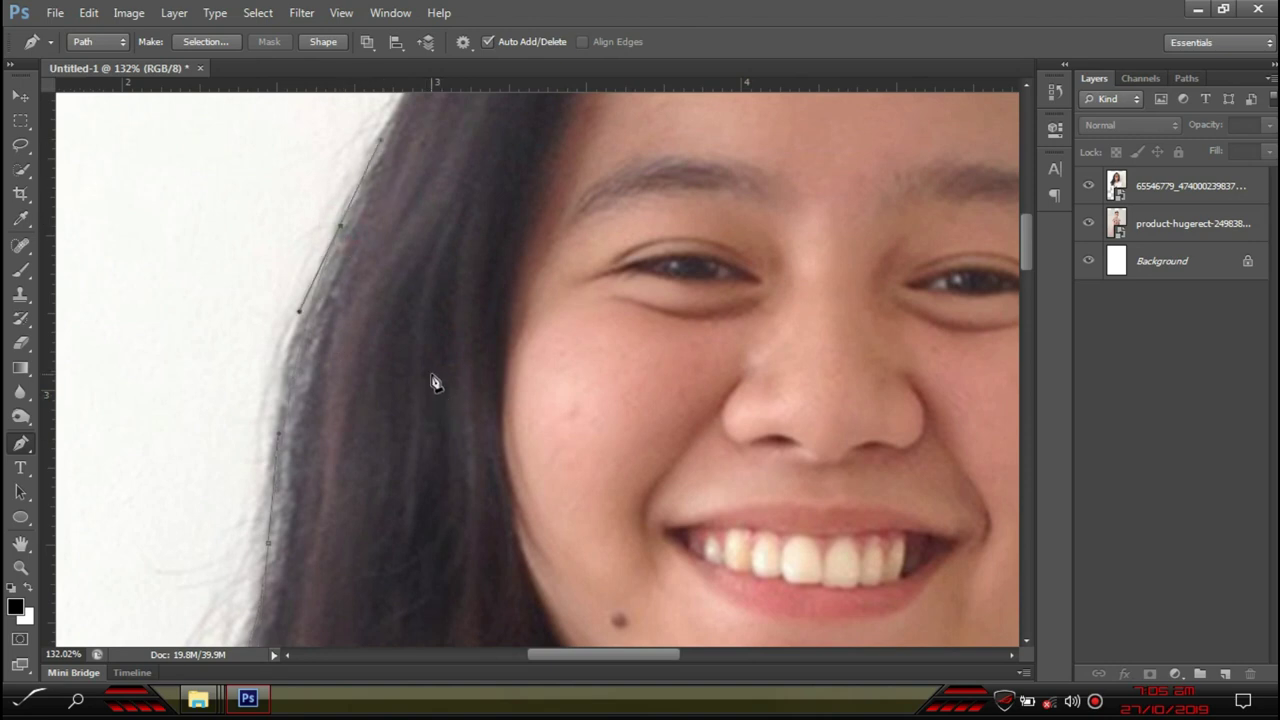
pyautogui.scroll(-5, 436, 378)
pyautogui.scroll(6, 433, 353)
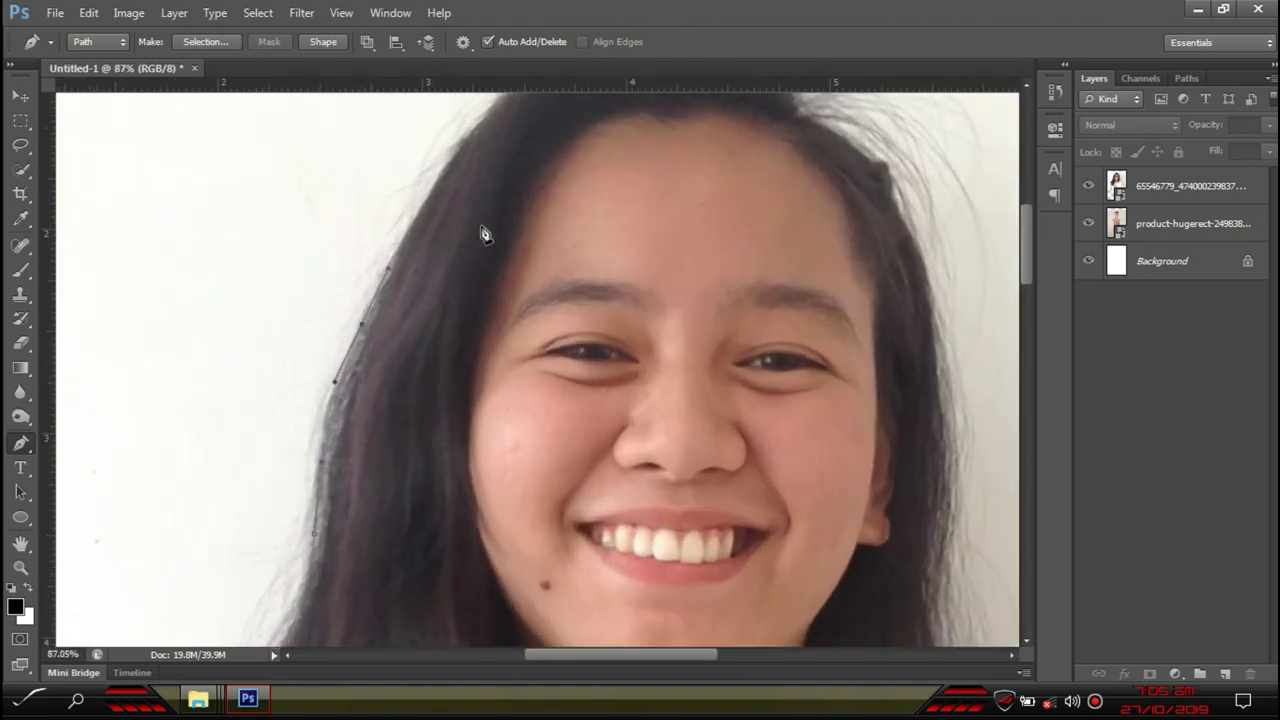
pyautogui.scroll(-3, 480, 232)
pyautogui.scroll(2, 640, 212)
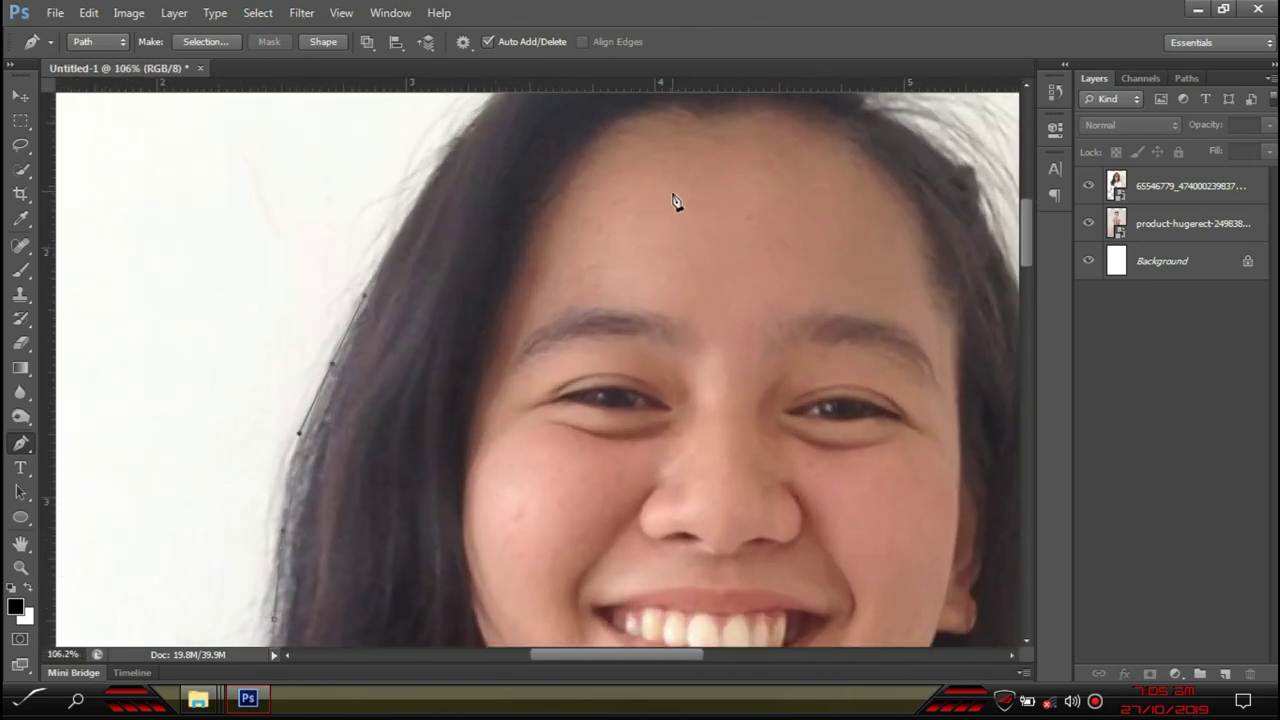
pyautogui.moveTo(664, 203); pyautogui.dragTo(634, 337)
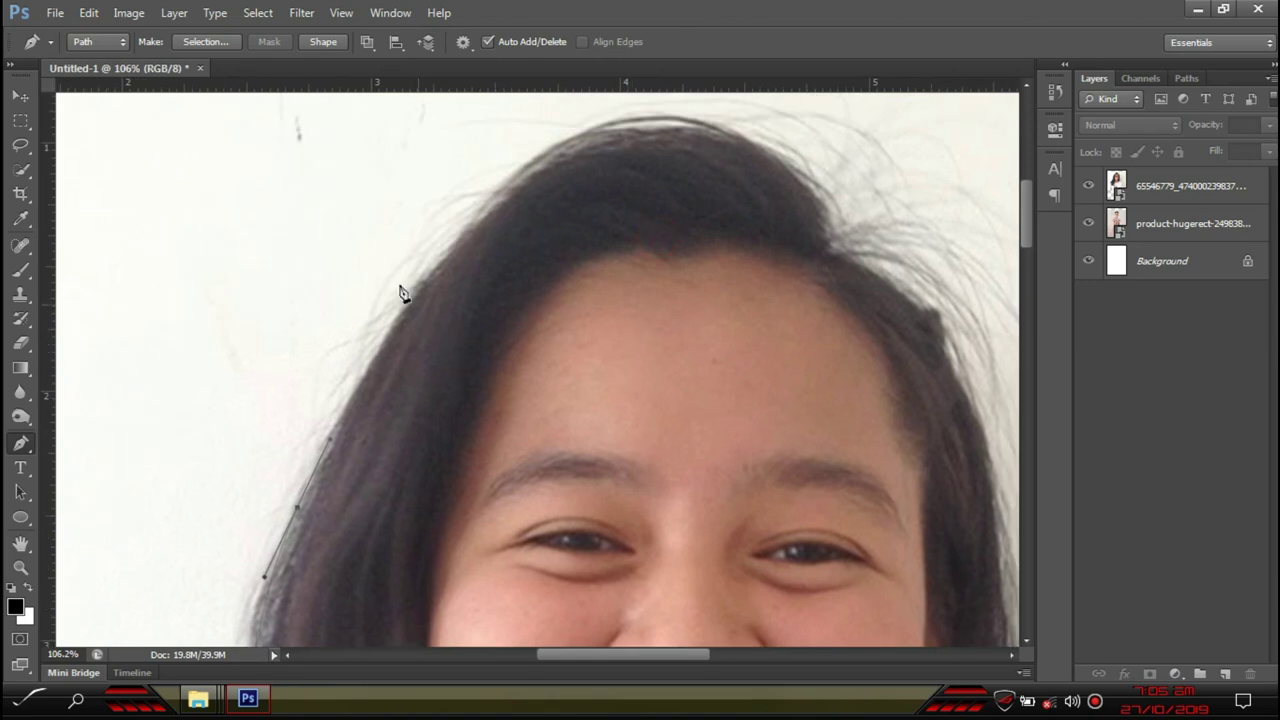
pyautogui.click(439, 259)
pyautogui.click(489, 198)
# Curve the path over the crown and down the right hair edge to the shoulder
pyautogui.moveTo(586, 132); pyautogui.dragTo(651, 117)
pyautogui.moveTo(771, 149); pyautogui.dragTo(815, 178)
pyautogui.moveTo(836, 241); pyautogui.dragTo(837, 257)
pyautogui.moveTo(898, 285); pyautogui.dragTo(937, 317)
pyautogui.moveTo(951, 375); pyautogui.dragTo(645, 289)
pyautogui.moveTo(660, 335); pyautogui.dragTo(669, 385)
pyautogui.moveTo(653, 541); pyautogui.dragTo(639, 382)
pyautogui.moveTo(676, 505); pyautogui.dragTo(709, 522)
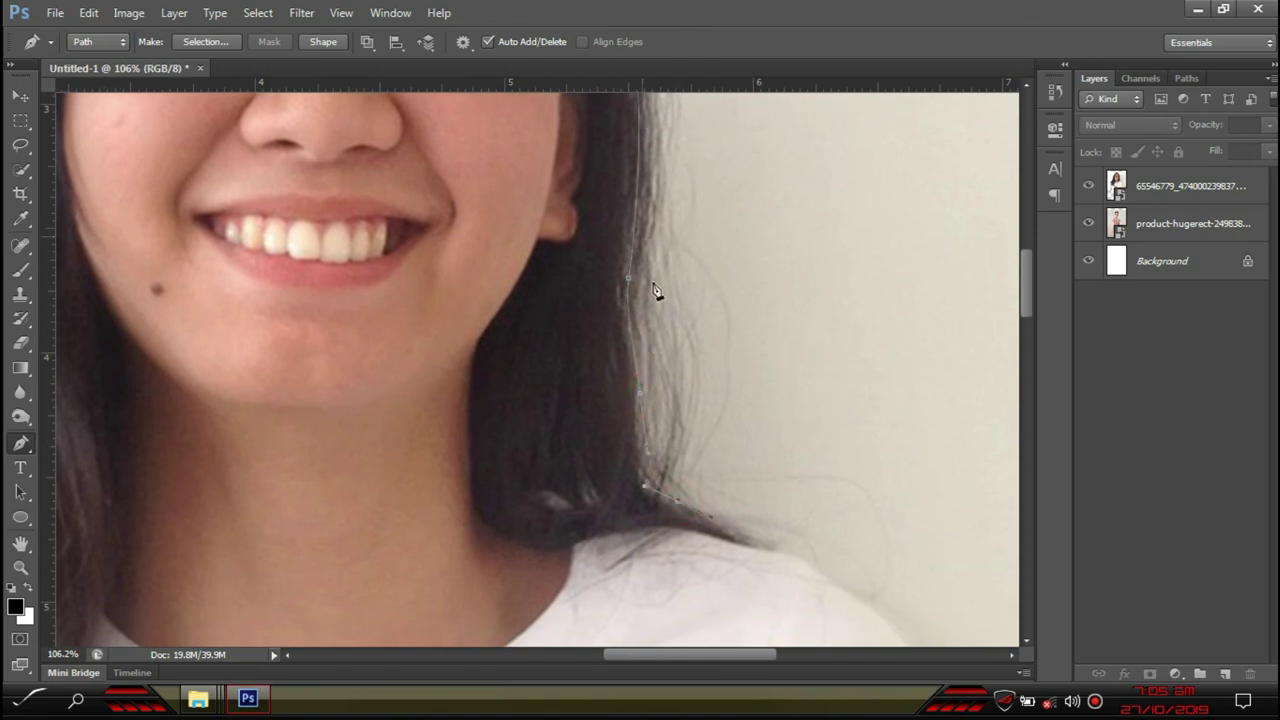
pyautogui.scroll(5, 650, 265)
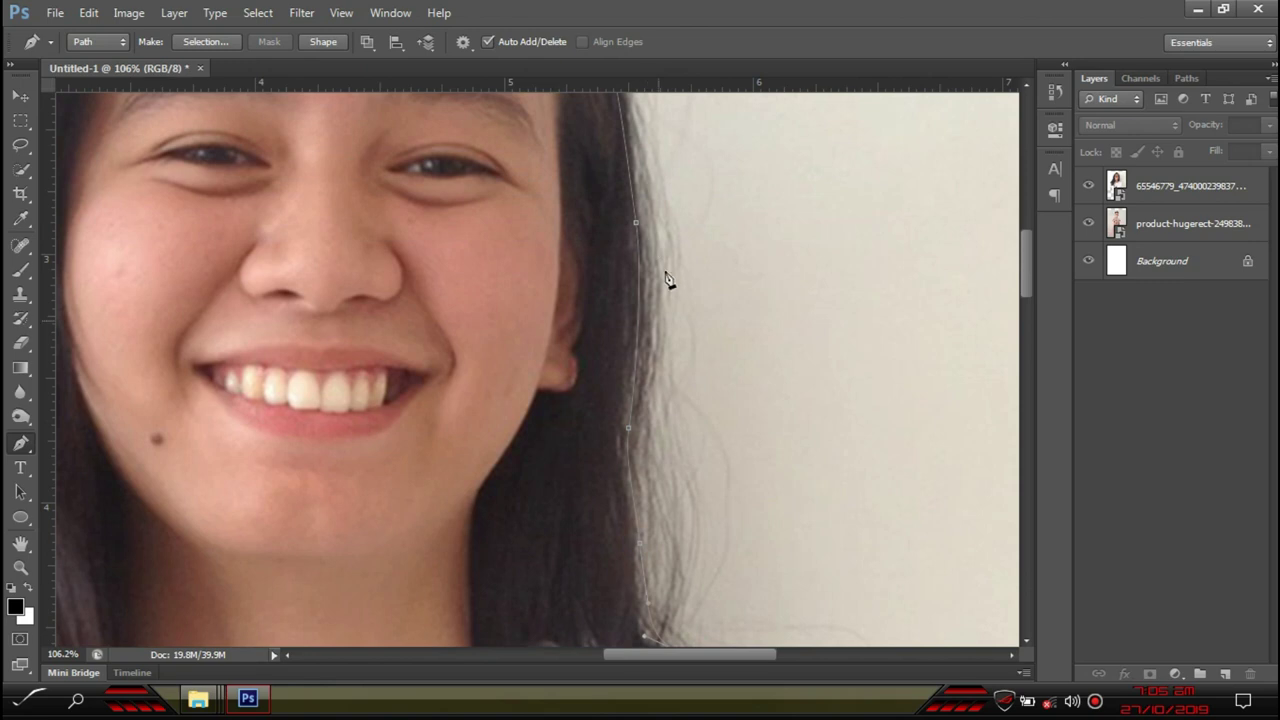
pyautogui.moveTo(580, 253); pyautogui.dragTo(534, 134)
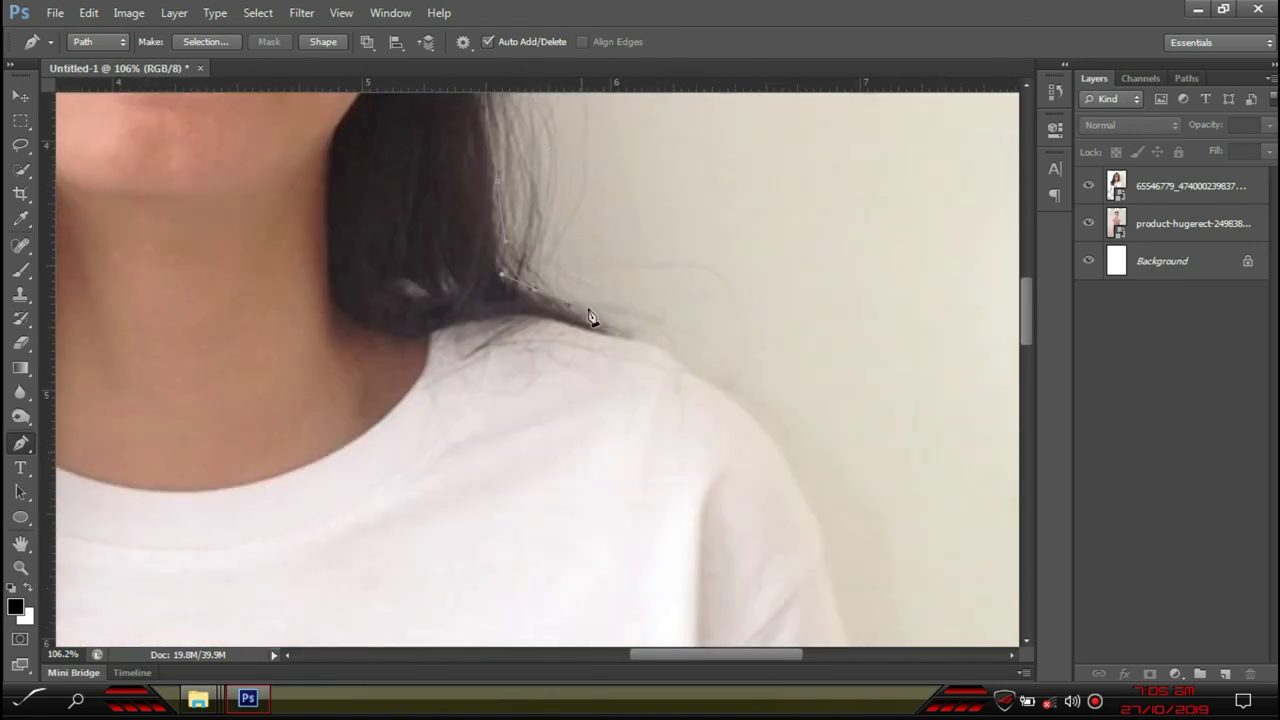
pyautogui.moveTo(611, 322); pyautogui.dragTo(626, 333)
# Trace the path along the T-shirt neckline and around the hair ends
pyautogui.moveTo(429, 333); pyautogui.dragTo(395, 346)
pyautogui.moveTo(329, 452); pyautogui.dragTo(632, 384)
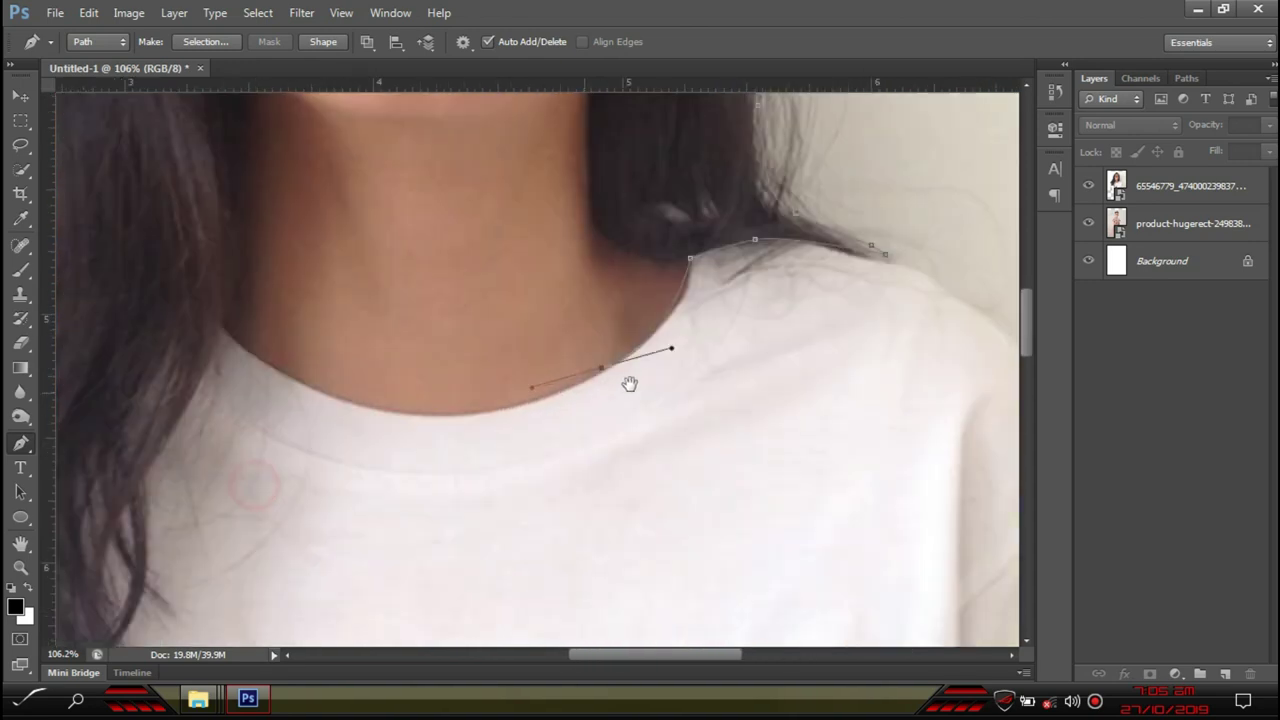
pyautogui.moveTo(426, 355); pyautogui.dragTo(337, 298)
pyautogui.click(338, 295)
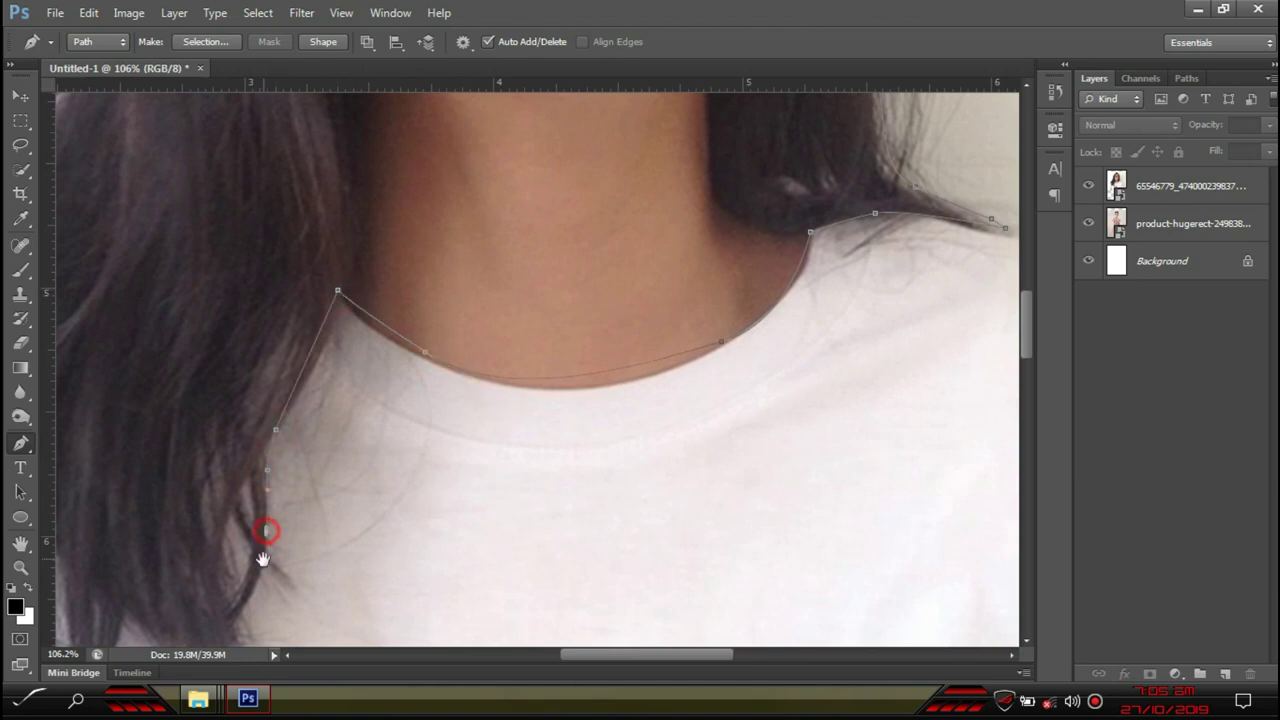
pyautogui.moveTo(266, 540); pyautogui.dragTo(487, 218)
pyautogui.click(488, 274)
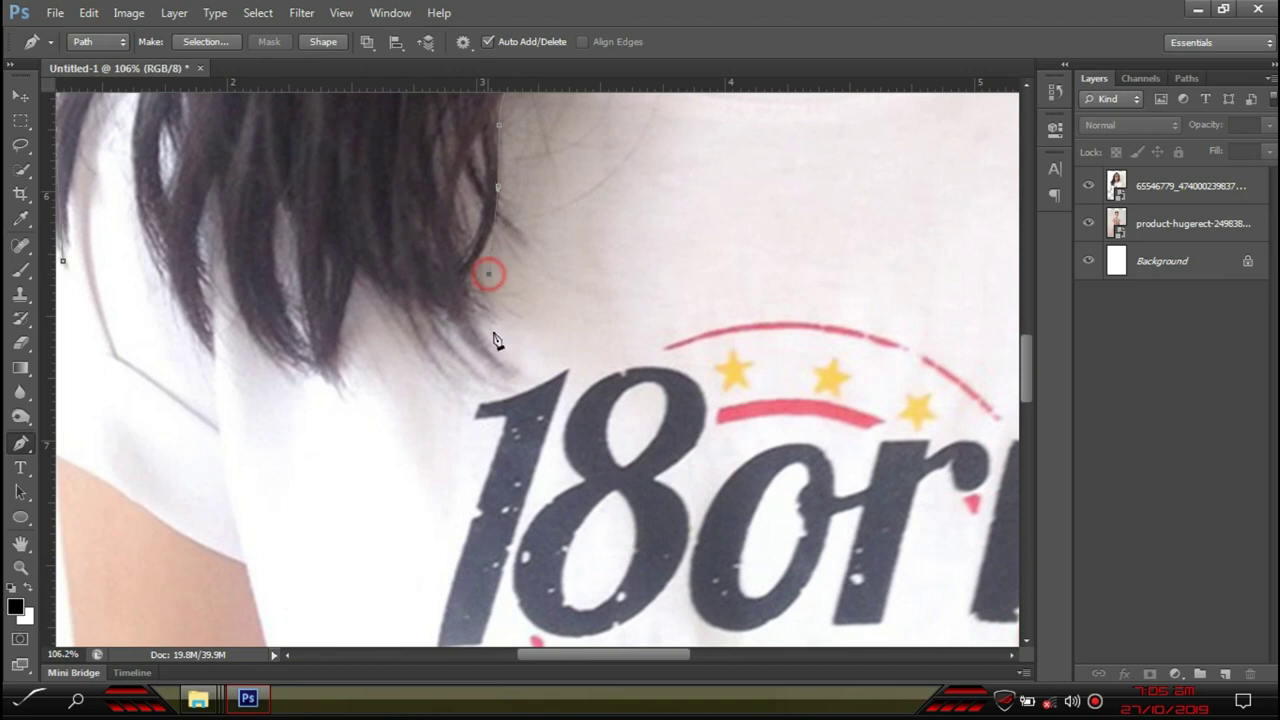
pyautogui.click(515, 369)
pyautogui.click(441, 402)
pyautogui.click(365, 318)
pyautogui.click(352, 397)
pyautogui.click(275, 380)
# Trace around the left hair ends and close the path at its first anchor
pyautogui.click(226, 308)
pyautogui.click(219, 382)
pyautogui.click(145, 271)
pyautogui.moveTo(363, 420); pyautogui.dragTo(466, 465)
pyautogui.moveTo(313, 323); pyautogui.dragTo(451, 388)
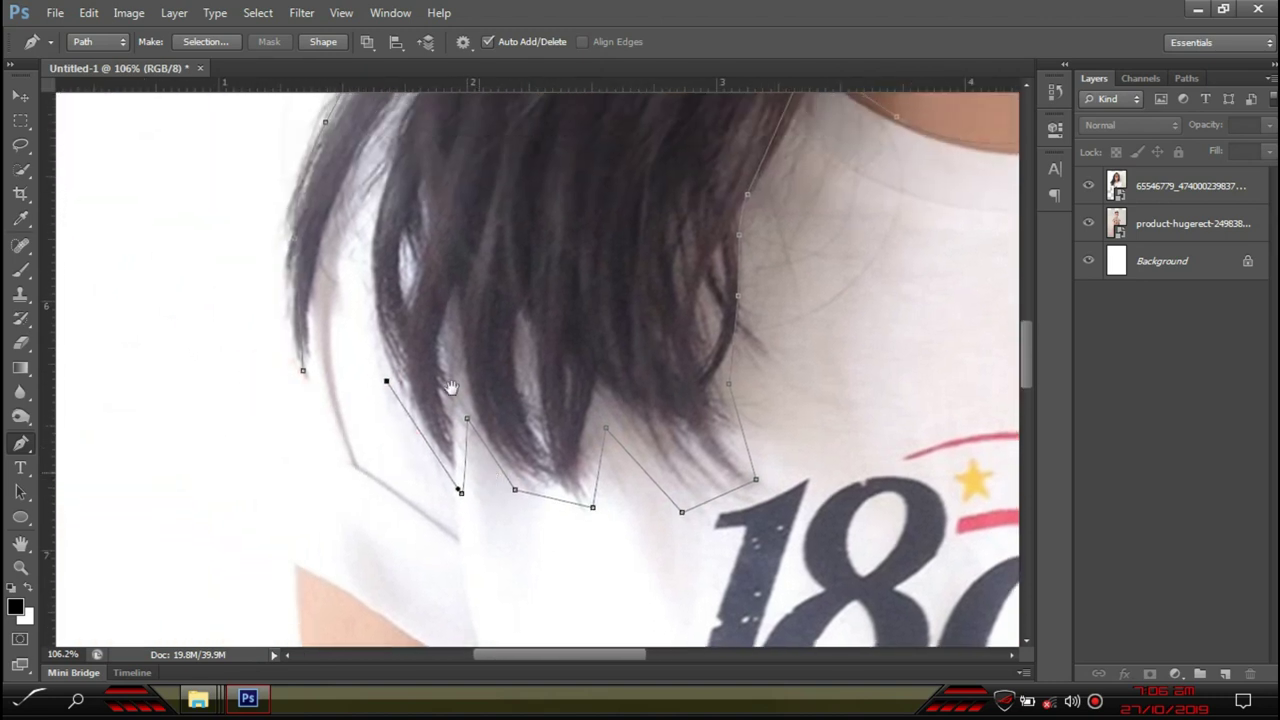
pyautogui.click(361, 227)
pyautogui.click(344, 201)
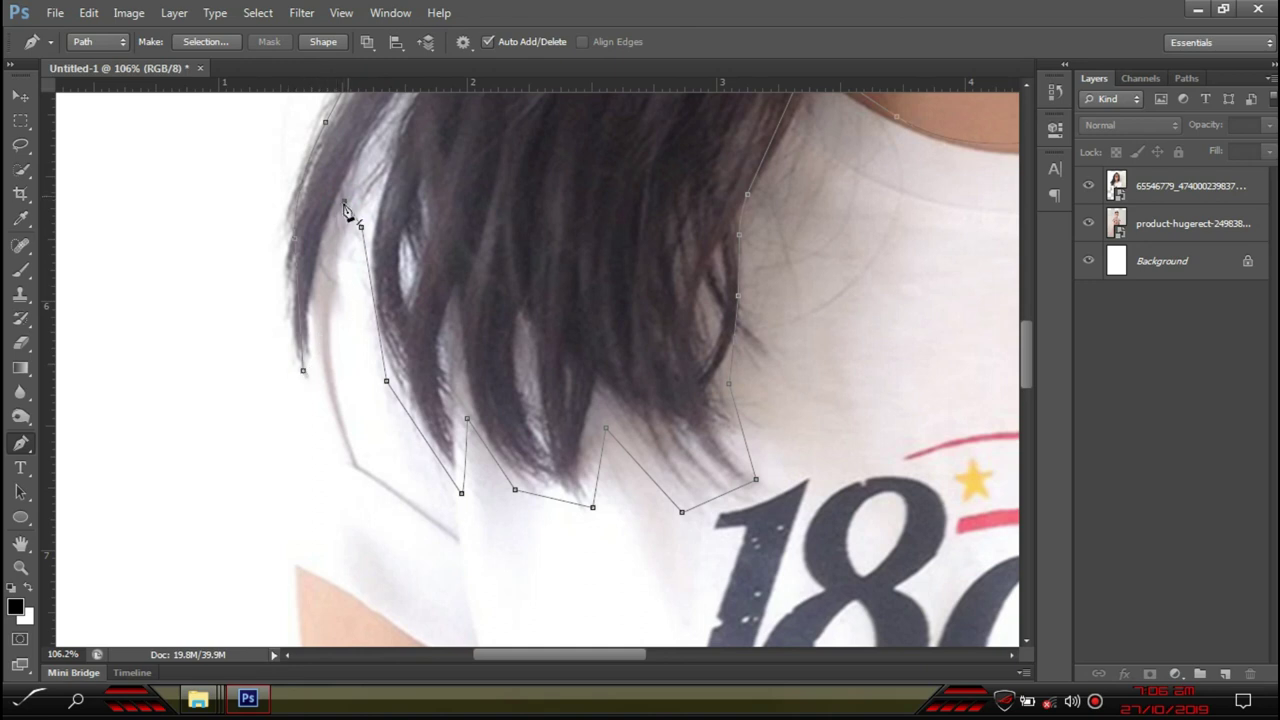
pyautogui.click(304, 373)
pyautogui.scroll(3, 660, 420)
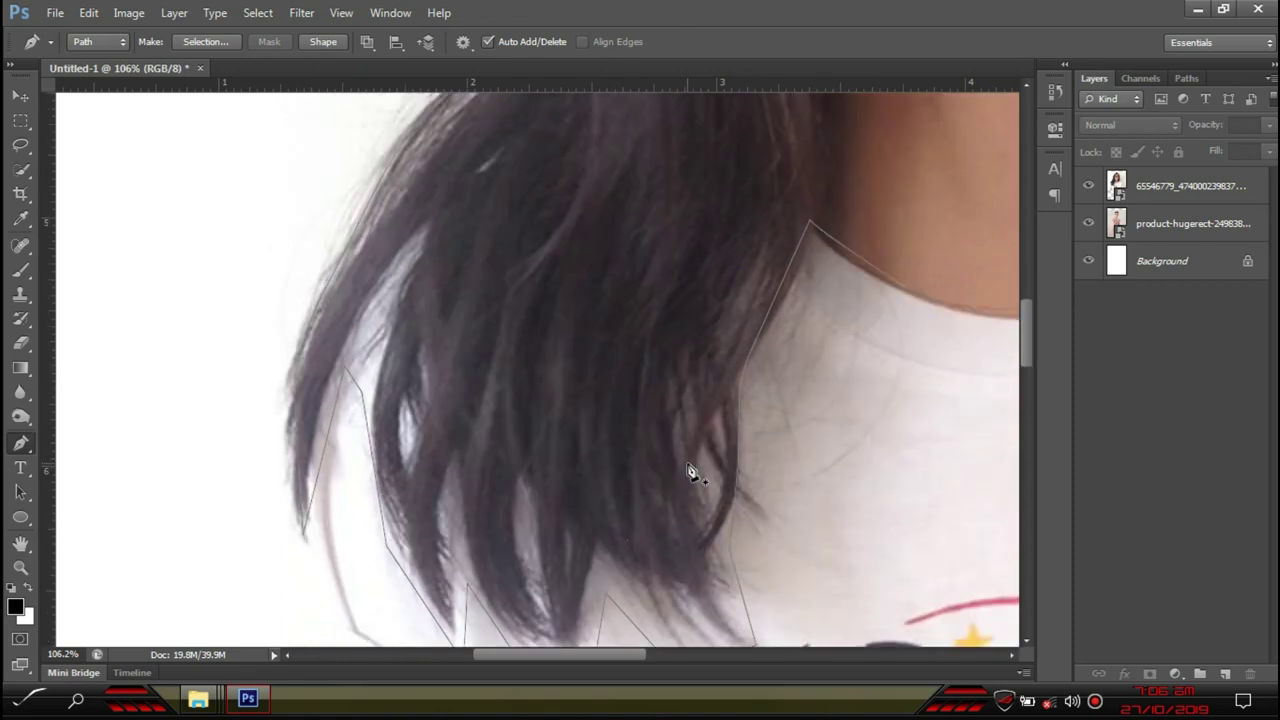
pyautogui.scroll(-3, 689, 473)
pyautogui.scroll(-5, 571, 370)
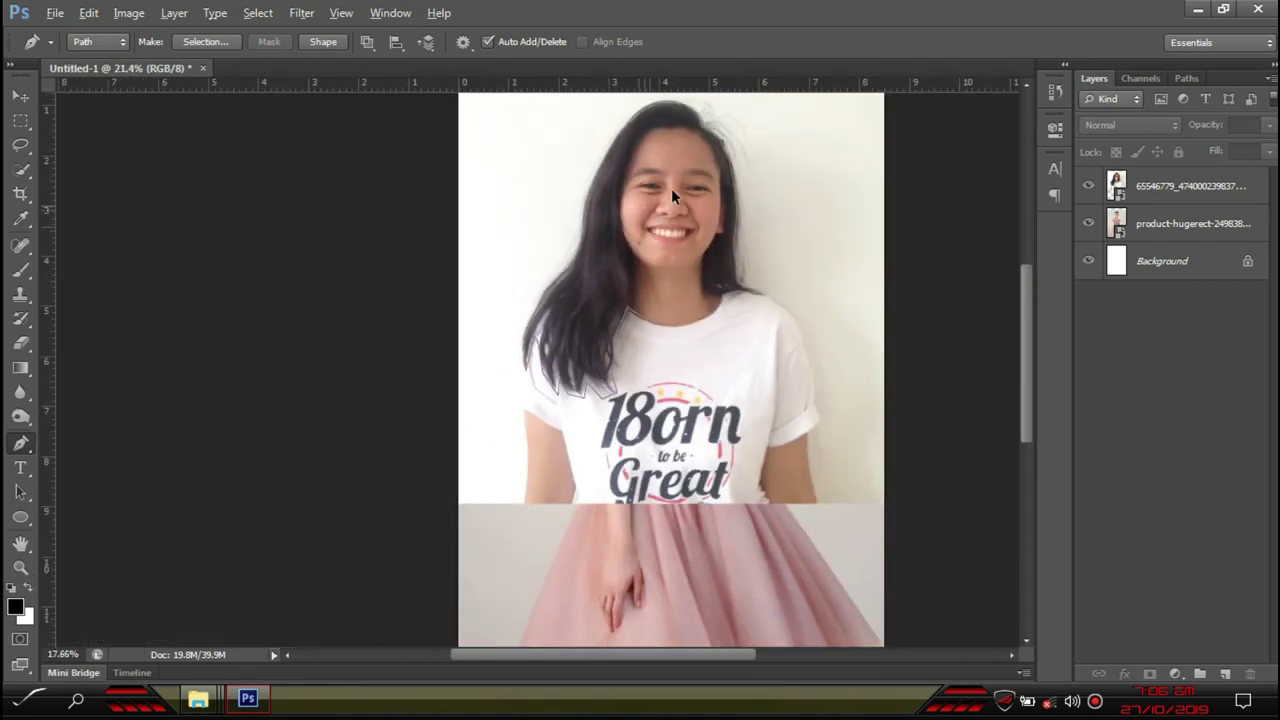
pyautogui.scroll(1, 285, 192)
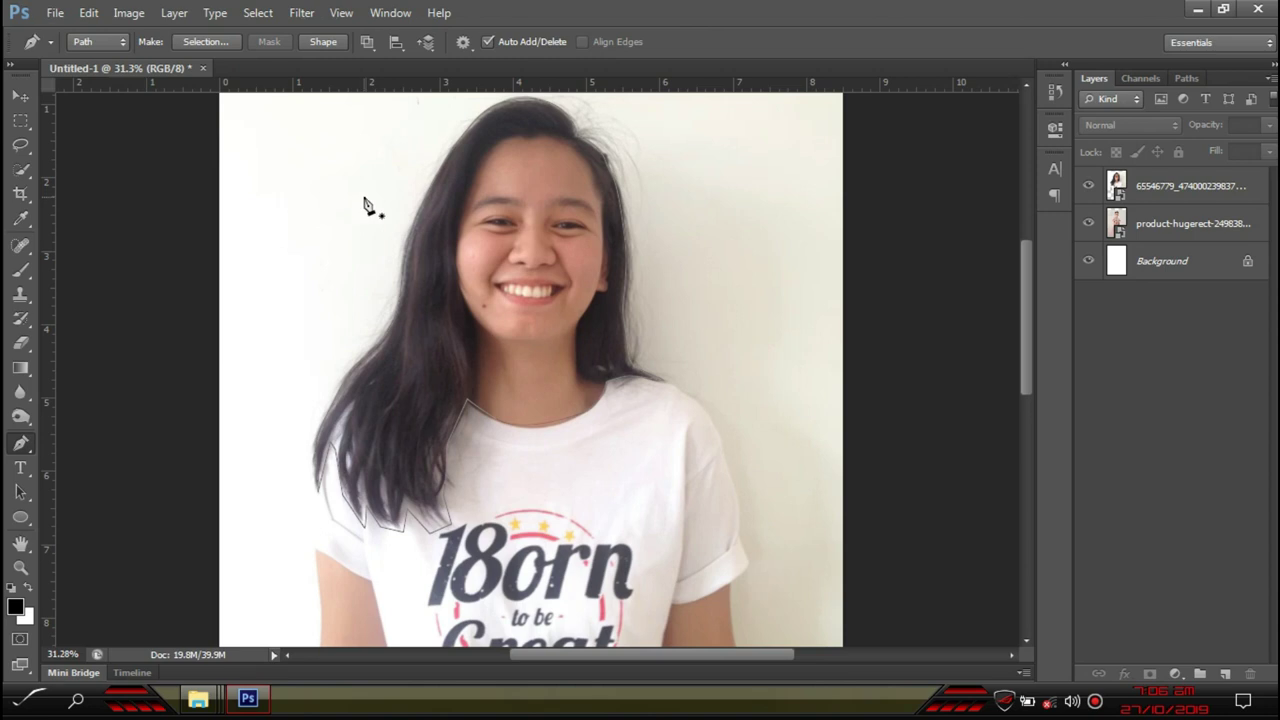
pyautogui.scroll(2, 360, 215)
pyautogui.scroll(1, 324, 291)
pyautogui.scroll(-1, 324, 291)
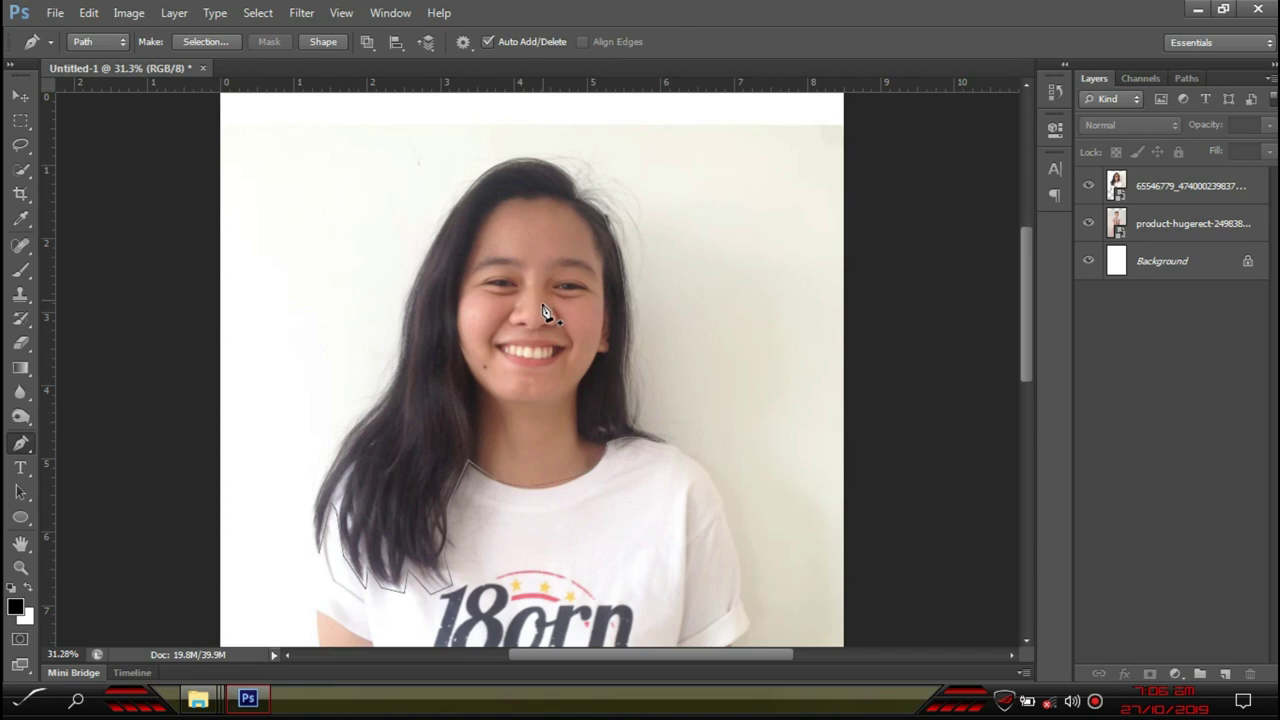
# Convert the path to a selection via Make Selection, keeping the default feather radius
pyautogui.rightClick(519, 254)
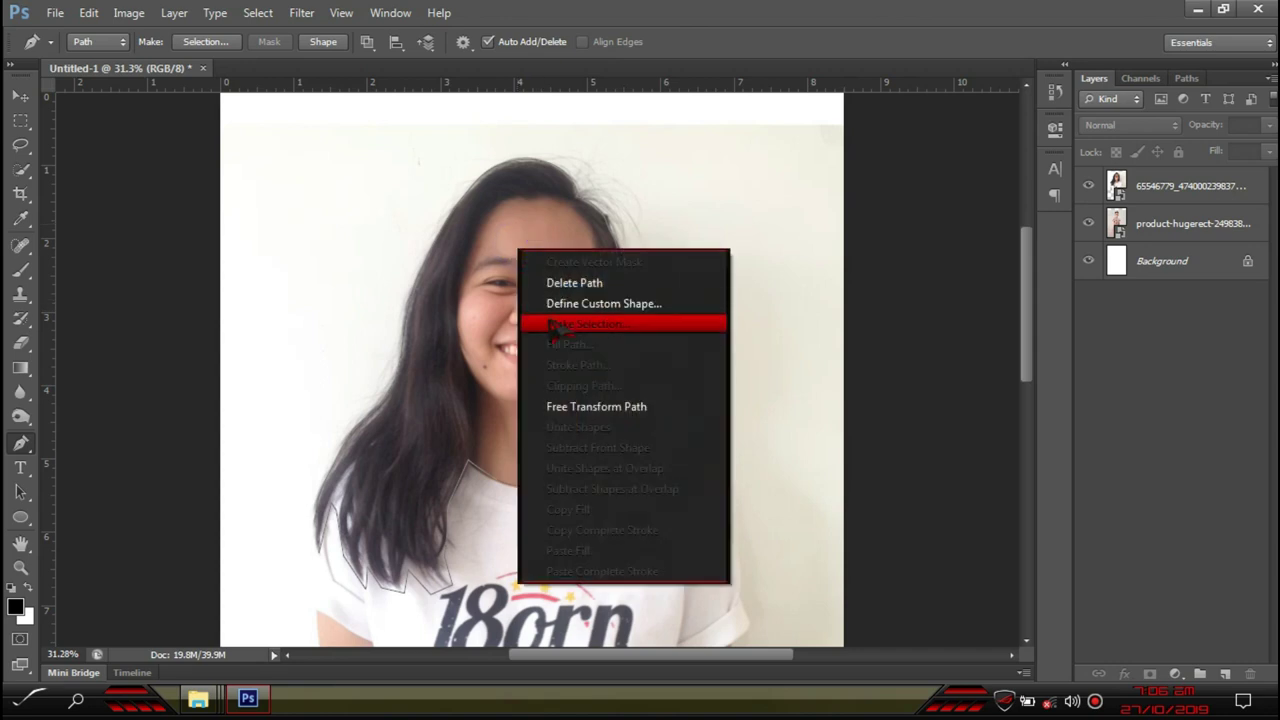
pyautogui.rightClick(476, 309)
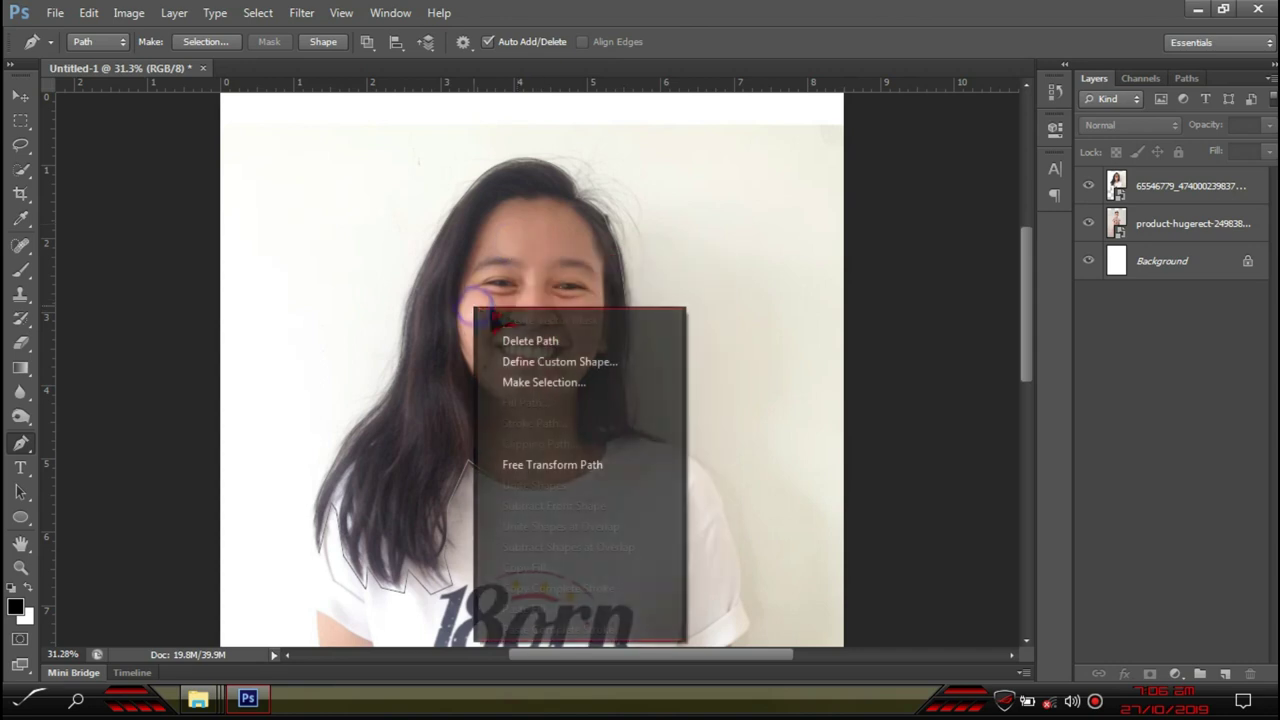
pyautogui.click(541, 382)
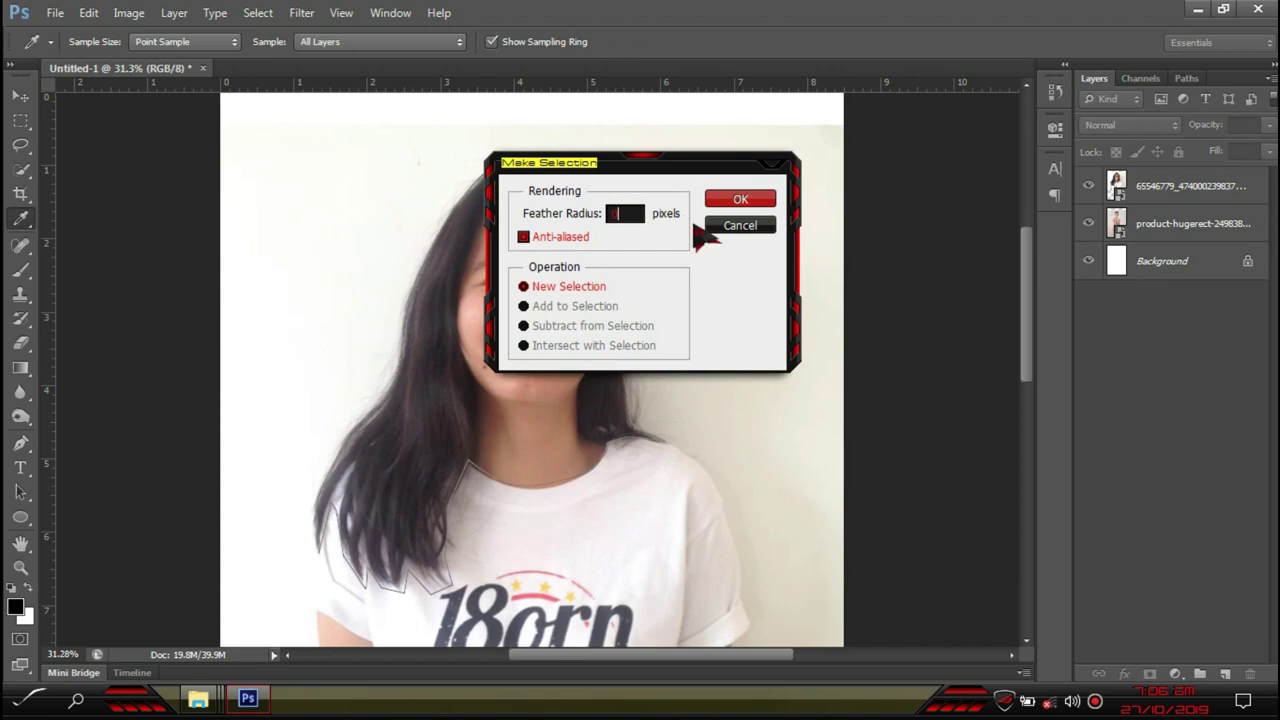
pyautogui.click(728, 199)
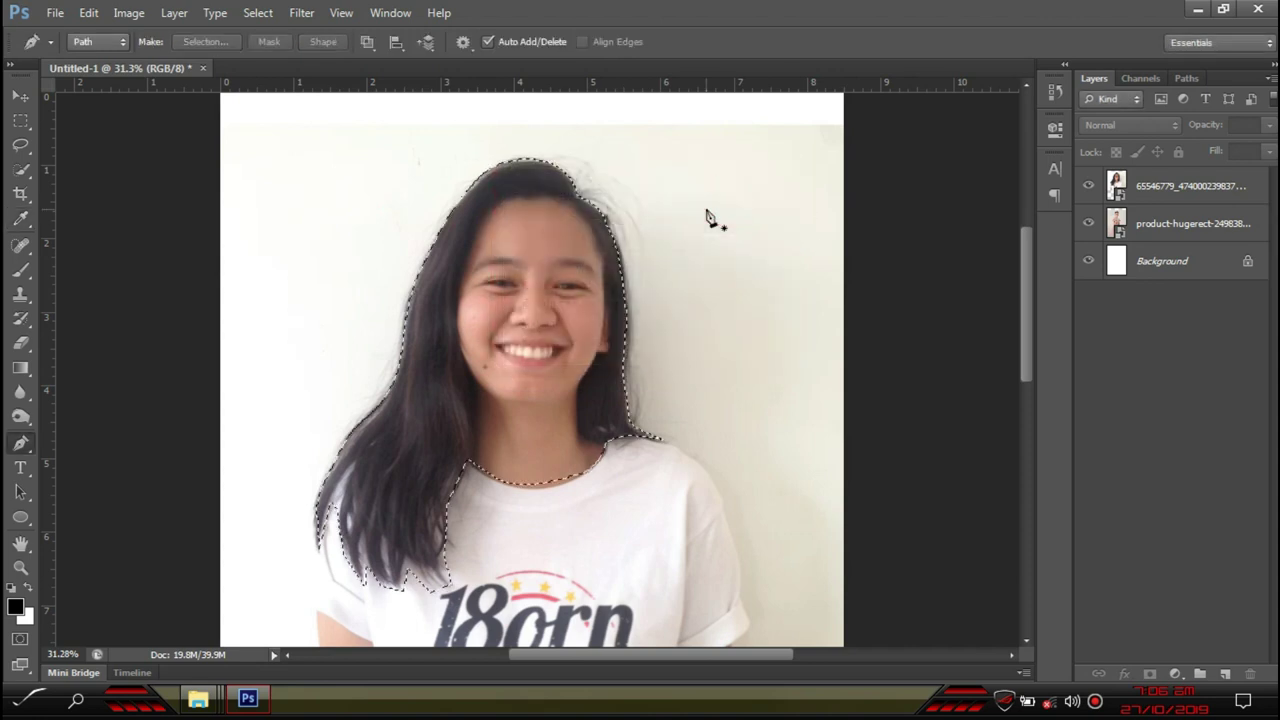
# Zoom and pan around the selection to inspect its edges at the hair and shoulder
pyautogui.scroll(3, 555, 210)
pyautogui.scroll(2, 563, 162)
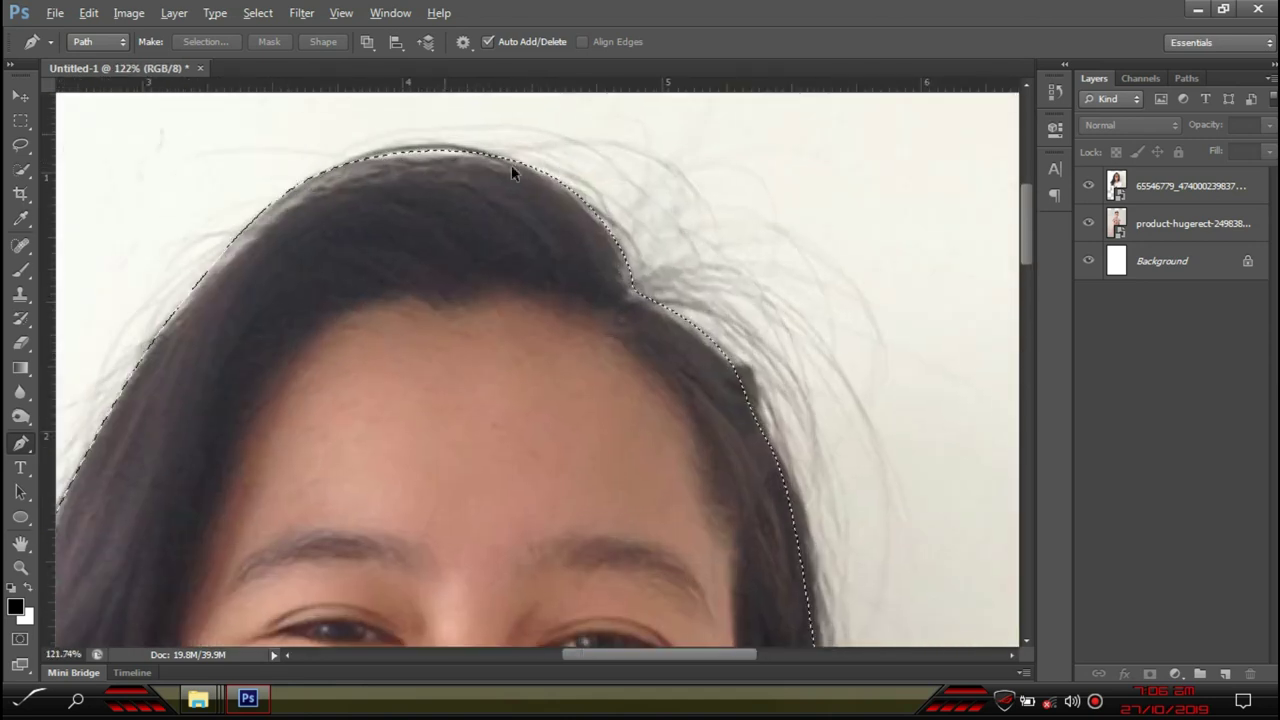
pyautogui.scroll(-5, 463, 343)
pyautogui.scroll(3, 457, 420)
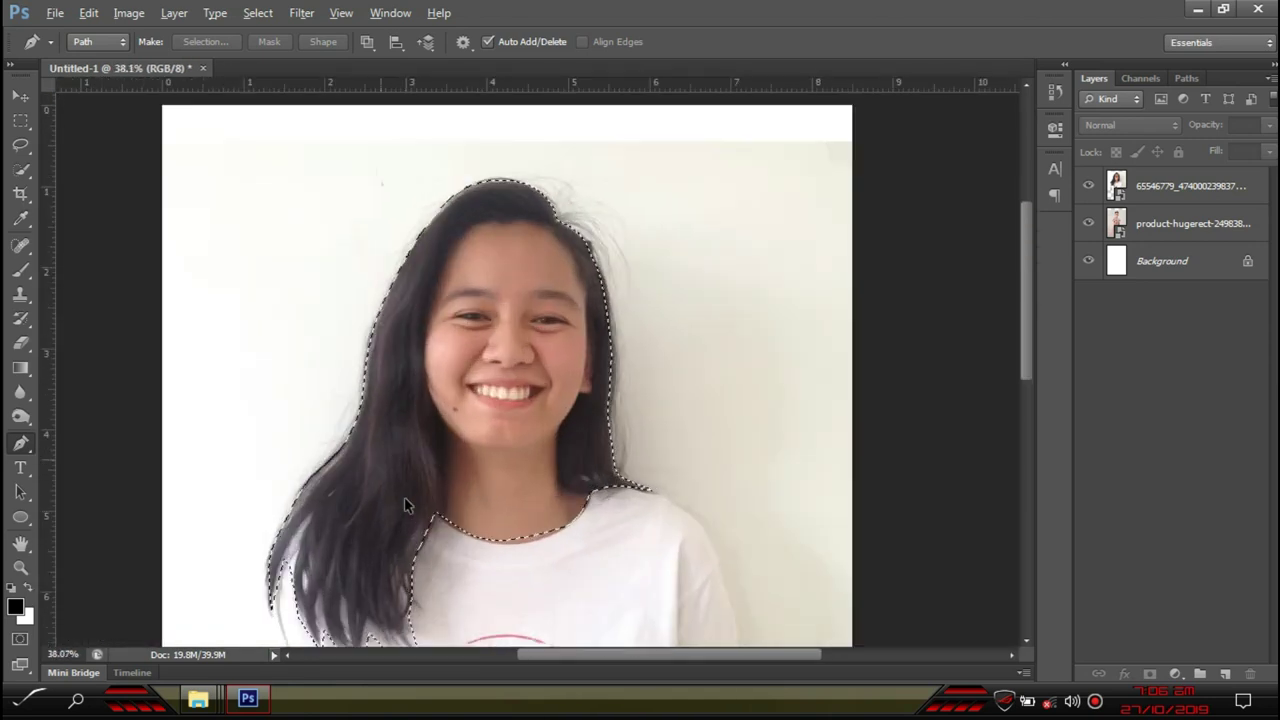
pyautogui.scroll(-1, 503, 423)
pyautogui.scroll(4, 581, 125)
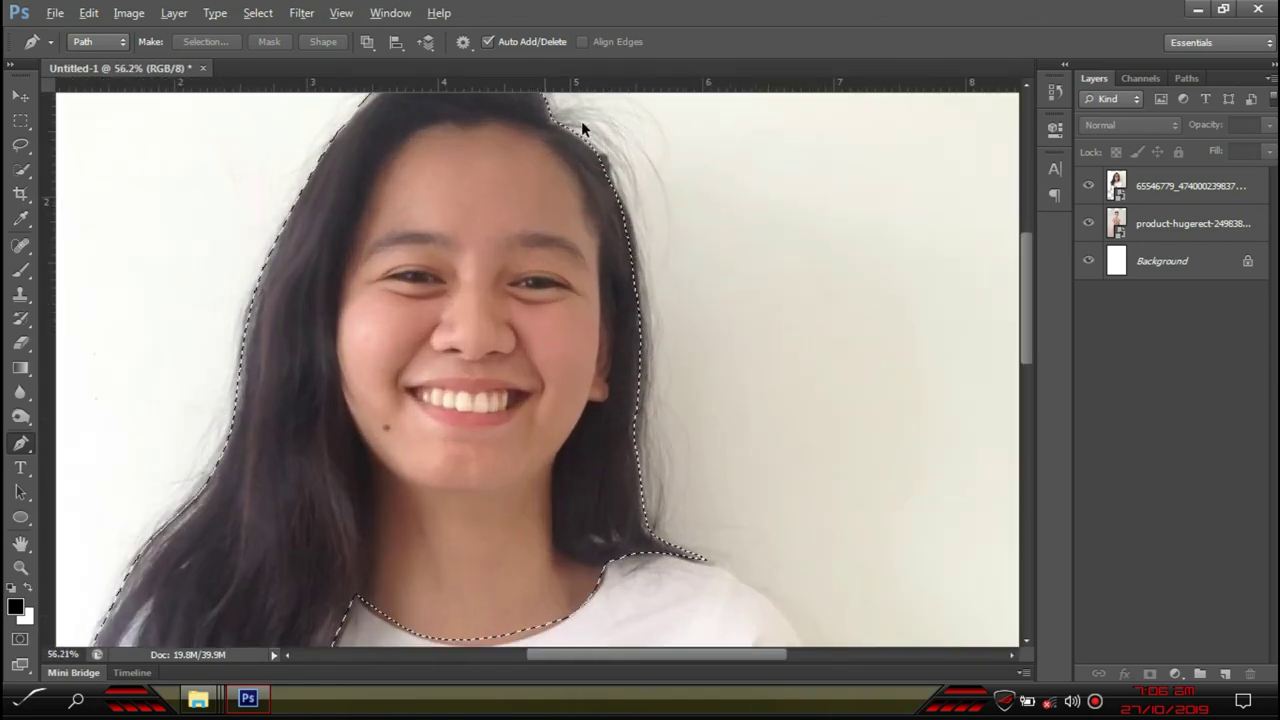
pyautogui.moveTo(571, 129); pyautogui.dragTo(542, 288)
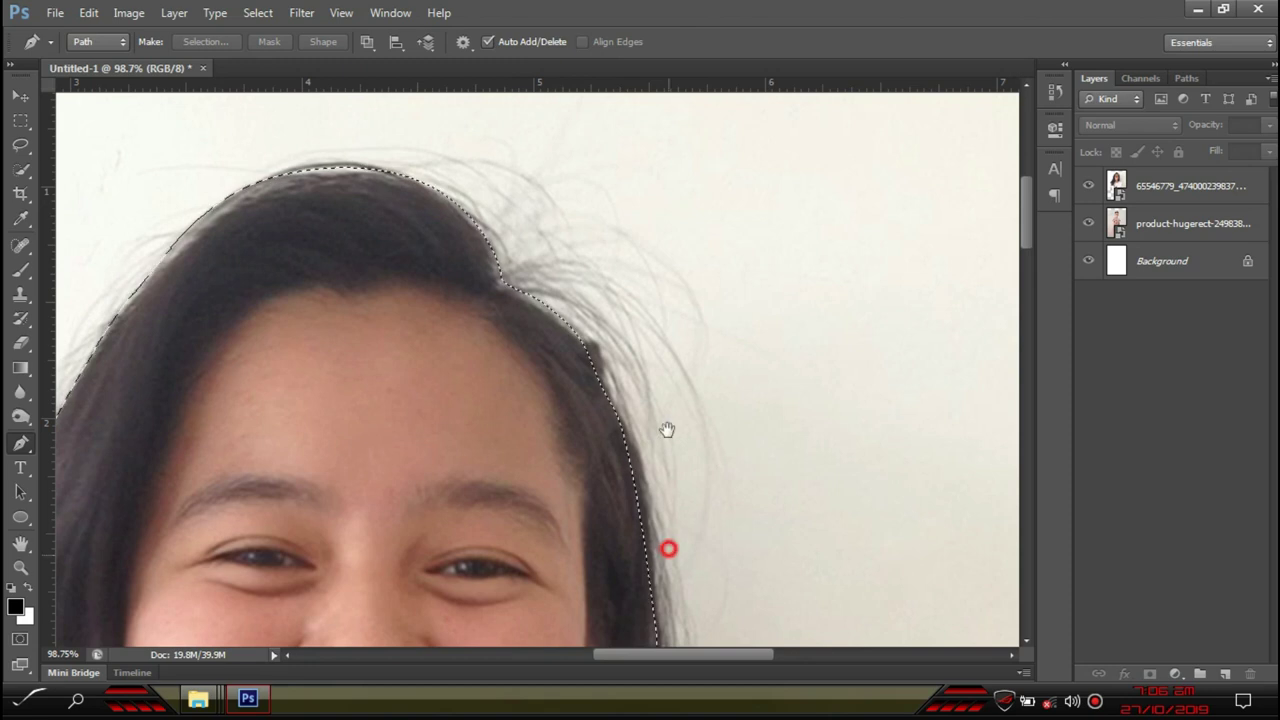
pyautogui.moveTo(666, 546); pyautogui.dragTo(666, 249)
pyautogui.moveTo(680, 491); pyautogui.dragTo(674, 341)
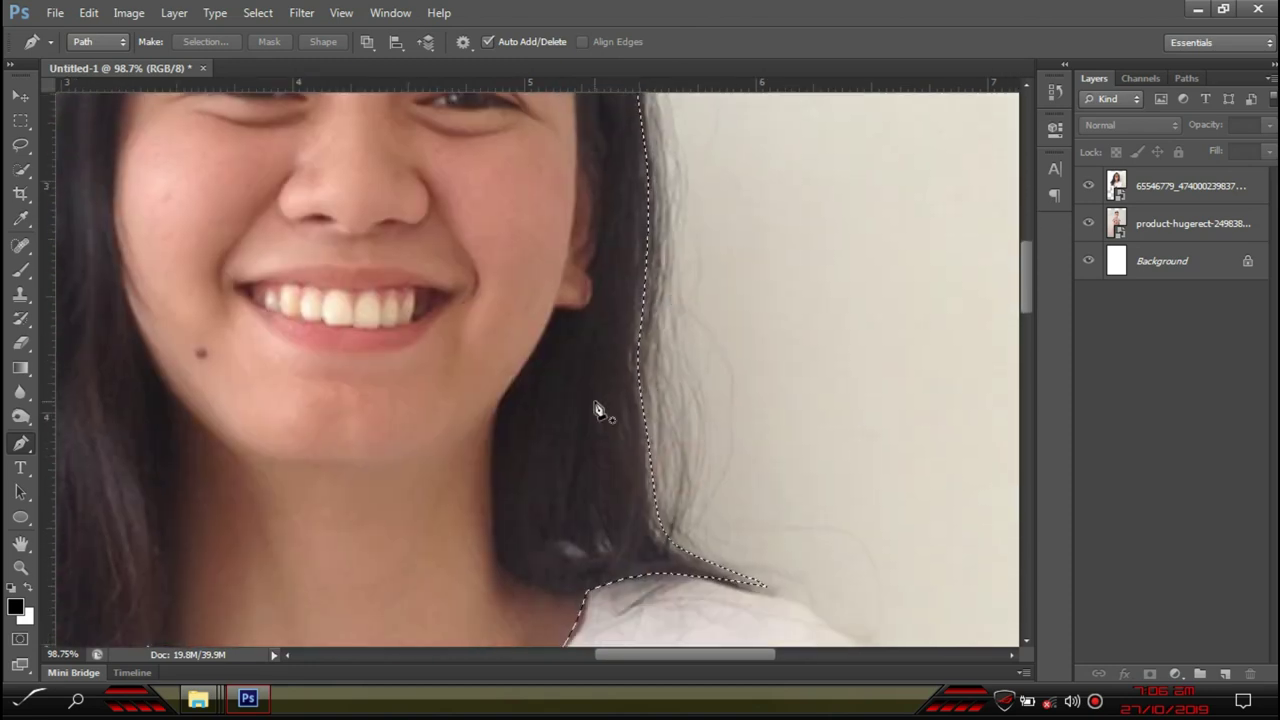
pyautogui.scroll(-3, 400, 362)
pyautogui.scroll(-4, 206, 343)
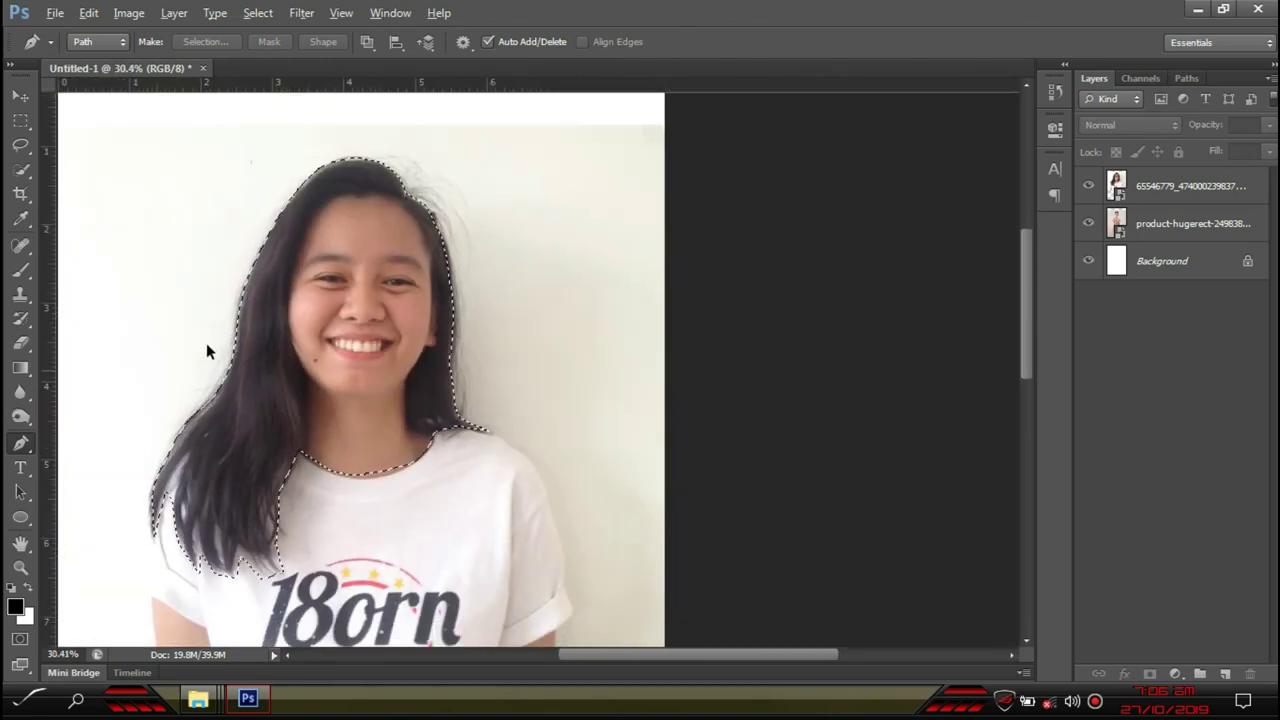
pyautogui.scroll(2, 970, 265)
pyautogui.scroll(3, 970, 270)
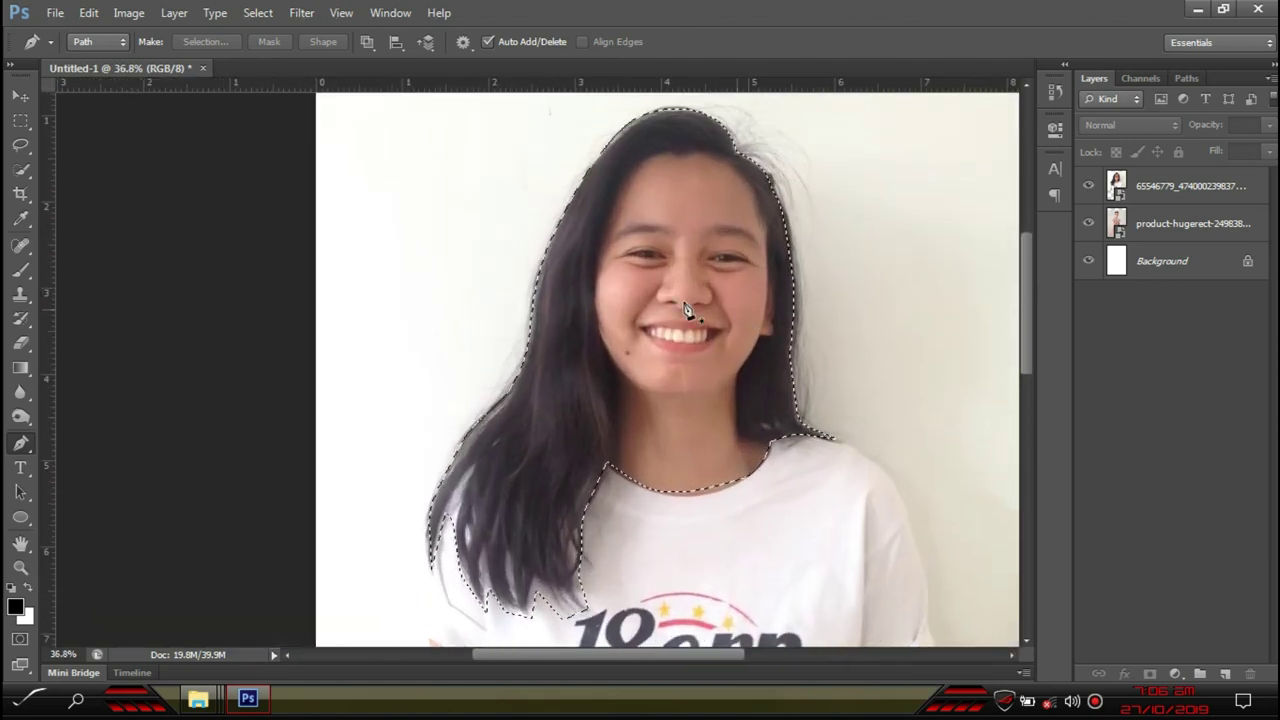
# Switch to Quick Selection, make the girl's photo layer active, and open the selection's context menu
pyautogui.click(22, 172)
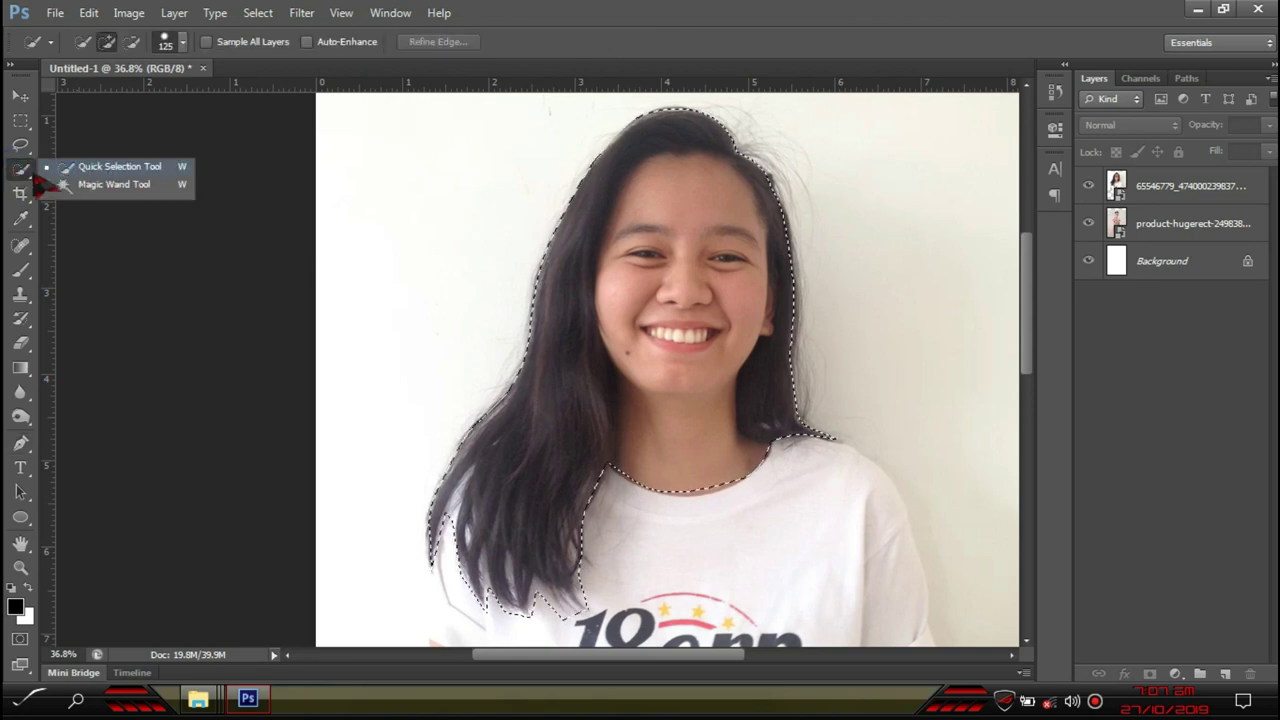
pyautogui.click(114, 169)
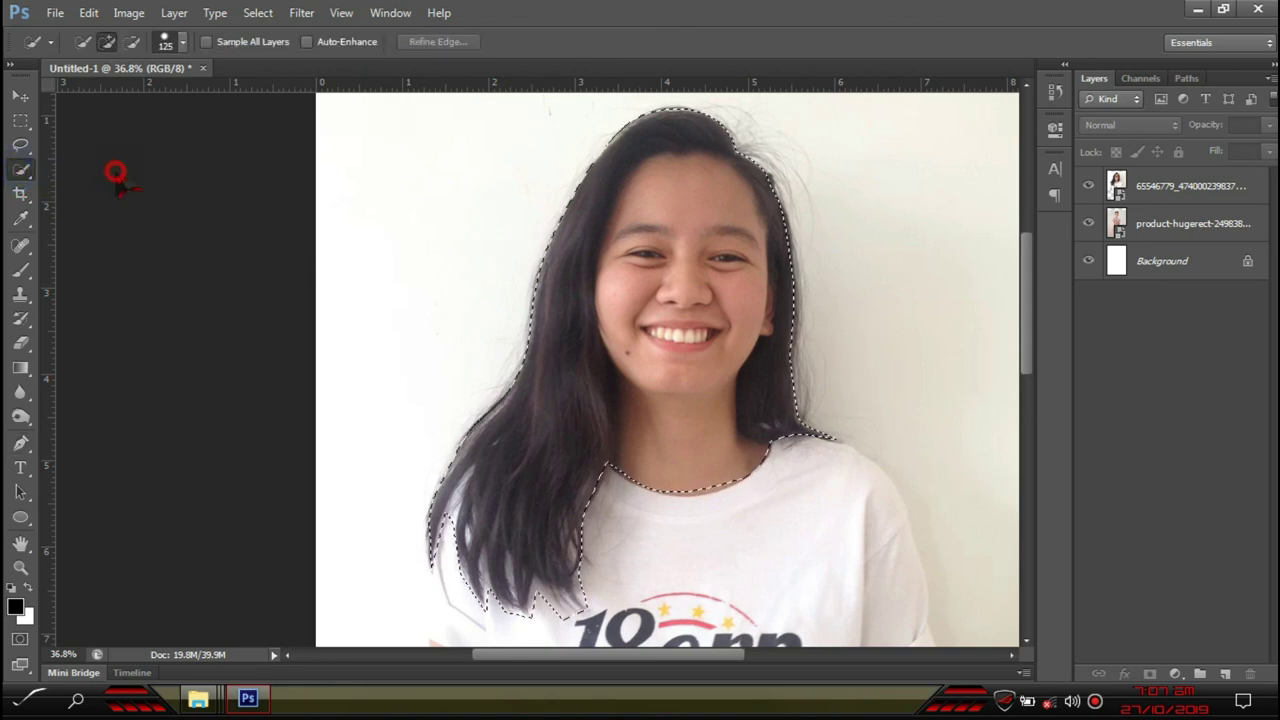
pyautogui.moveTo(780, 358); pyautogui.dragTo(673, 346)
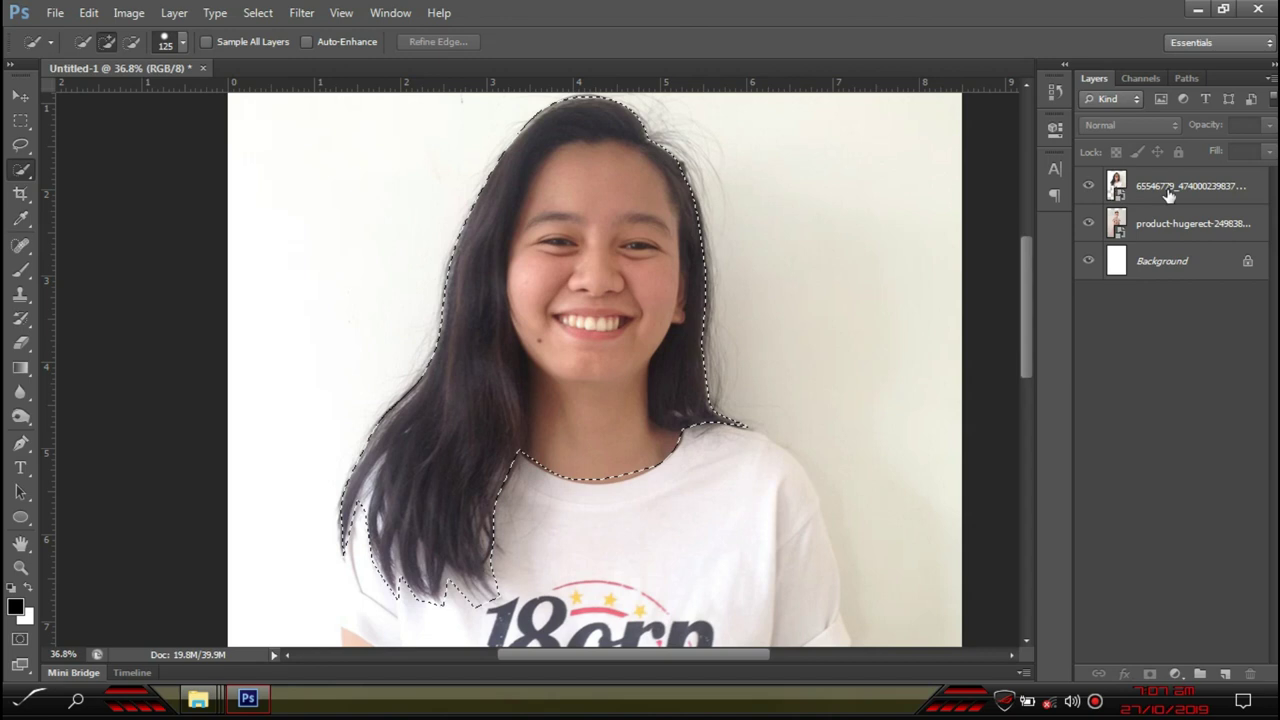
pyautogui.click(1120, 200)
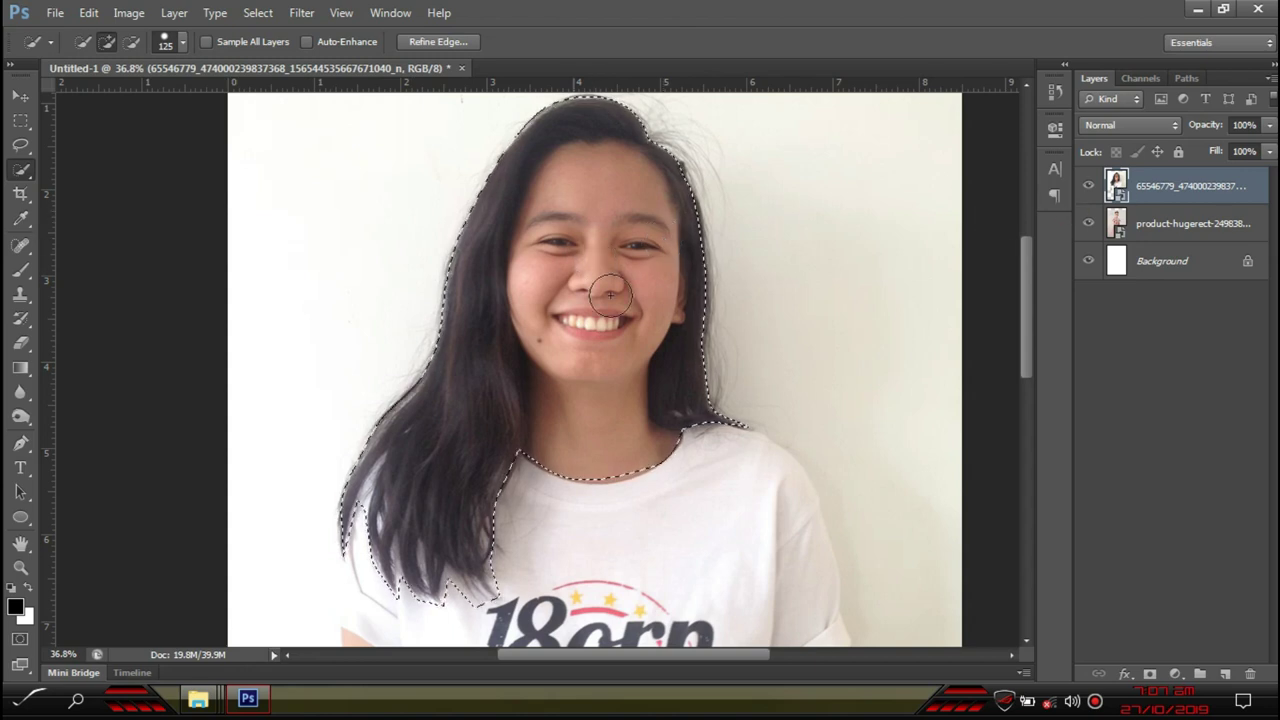
pyautogui.rightClick(589, 272)
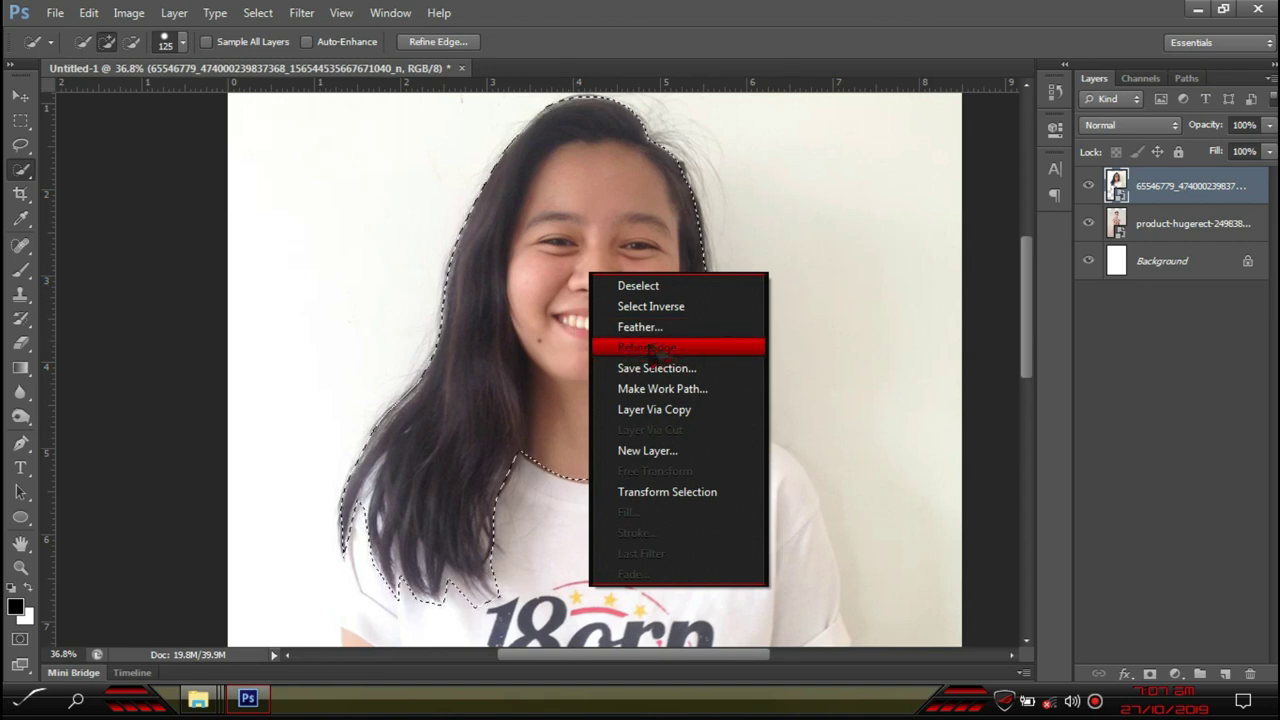
# Open Refine Edge, set Feather to 7.6 px, and move the dialog off the face
pyautogui.click(714, 347)
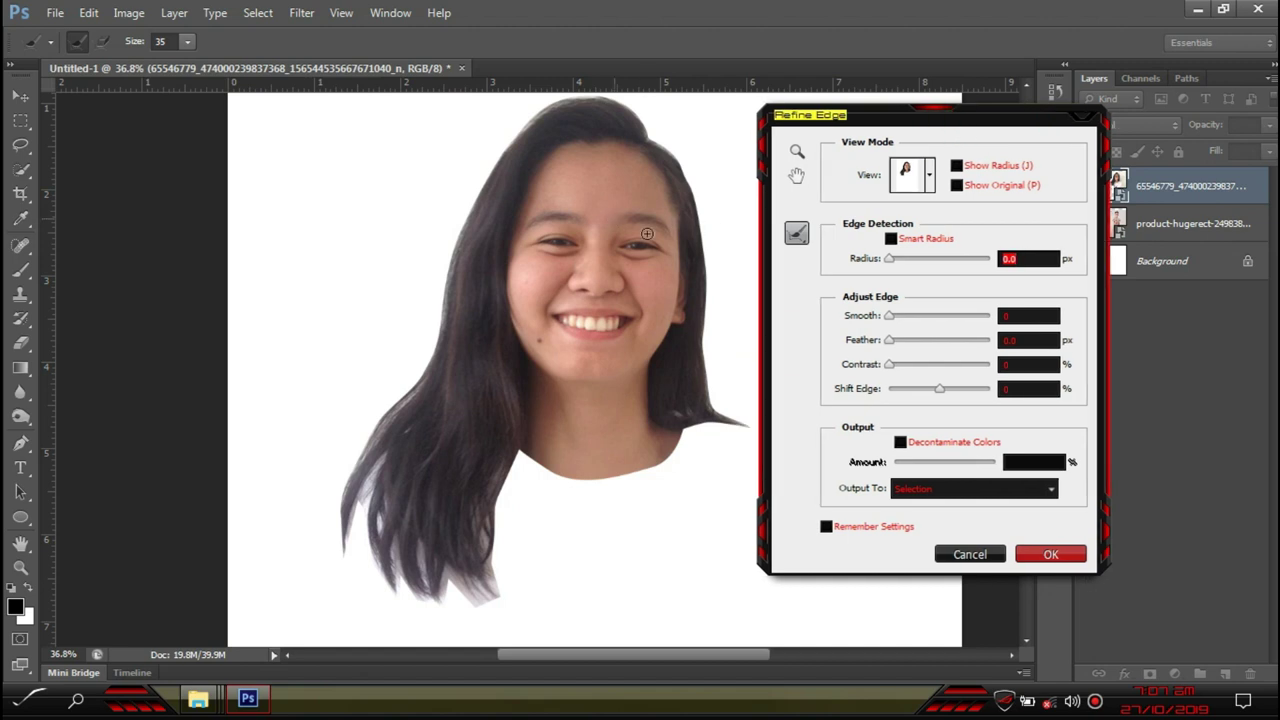
pyautogui.moveTo(889, 340); pyautogui.dragTo(921, 341)
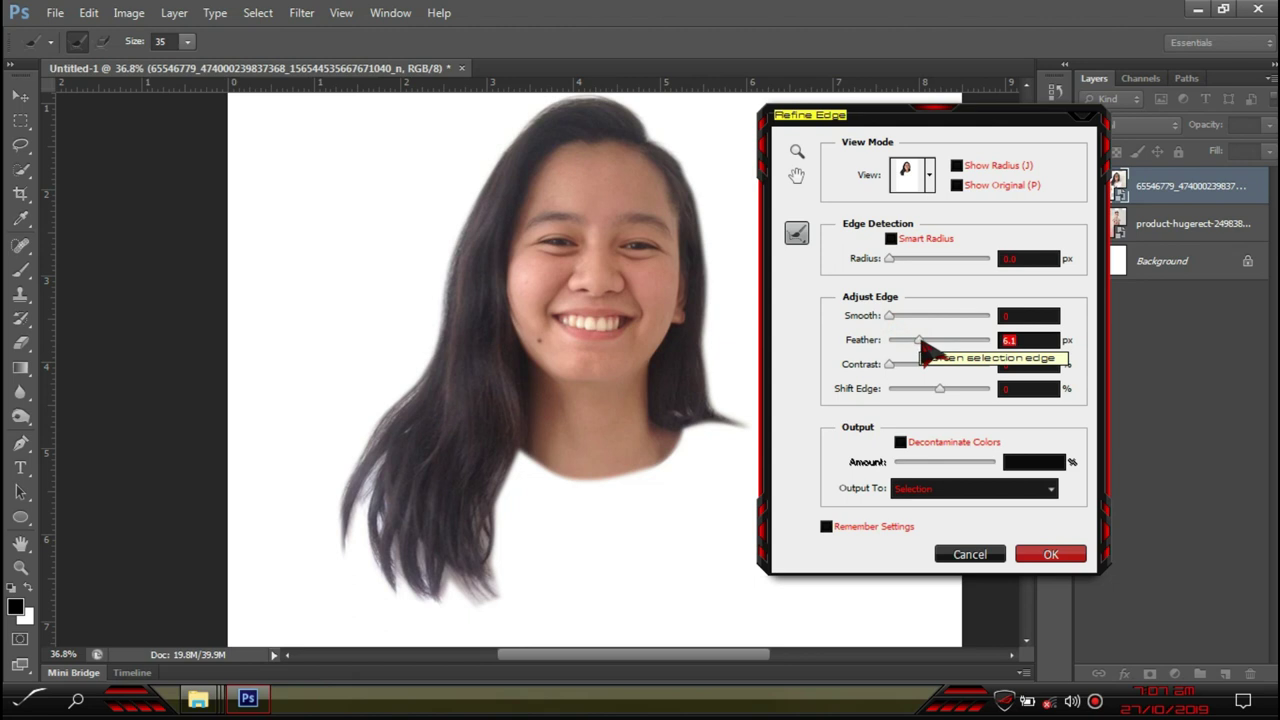
pyautogui.moveTo(919, 341); pyautogui.dragTo(925, 344)
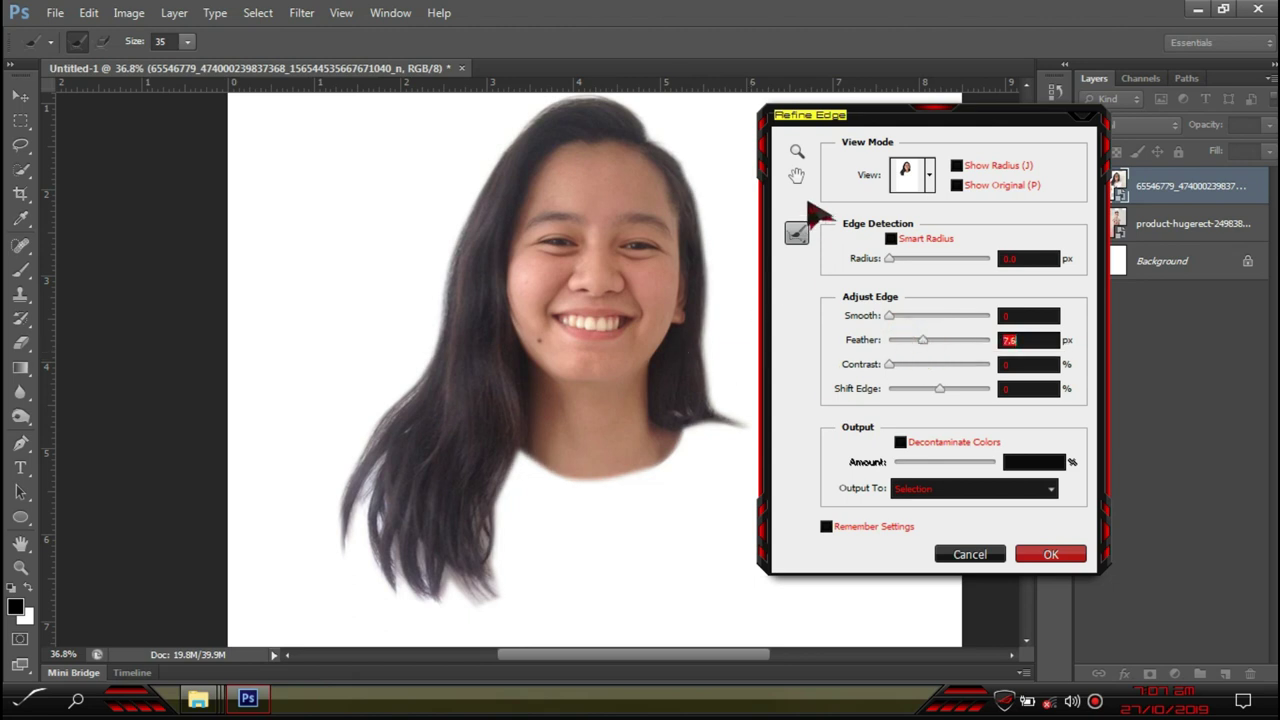
pyautogui.moveTo(873, 125); pyautogui.dragTo(985, 147)
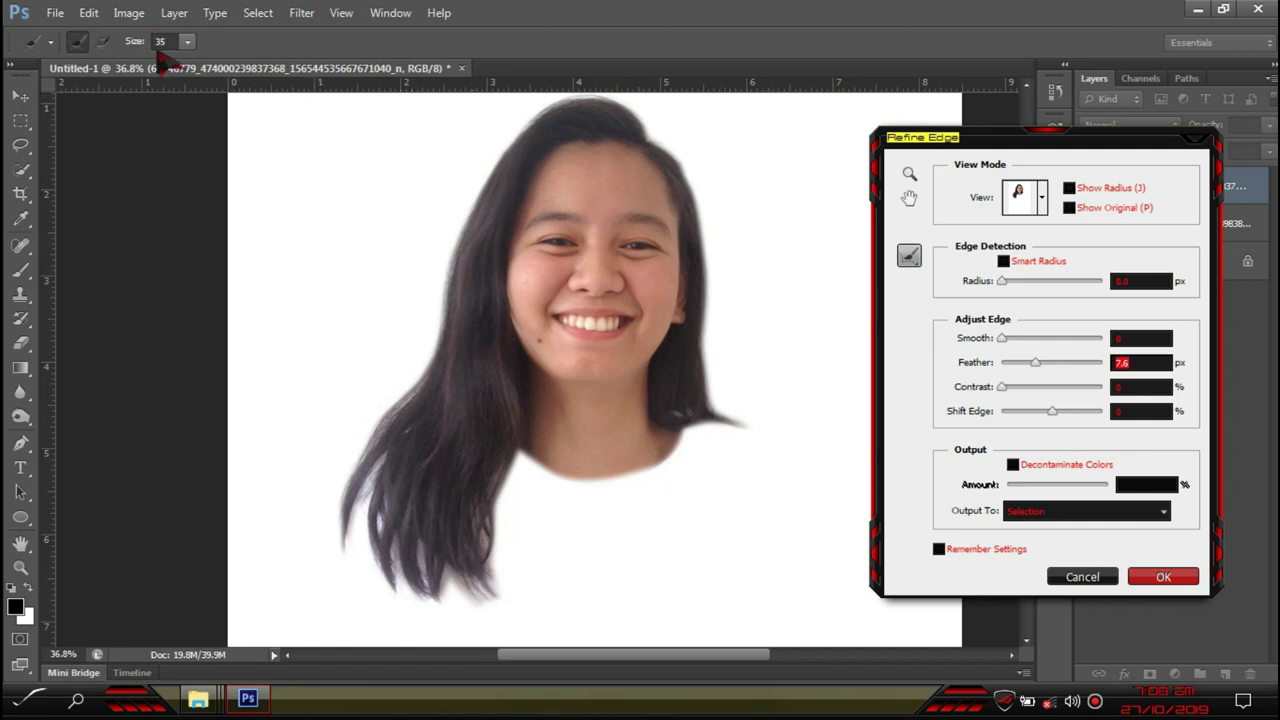
# Enlarge the Refine Radius brush and paint along the hair edge from the tip upward
pyautogui.click(187, 41)
pyautogui.moveTo(194, 66)
pyautogui.mouseDown()
pyautogui.moveTo(234, 70)
pyautogui.moveTo(229, 84)
pyautogui.mouseUp()
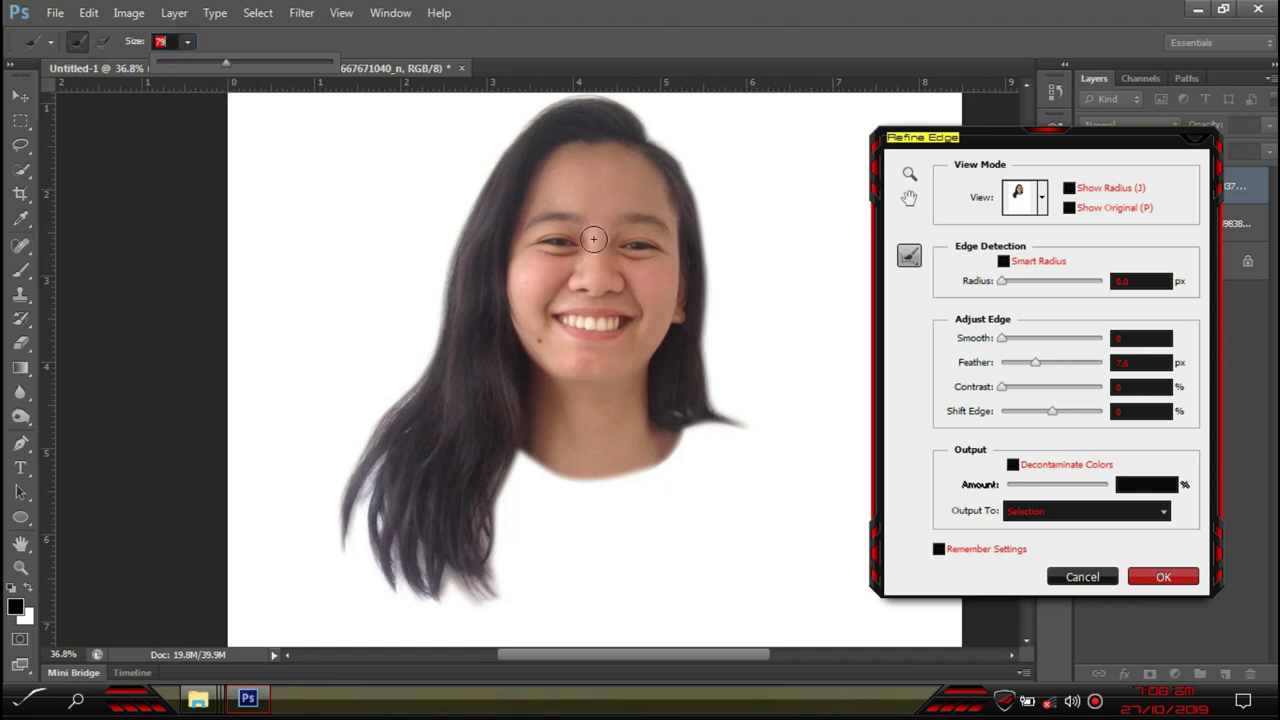
pyautogui.click(251, 63)
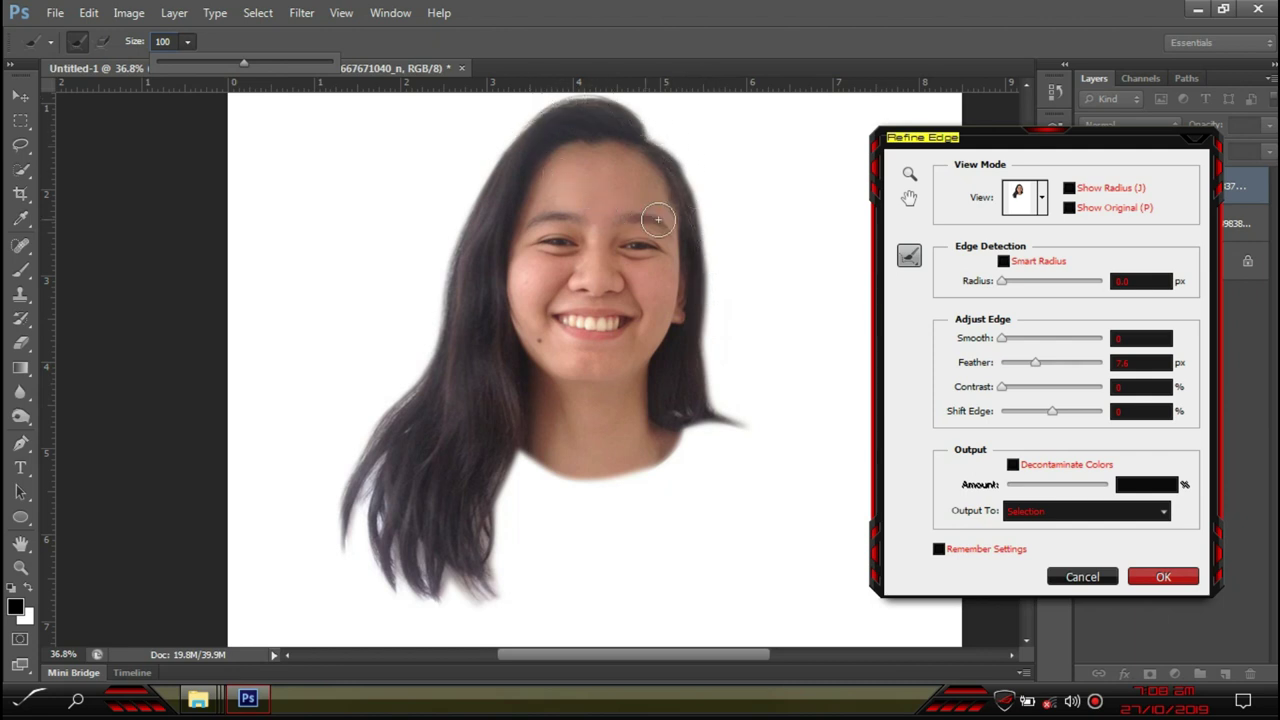
pyautogui.scroll(2, 725, 222)
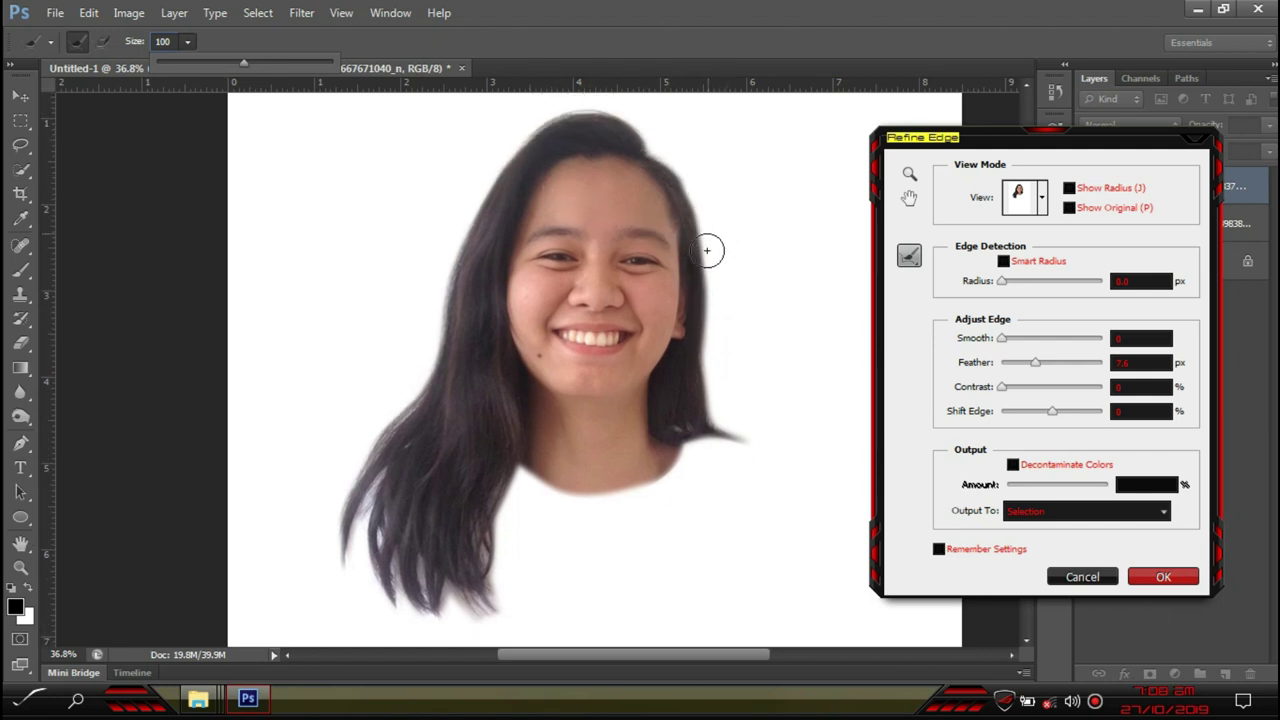
pyautogui.click(759, 435)
pyautogui.moveTo(759, 435)
pyautogui.mouseDown()
pyautogui.moveTo(714, 400)
pyautogui.moveTo(711, 230)
pyautogui.moveTo(685, 165)
pyautogui.moveTo(652, 146)
pyautogui.moveTo(666, 139)
pyautogui.moveTo(656, 120)
pyautogui.moveTo(541, 111)
pyautogui.moveTo(477, 169)
pyautogui.moveTo(442, 255)
pyautogui.moveTo(468, 184)
pyautogui.moveTo(522, 126)
pyautogui.moveTo(453, 238)
pyautogui.moveTo(404, 395)
pyautogui.moveTo(343, 484)
pyautogui.moveTo(329, 574)
pyautogui.mouseUp()
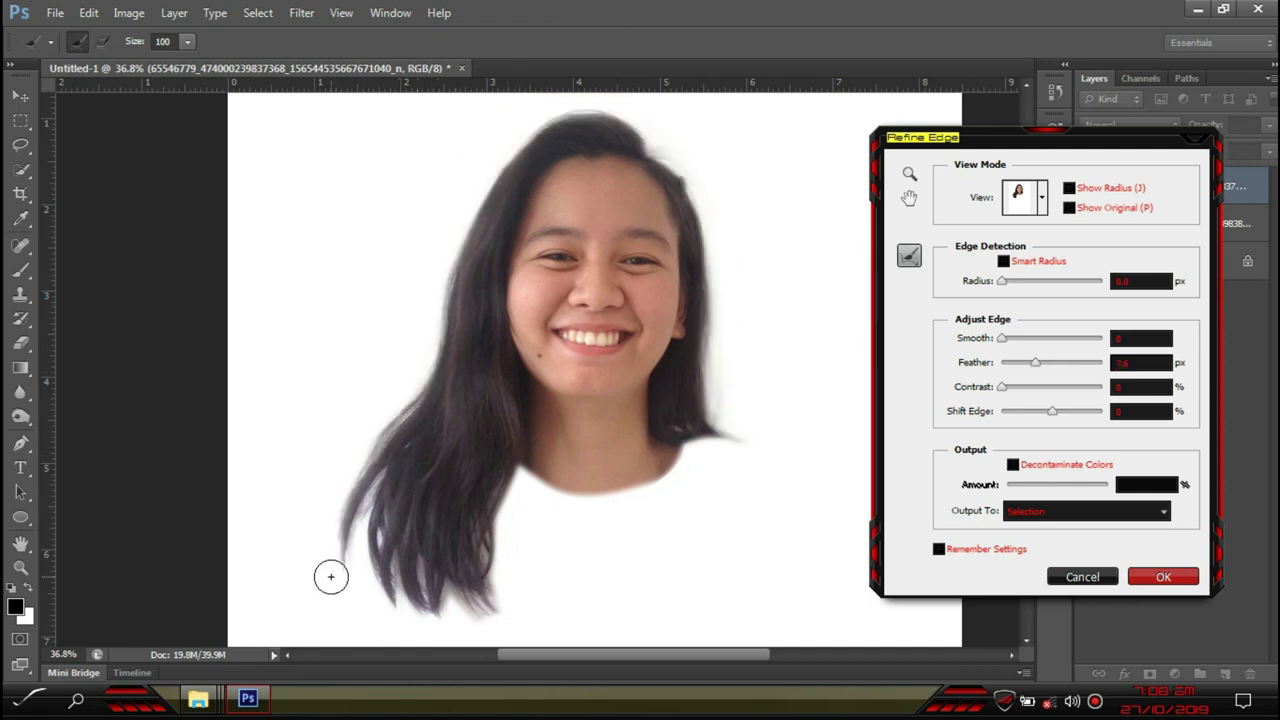
# At brush size 243, refine the lower hair ends, crown and right side, then apply the edge
pyautogui.click(187, 41)
pyautogui.moveTo(196, 62); pyautogui.dragTo(240, 90)
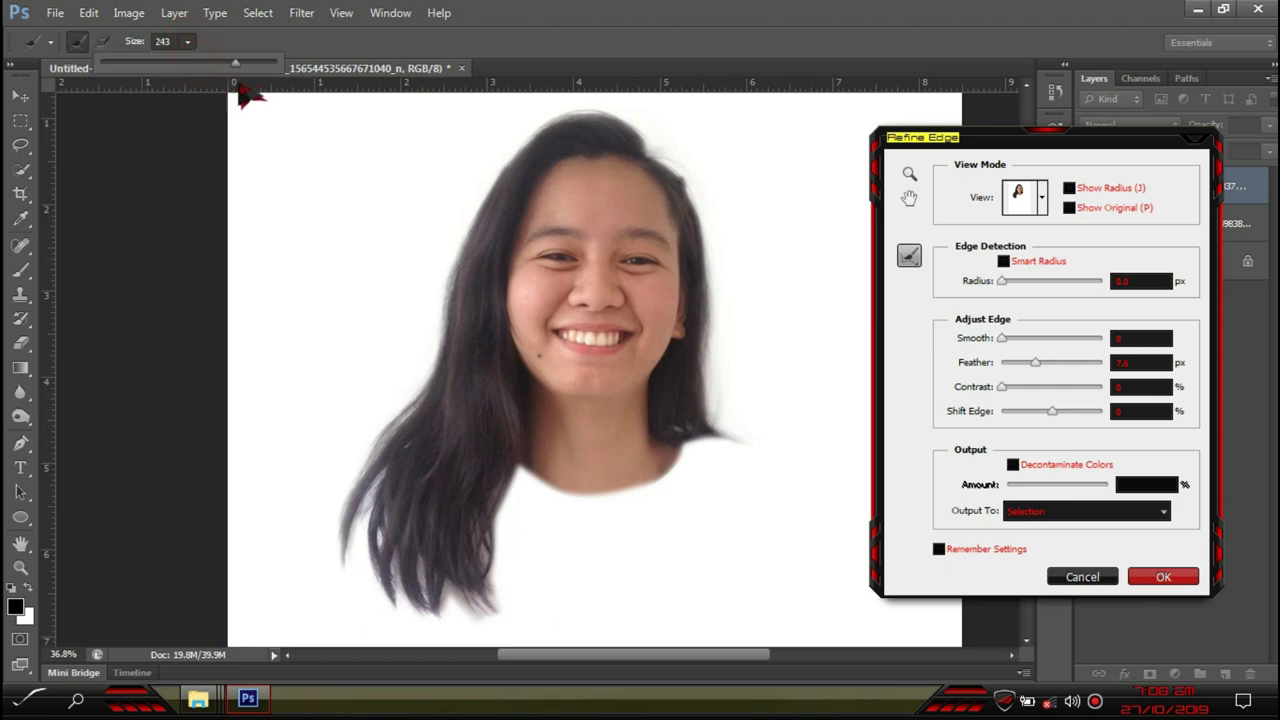
pyautogui.click(349, 597)
pyautogui.moveTo(359, 553)
pyautogui.mouseDown()
pyautogui.moveTo(347, 518)
pyautogui.moveTo(357, 583)
pyautogui.moveTo(414, 611)
pyautogui.moveTo(481, 620)
pyautogui.mouseUp()
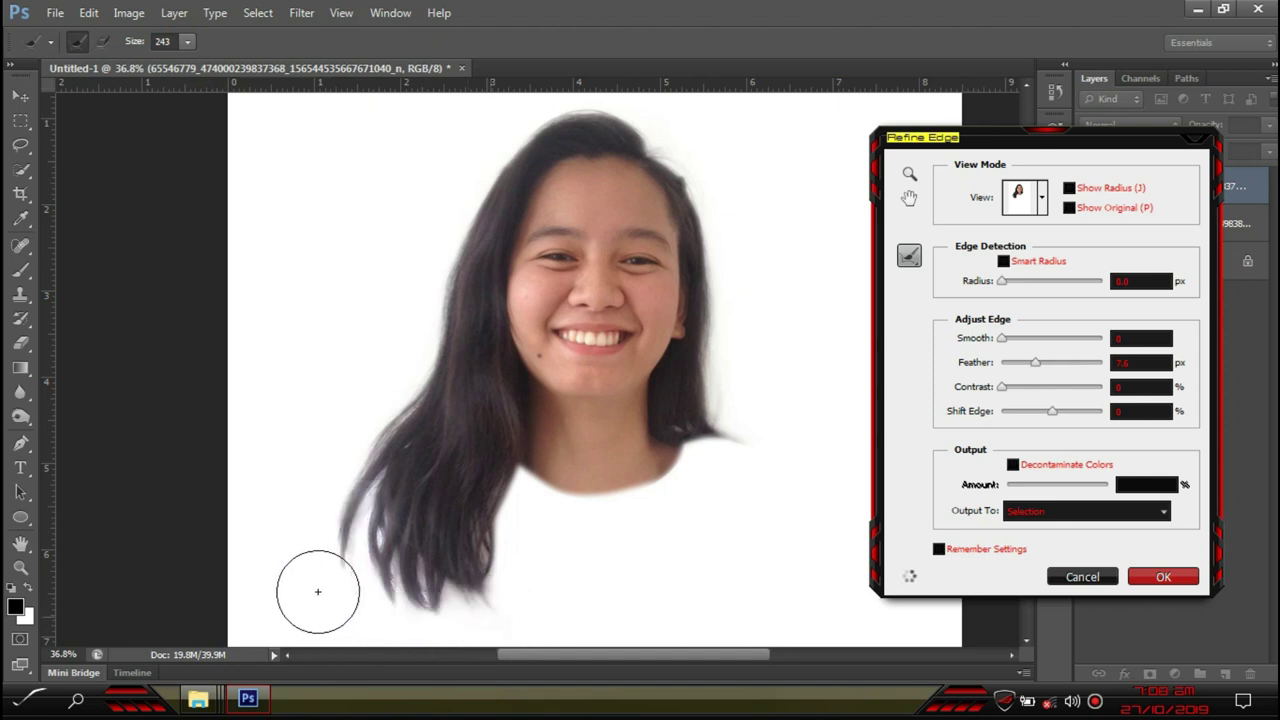
pyautogui.scroll(-1, 400, 570)
pyautogui.moveTo(471, 549)
pyautogui.mouseDown()
pyautogui.moveTo(515, 530)
pyautogui.moveTo(529, 451)
pyautogui.moveTo(471, 620)
pyautogui.mouseUp()
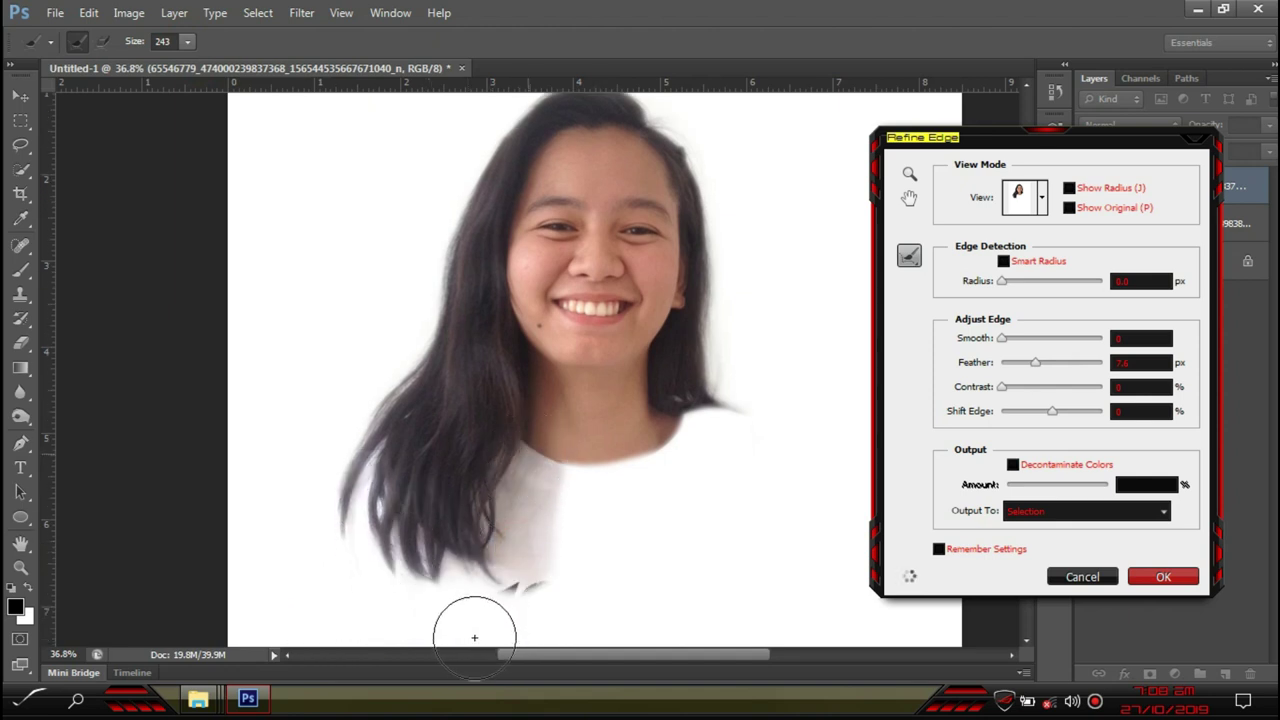
pyautogui.scroll(-2, 490, 580)
pyautogui.scroll(5, 520, 535)
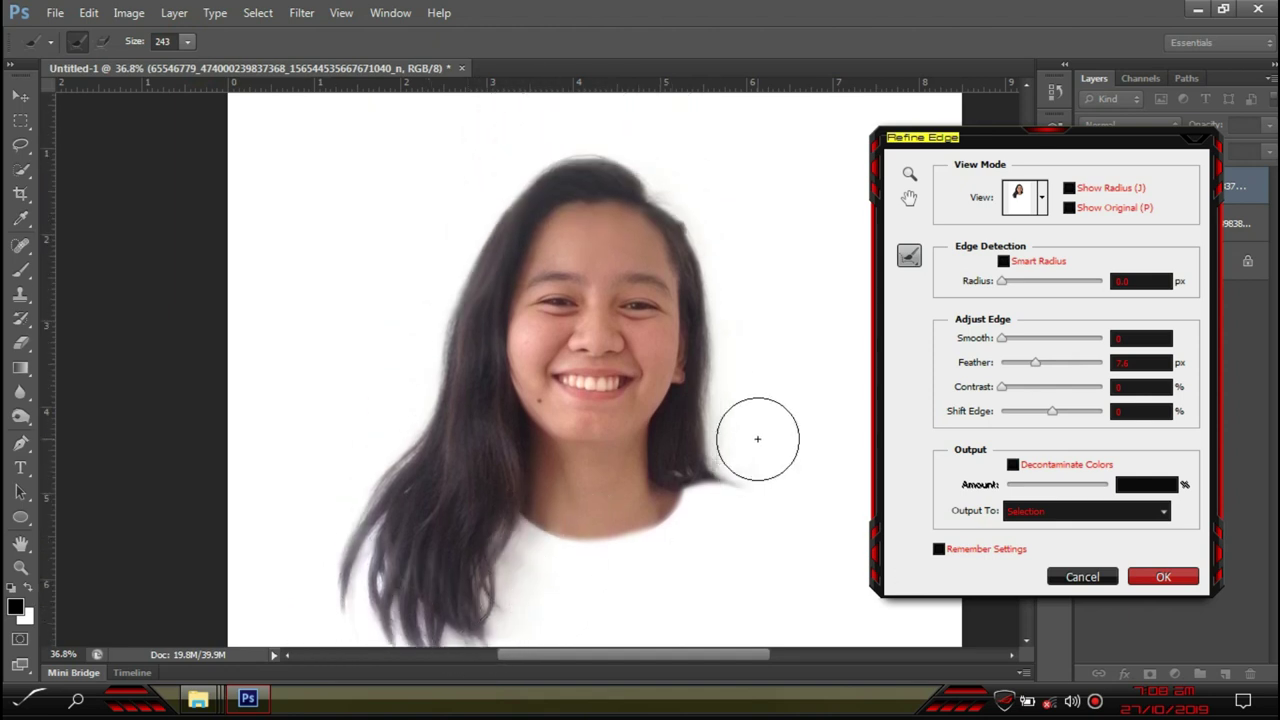
pyautogui.scroll(-4, 627, 343)
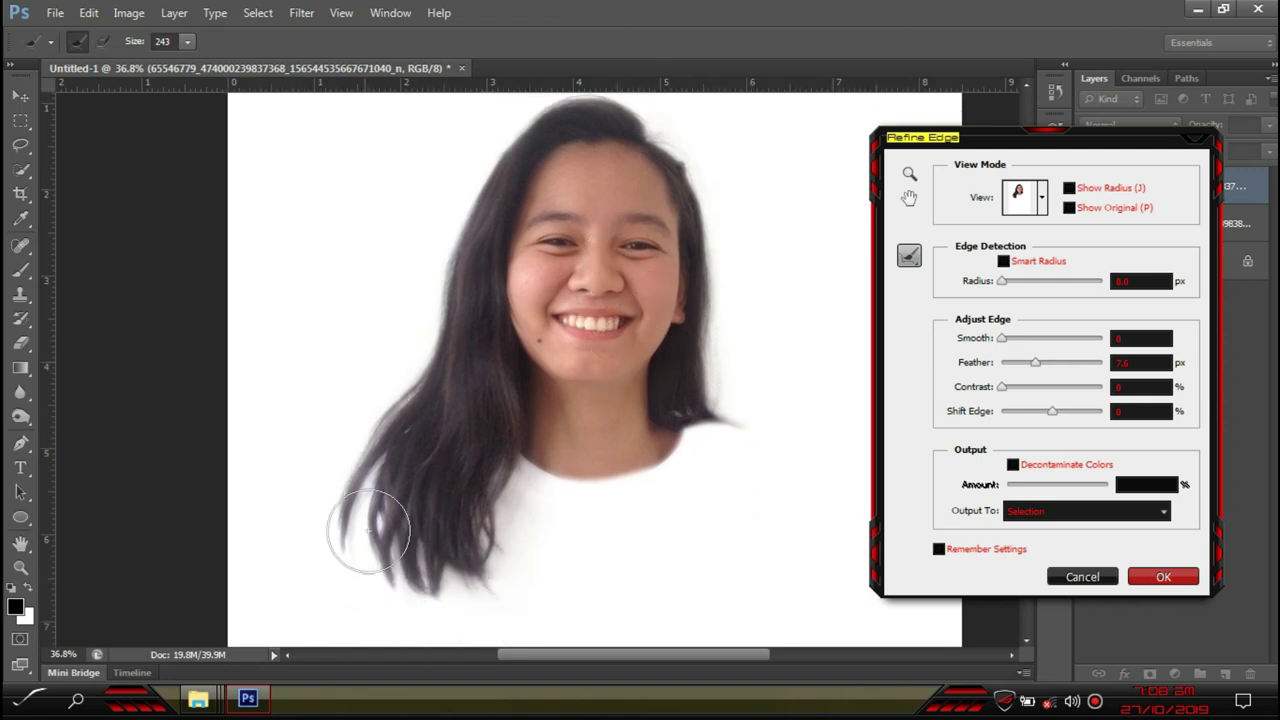
pyautogui.scroll(2, 705, 170)
pyautogui.moveTo(706, 172)
pyautogui.mouseDown()
pyautogui.moveTo(674, 177)
pyautogui.moveTo(603, 134)
pyautogui.moveTo(691, 189)
pyautogui.mouseUp()
pyautogui.moveTo(719, 255)
pyautogui.mouseDown()
pyautogui.moveTo(735, 322)
pyautogui.moveTo(731, 374)
pyautogui.mouseUp()
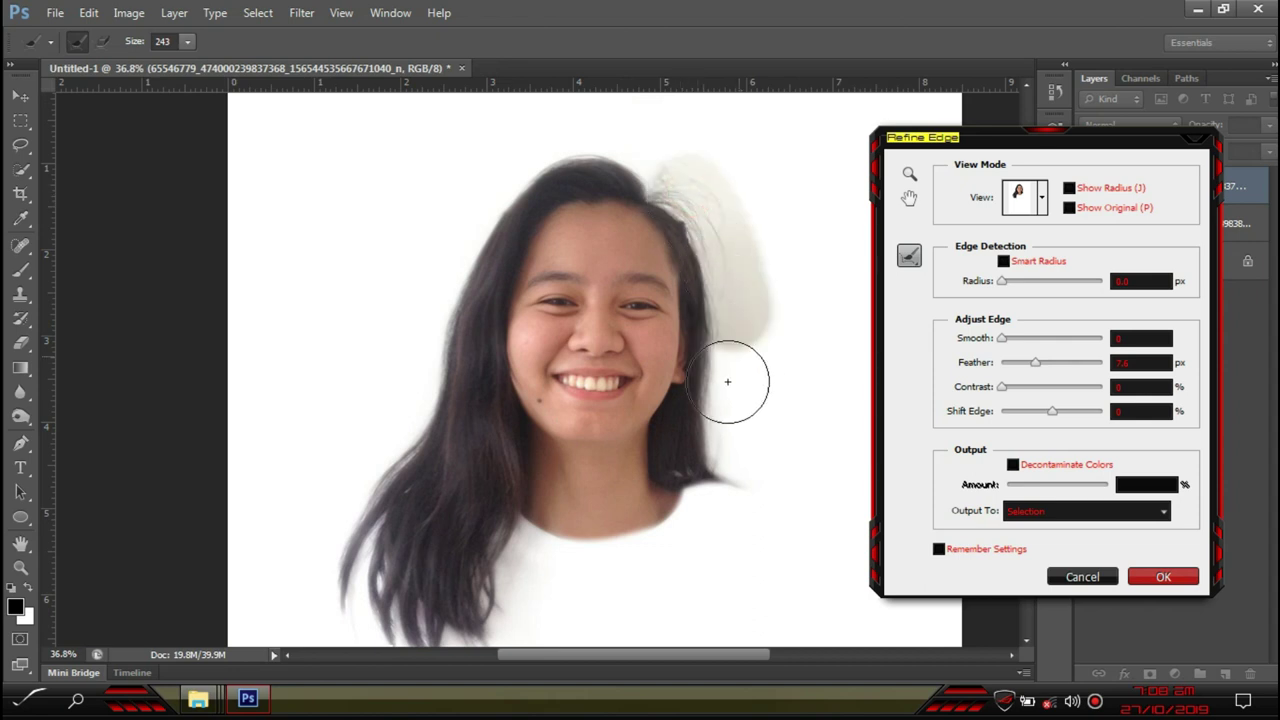
pyautogui.click(1162, 578)
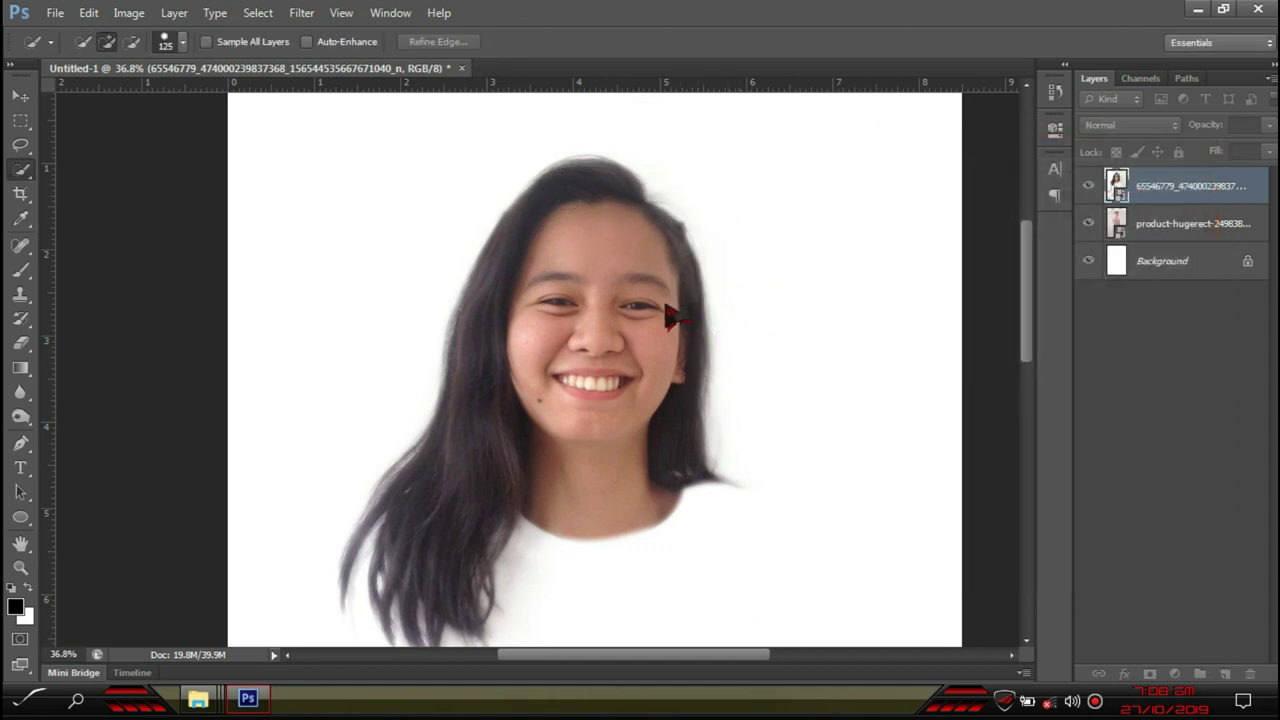
# Copy the selected head onto a new Layer 1 with Ctrl+J and hide the original girl photo
pyautogui.scroll(1, 528, 340)
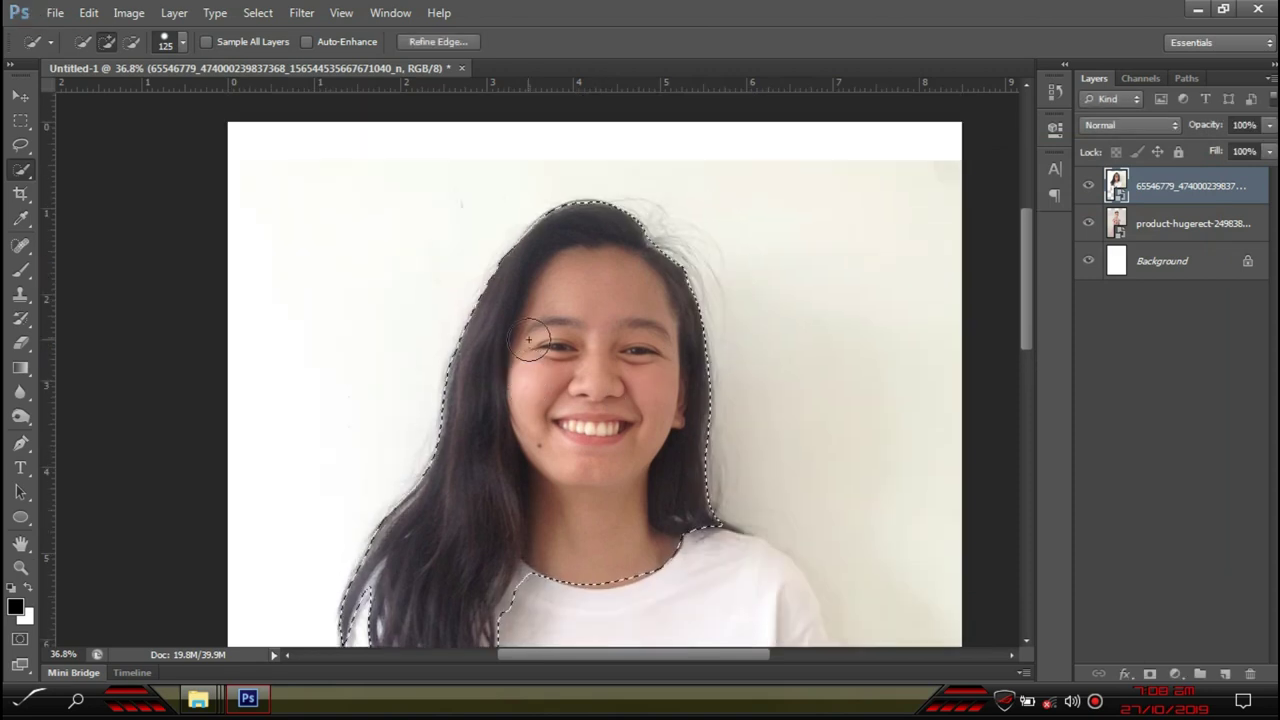
pyautogui.scroll(-1, 528, 340)
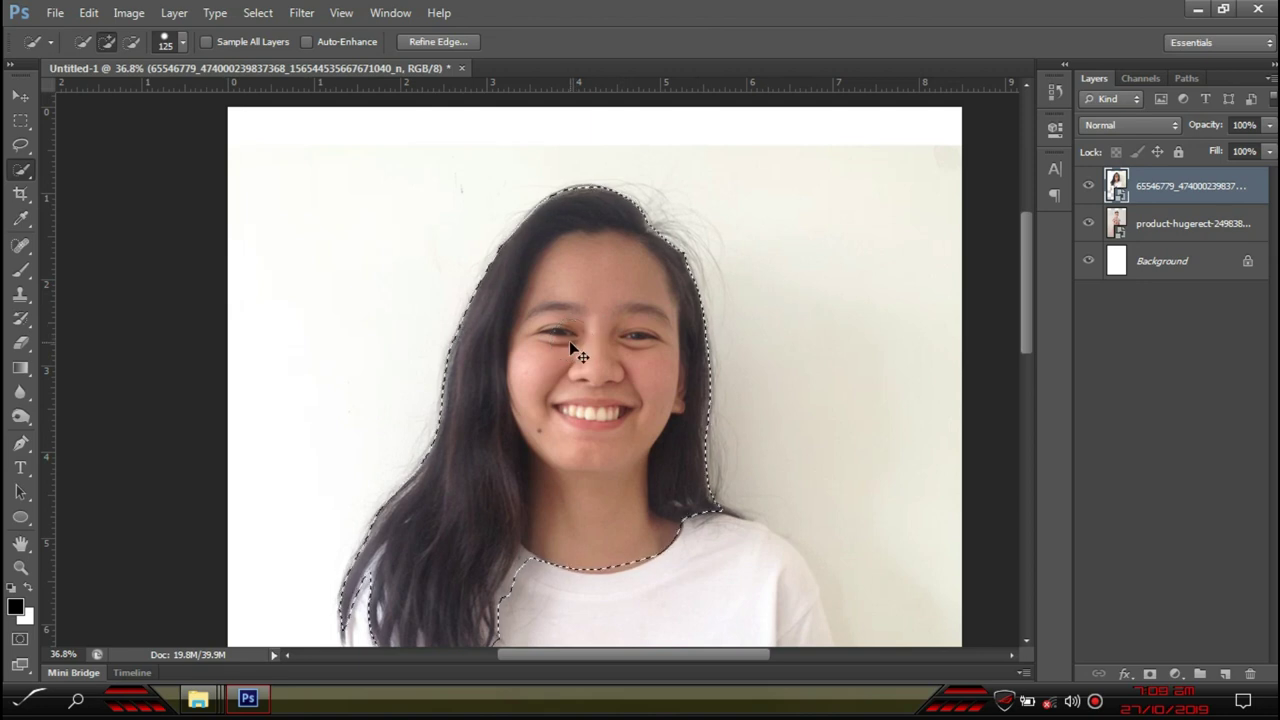
pyautogui.hotkey('ctrl', 'j')
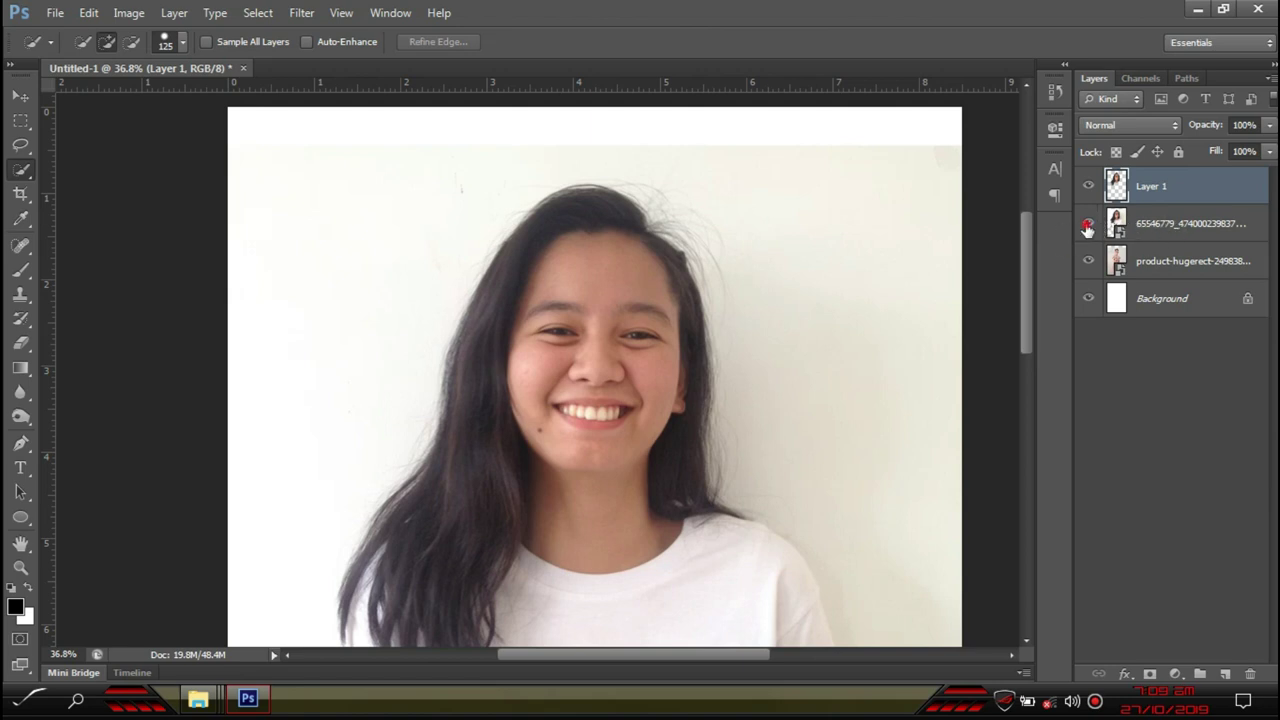
pyautogui.click(1088, 224)
pyautogui.scroll(-3, 682, 377)
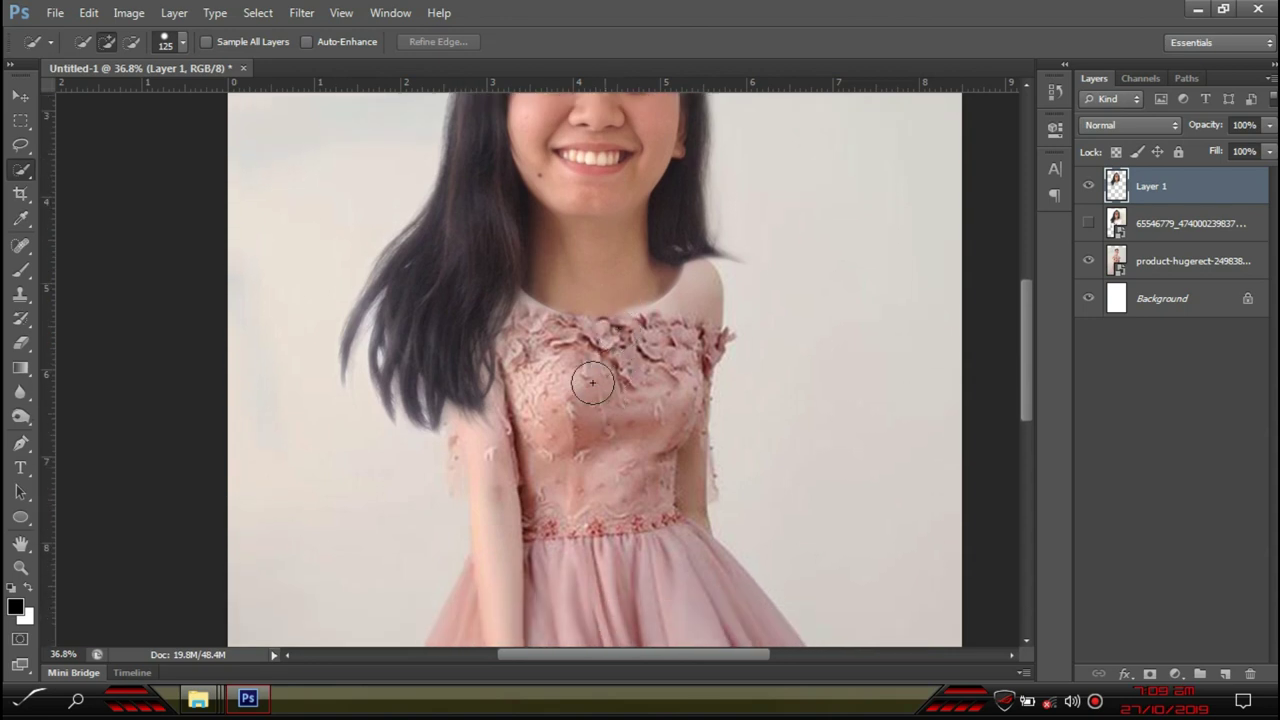
# Scale Layer 1's head down to 68.53%, move it beside the model's head, and commit
pyautogui.scroll(2, 623, 366)
pyautogui.scroll(-2, 623, 366)
pyautogui.click(20, 95)
pyautogui.moveTo(696, 157); pyautogui.dragTo(668, 238)
pyautogui.scroll(5, 577, 219)
pyautogui.moveTo(603, 348); pyautogui.dragTo(955, 231)
pyautogui.scroll(-6, 386, 372)
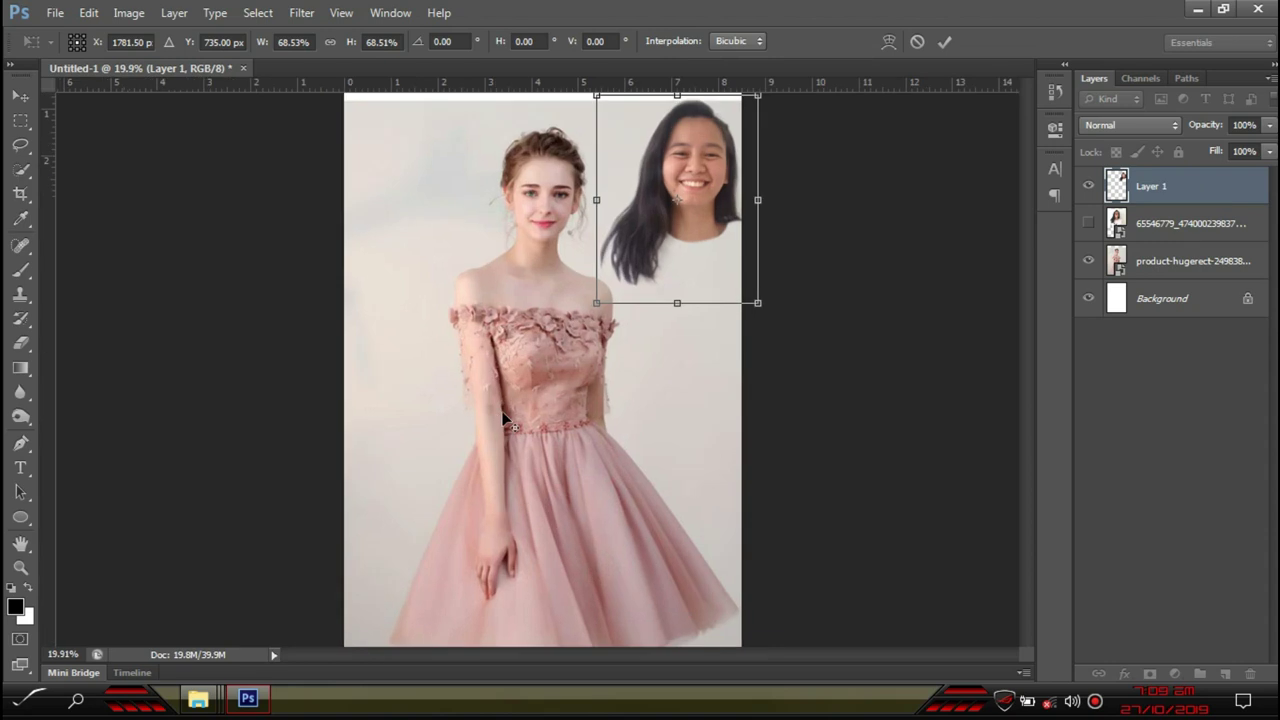
pyautogui.scroll(2, 505, 420)
pyautogui.scroll(-5, 529, 418)
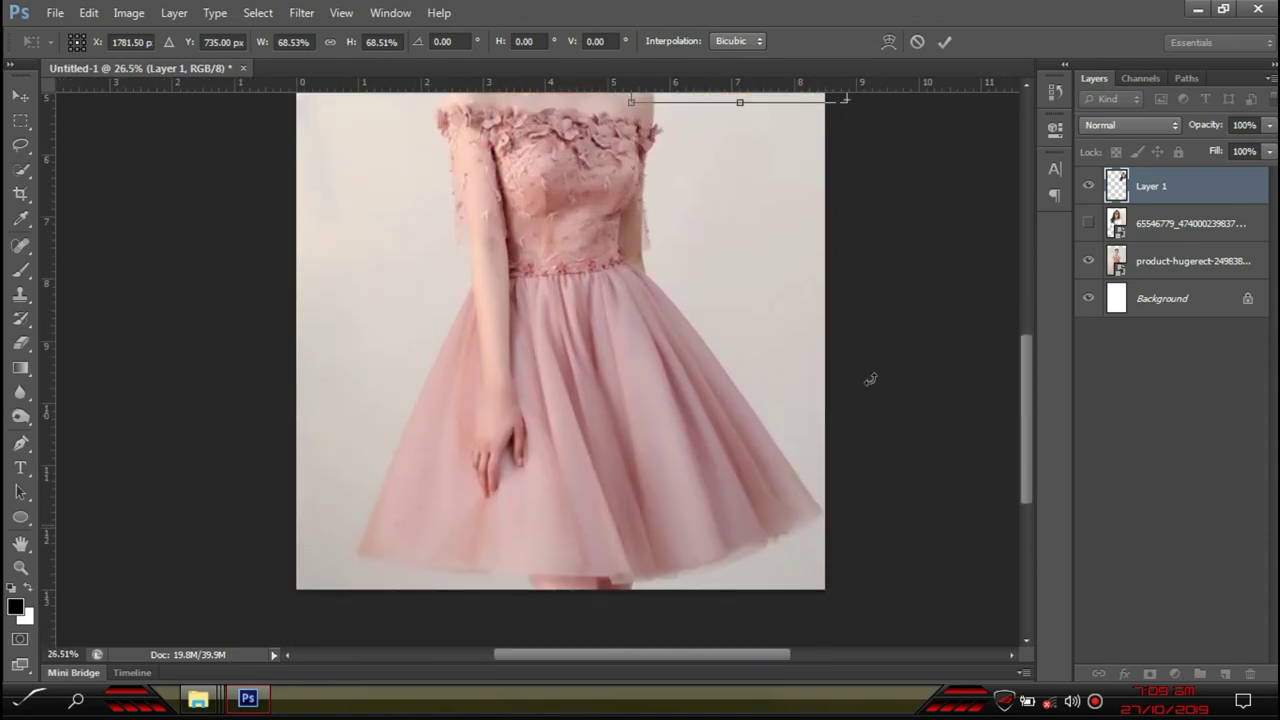
pyautogui.scroll(2, 396, 367)
pyautogui.click(20, 95)
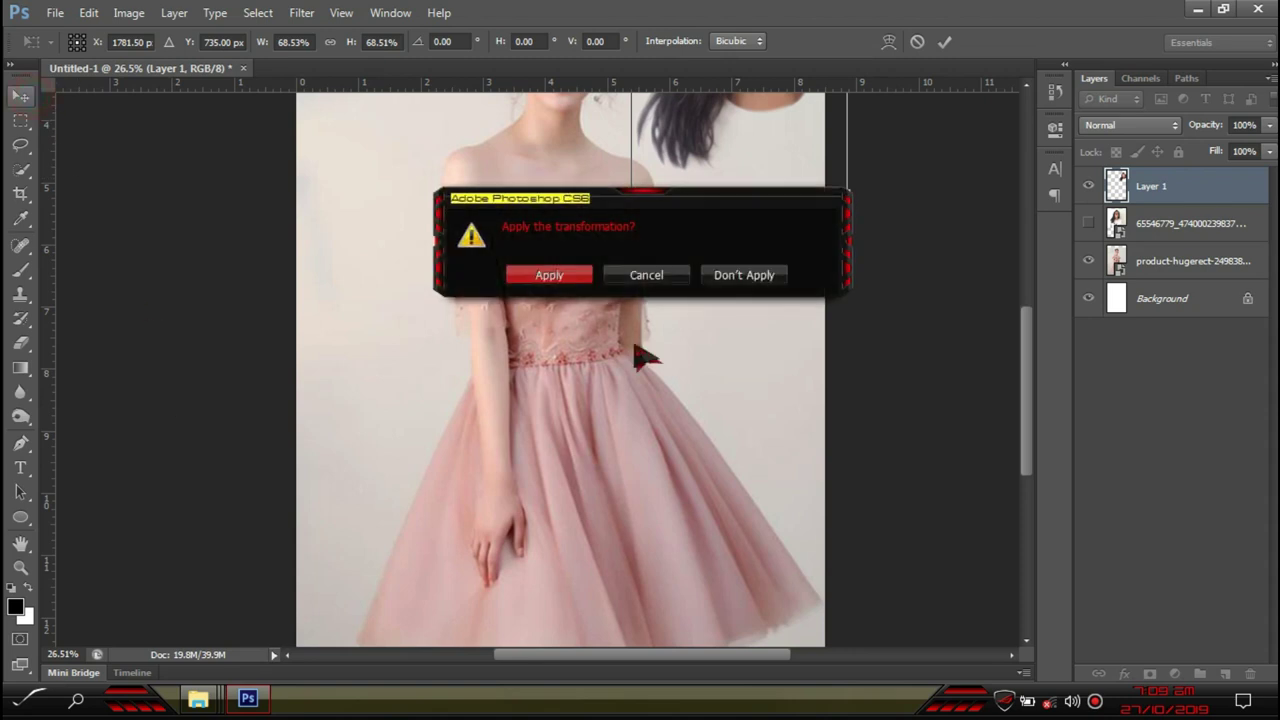
pyautogui.click(545, 272)
pyautogui.scroll(-3, 366, 500)
# With the Pen tool, start the path at the left skirt edge and trace up the arm
pyautogui.scroll(5, 357, 475)
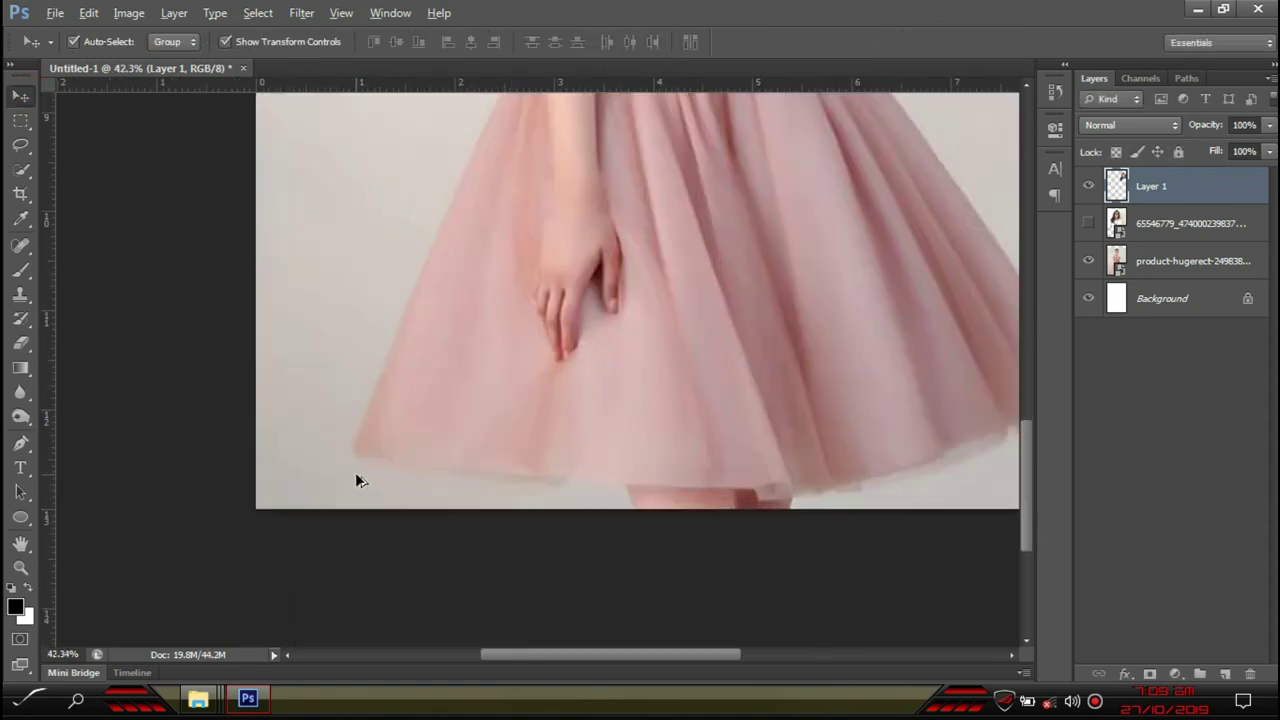
pyautogui.scroll(-2, 403, 440)
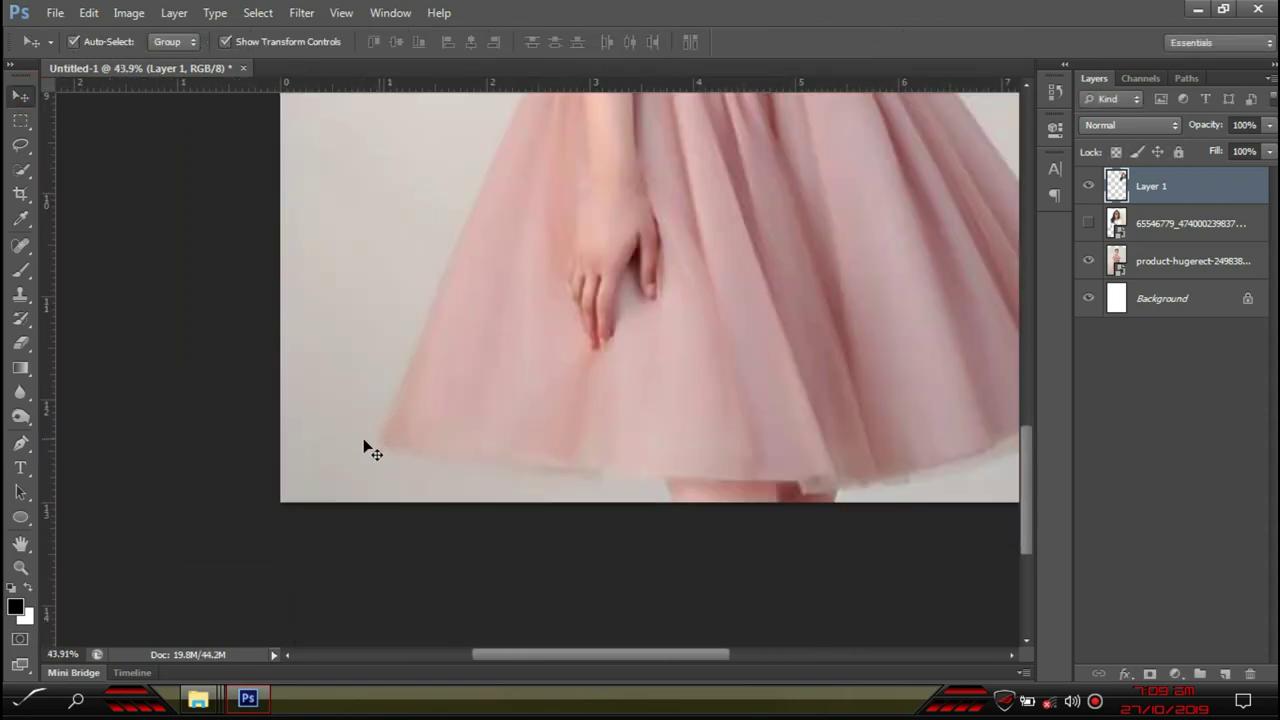
pyautogui.click(19, 444)
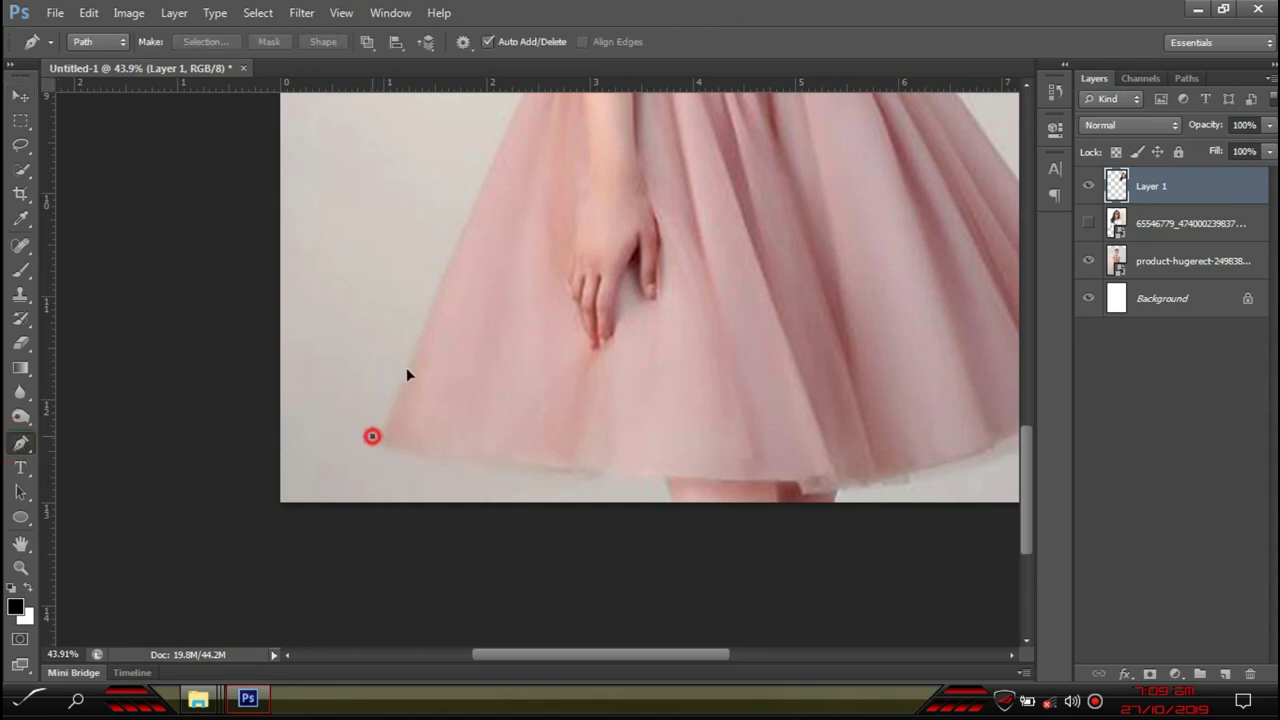
pyautogui.click(372, 436)
pyautogui.click(484, 195)
pyautogui.click(517, 126)
pyautogui.moveTo(481, 250); pyautogui.dragTo(392, 565)
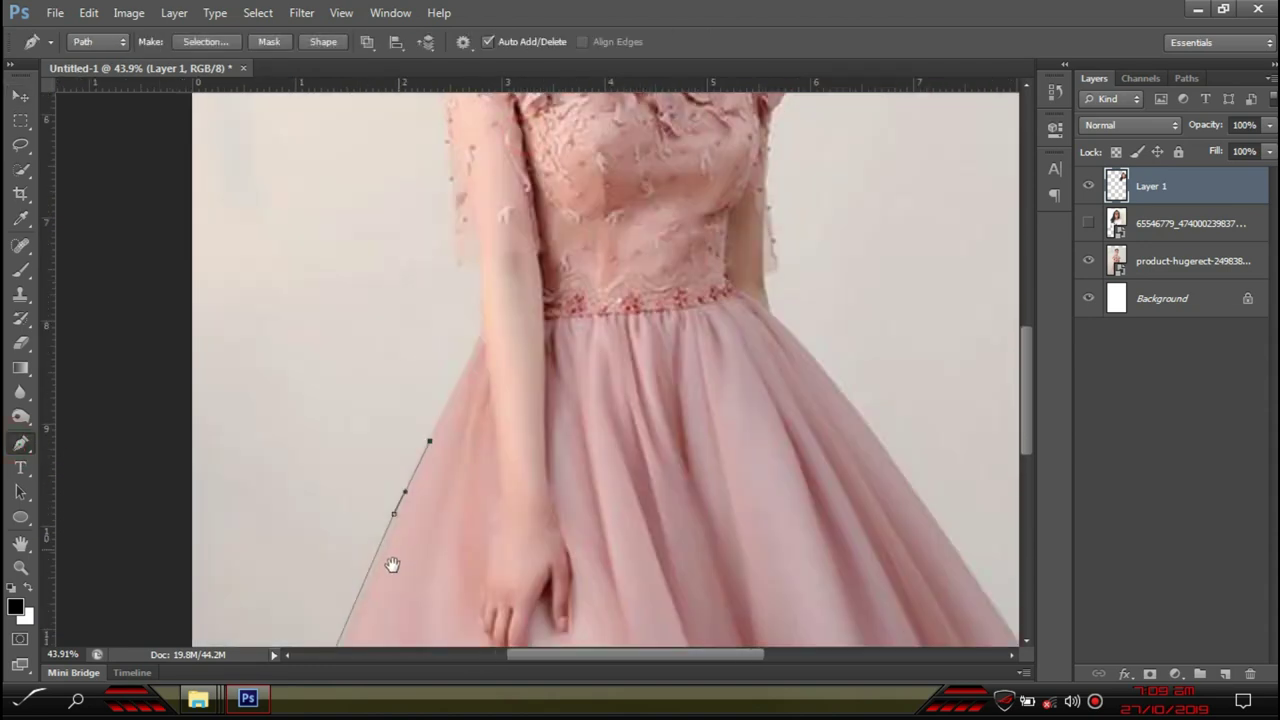
pyautogui.scroll(2, 384, 505)
pyautogui.click(467, 401)
pyautogui.click(473, 386)
pyautogui.click(473, 282)
pyautogui.click(469, 249)
pyautogui.click(456, 210)
pyautogui.click(434, 266)
pyautogui.click(429, 182)
pyautogui.click(422, 136)
# Continue the path up the upper arm and along the left shoulder
pyautogui.moveTo(445, 169); pyautogui.dragTo(416, 495)
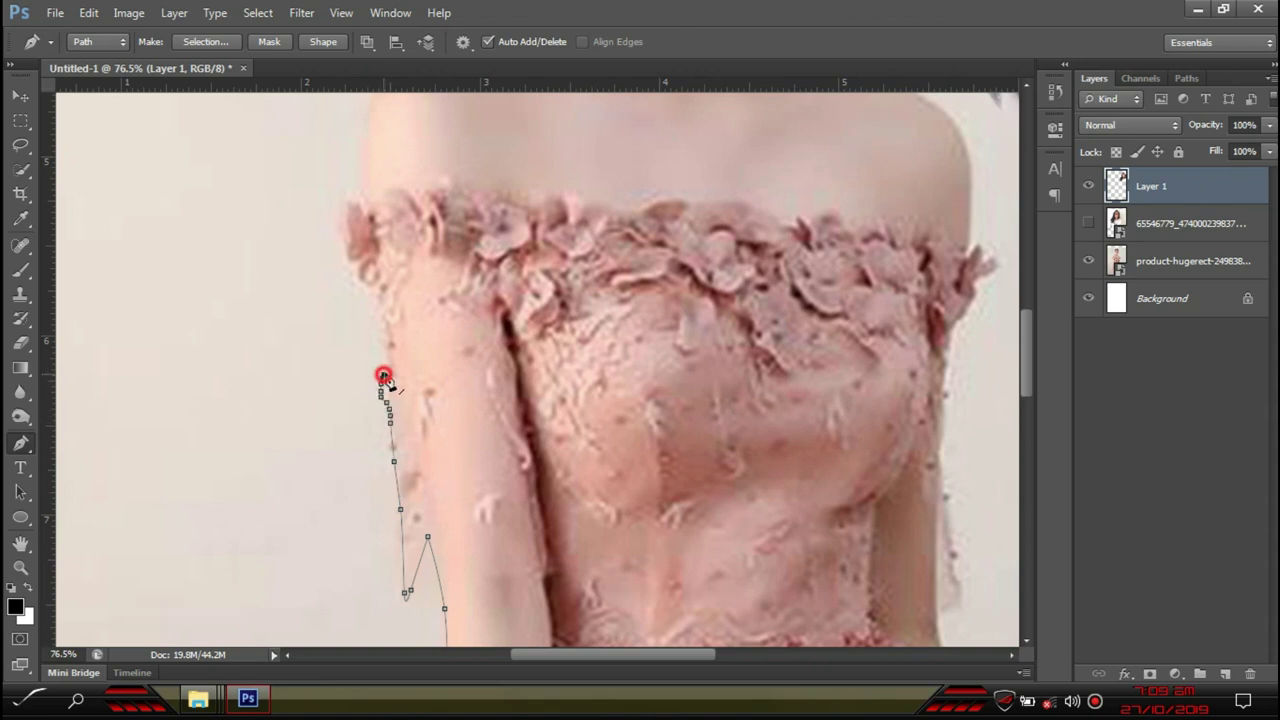
pyautogui.click(372, 298)
pyautogui.click(349, 223)
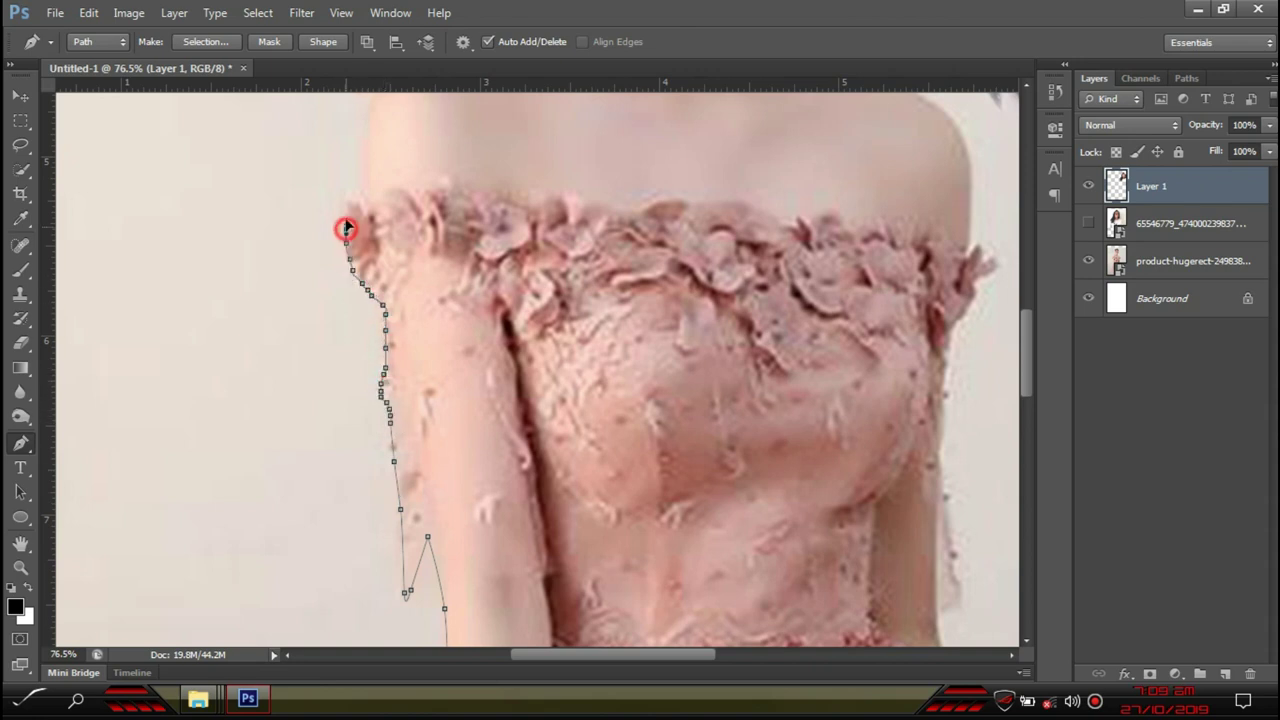
pyautogui.click(346, 196)
pyautogui.moveTo(391, 194); pyautogui.dragTo(448, 472)
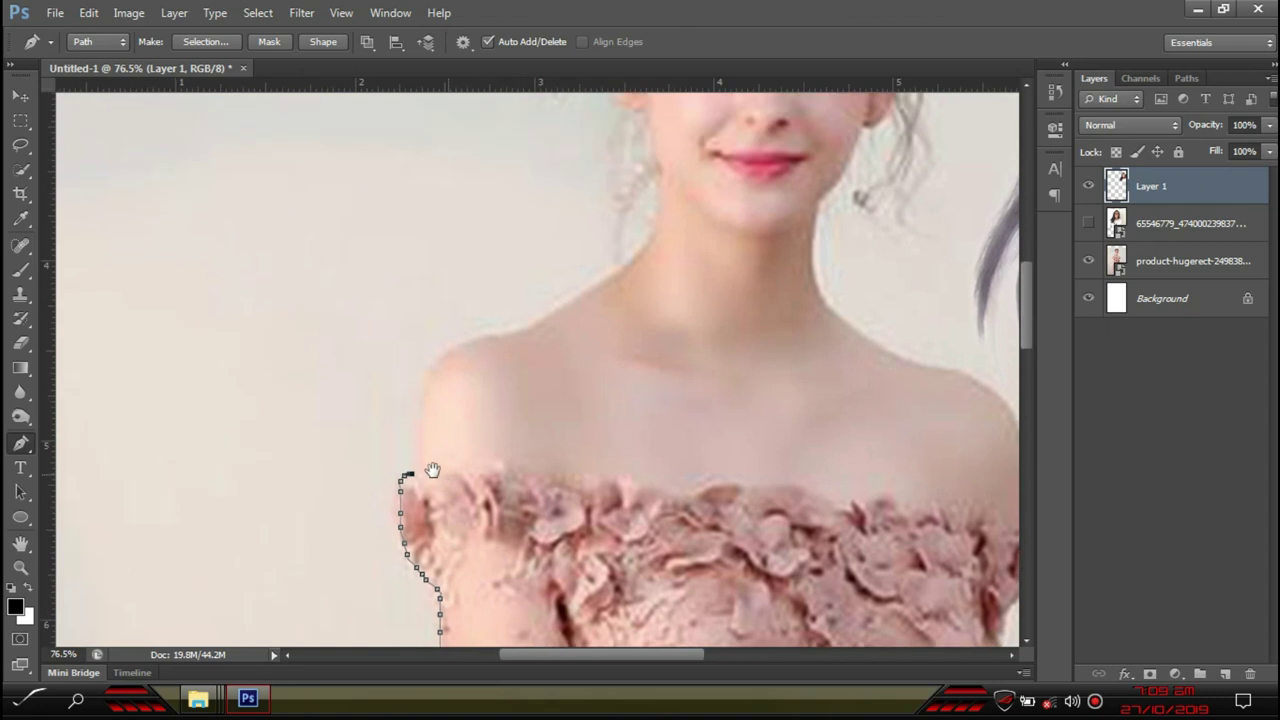
pyautogui.click(416, 436)
pyautogui.click(418, 411)
pyautogui.click(423, 378)
pyautogui.click(433, 365)
pyautogui.click(443, 354)
pyautogui.click(454, 345)
pyautogui.click(490, 333)
pyautogui.click(527, 324)
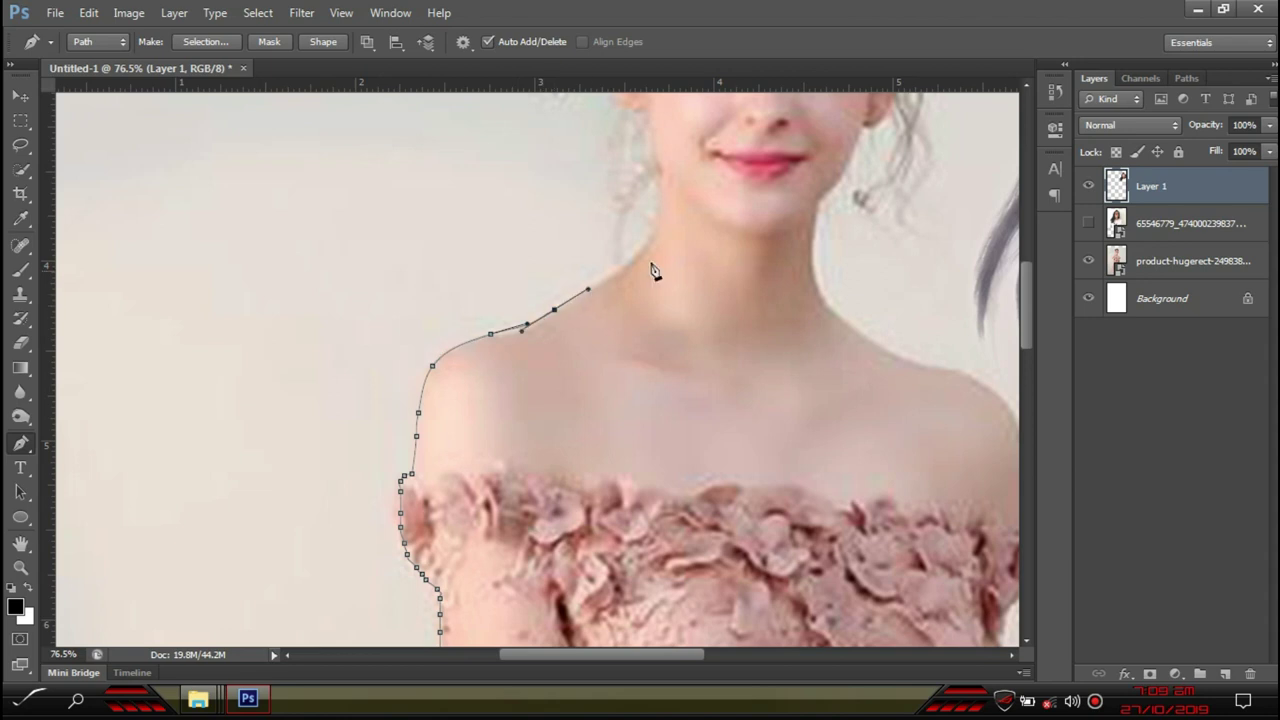
# Trace up the neck, across the face just below the nose, and down the right neck edge
pyautogui.click(660, 177)
pyautogui.scroll(5, 531, 526)
pyautogui.hscroll(3, 531, 526)
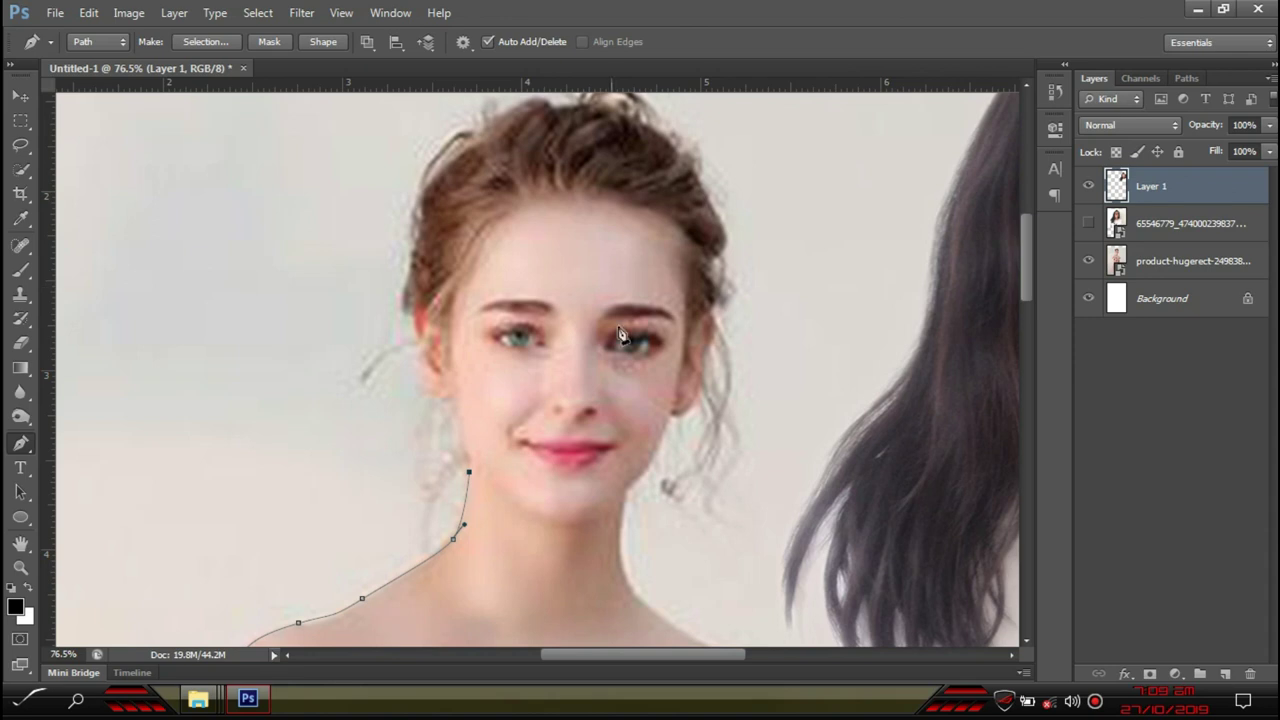
pyautogui.click(466, 401)
pyautogui.moveTo(647, 408); pyautogui.dragTo(665, 418)
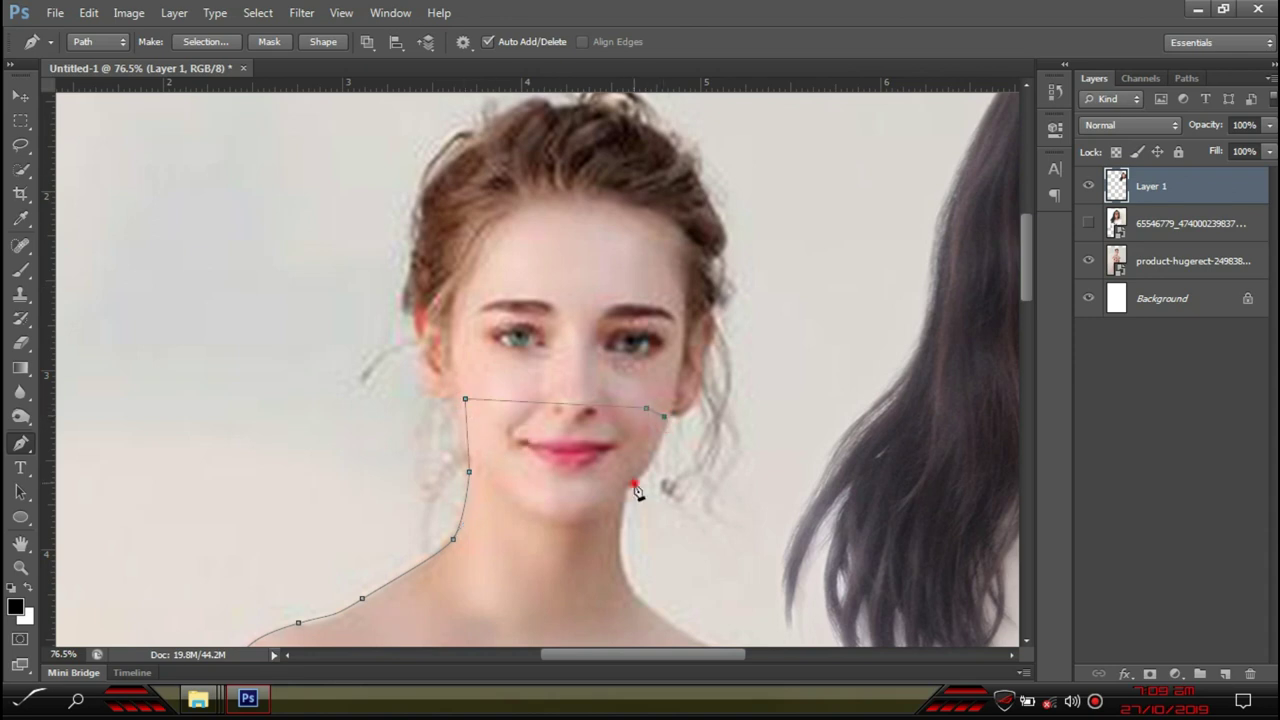
pyautogui.moveTo(634, 482); pyautogui.dragTo(626, 490)
pyautogui.moveTo(619, 549); pyautogui.dragTo(624, 580)
# Curve the path over the right shoulder, down the upper arm, and around the ruffled dress edge
pyautogui.moveTo(678, 618); pyautogui.dragTo(641, 321)
pyautogui.moveTo(641, 321); pyautogui.dragTo(655, 322)
pyautogui.moveTo(695, 348); pyautogui.dragTo(709, 368)
pyautogui.moveTo(721, 432); pyautogui.dragTo(721, 447)
pyautogui.click(722, 480)
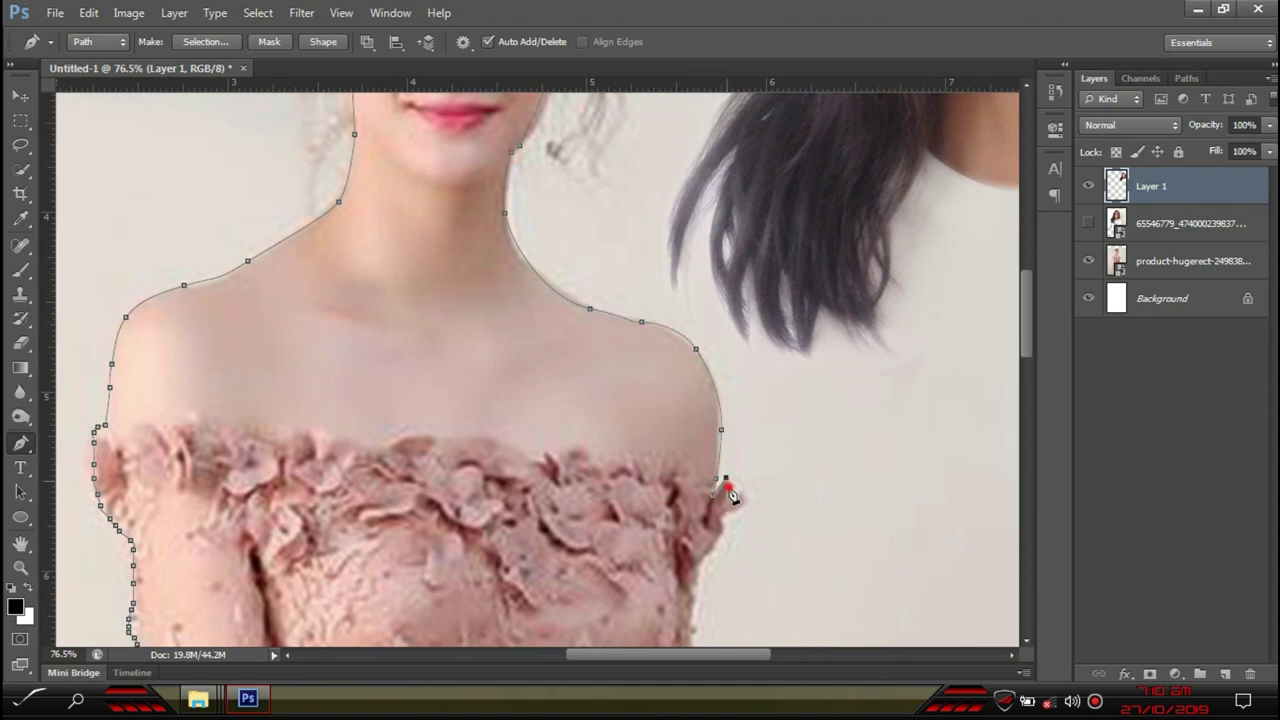
pyautogui.click(750, 499)
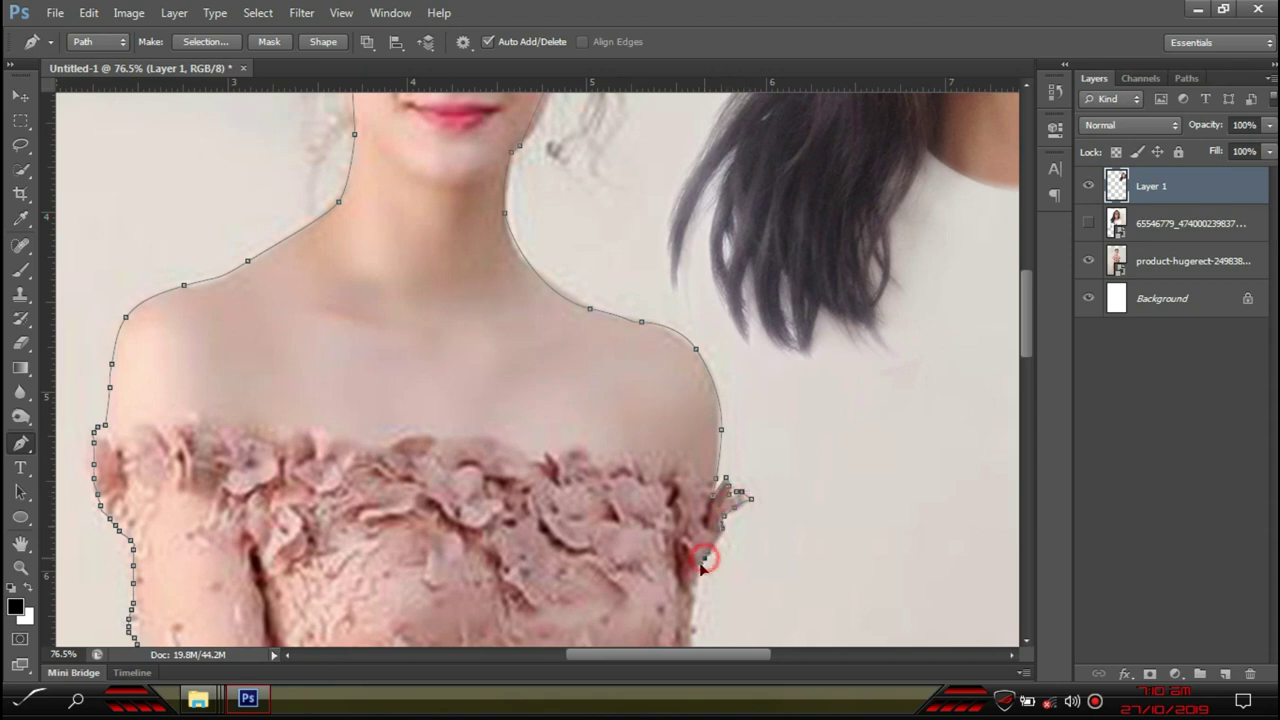
# Trace points down the right side of the bodice to the waist
pyautogui.moveTo(693, 588); pyautogui.dragTo(626, 213)
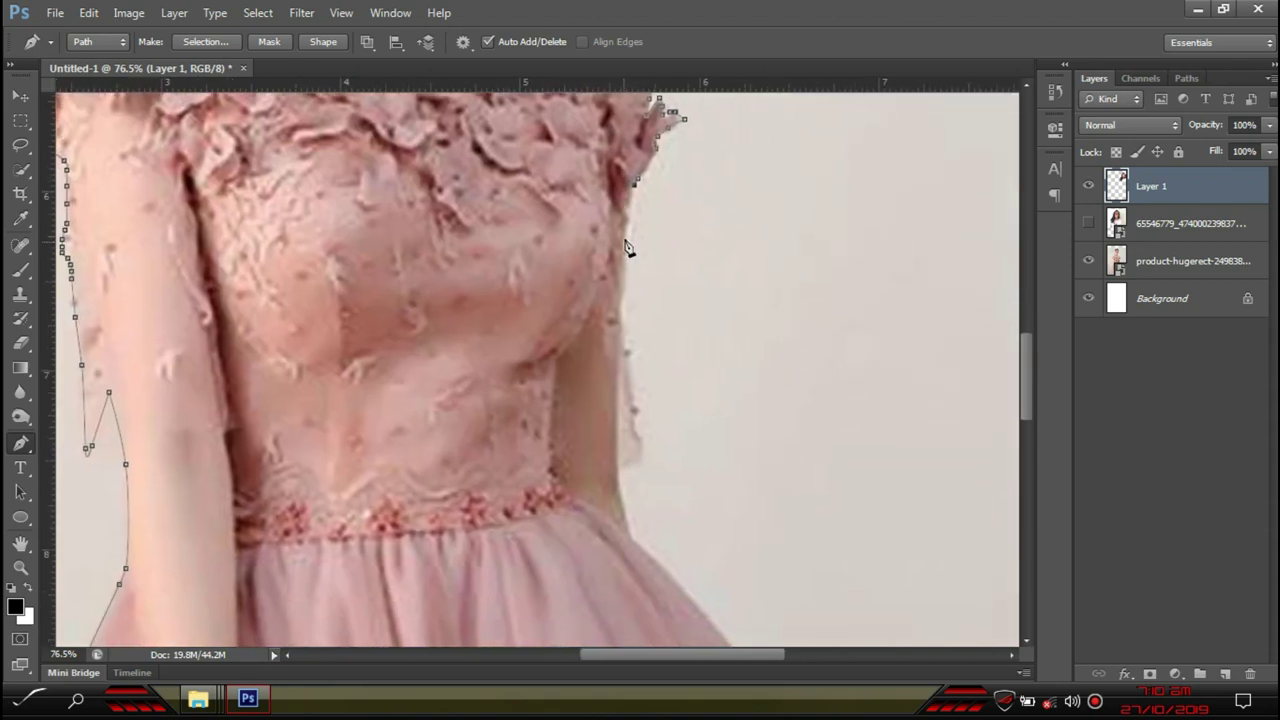
pyautogui.click(630, 239)
pyautogui.click(624, 280)
pyautogui.click(625, 318)
pyautogui.click(632, 390)
pyautogui.click(633, 411)
pyautogui.click(635, 433)
pyautogui.click(637, 447)
pyautogui.click(624, 462)
pyautogui.click(622, 482)
pyautogui.click(628, 524)
# Trace down the skirt's right edge and leftward along the hem
pyautogui.moveTo(670, 640); pyautogui.dragTo(600, 355)
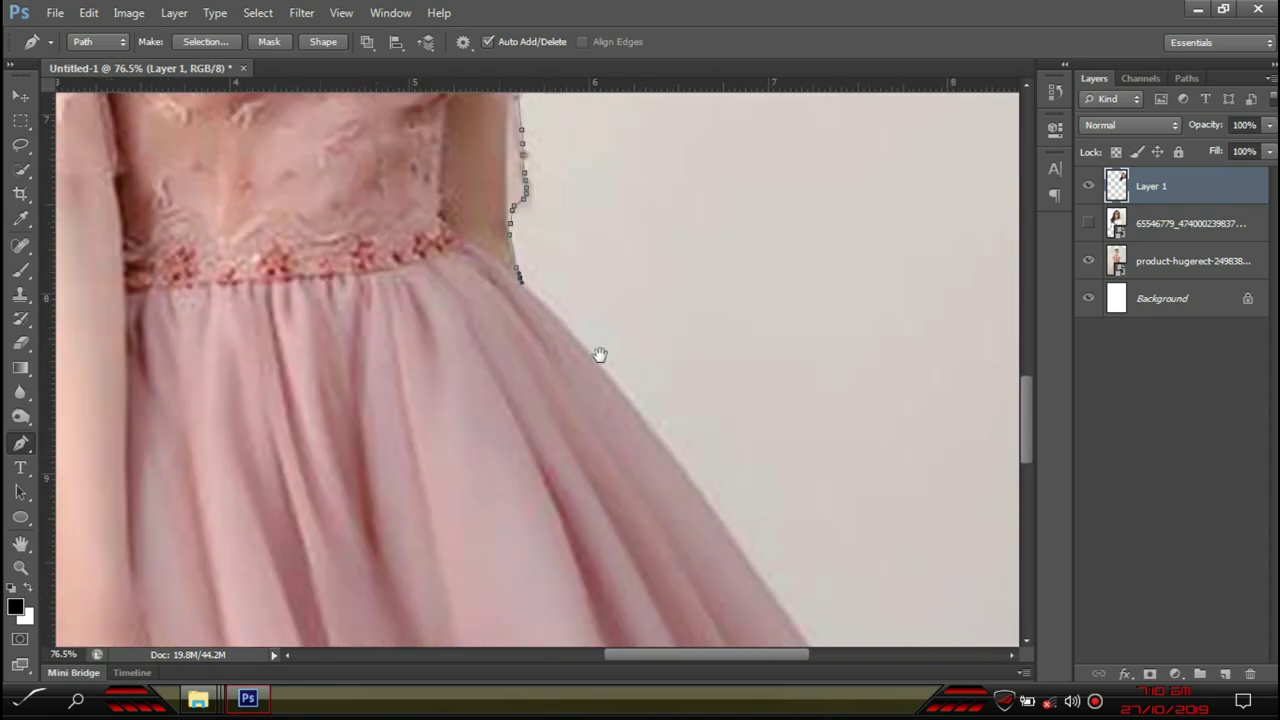
pyautogui.click(769, 600)
pyautogui.moveTo(769, 600); pyautogui.dragTo(589, 221)
pyautogui.click(782, 487)
pyautogui.click(866, 603)
pyautogui.moveTo(866, 603); pyautogui.dragTo(748, 287)
pyautogui.click(668, 316)
pyautogui.click(641, 326)
pyautogui.click(492, 401)
pyautogui.click(454, 410)
pyautogui.click(422, 414)
pyautogui.click(390, 421)
pyautogui.click(369, 428)
pyautogui.click(346, 430)
pyautogui.click(334, 431)
pyautogui.click(311, 432)
pyautogui.click(246, 464)
# Finish tracing the hem's left side and close the path at its starting point
pyautogui.moveTo(206, 457); pyautogui.dragTo(890, 395)
pyautogui.click(622, 359)
pyautogui.click(496, 355)
pyautogui.click(441, 349)
pyautogui.click(380, 343)
pyautogui.click(350, 336)
pyautogui.click(331, 334)
pyautogui.click(284, 328)
pyautogui.click(262, 328)
pyautogui.click(149, 311)
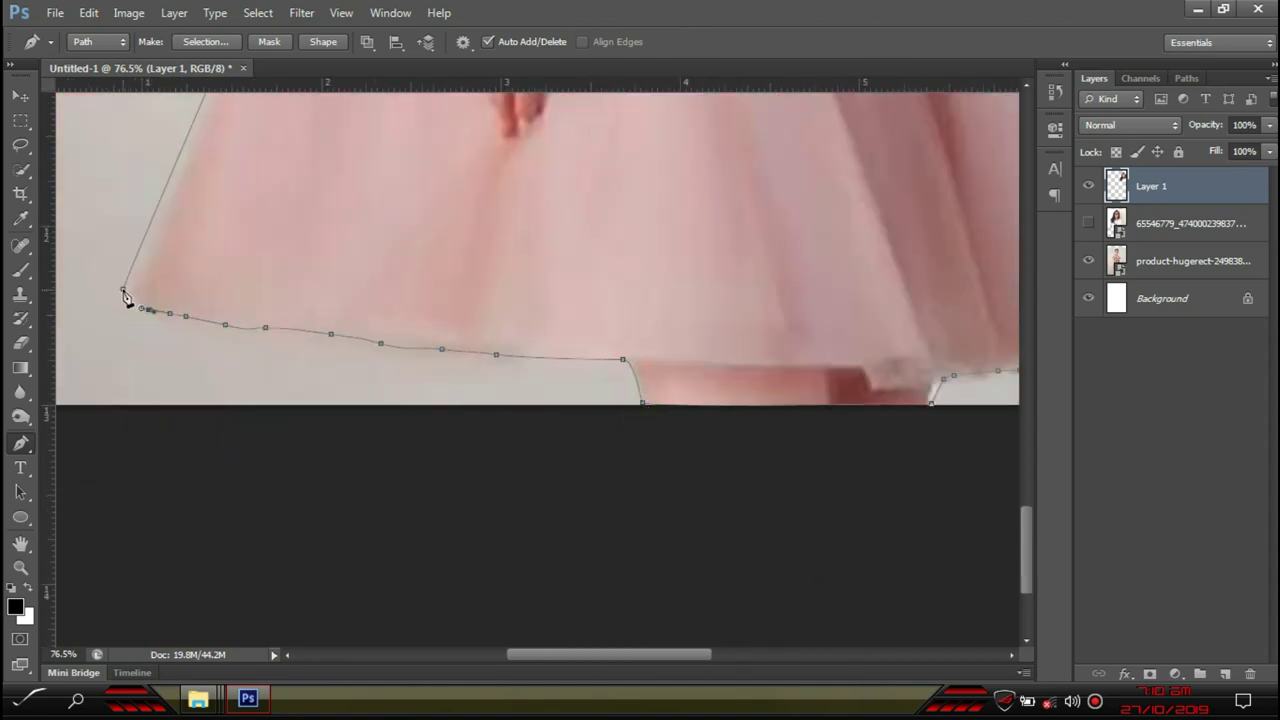
pyautogui.click(123, 291)
# Convert the traced path into a selection with Feather 0
pyautogui.scroll(-6, 301, 291)
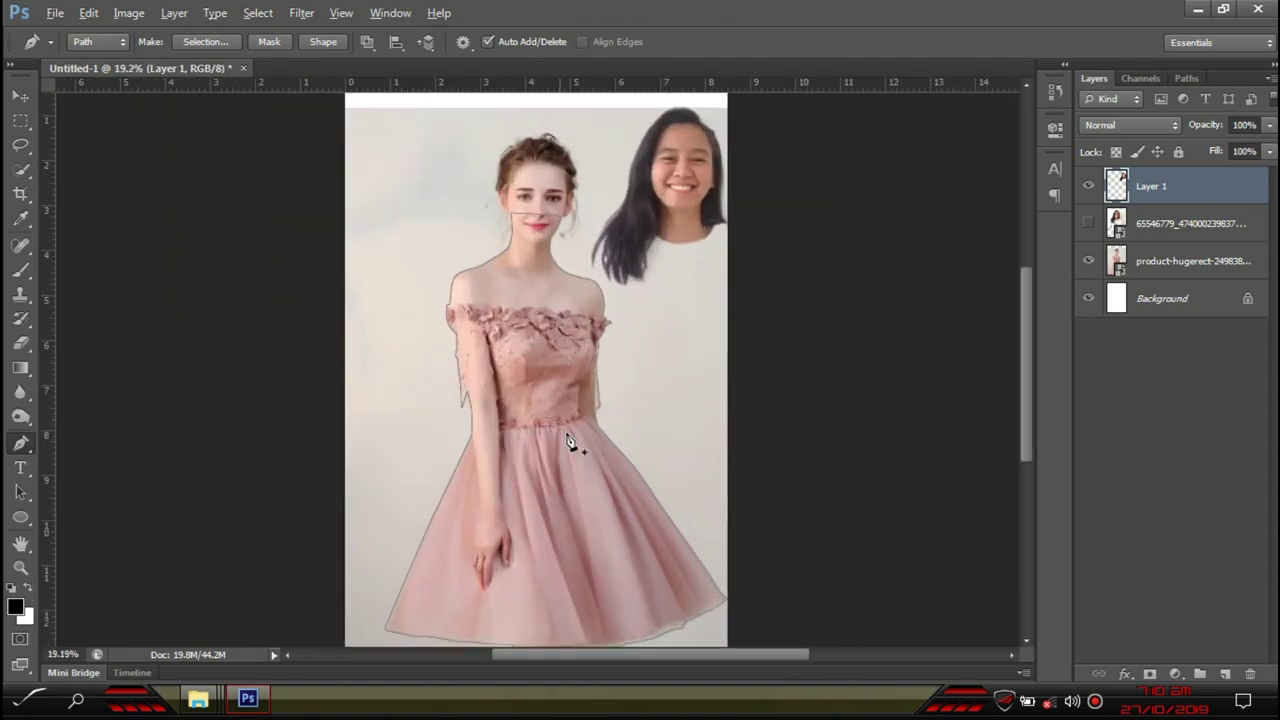
pyautogui.scroll(1, 567, 441)
pyautogui.rightClick(537, 298)
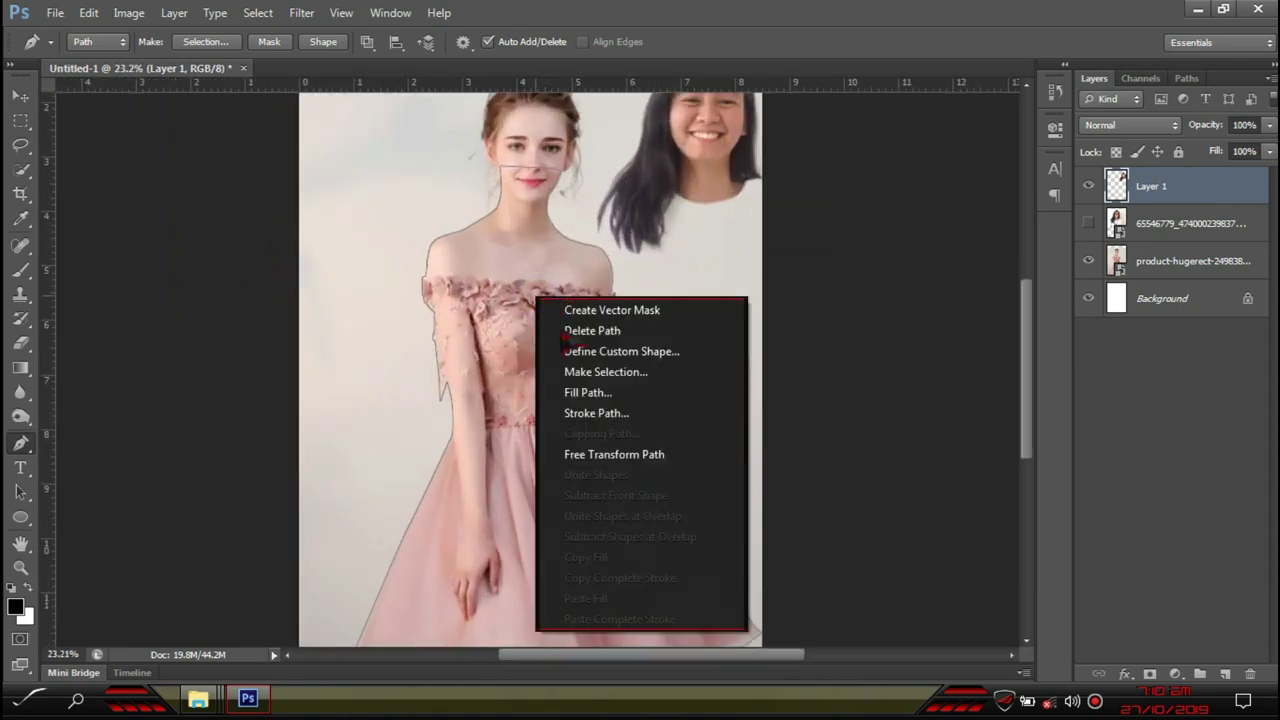
pyautogui.click(604, 372)
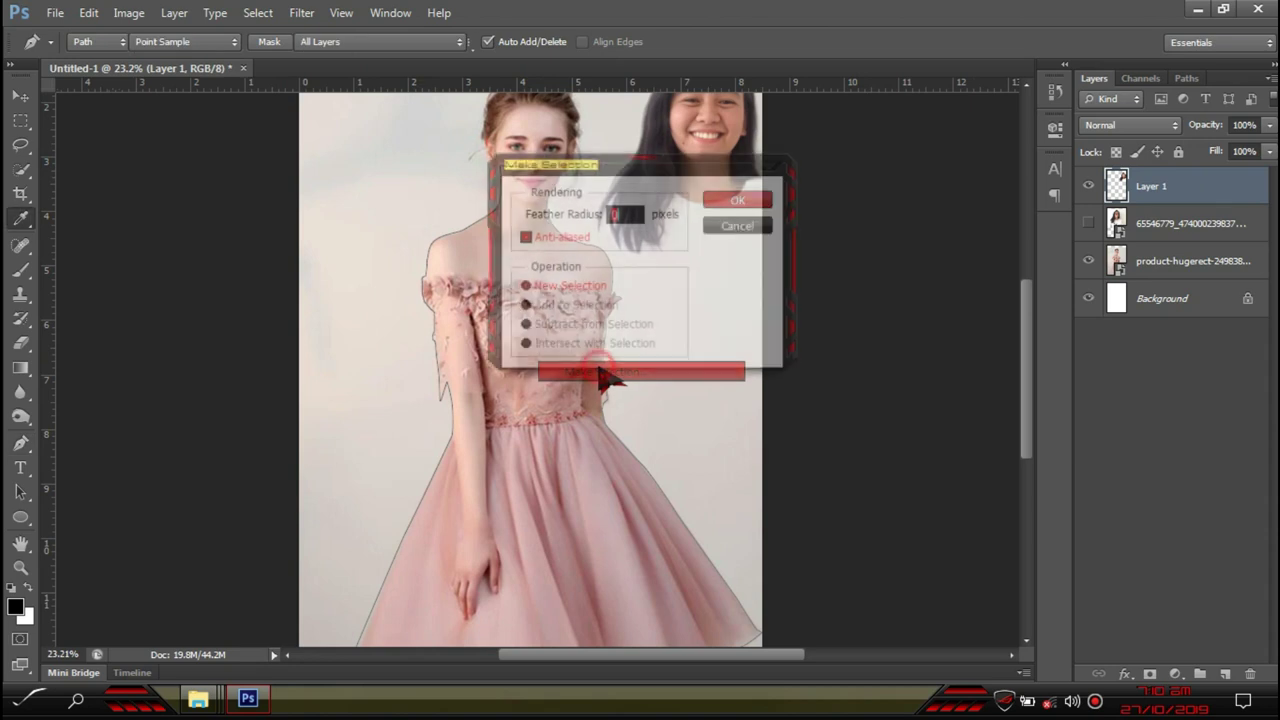
pyautogui.click(729, 208)
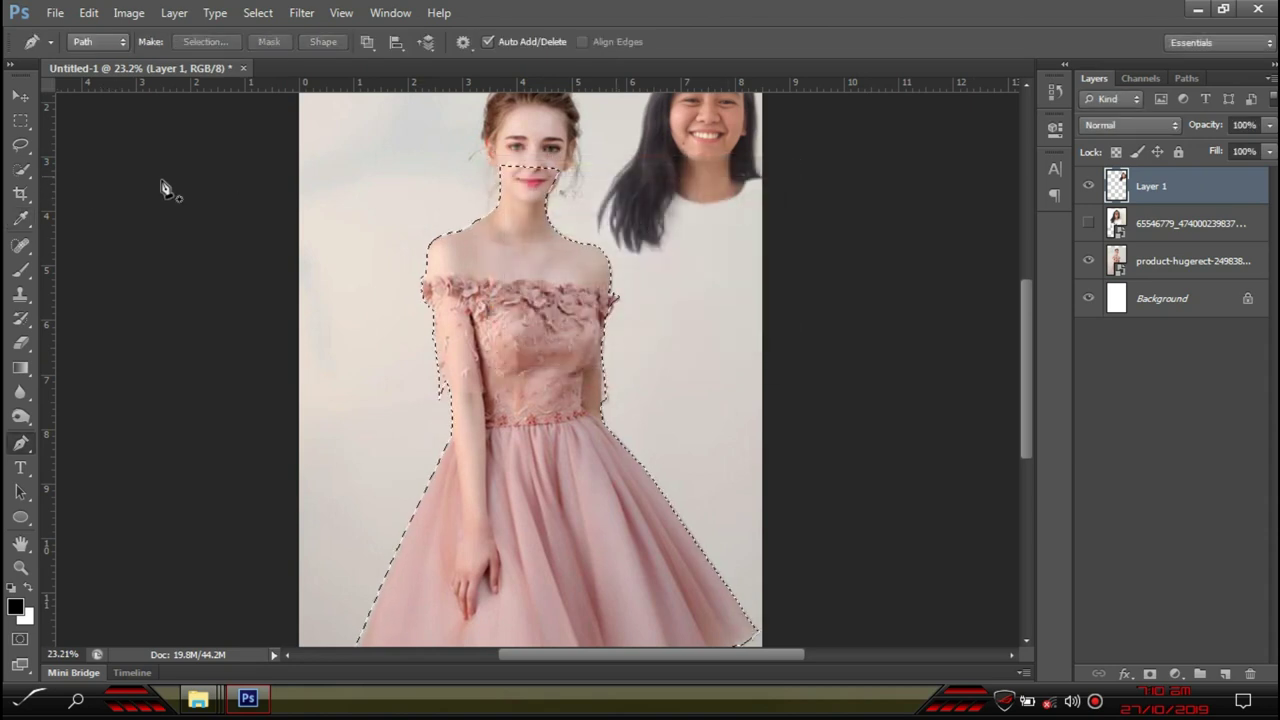
# Feather the selection edge to 5 px in Refine Edge and target the dress photo layer
pyautogui.click(22, 172)
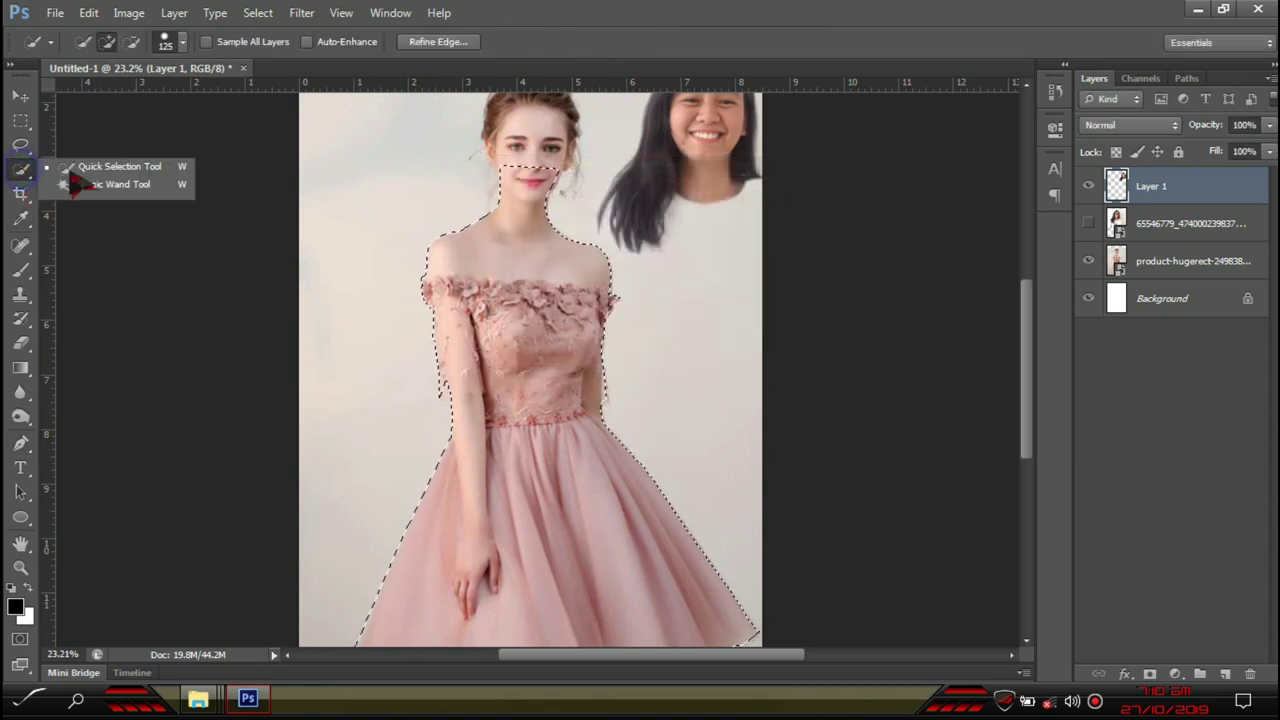
pyautogui.click(93, 165)
pyautogui.rightClick(521, 256)
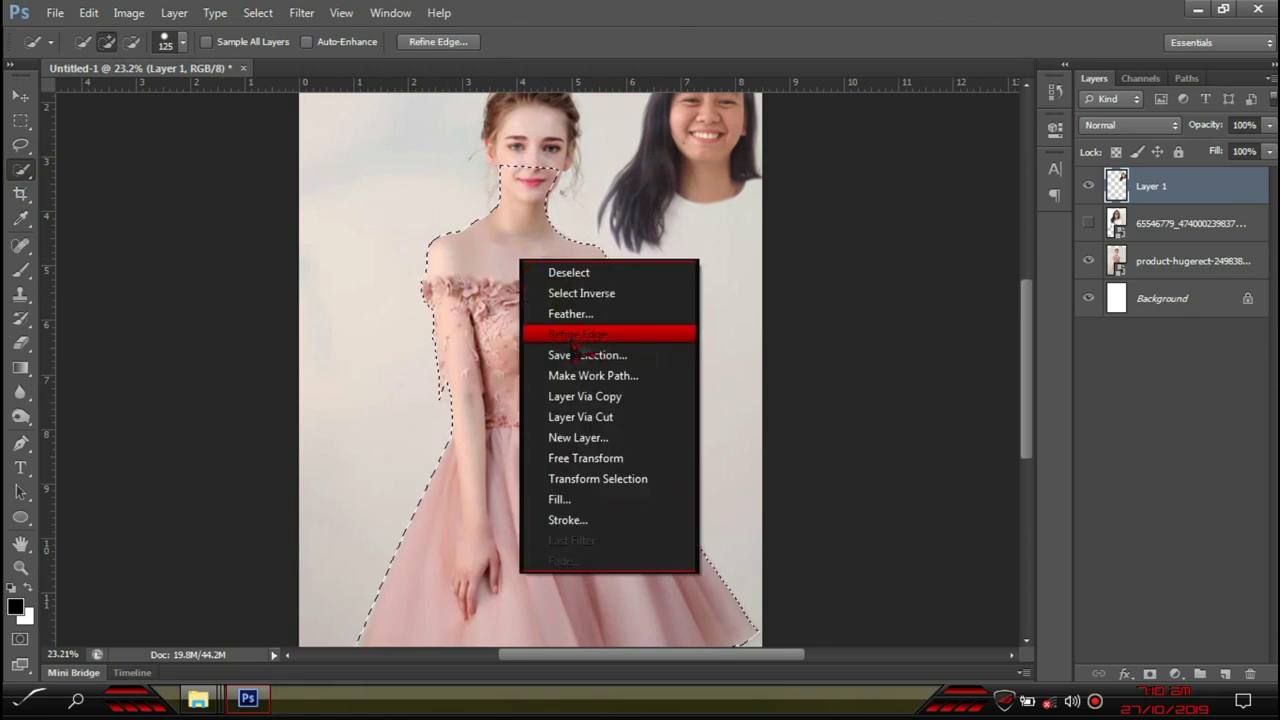
pyautogui.click(578, 334)
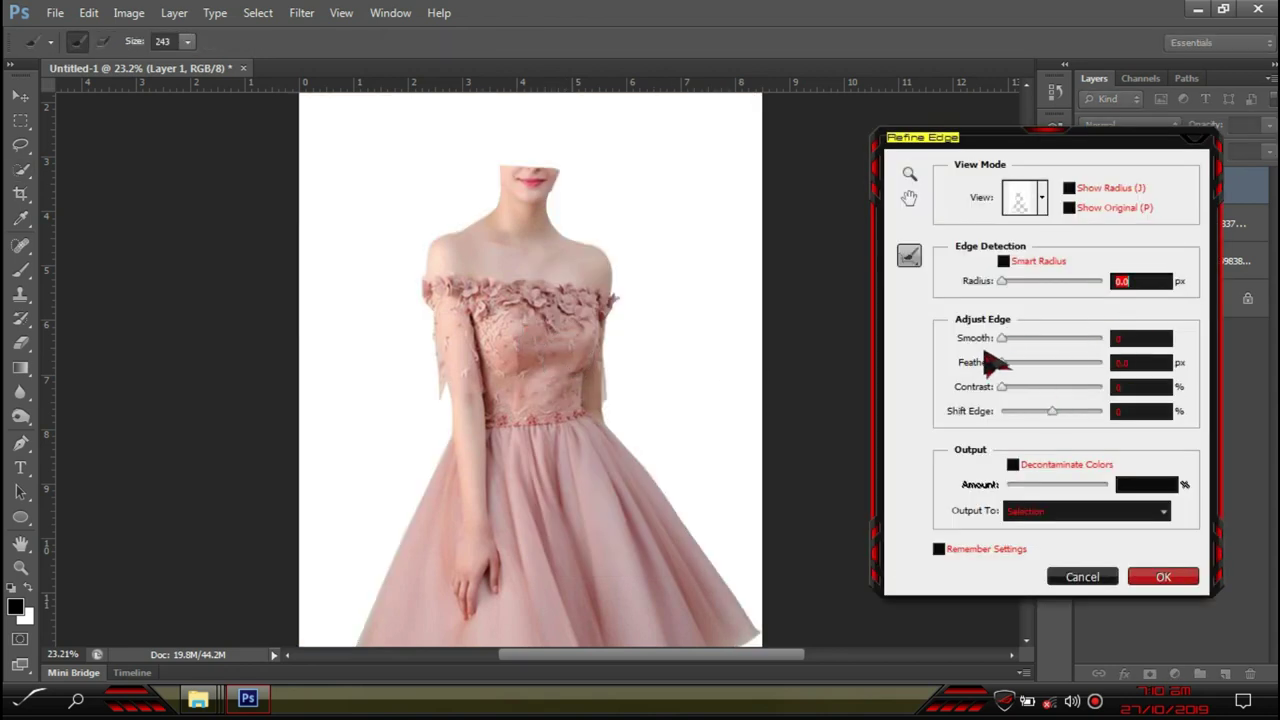
pyautogui.moveTo(1003, 362); pyautogui.dragTo(1029, 372)
pyautogui.click(1166, 582)
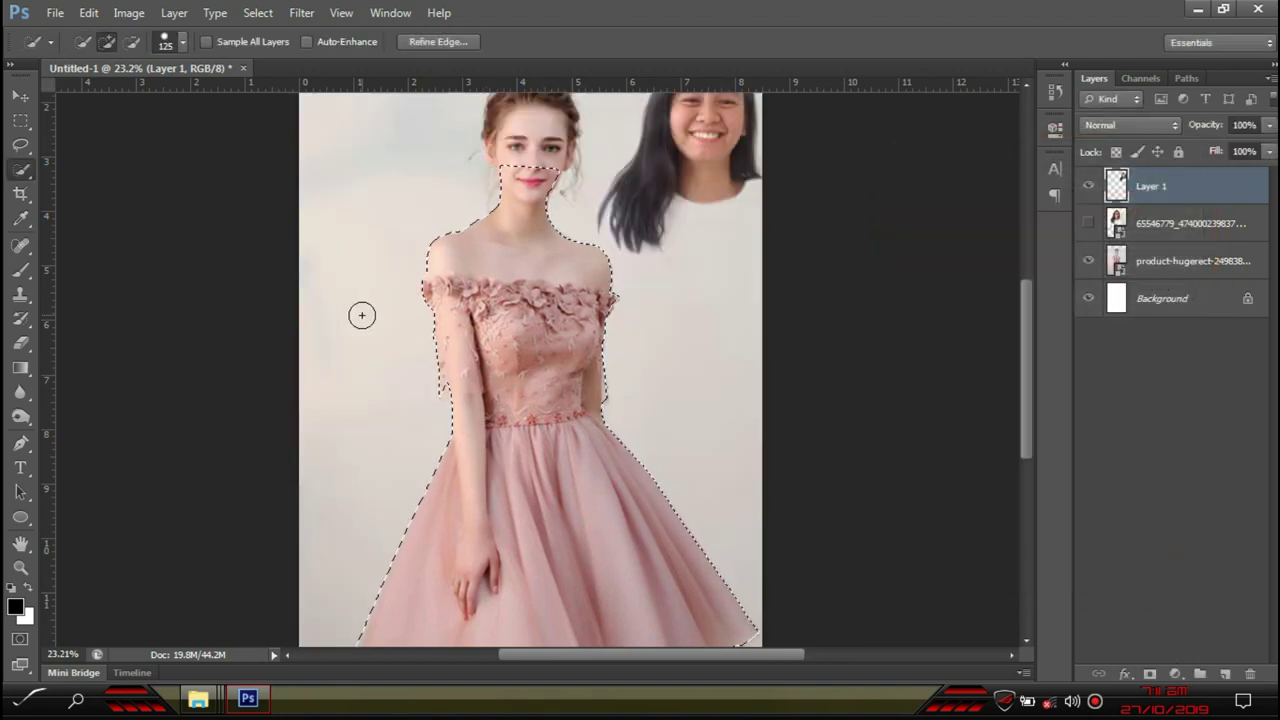
pyautogui.click(1155, 265)
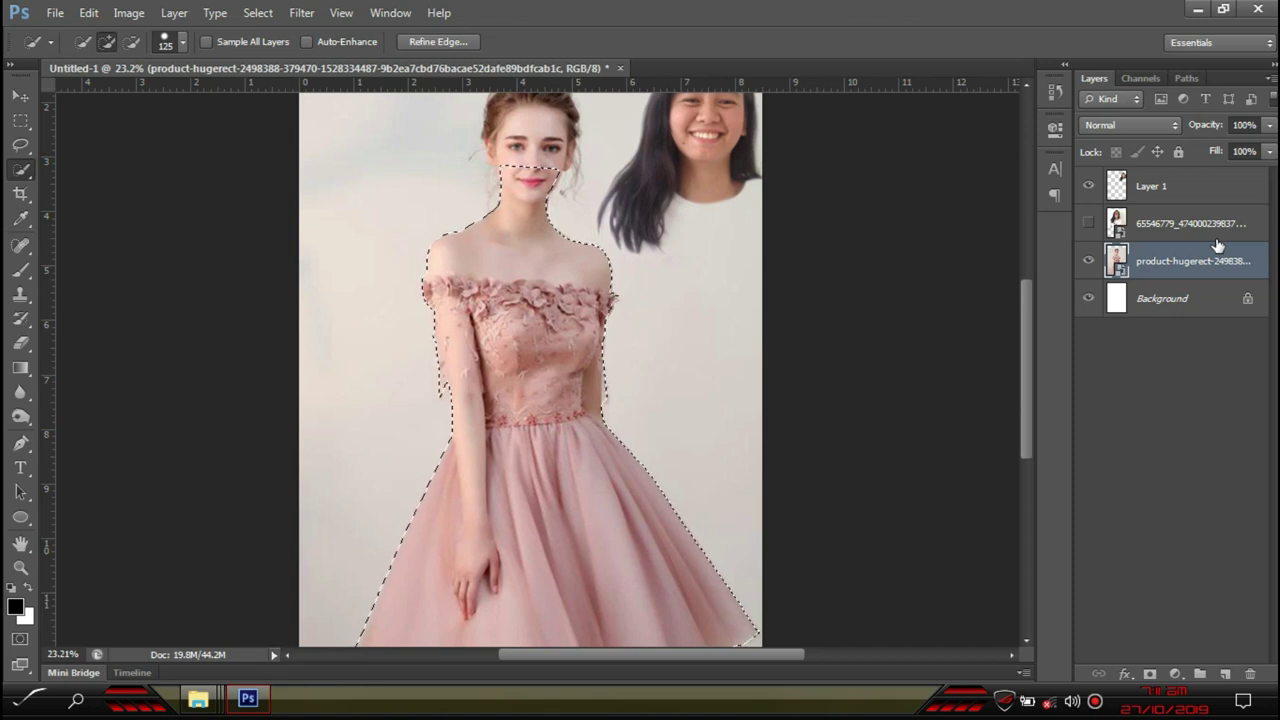
# Copy the selected model body to a new Layer 2 and hide the original dress photo
pyautogui.hotkey('ctrl', 'j')
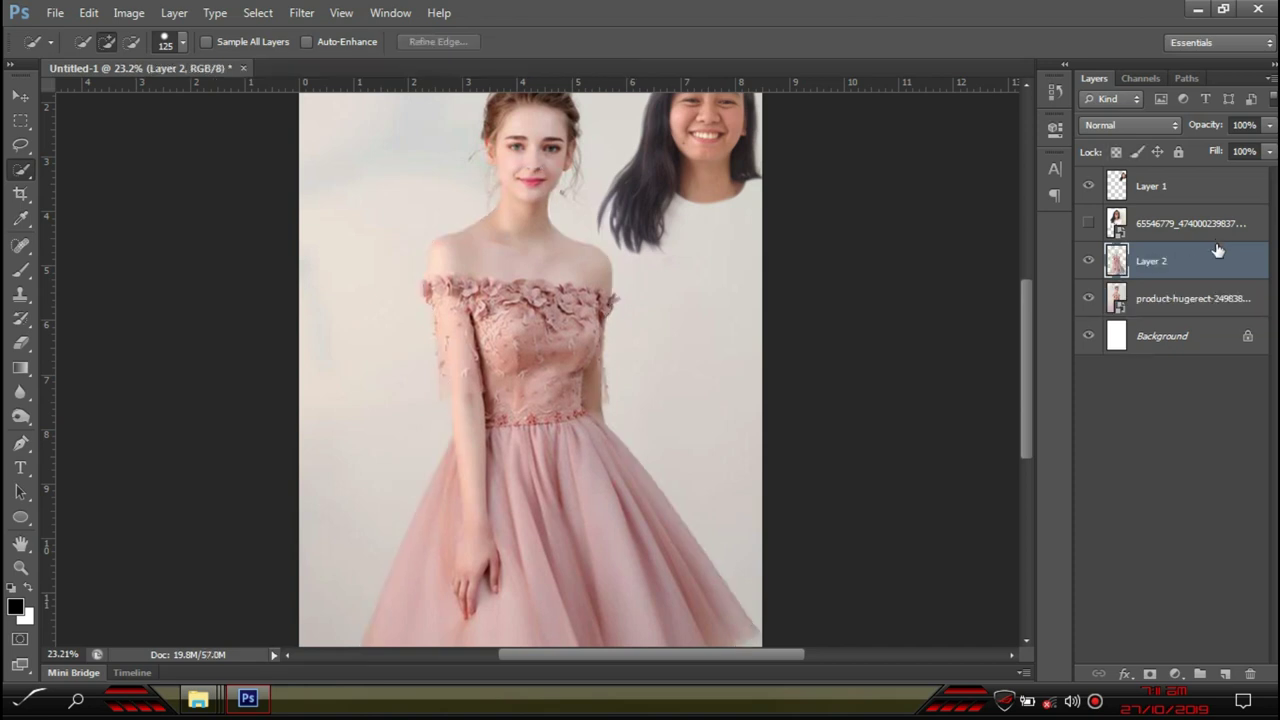
pyautogui.click(1088, 300)
pyautogui.scroll(-3, 443, 337)
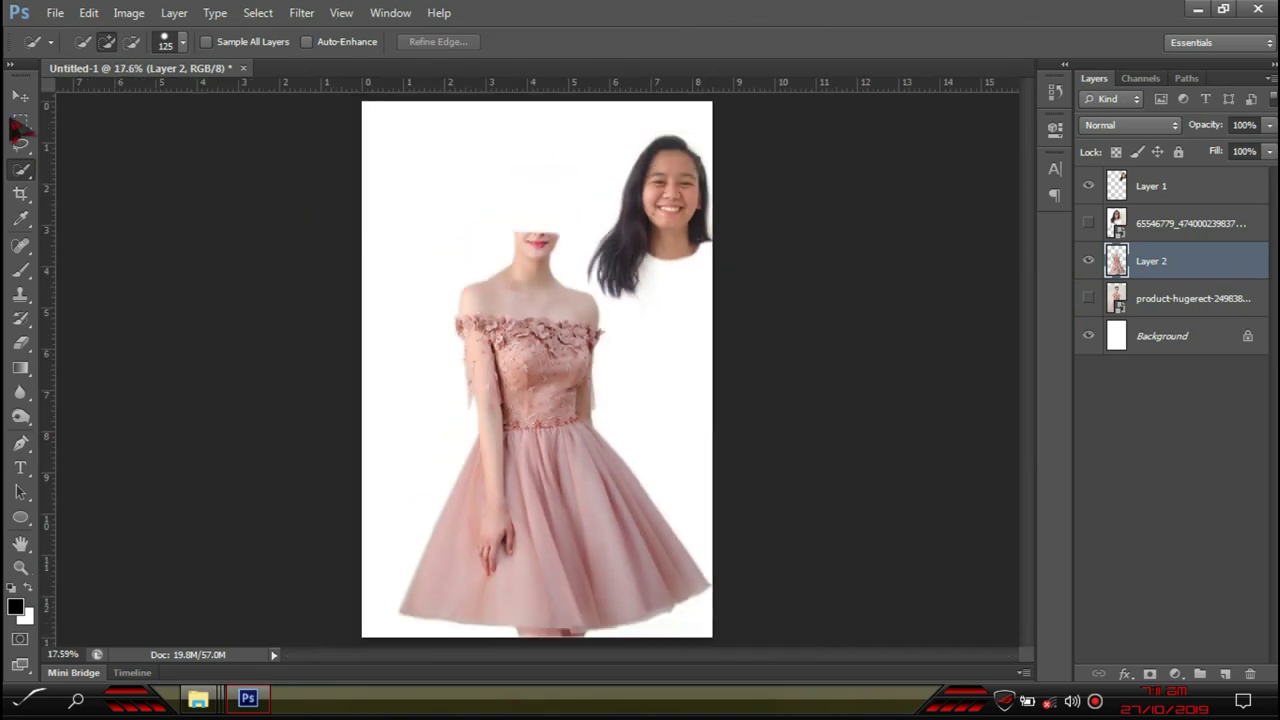
pyautogui.scroll(1, 421, 173)
pyautogui.scroll(1, 421, 173)
# With the Move tool, nudge the cut-out body slightly upward
pyautogui.press('v')
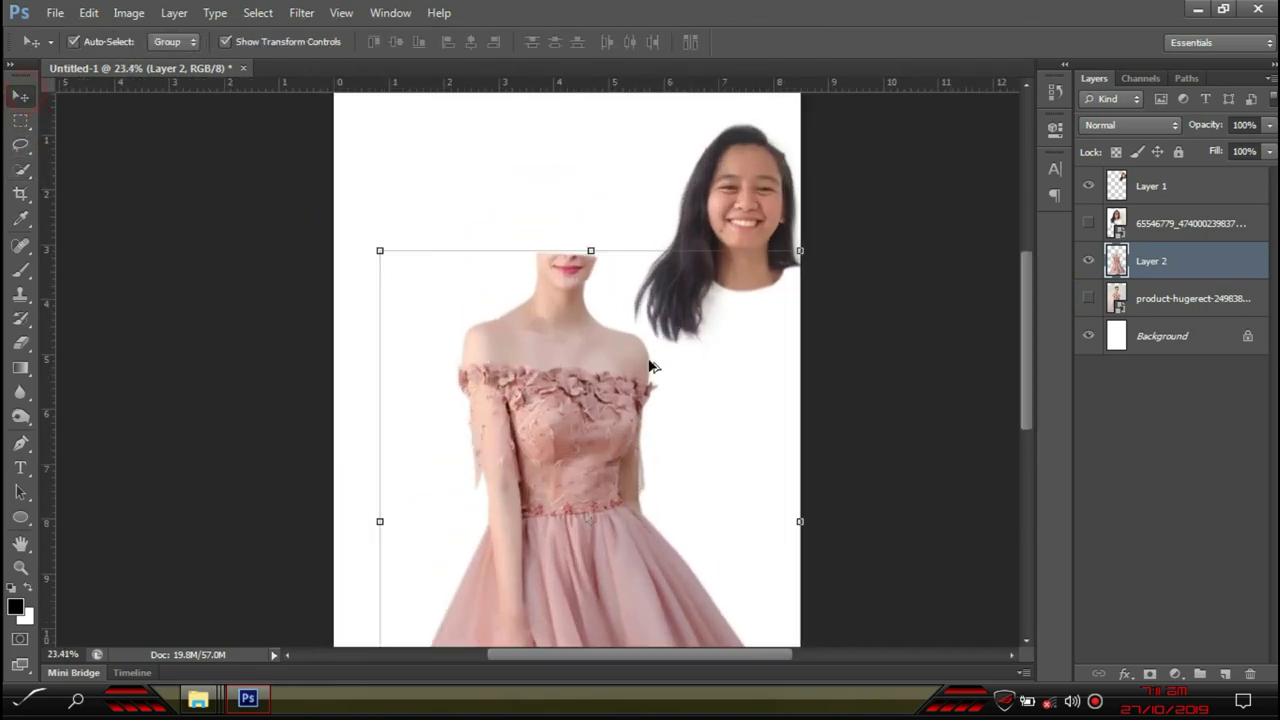
pyautogui.scroll(-2, 651, 366)
pyautogui.scroll(1, 594, 366)
pyautogui.moveTo(562, 402); pyautogui.dragTo(562, 376)
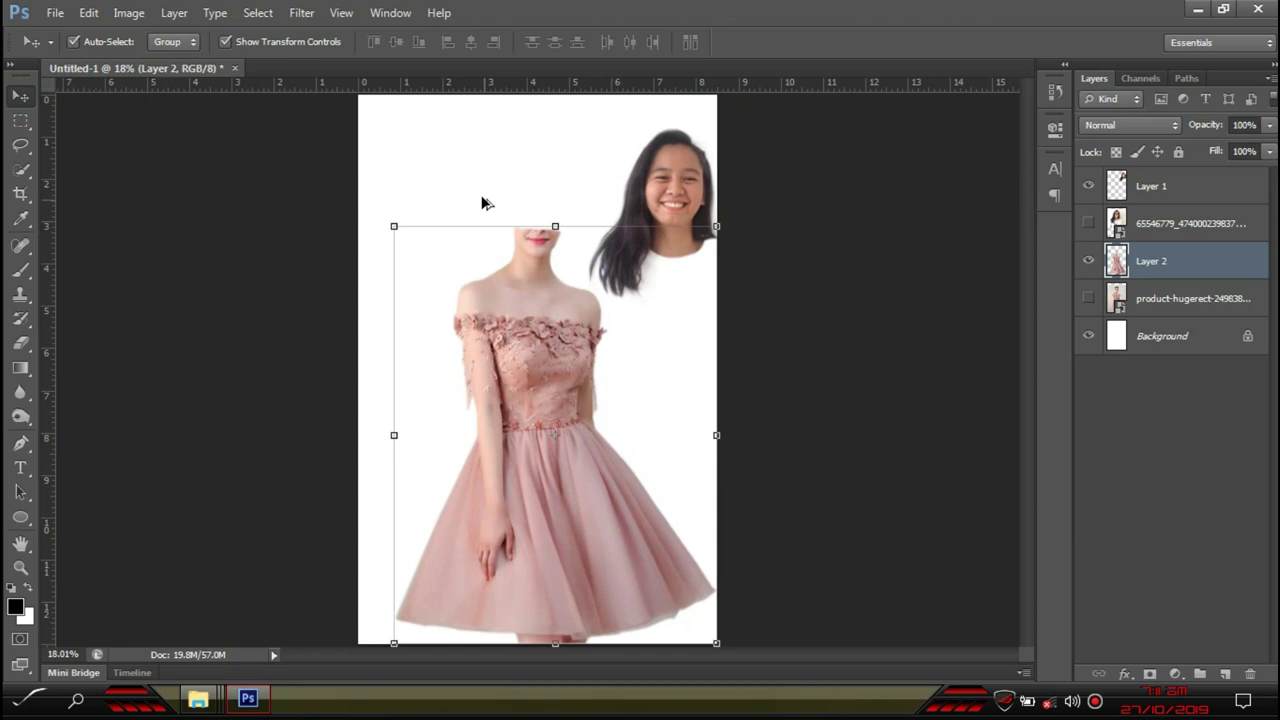
# Drag the girl's portrait layer onto the model's shoulders
pyautogui.scroll(3, 486, 200)
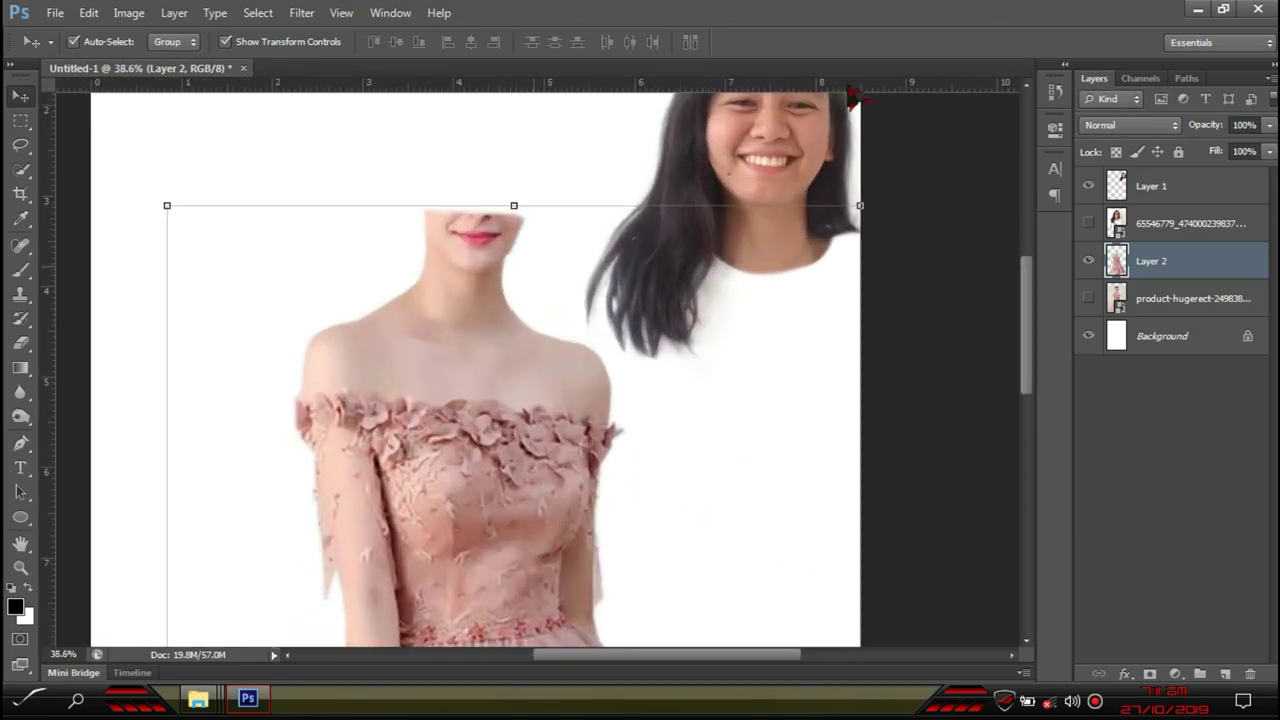
pyautogui.scroll(2, 783, 334)
pyautogui.moveTo(754, 305); pyautogui.dragTo(476, 376)
pyautogui.click(600, 121)
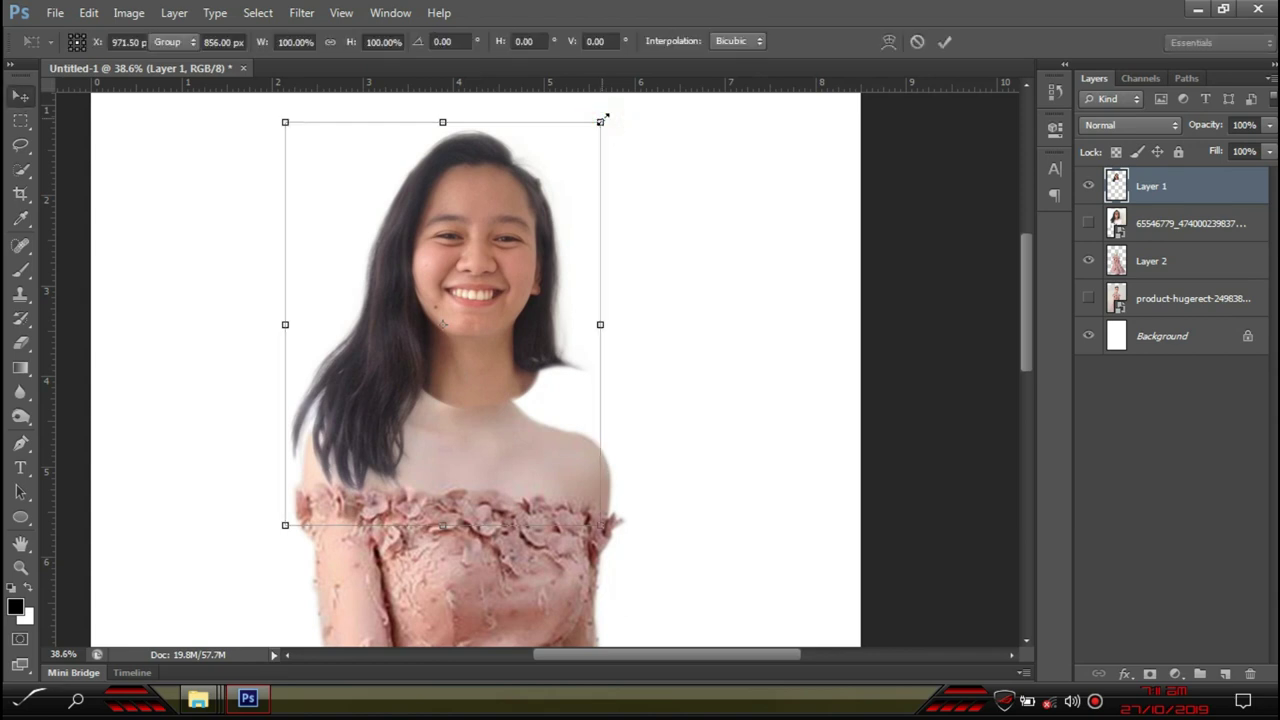
# Commit the placement, reselect the portrait, try a corner resize, then undo it
pyautogui.press('Return')
pyautogui.click(722, 187)
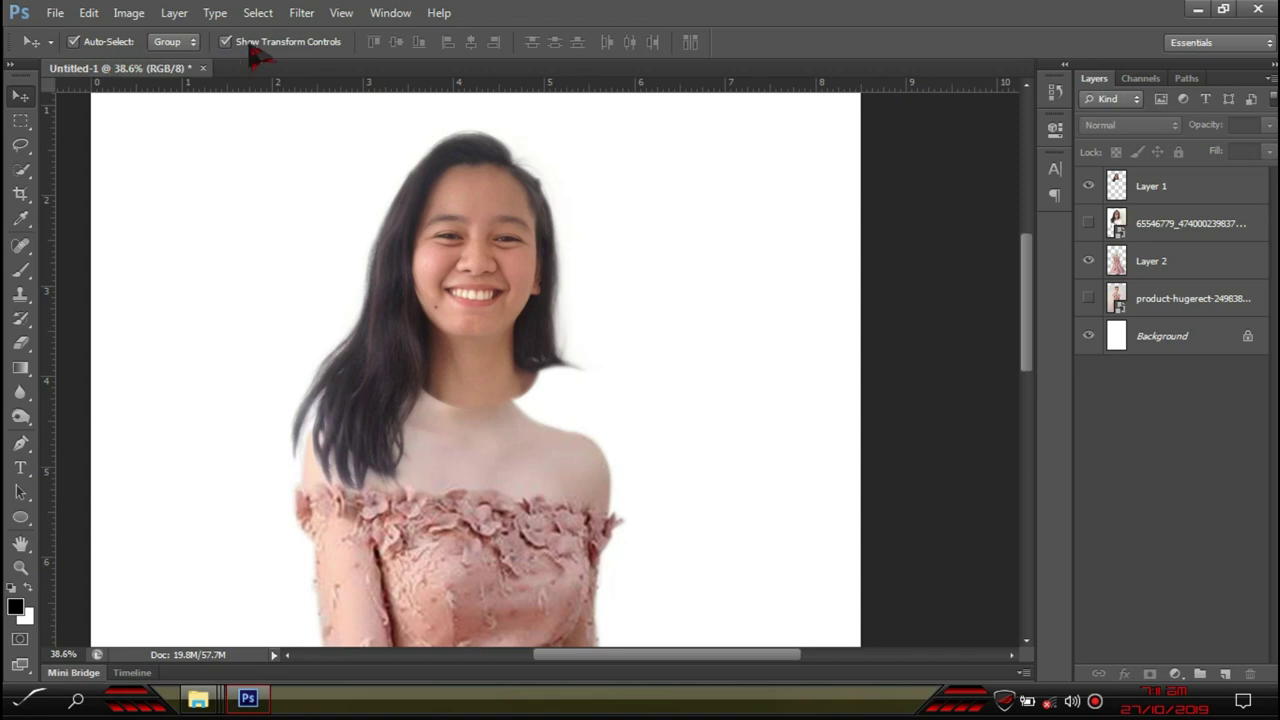
pyautogui.click(477, 245)
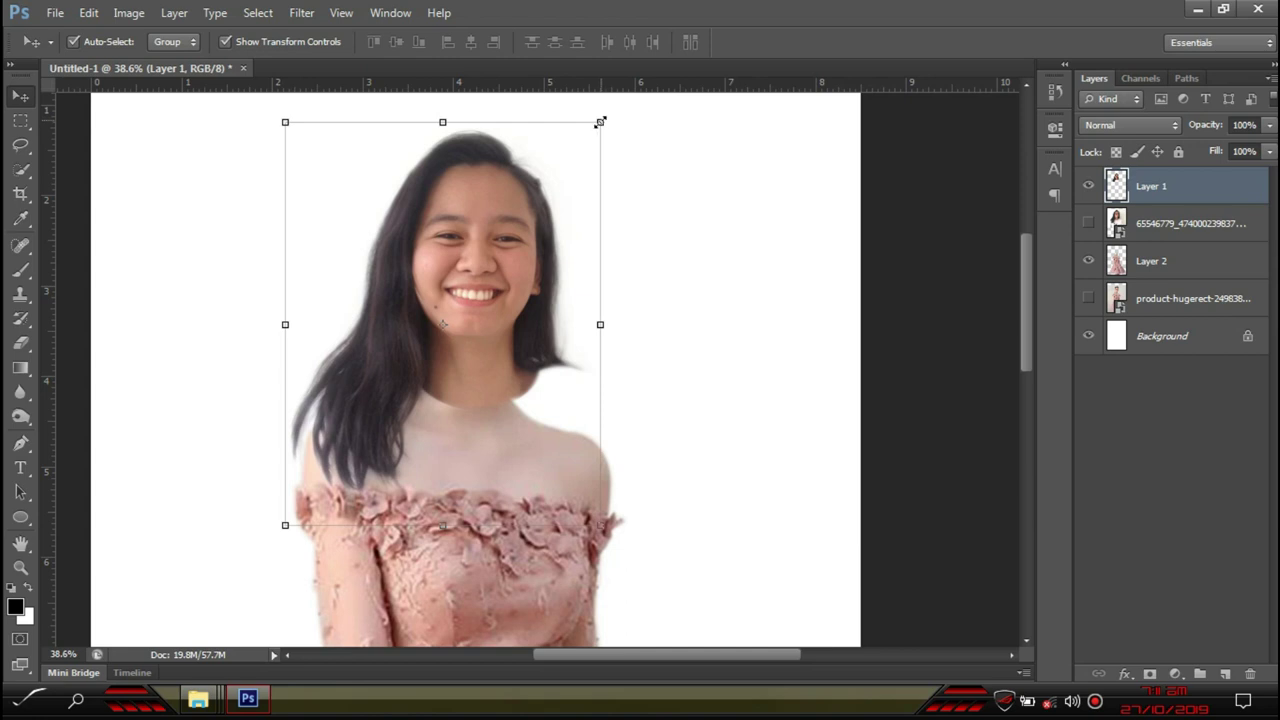
pyautogui.moveTo(594, 125); pyautogui.dragTo(717, 163)
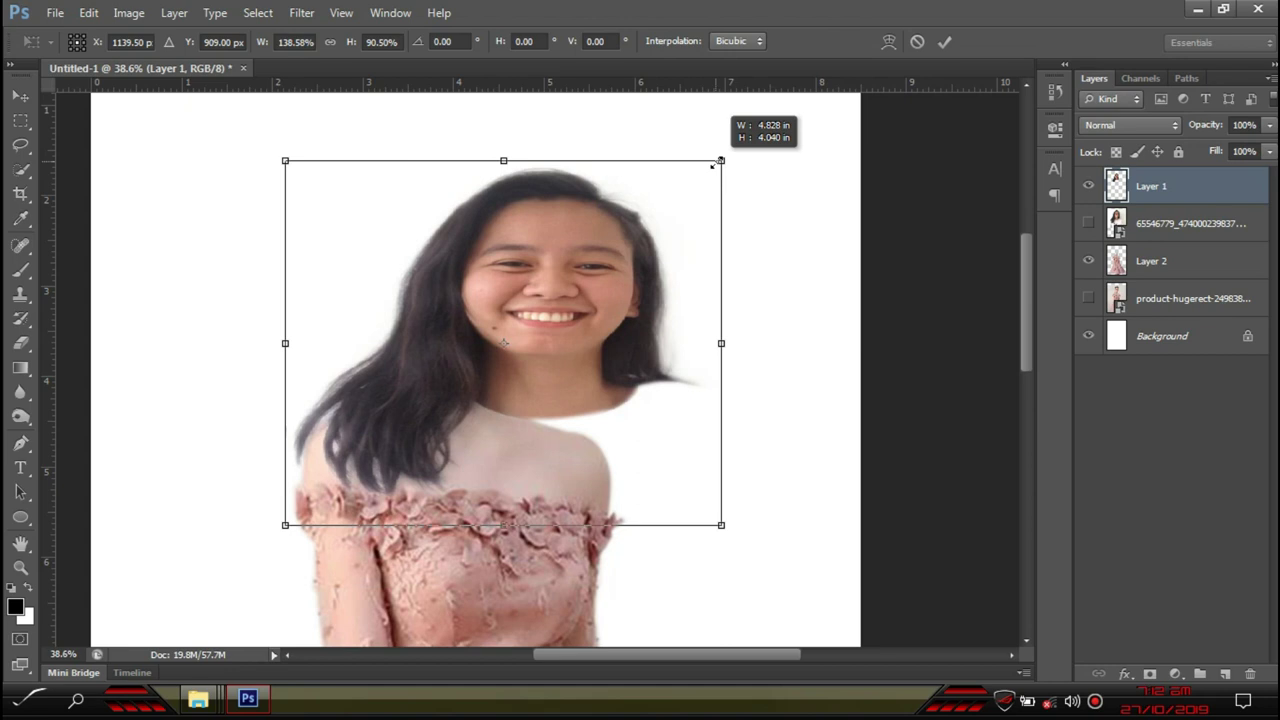
pyautogui.moveTo(714, 166); pyautogui.dragTo(717, 154)
pyautogui.press('Return')
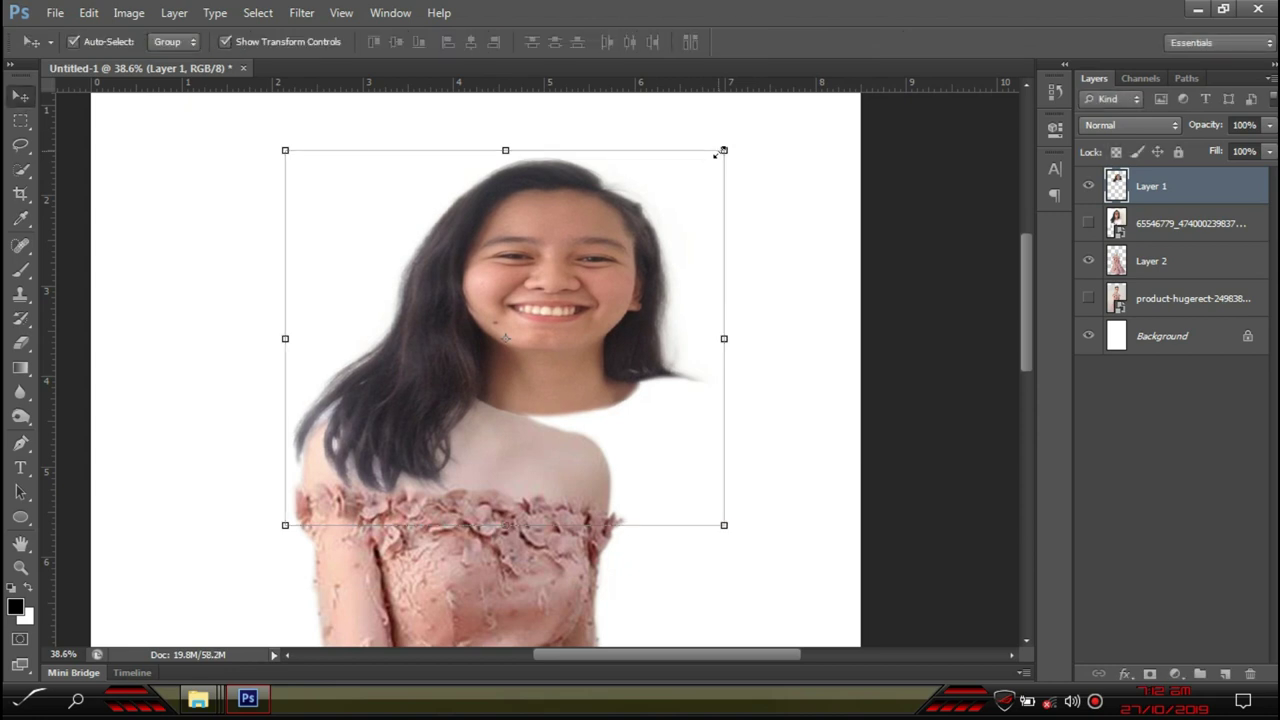
pyautogui.hotkey('ctrl', 'z')
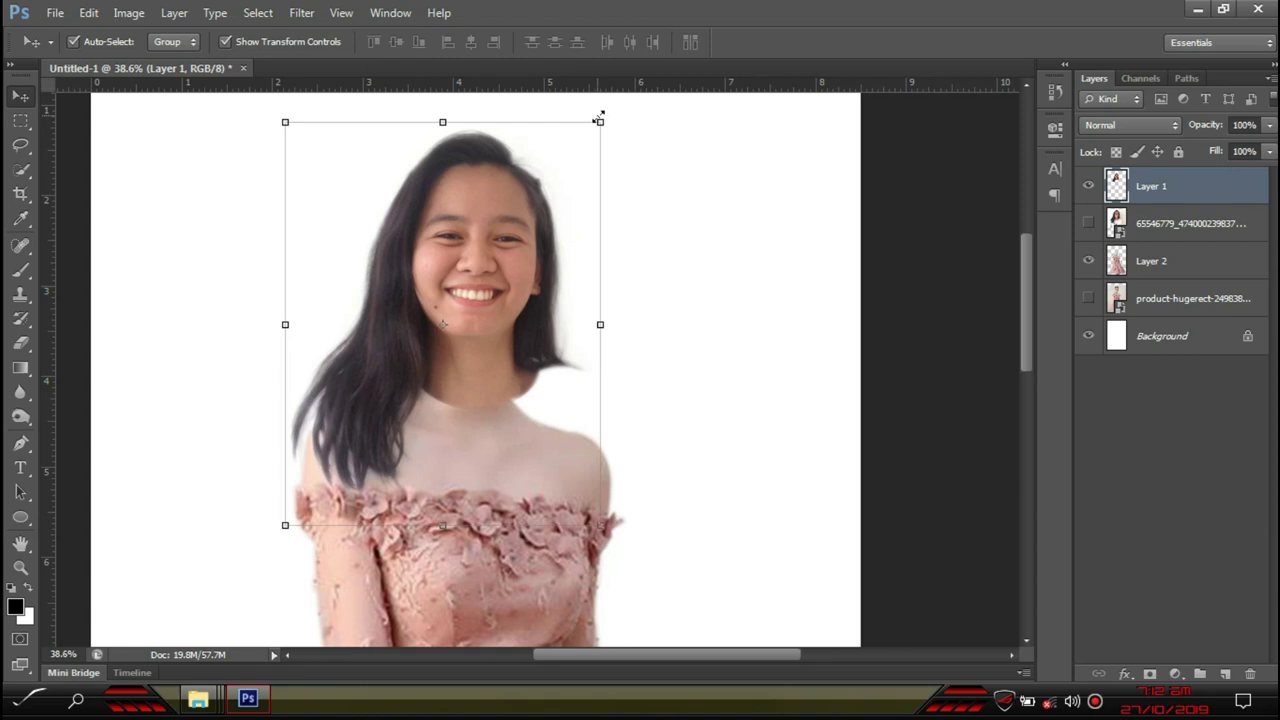
# Scale the girl's portrait down to about 91.6% to fit the body
pyautogui.moveTo(600, 118); pyautogui.dragTo(650, 250)
pyautogui.moveTo(565, 188); pyautogui.dragTo(606, 155)
pyautogui.scroll(-1, 389, 263)
pyautogui.scroll(1, 389, 263)
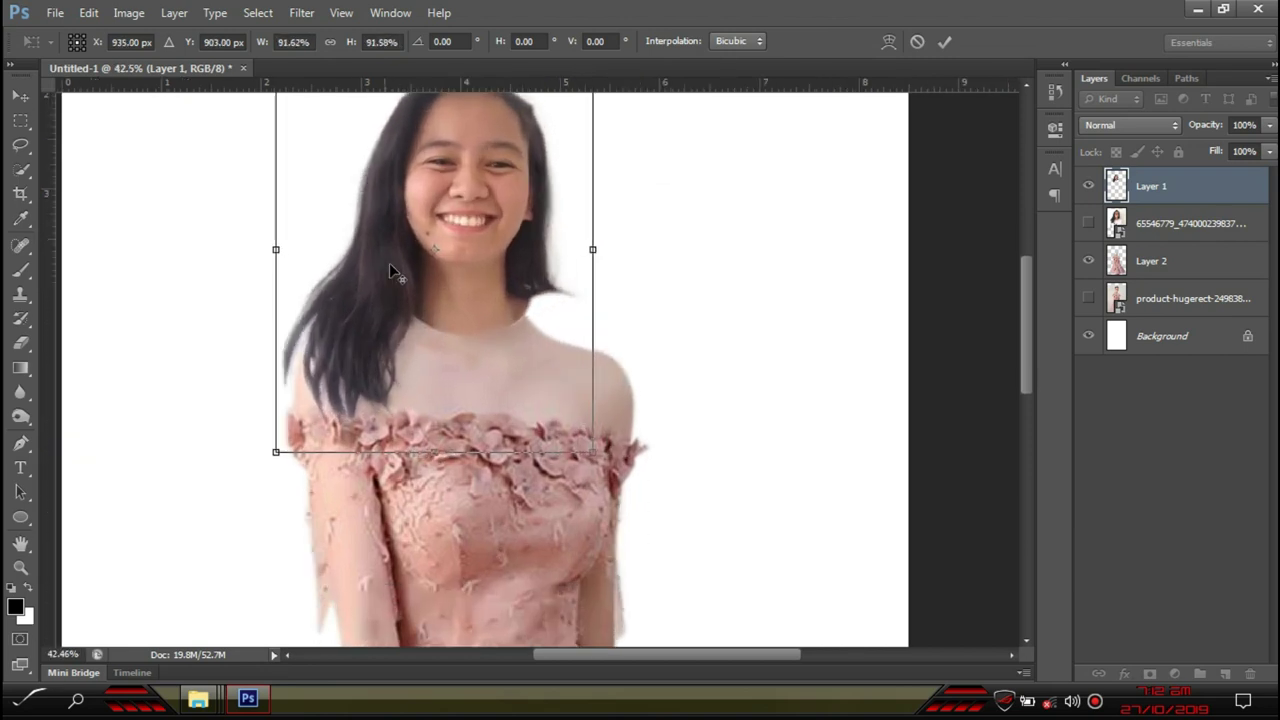
pyautogui.scroll(1, 498, 295)
# Move the scaled head down onto the model's neck and zoom in to check the fit
pyautogui.moveTo(509, 247); pyautogui.dragTo(517, 272)
pyautogui.scroll(-3, 503, 282)
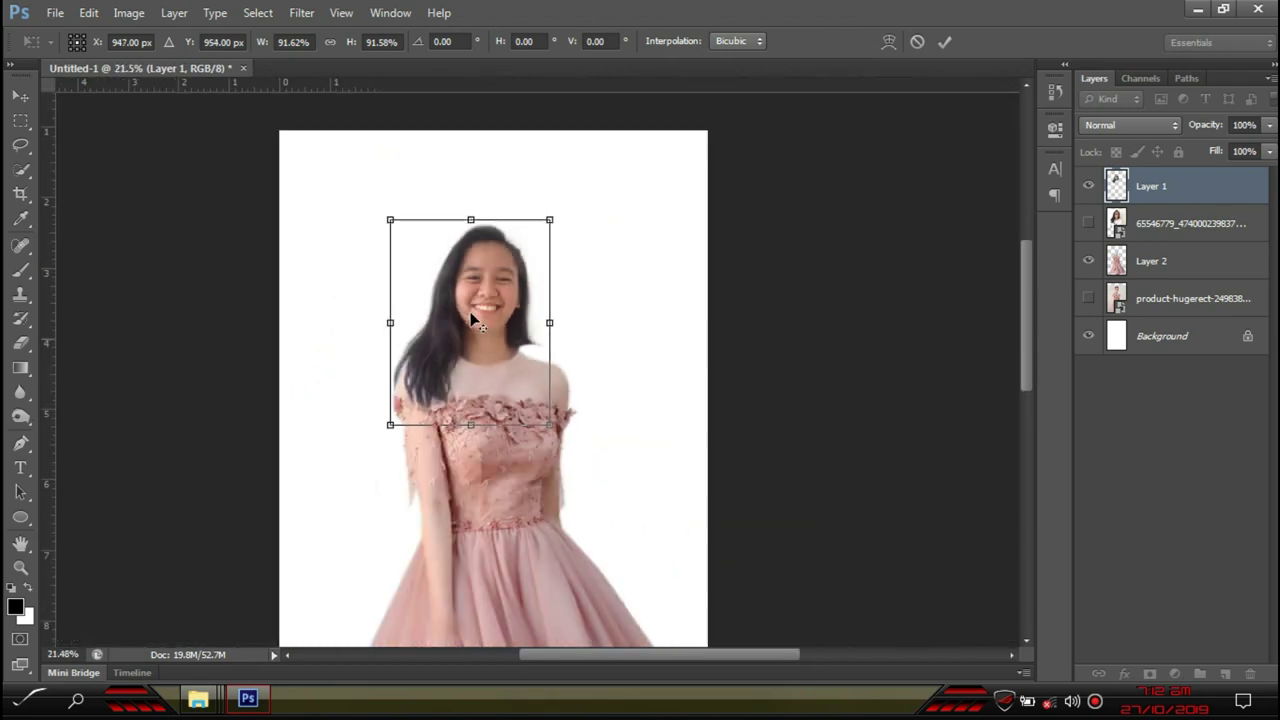
pyautogui.scroll(5, 515, 420)
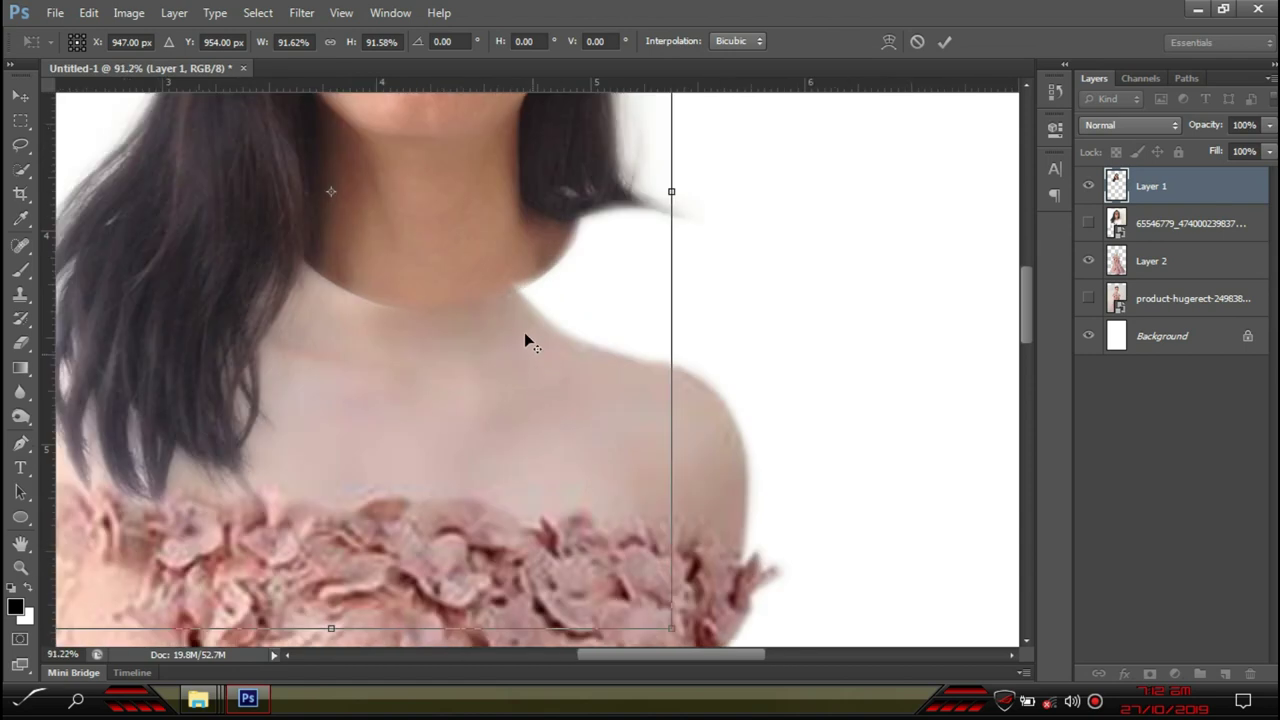
pyautogui.moveTo(515, 306); pyautogui.dragTo(507, 302)
pyautogui.scroll(-2, 453, 356)
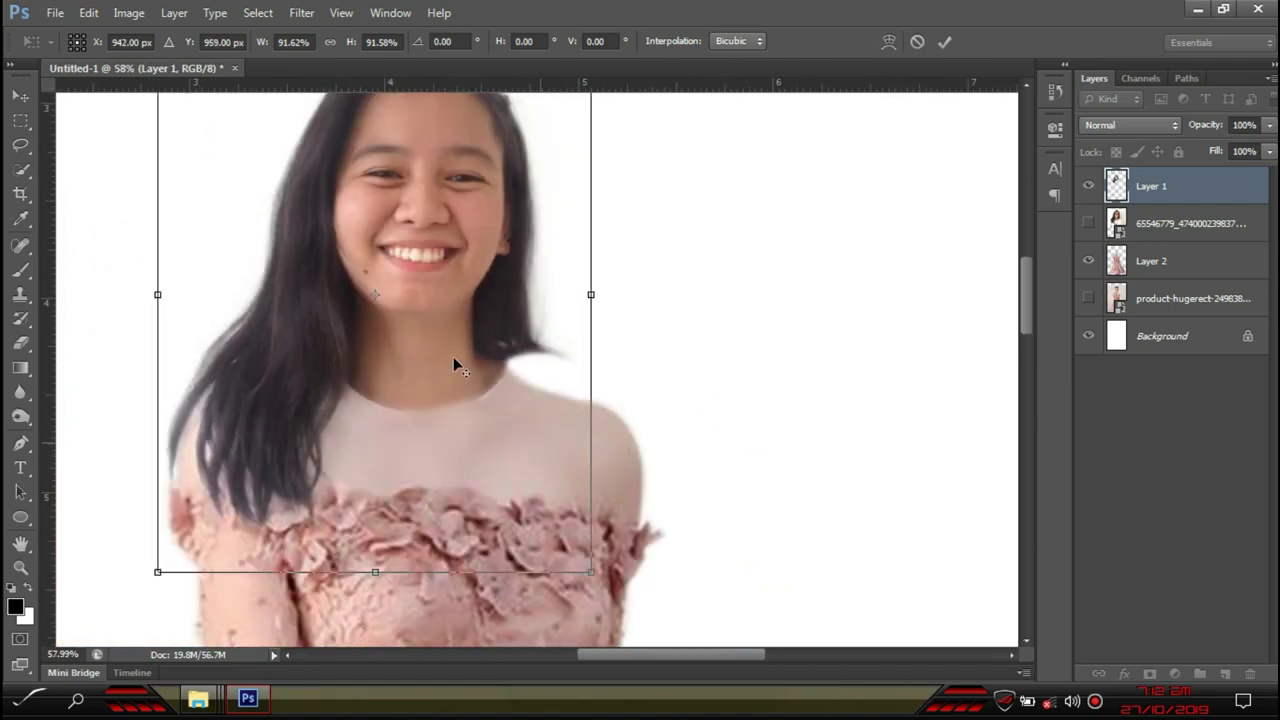
pyautogui.scroll(1, 451, 354)
pyautogui.scroll(-4, 451, 354)
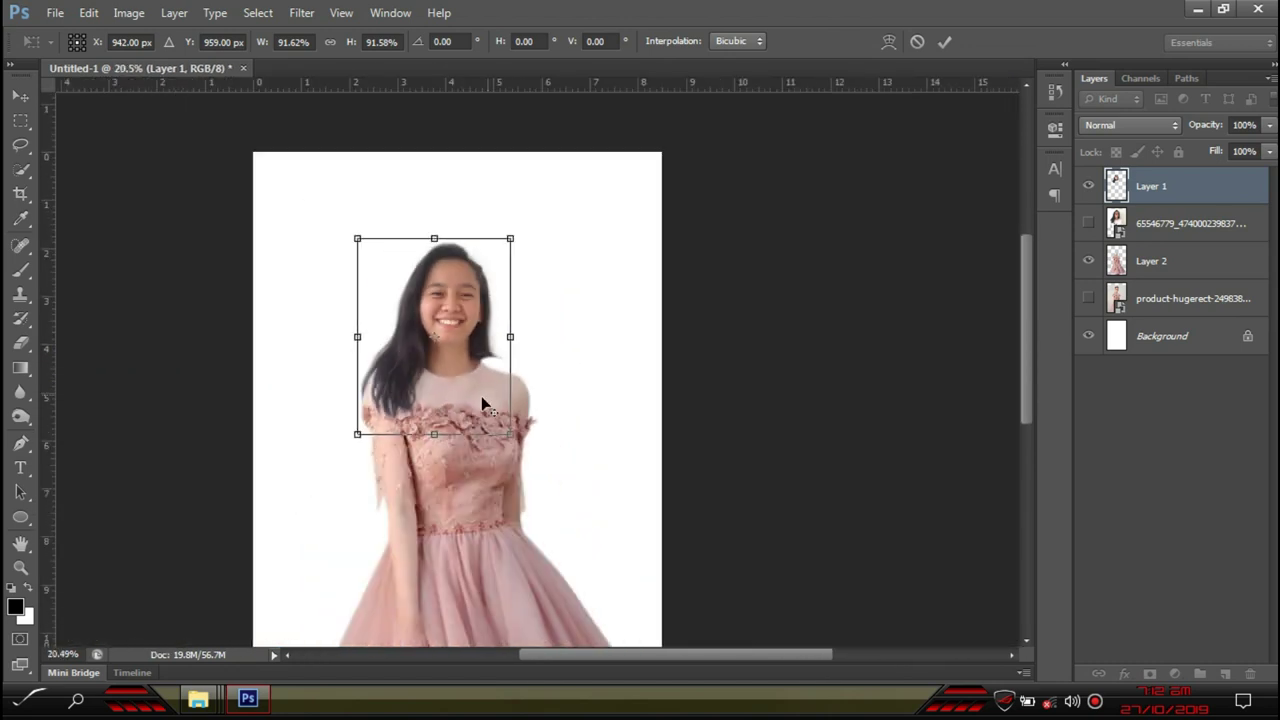
pyautogui.scroll(3, 444, 401)
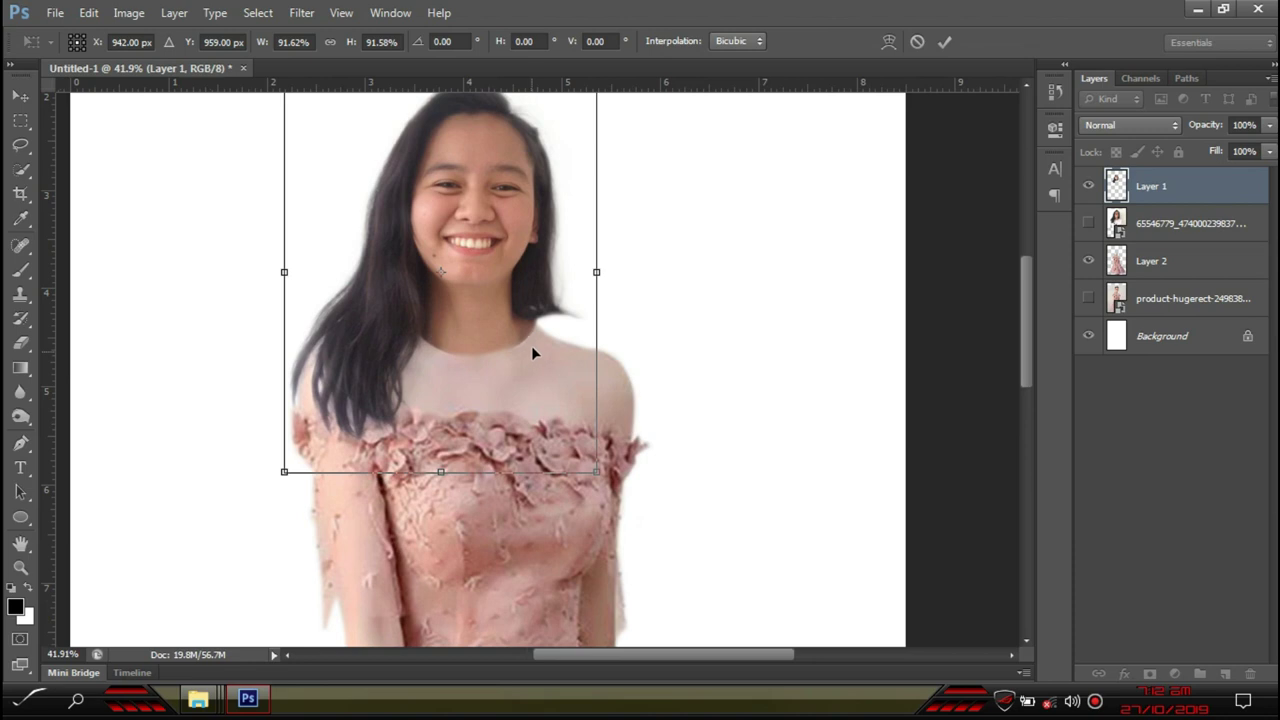
pyautogui.scroll(7, 533, 352)
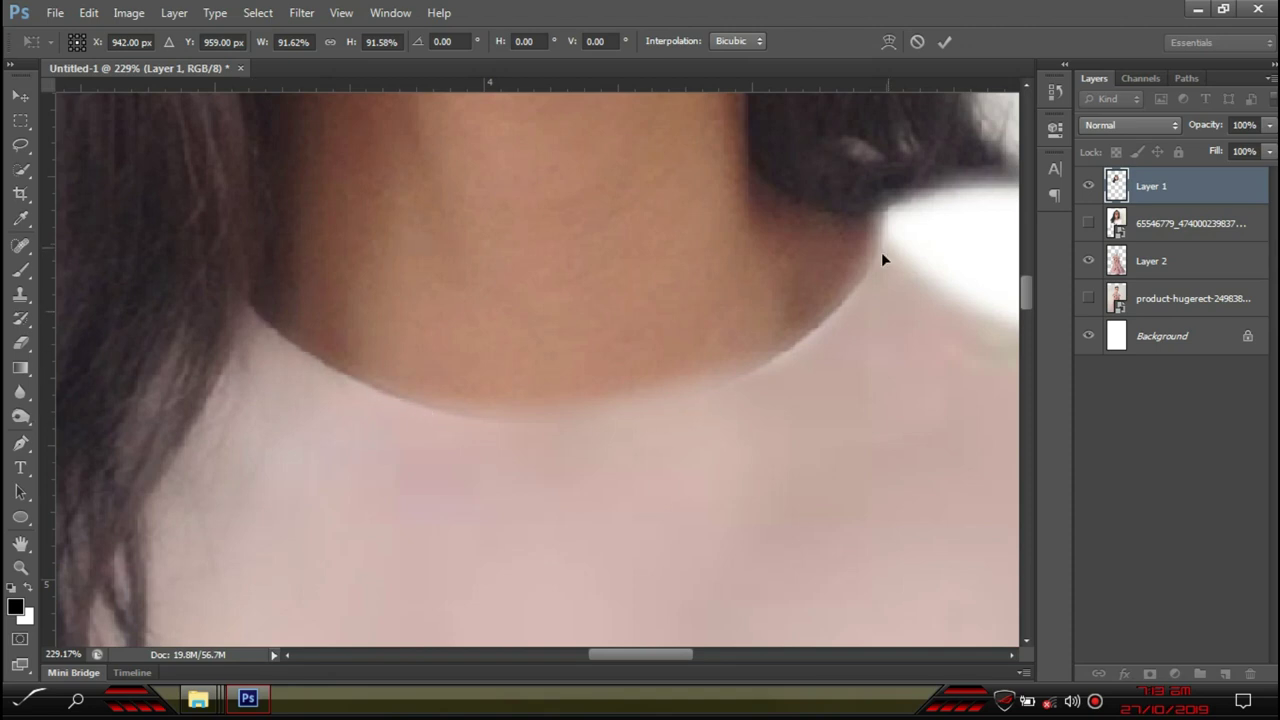
pyautogui.scroll(-5, 274, 498)
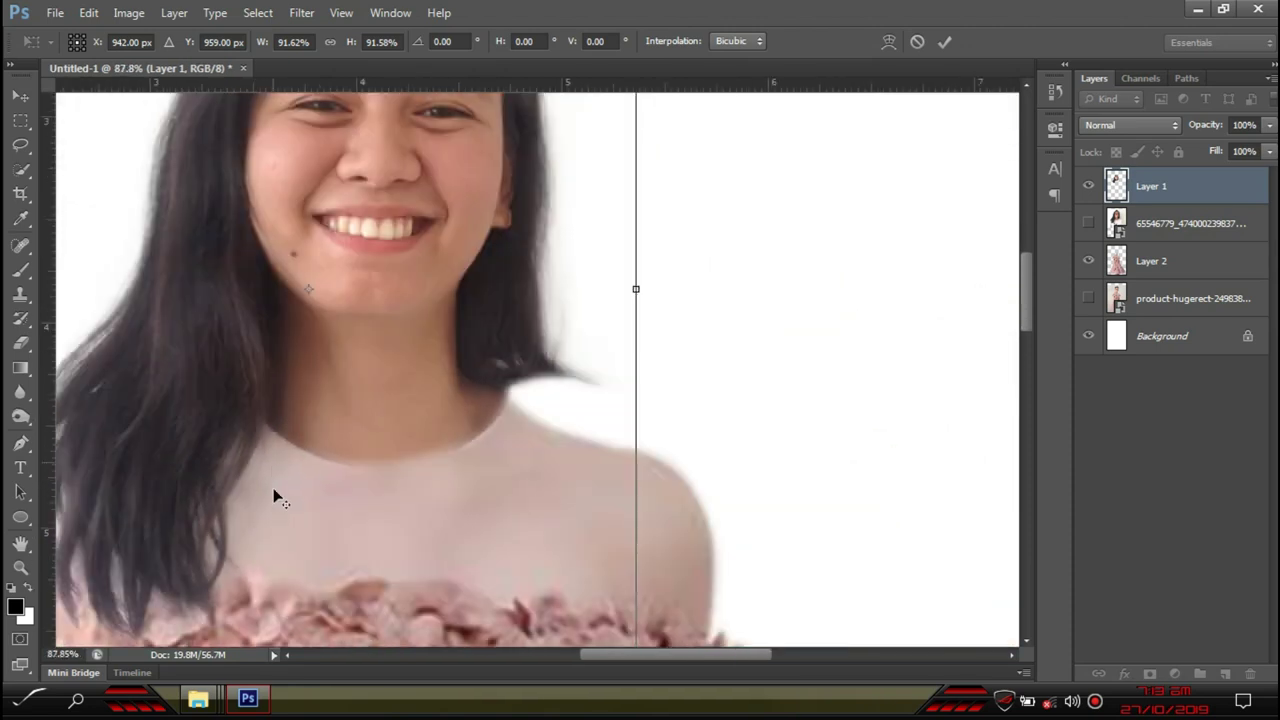
pyautogui.scroll(3, 335, 528)
pyautogui.scroll(4, 326, 522)
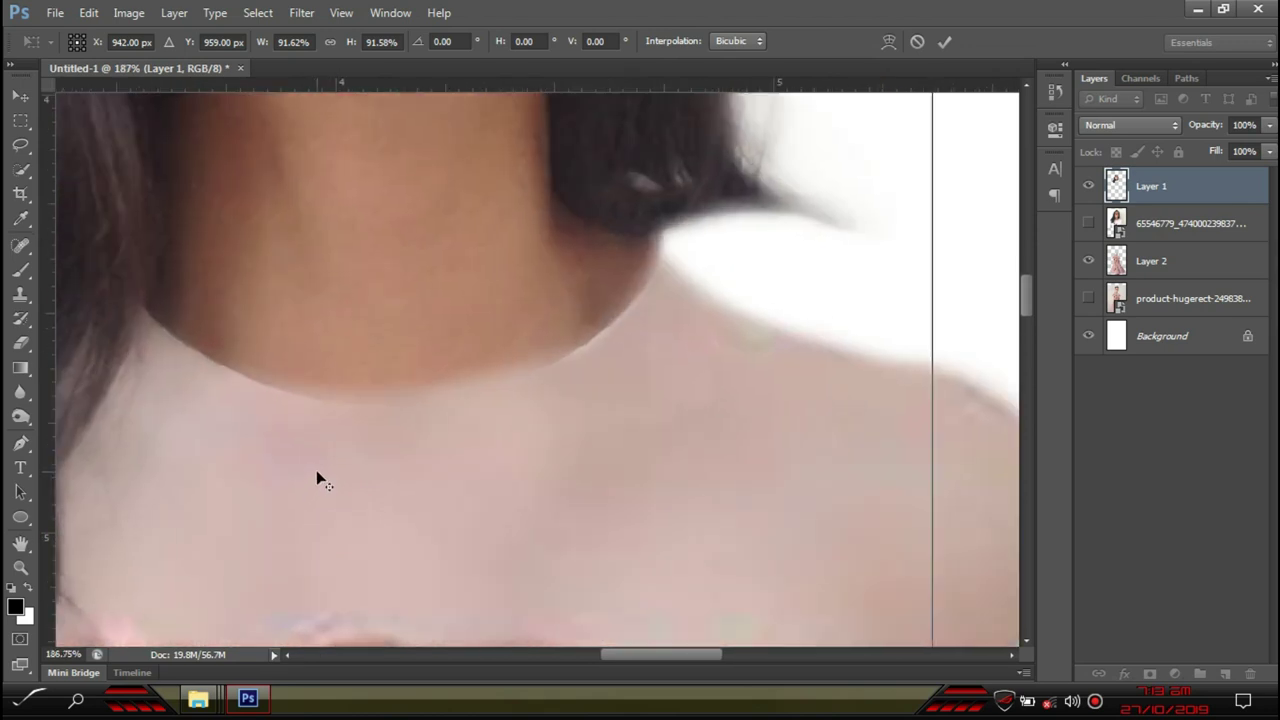
pyautogui.scroll(-2, 317, 470)
pyautogui.scroll(-3, 321, 477)
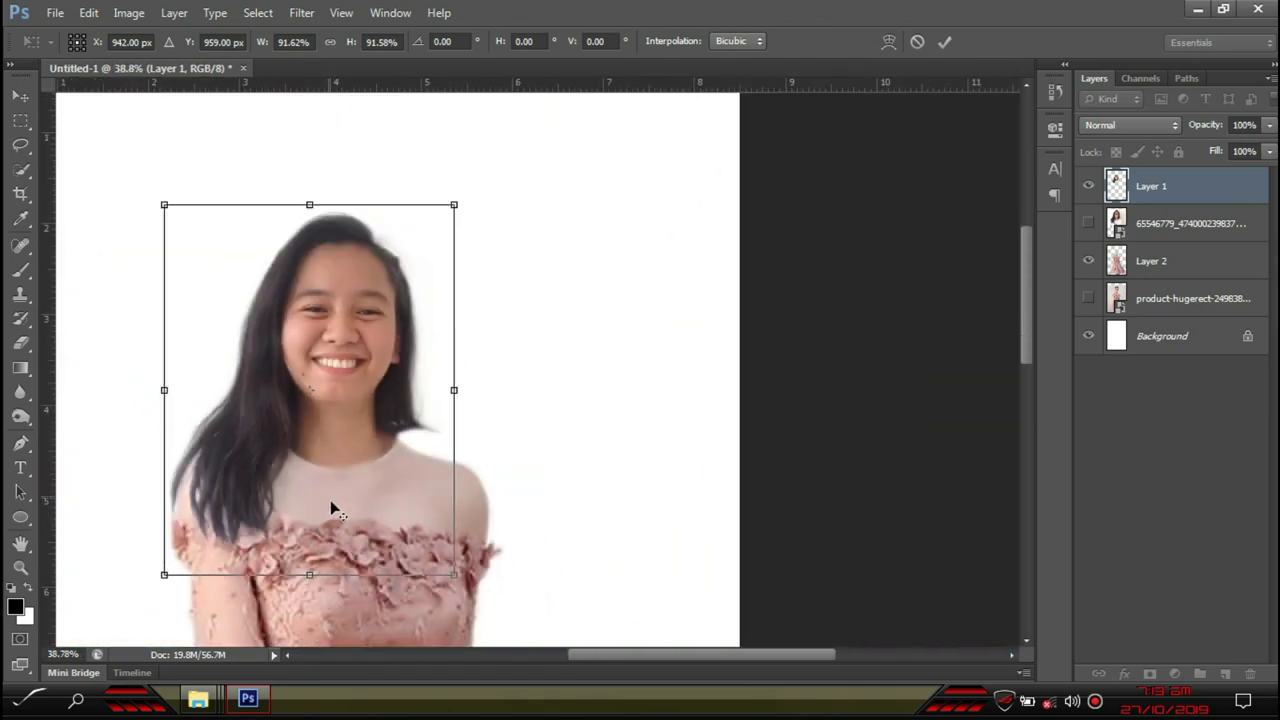
pyautogui.scroll(4, 334, 508)
pyautogui.scroll(-6, 620, 460)
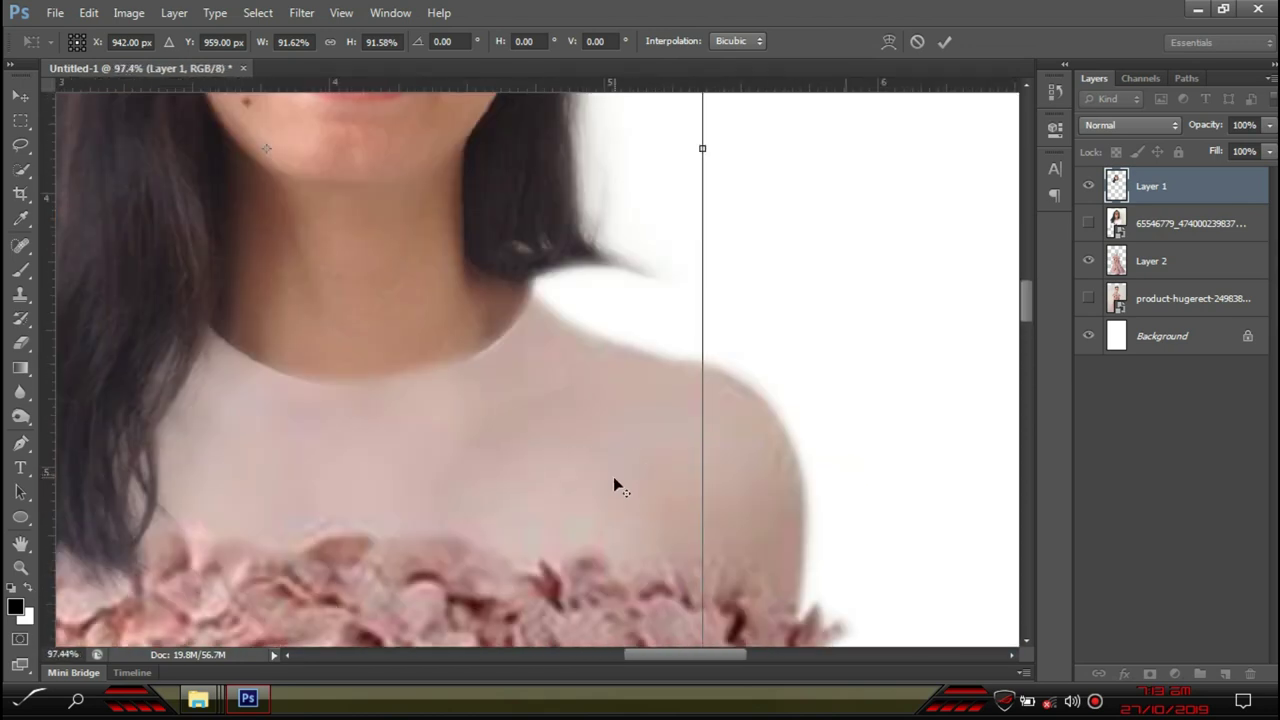
pyautogui.scroll(4, 568, 242)
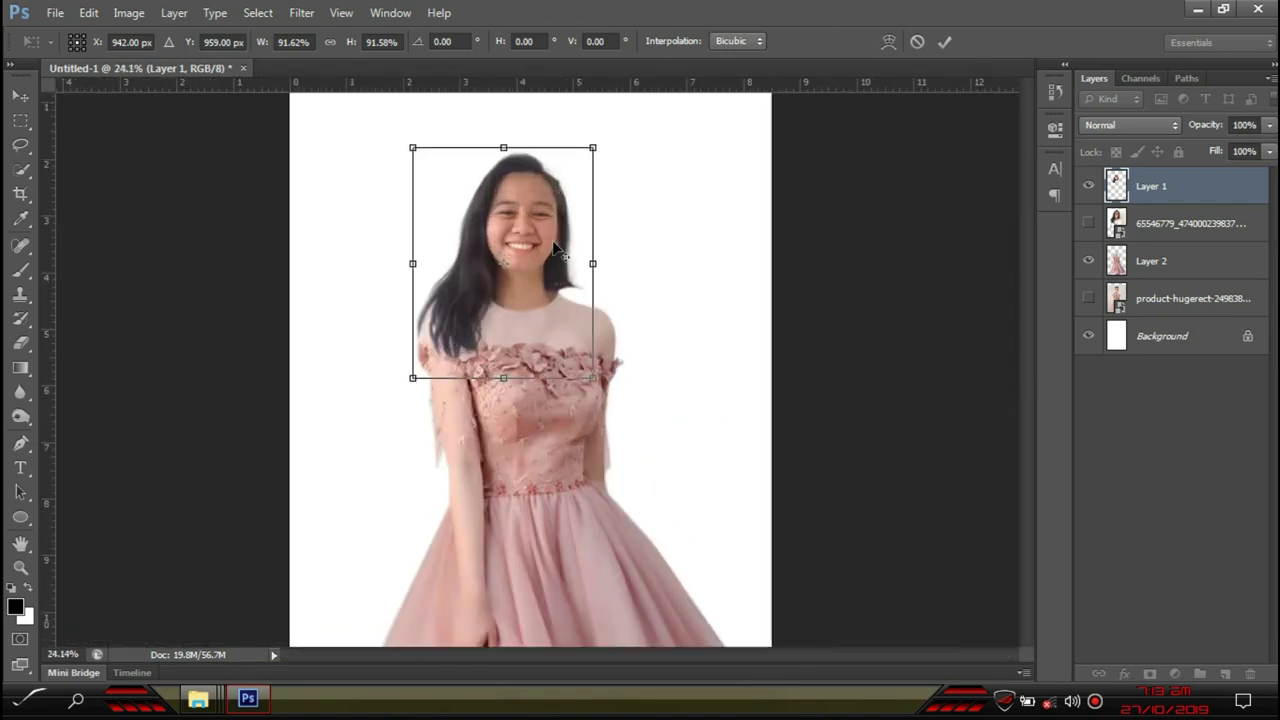
pyautogui.scroll(-1, 655, 376)
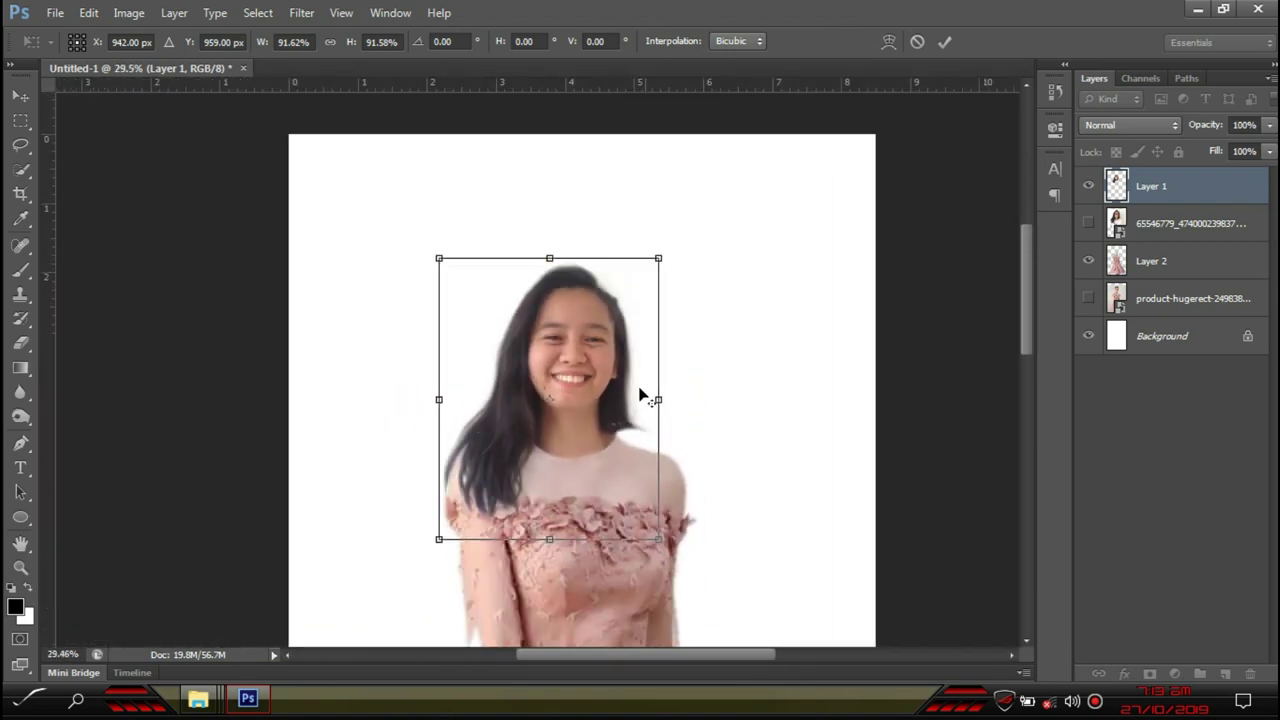
pyautogui.scroll(4, 595, 485)
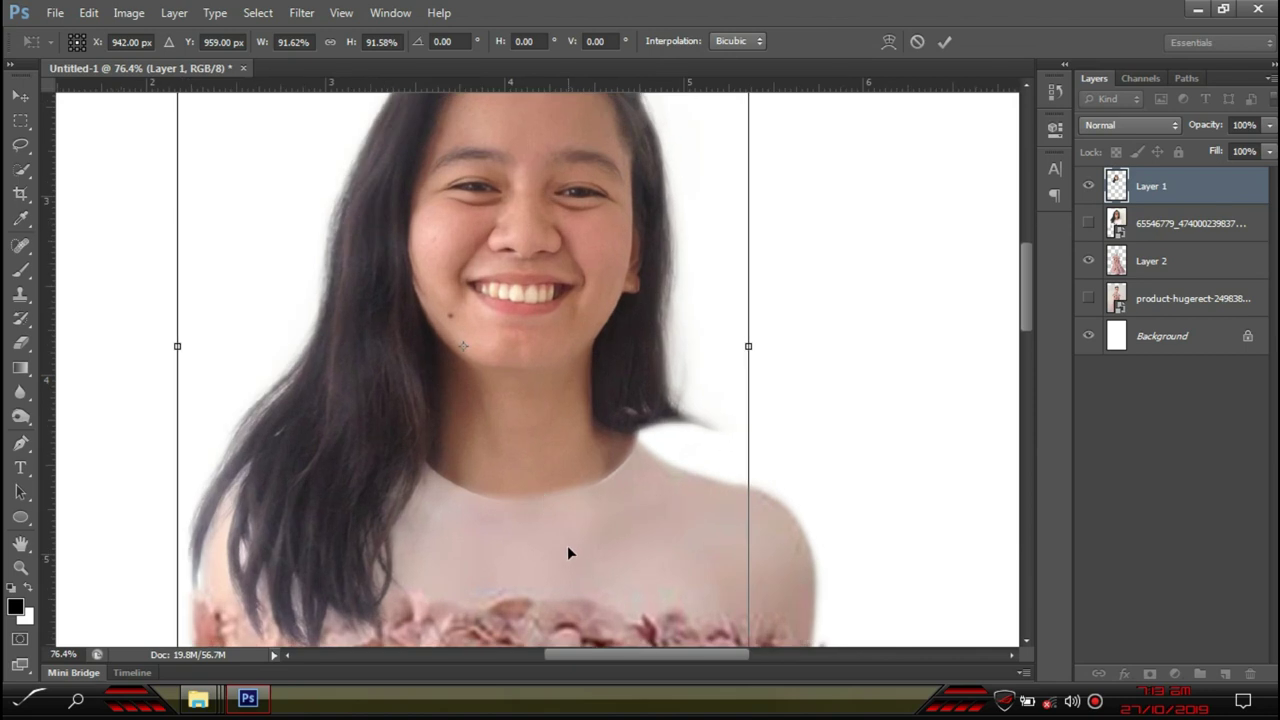
pyautogui.scroll(-2, 571, 551)
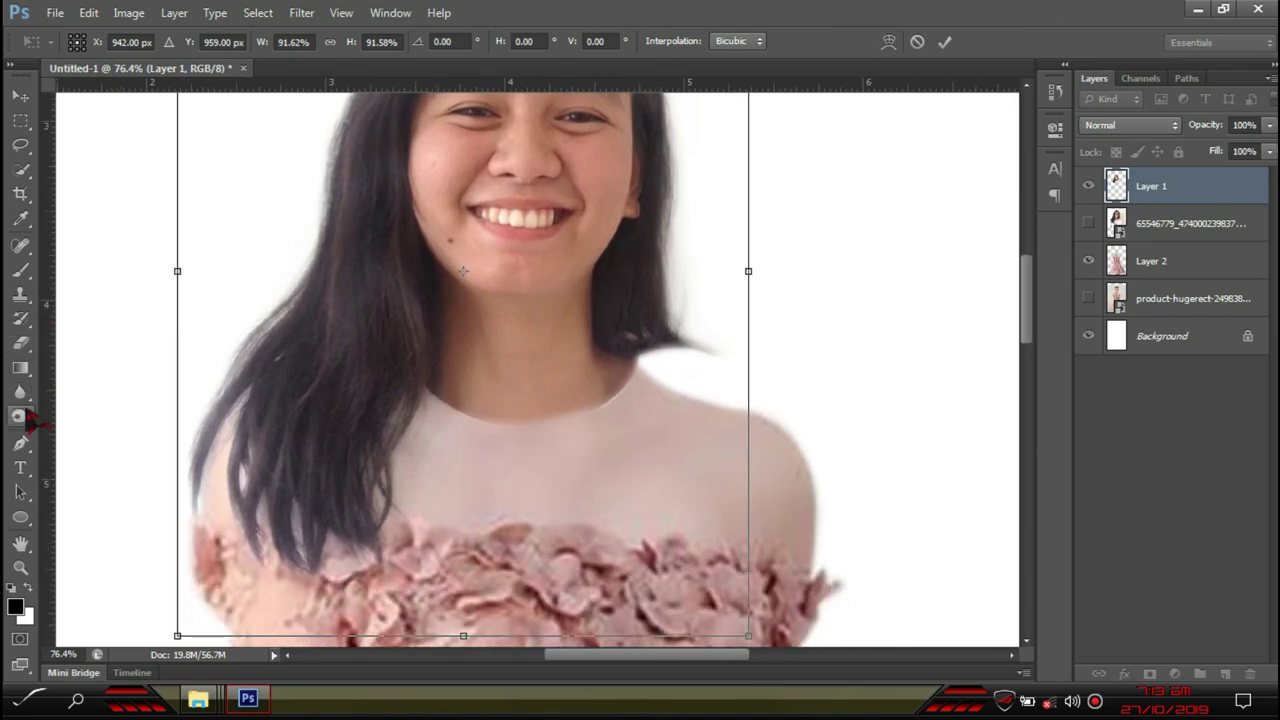
pyautogui.scroll(3, 514, 357)
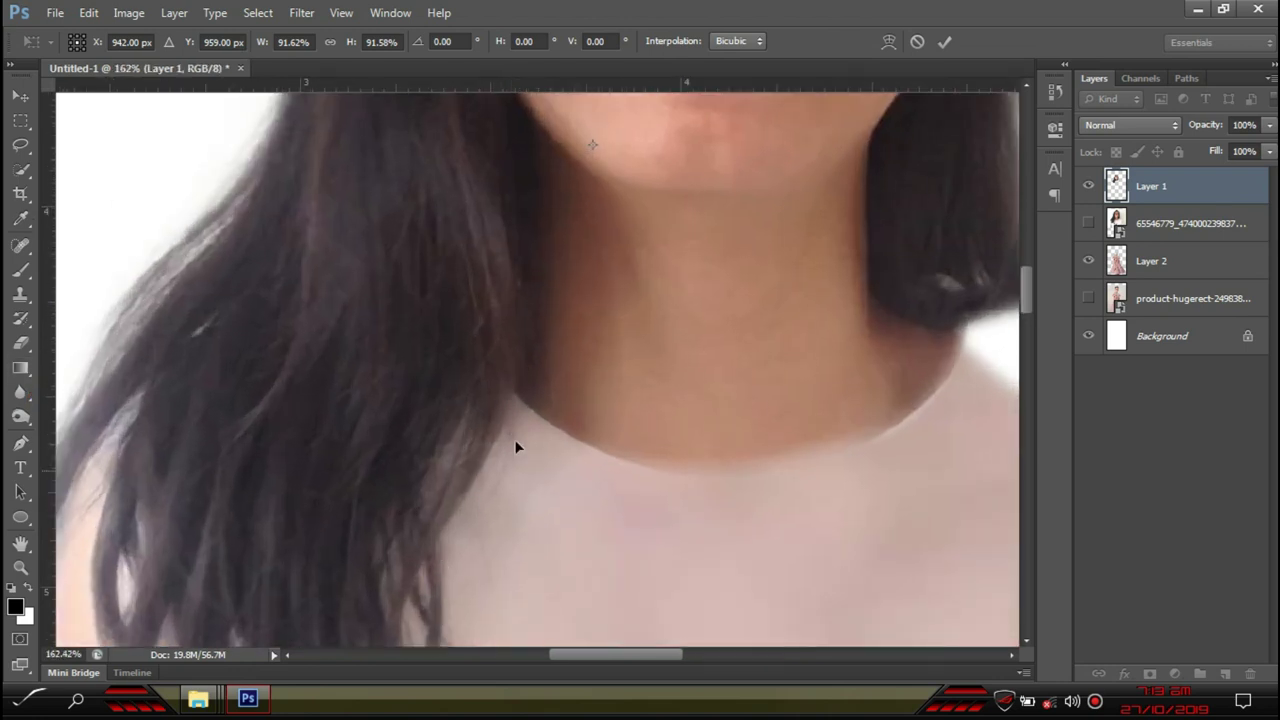
pyautogui.scroll(-2, 23, 300)
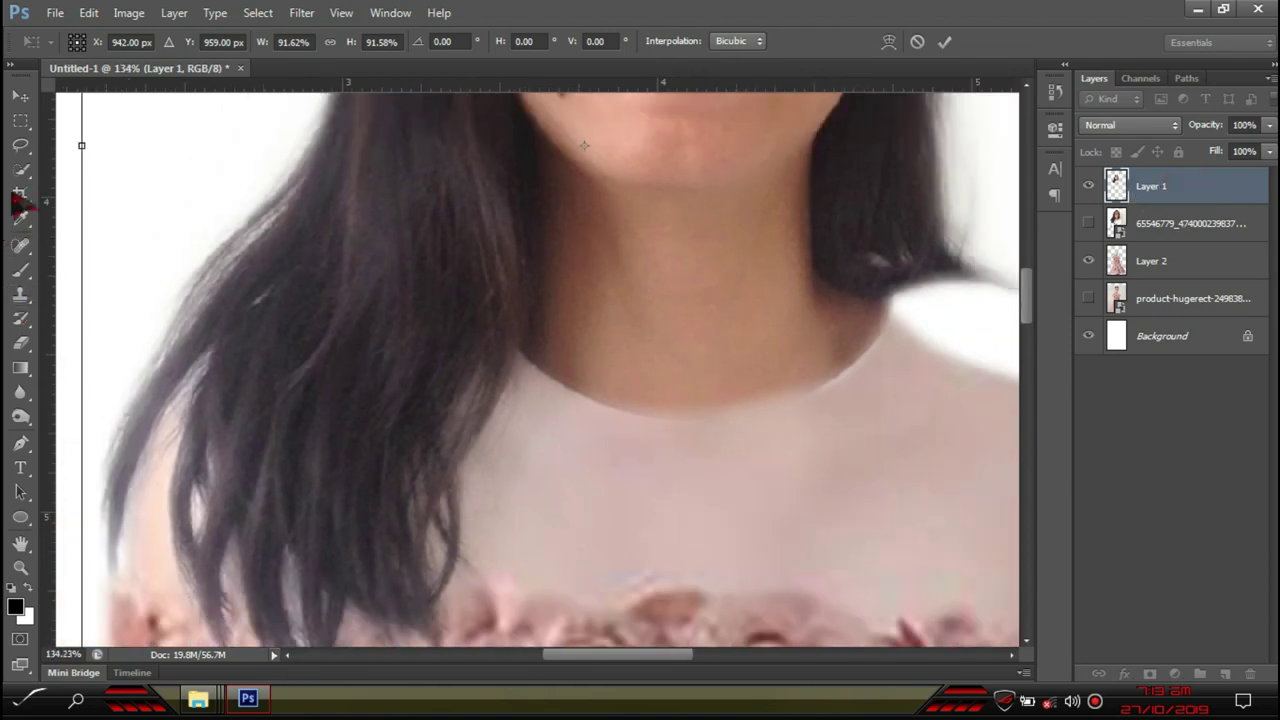
# Apply the head's resize and choose the plain Lasso tool
pyautogui.click(20, 147)
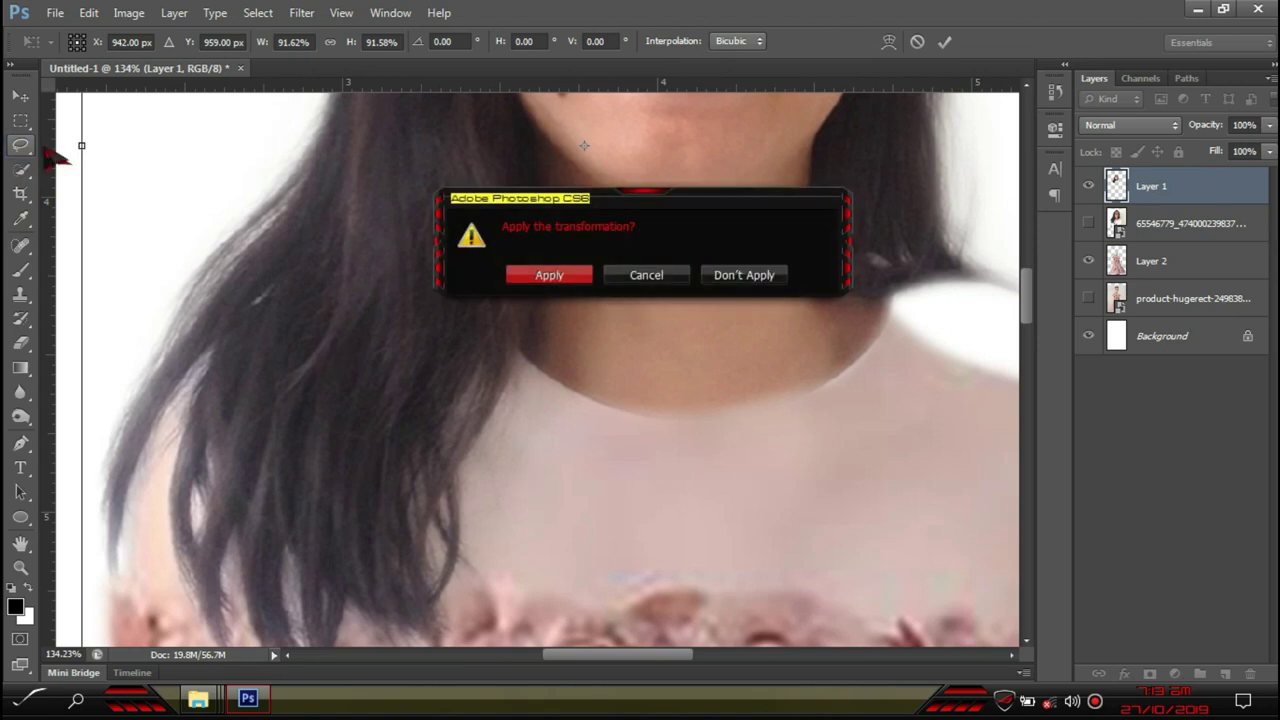
pyautogui.click(537, 272)
pyautogui.rightClick(20, 145)
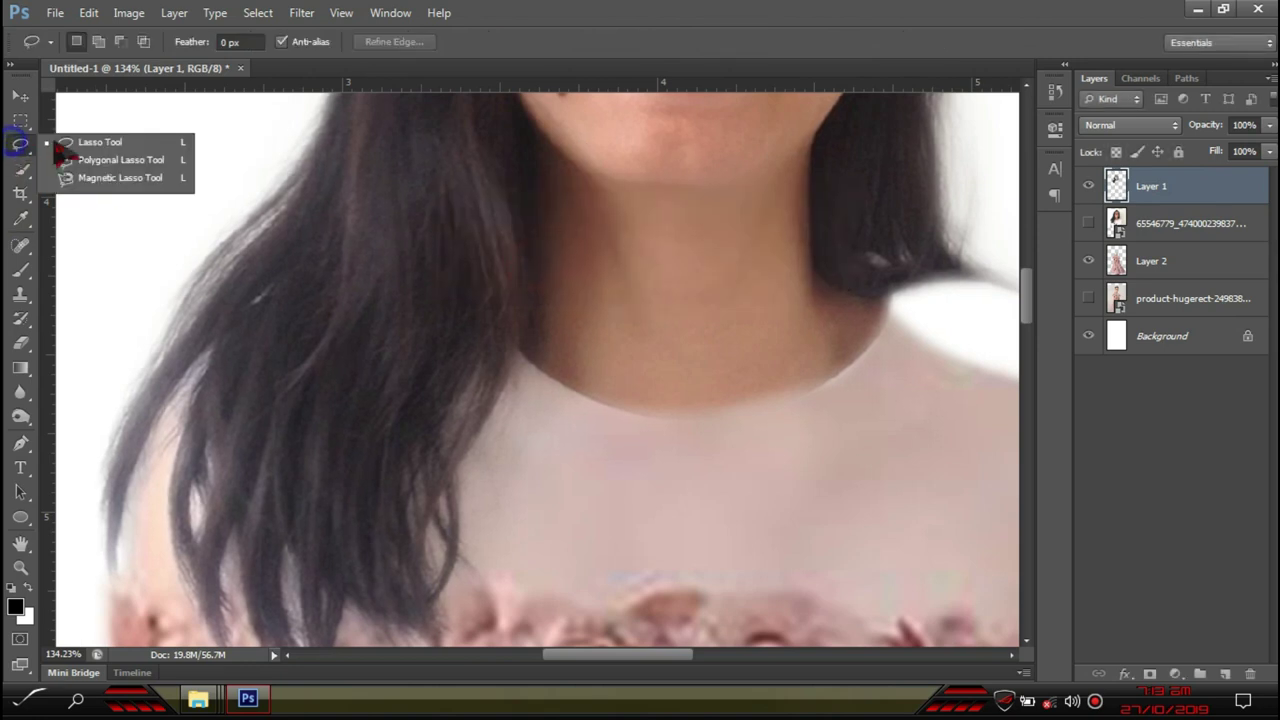
pyautogui.click(103, 143)
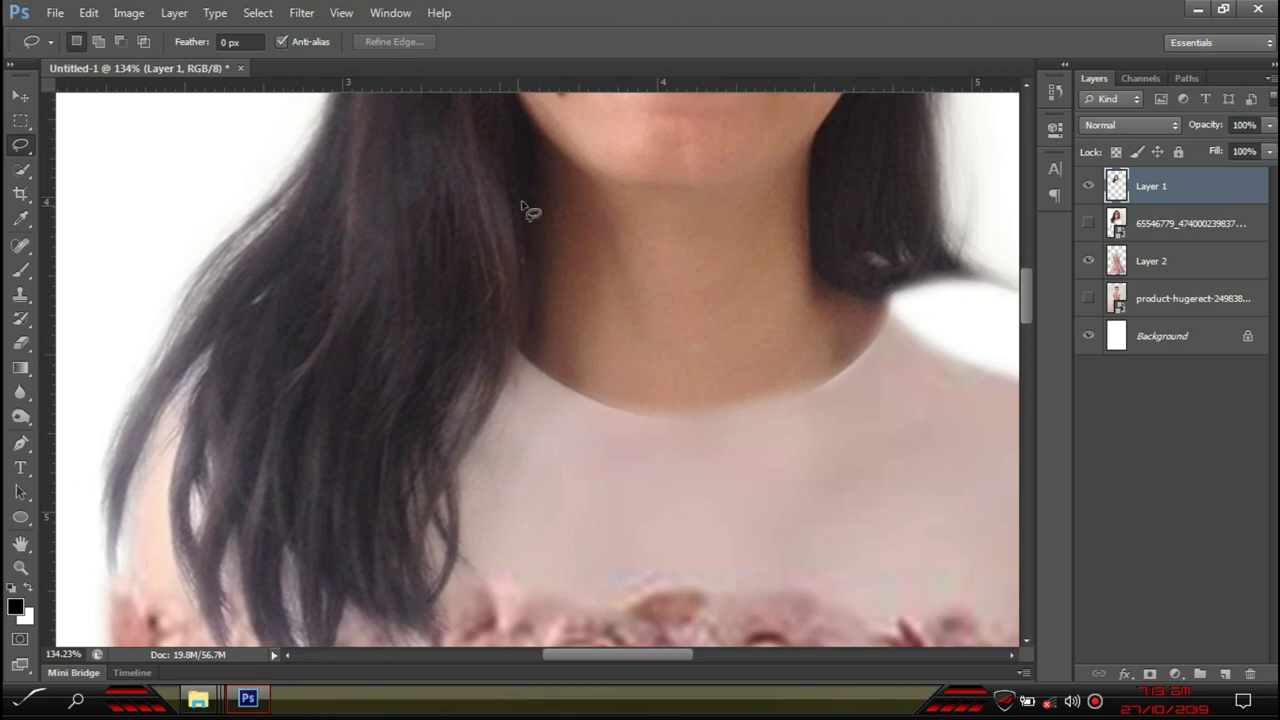
# Lasso the girl's left lock of hair and copy it to a new Layer 3
pyautogui.moveTo(530, 199)
pyautogui.mouseDown()
pyautogui.moveTo(544, 255)
pyautogui.moveTo(531, 323)
pyautogui.mouseUp()
pyautogui.click(531, 320)
pyautogui.moveTo(528, 199); pyautogui.dragTo(522, 332)
pyautogui.moveTo(441, 524)
pyautogui.mouseDown()
pyautogui.moveTo(315, 508)
pyautogui.moveTo(257, 422)
pyautogui.moveTo(236, 313)
pyautogui.moveTo(276, 204)
pyautogui.moveTo(337, 147)
pyautogui.moveTo(402, 137)
pyautogui.moveTo(485, 183)
pyautogui.mouseUp()
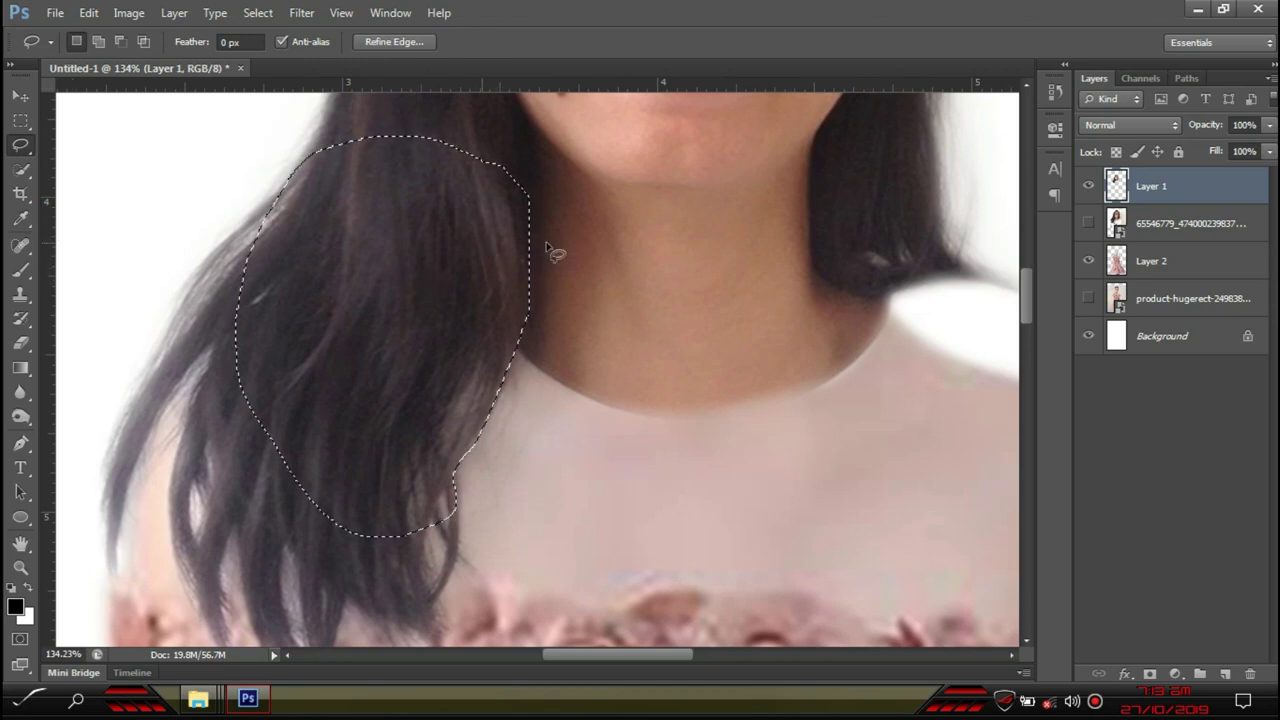
pyautogui.hotkey('ctrl', 'j')
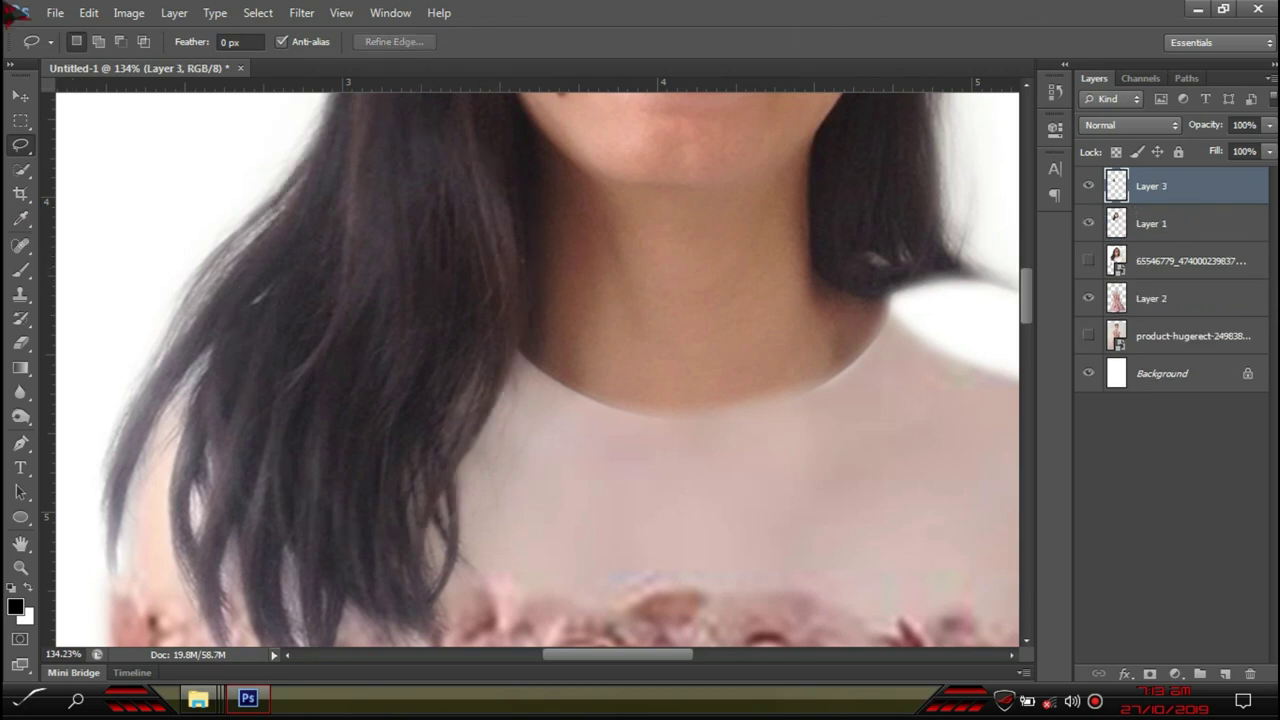
# Switch to the Move tool and pick Layer 1 by clicking the head on the canvas
pyautogui.press('v')
pyautogui.scroll(-3, 282, 262)
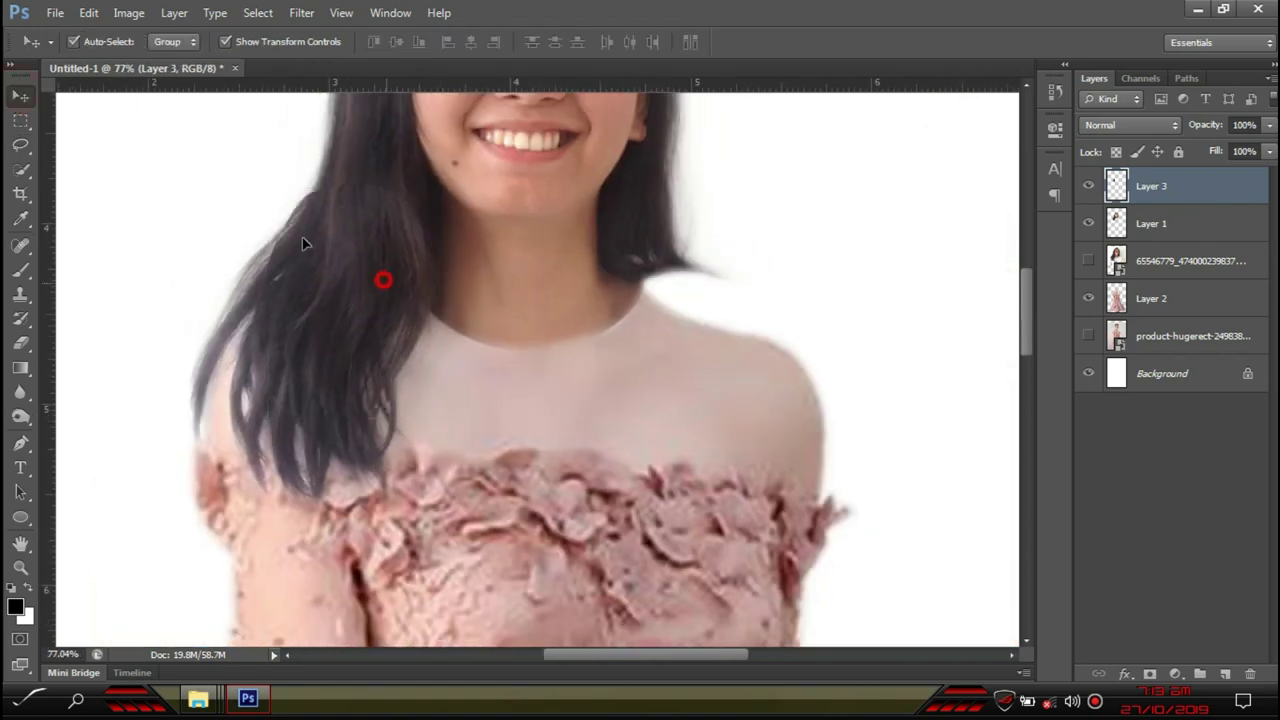
pyautogui.scroll(3, 588, 293)
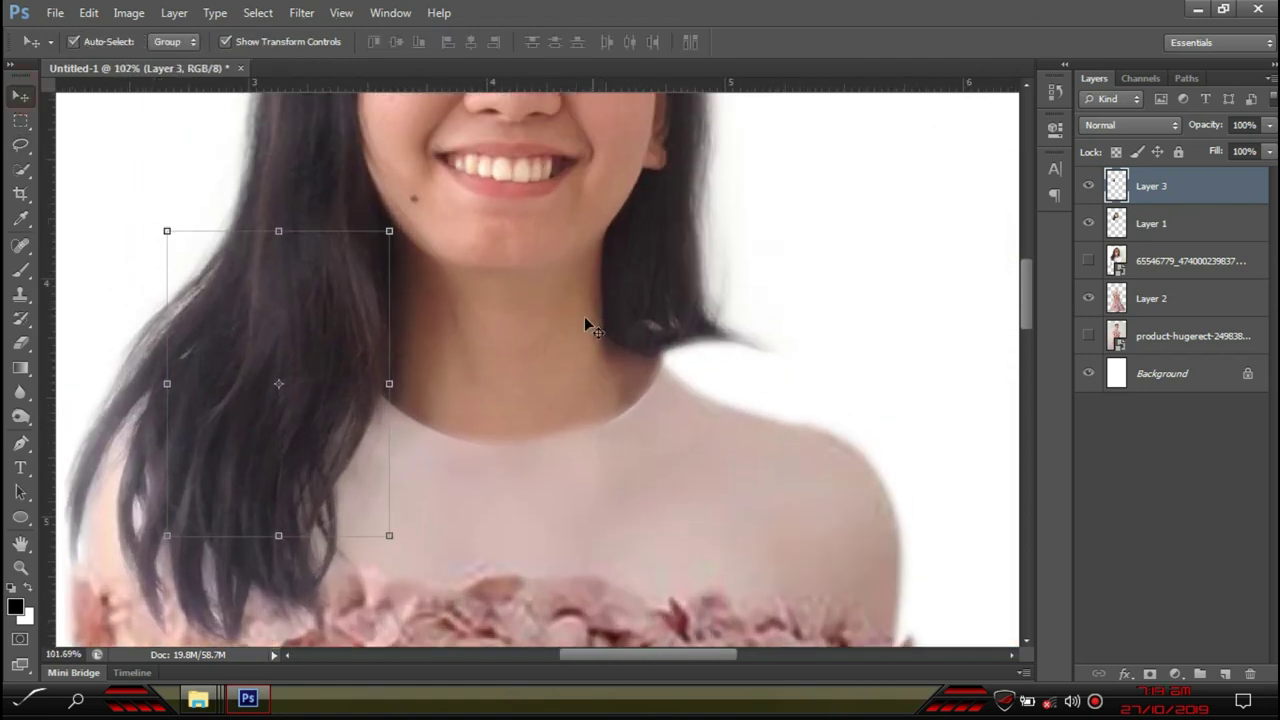
pyautogui.scroll(-3, 564, 244)
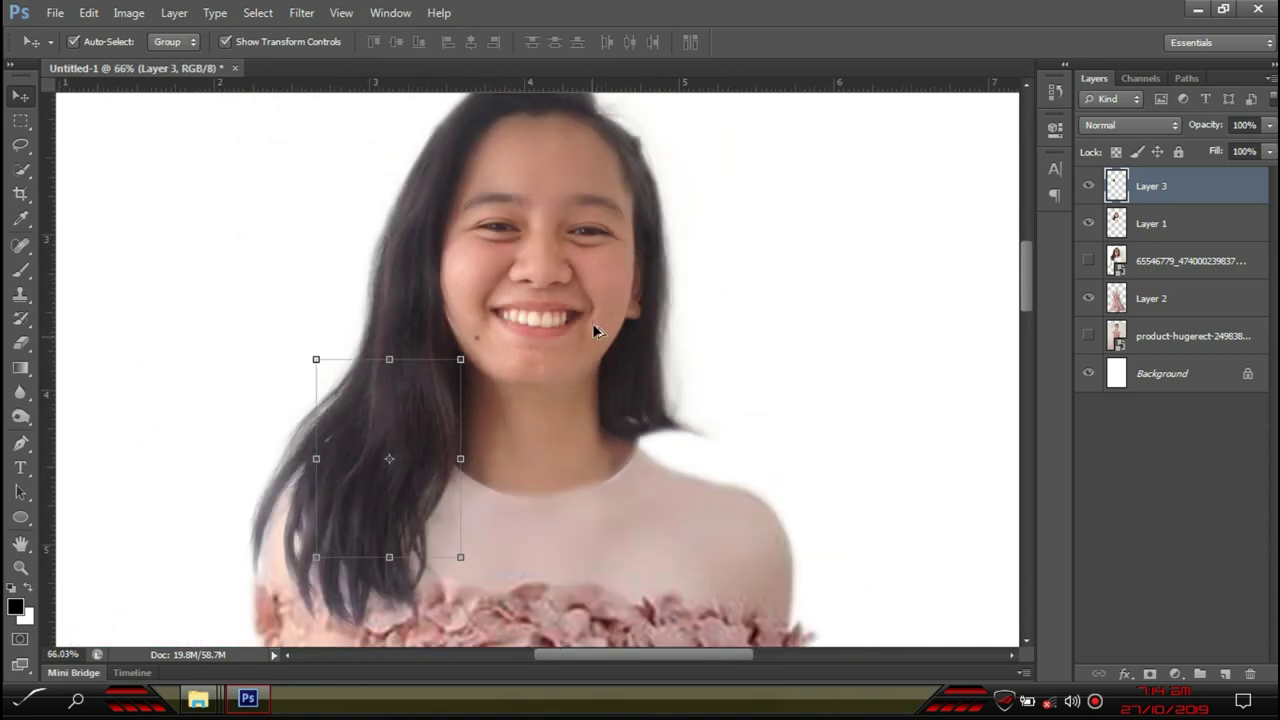
pyautogui.scroll(1, 594, 306)
pyautogui.scroll(5, 594, 306)
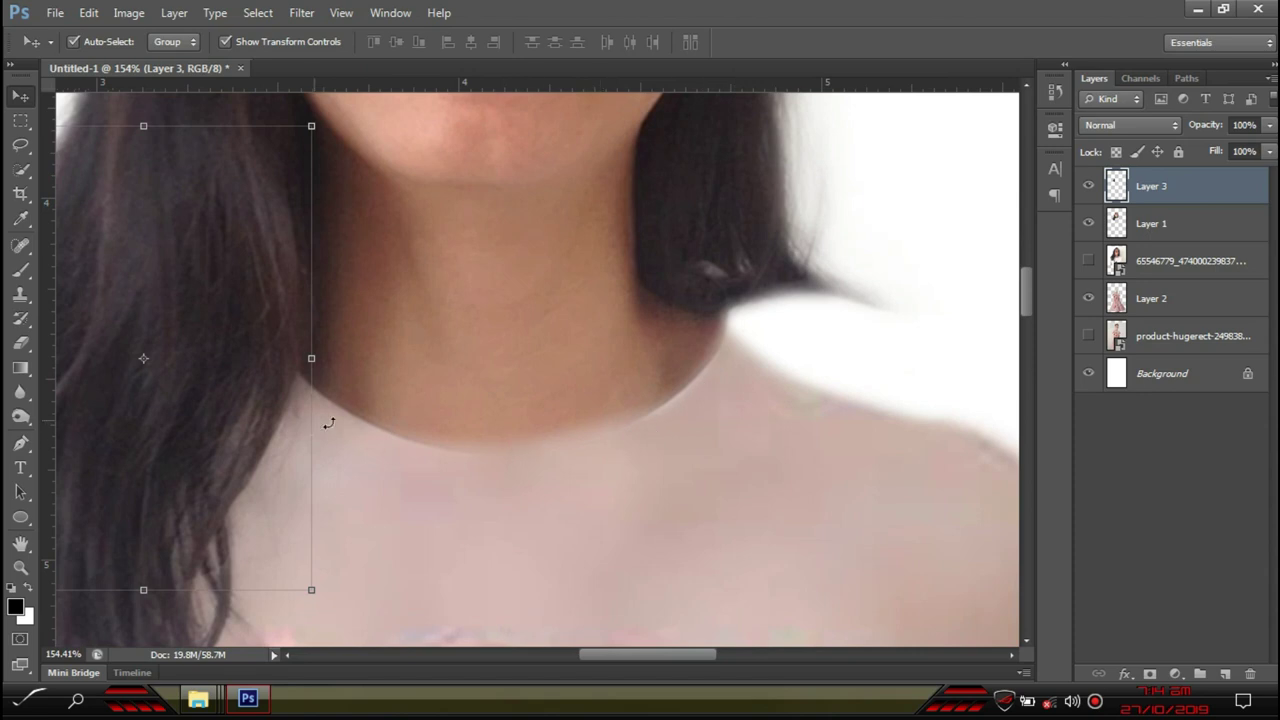
pyautogui.click(390, 437)
pyautogui.click(486, 356)
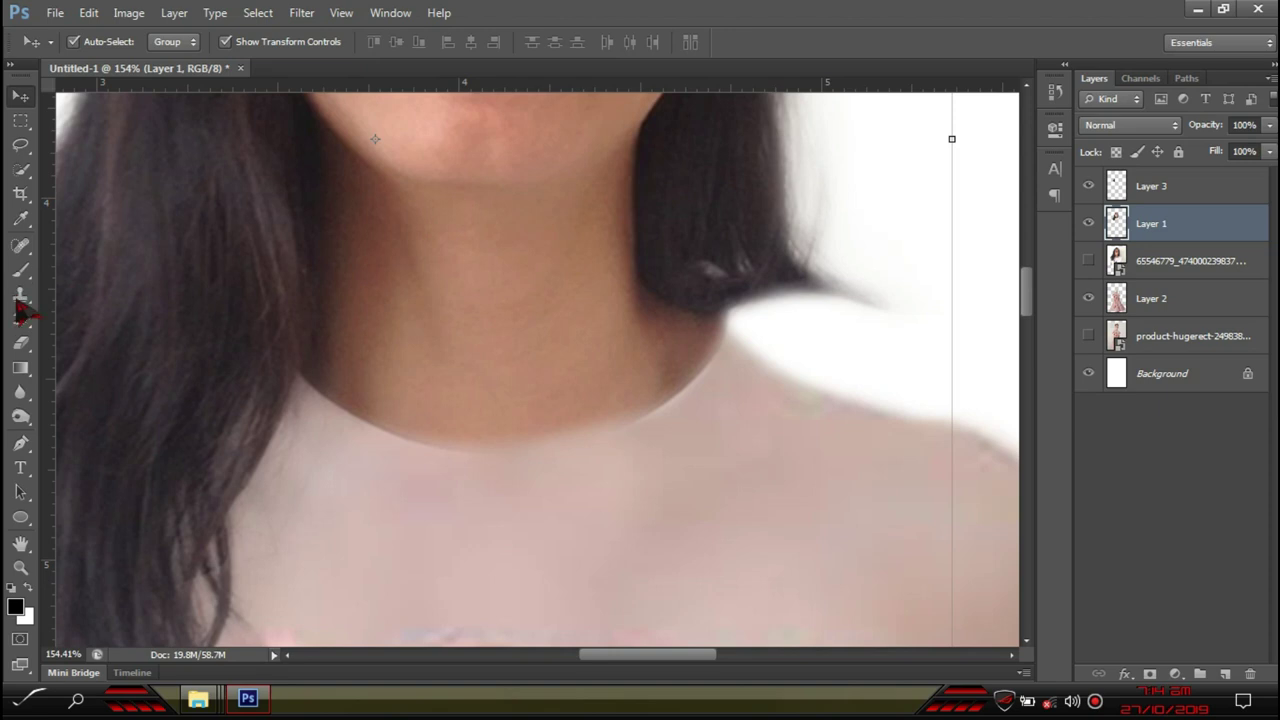
# Set the standard Eraser to 90 px and soften the dark neck seam above the neckline
pyautogui.press('e')
pyautogui.rightClick(22, 343)
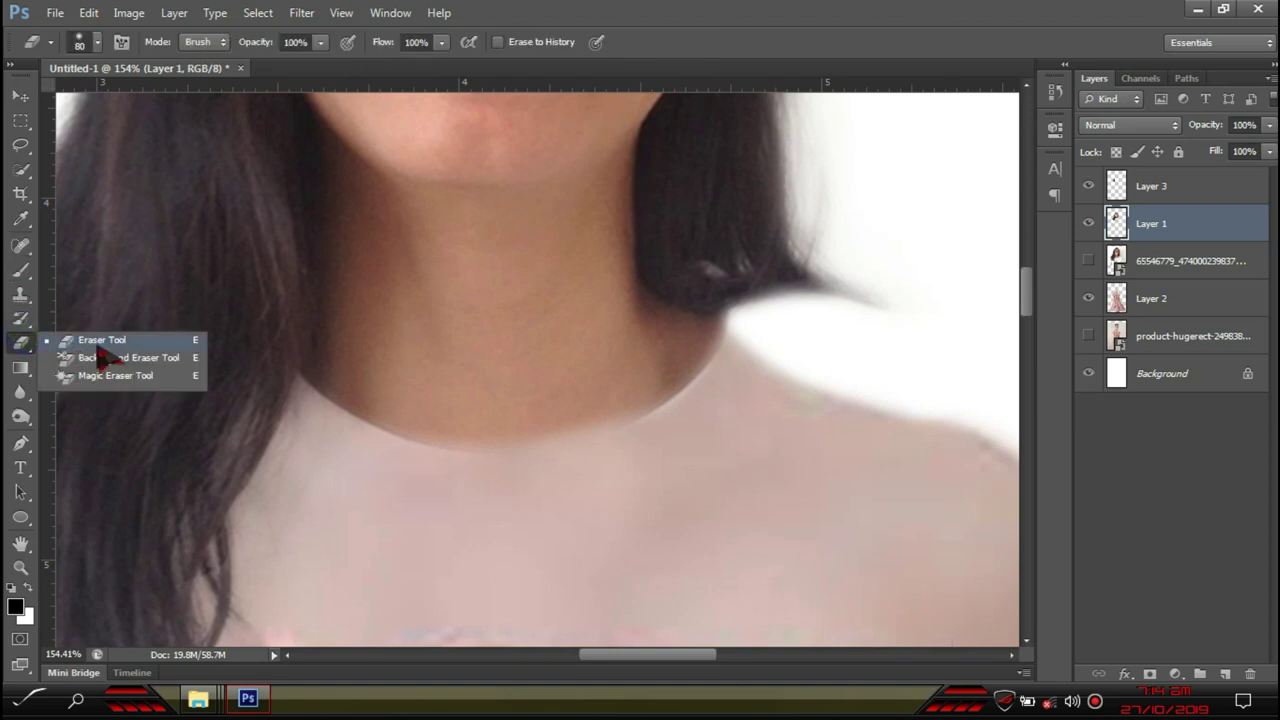
pyautogui.click(68, 338)
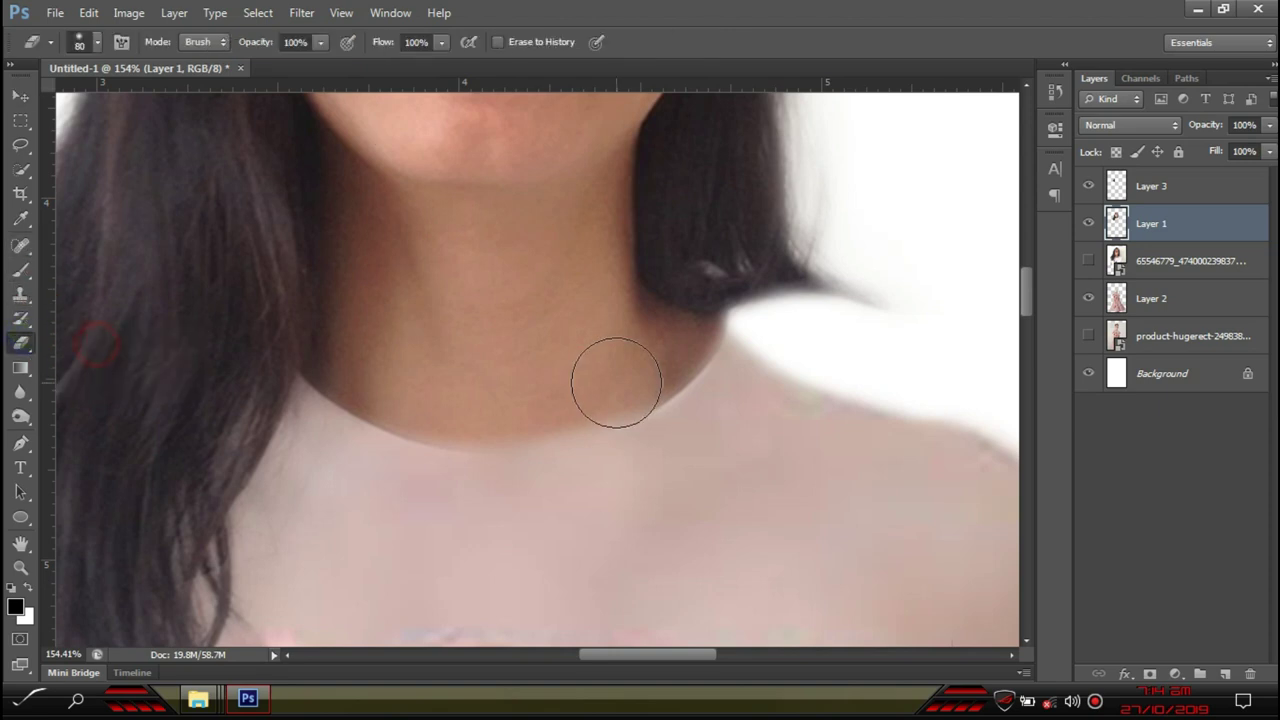
pyautogui.click(88, 42)
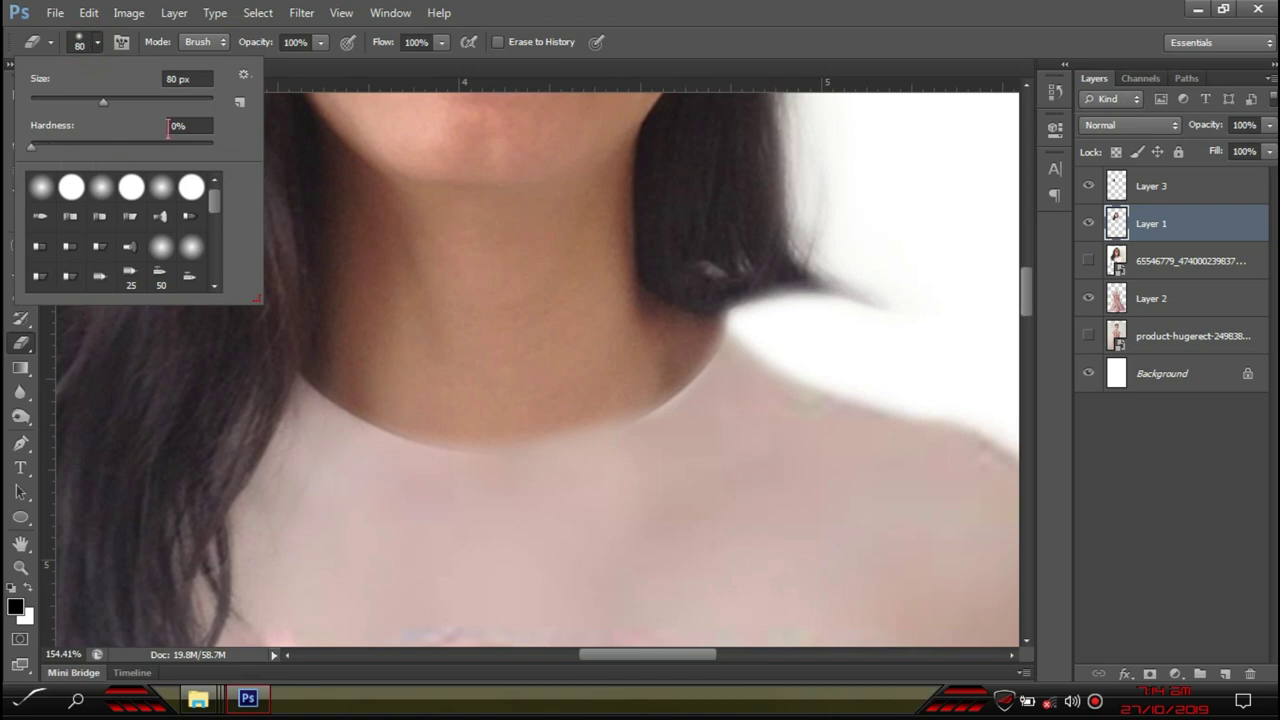
pyautogui.click(701, 470)
pyautogui.press(']')
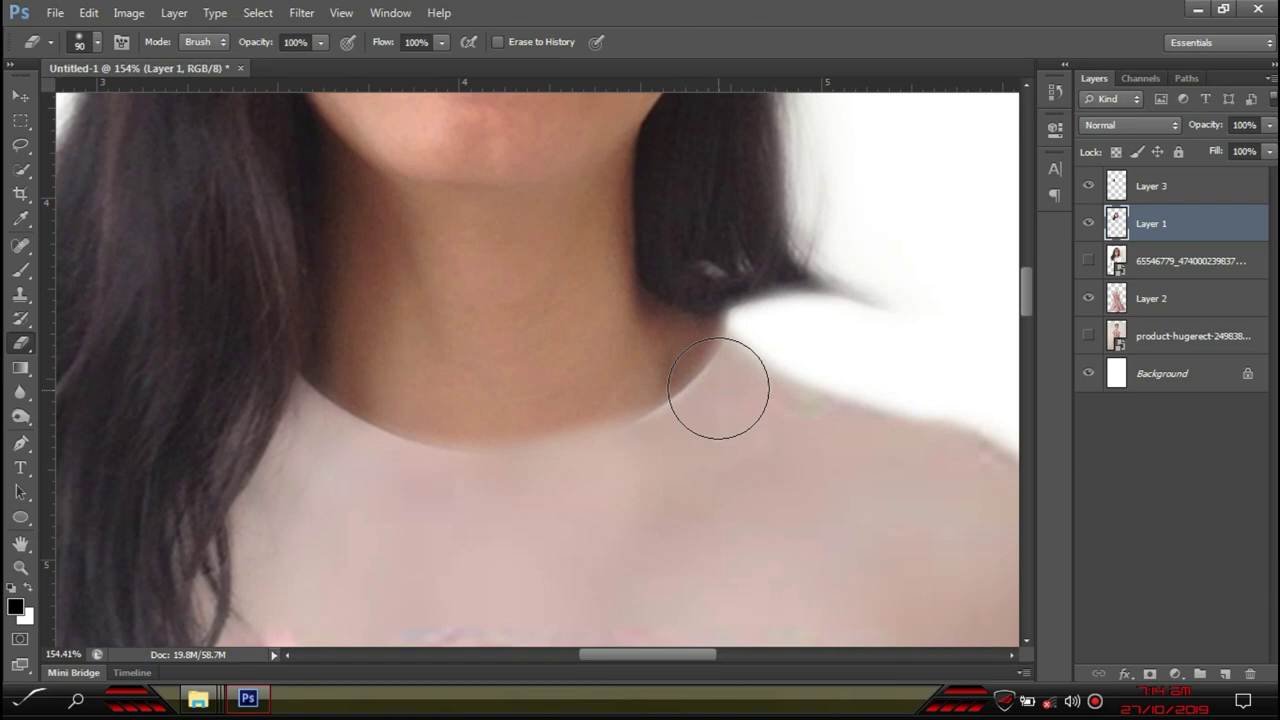
pyautogui.moveTo(730, 350)
pyautogui.mouseDown()
pyautogui.moveTo(654, 439)
pyautogui.moveTo(517, 481)
pyautogui.moveTo(693, 386)
pyautogui.moveTo(722, 344)
pyautogui.moveTo(678, 419)
pyautogui.moveTo(572, 468)
pyautogui.moveTo(416, 479)
pyautogui.moveTo(319, 451)
pyautogui.moveTo(287, 423)
pyautogui.moveTo(319, 455)
pyautogui.moveTo(298, 433)
pyautogui.moveTo(390, 472)
pyautogui.moveTo(614, 479)
pyautogui.moveTo(423, 474)
pyautogui.moveTo(310, 441)
pyautogui.moveTo(307, 421)
pyautogui.moveTo(543, 452)
pyautogui.mouseUp()
# Fit the composite on screen and erase a little more of the head layer at the neck
pyautogui.hotkey('ctrl', '0')
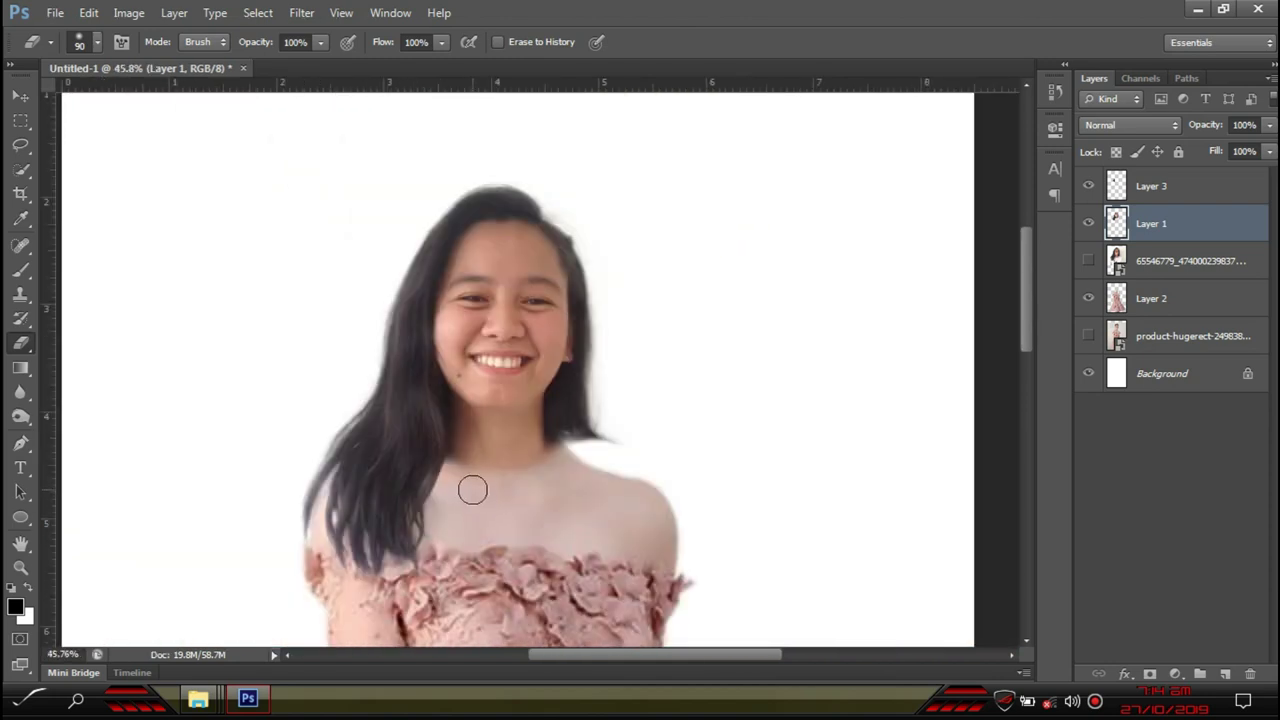
pyautogui.scroll(5, 505, 499)
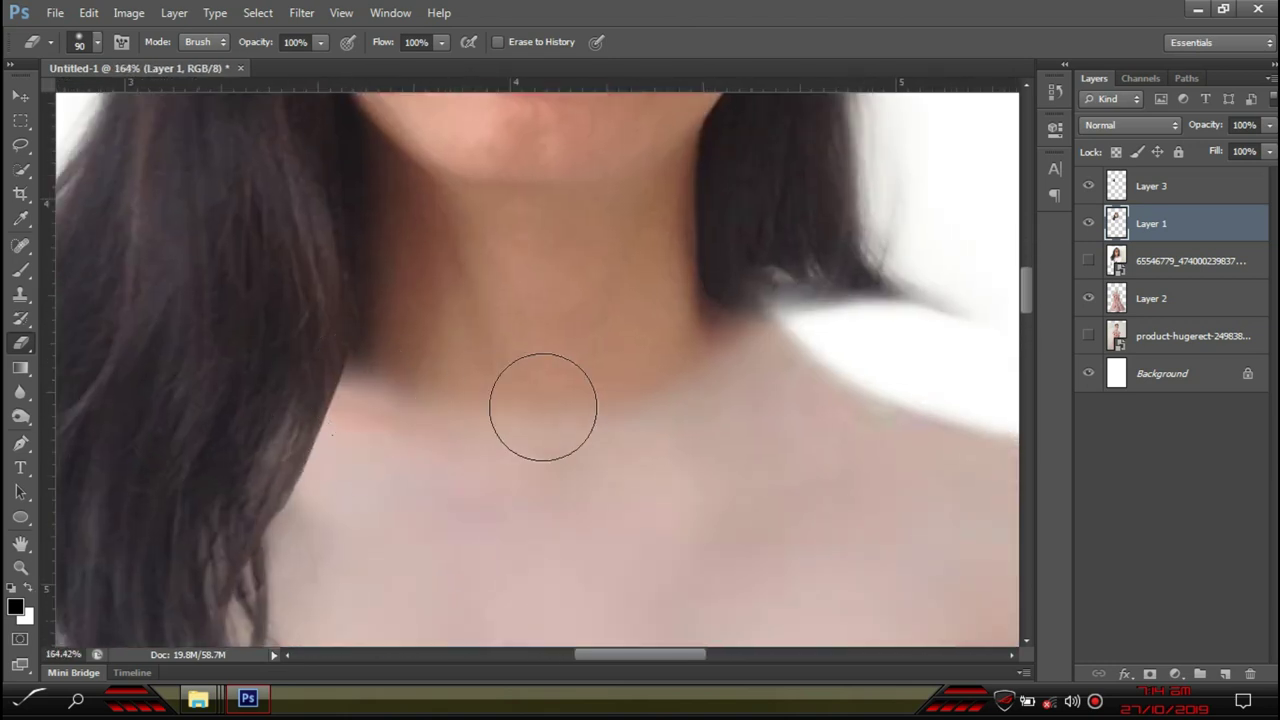
pyautogui.click(449, 447)
pyautogui.scroll(-5, 546, 532)
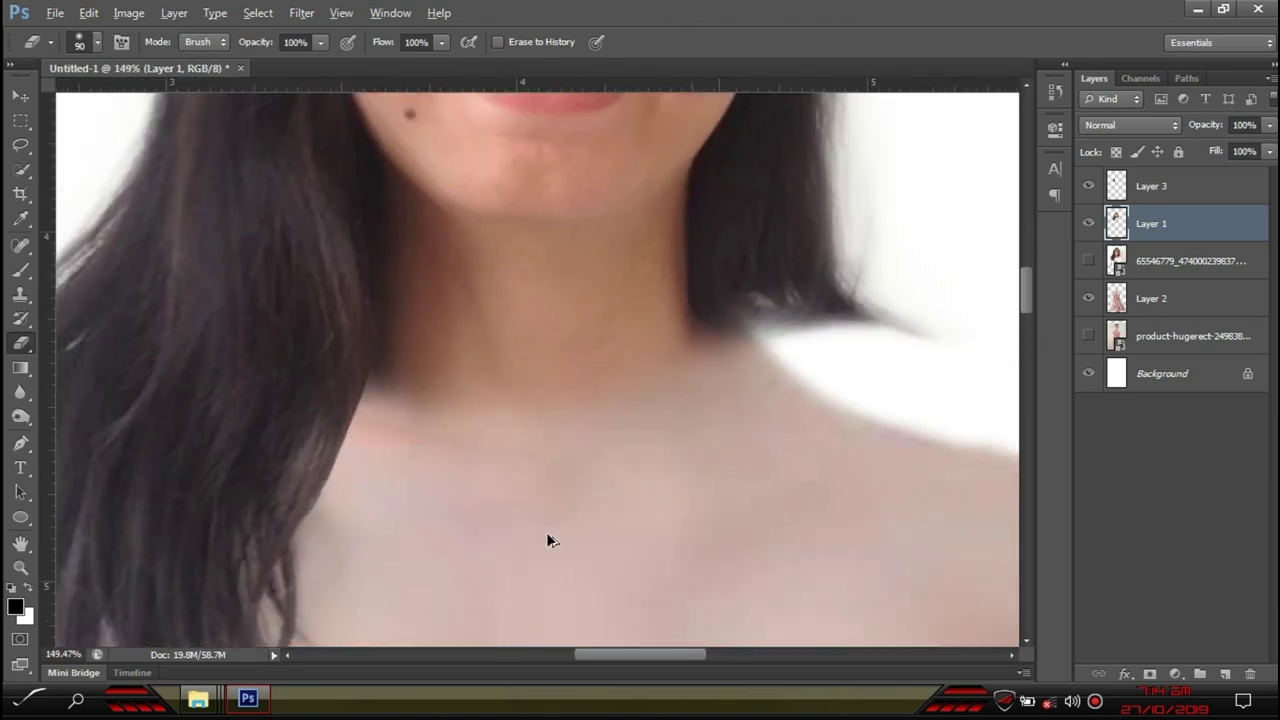
pyautogui.scroll(3, 500, 517)
pyautogui.scroll(2, 542, 545)
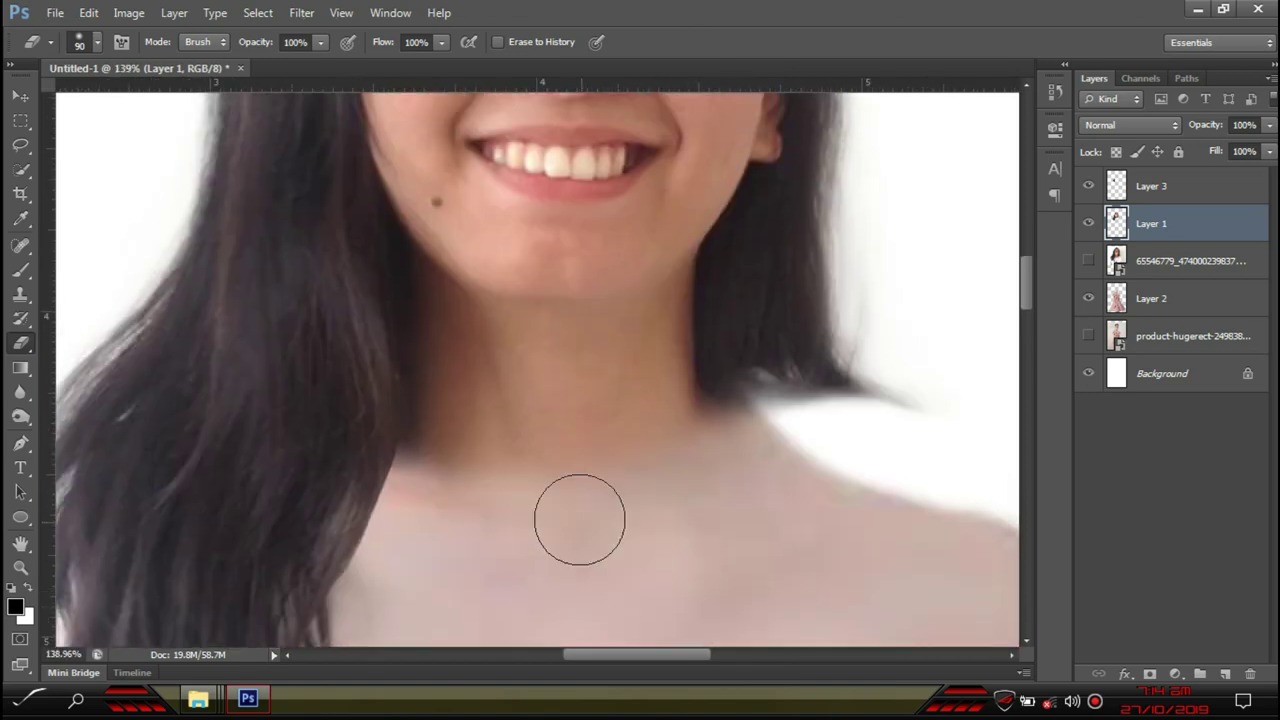
pyautogui.click(423, 520)
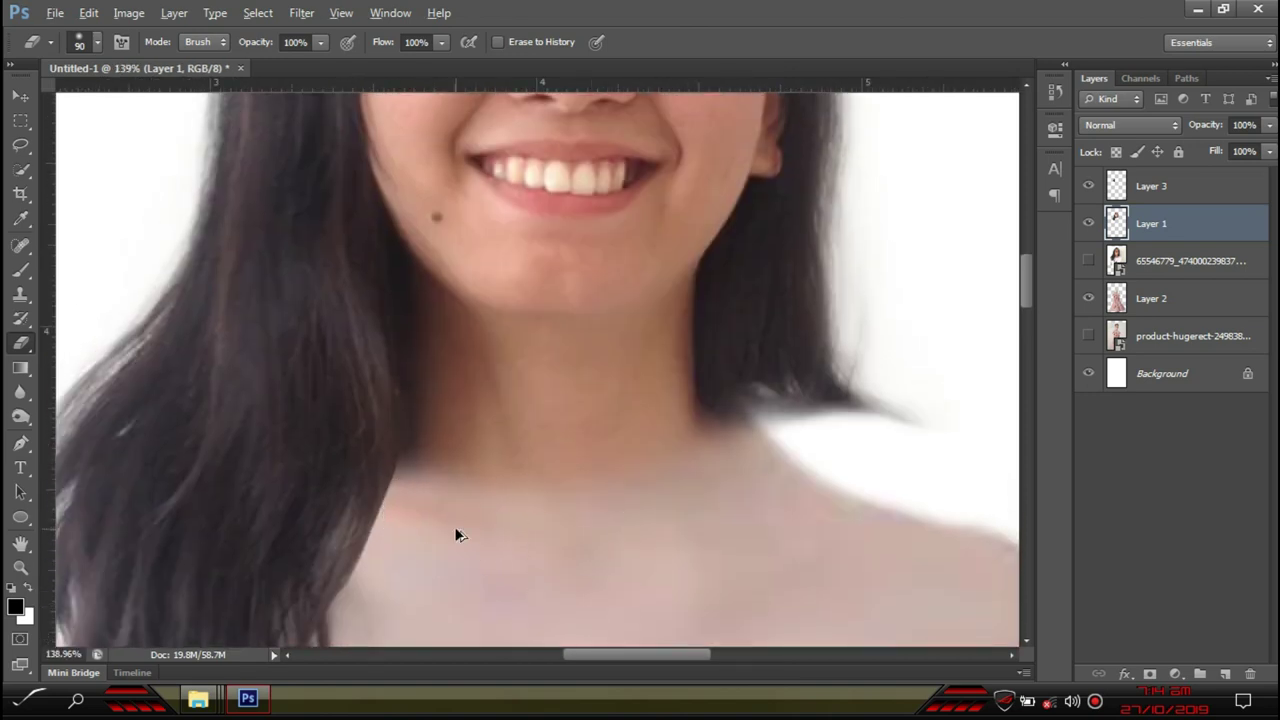
pyautogui.scroll(-4, 455, 535)
pyautogui.scroll(3, 483, 574)
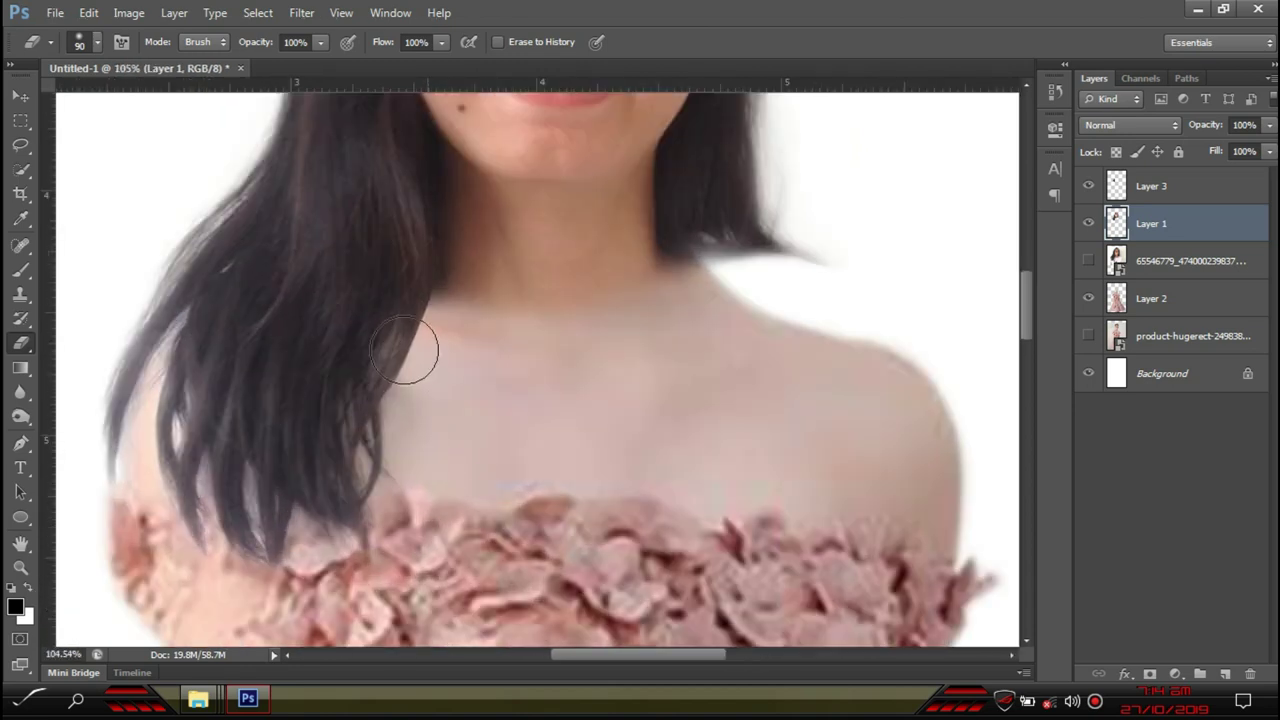
pyautogui.scroll(-3, 508, 451)
pyautogui.scroll(3, 531, 451)
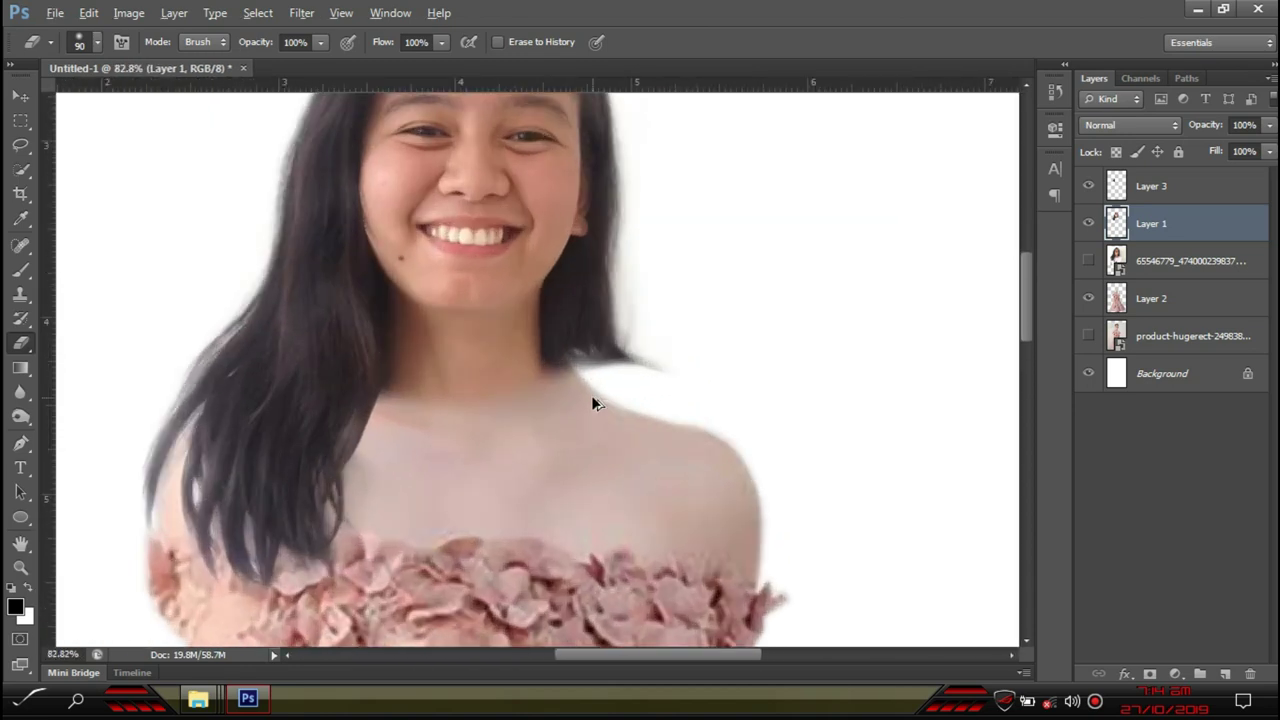
pyautogui.scroll(1, 563, 400)
pyautogui.scroll(-4, 461, 381)
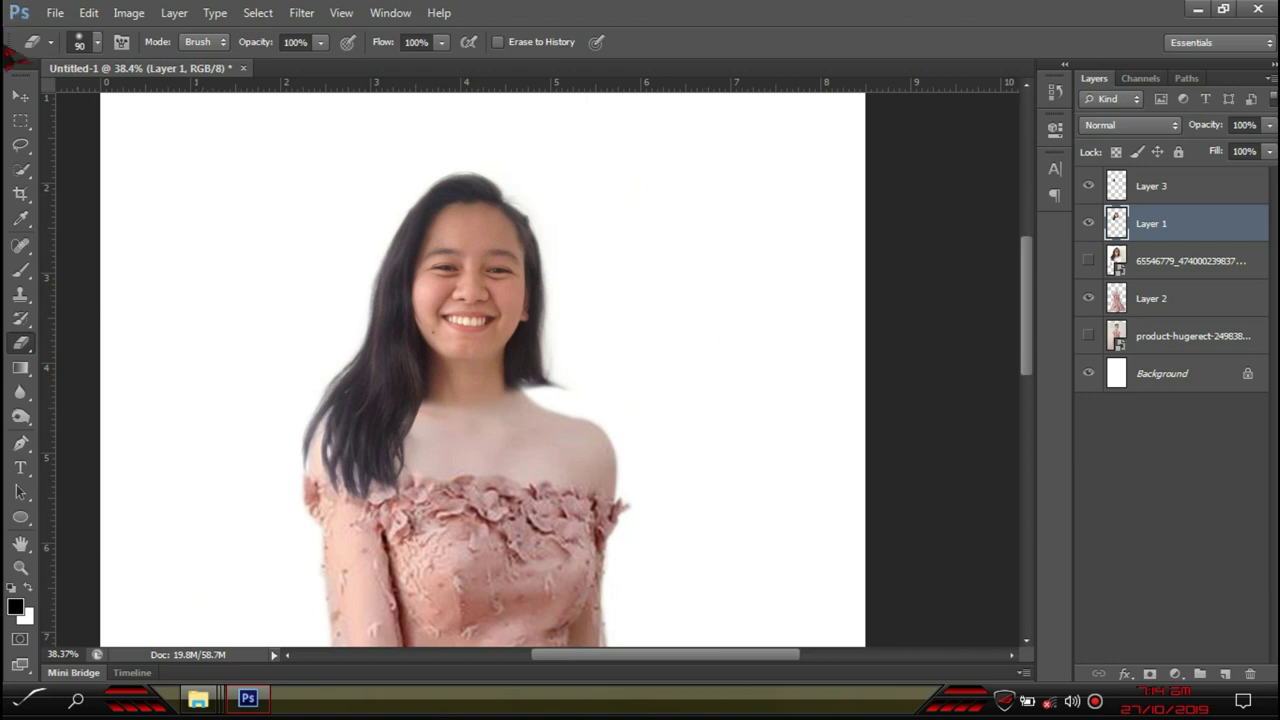
# Nudge the head layer slightly upward into place with the Move tool, then deselect it
pyautogui.click(22, 95)
pyautogui.scroll(3, 580, 380)
pyautogui.moveTo(438, 390); pyautogui.dragTo(430, 371)
pyautogui.scroll(-3, 414, 436)
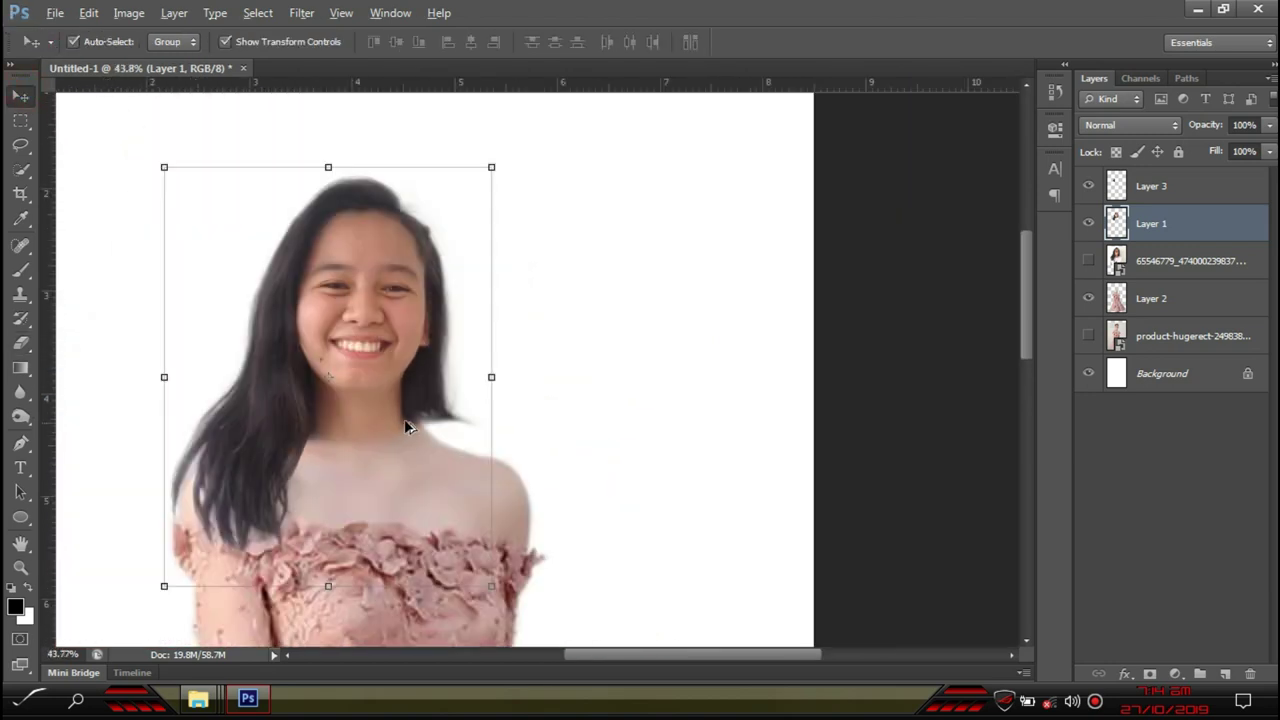
pyautogui.scroll(4, 403, 423)
pyautogui.scroll(-4, 472, 430)
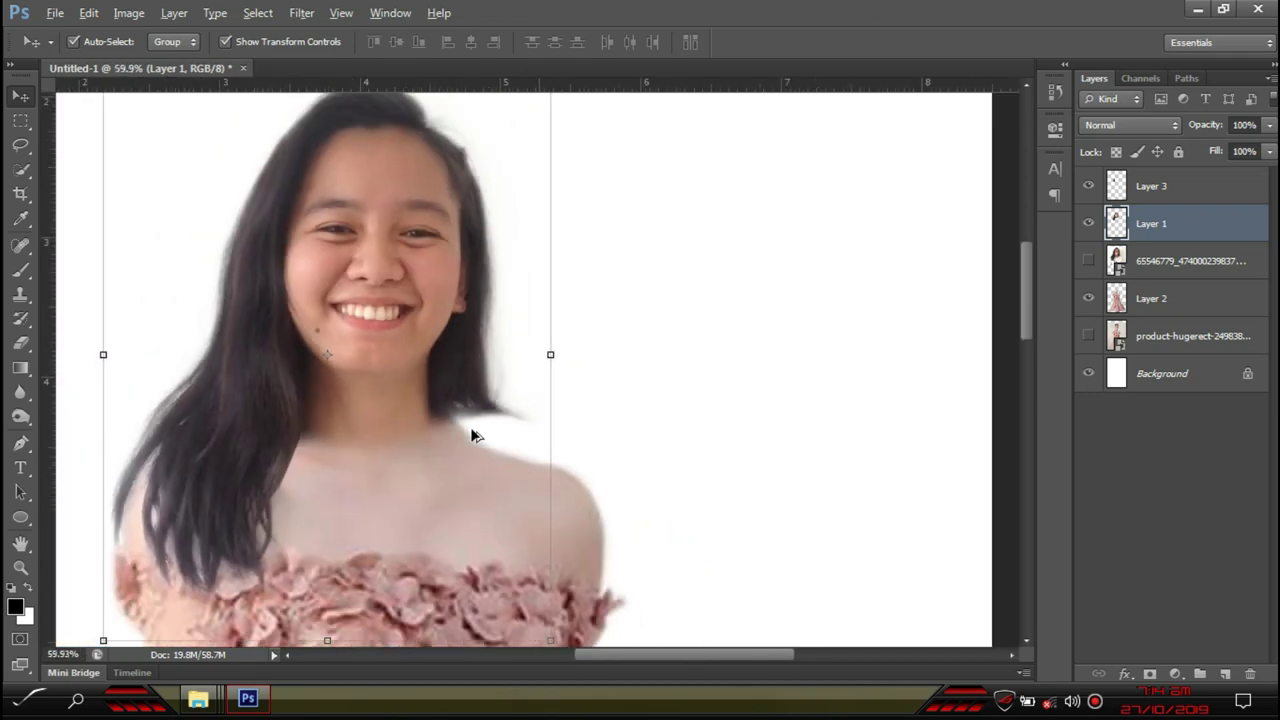
pyautogui.scroll(3, 472, 430)
pyautogui.scroll(3, 470, 433)
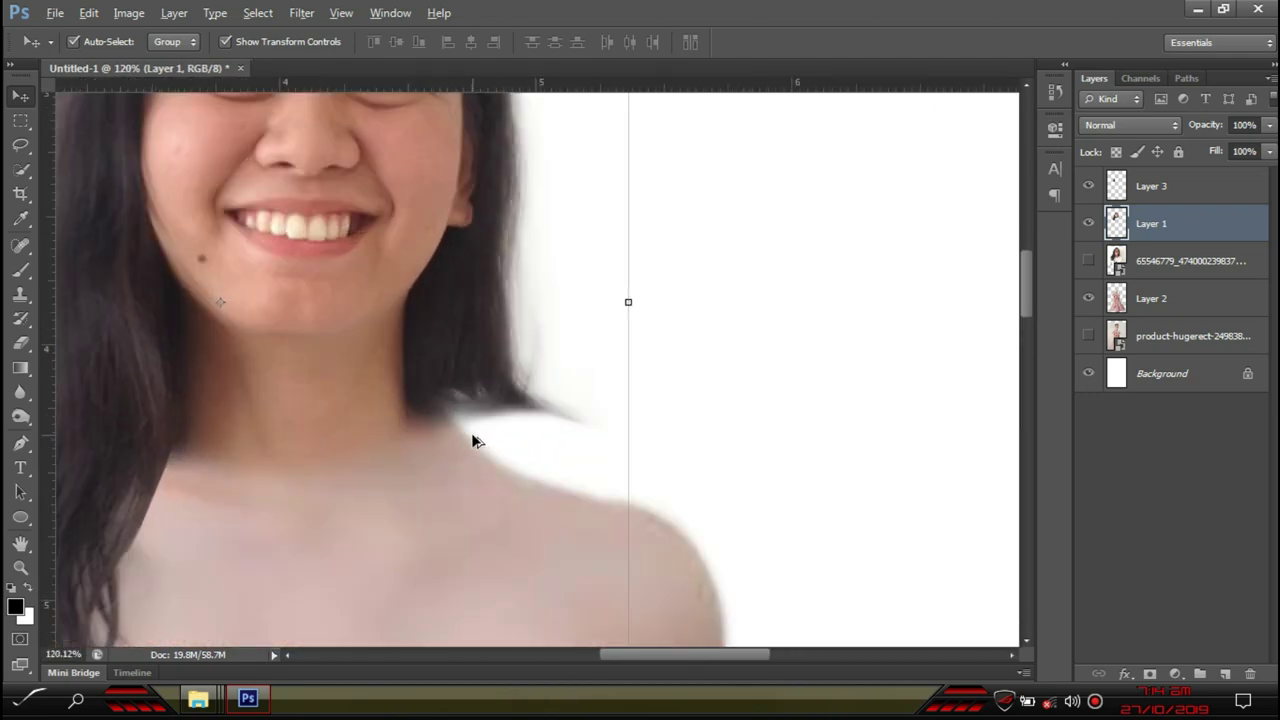
pyautogui.scroll(-4, 377, 489)
pyautogui.scroll(6, 404, 477)
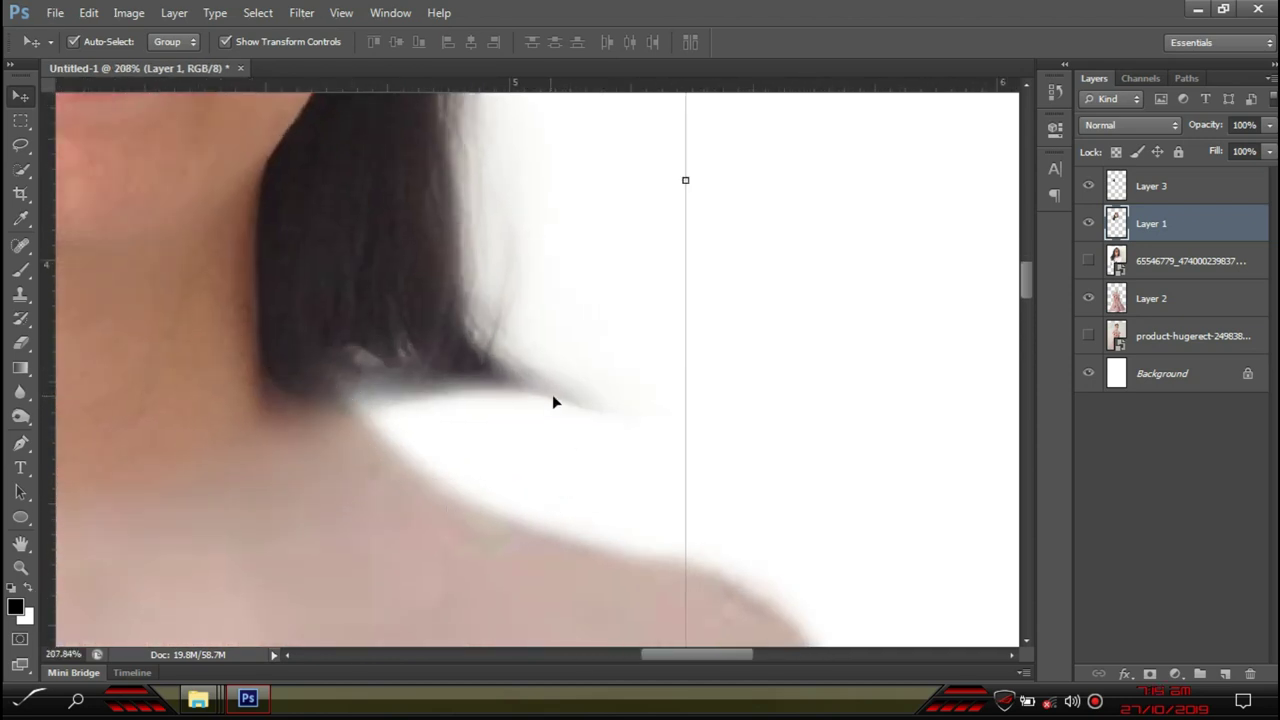
pyautogui.click(792, 425)
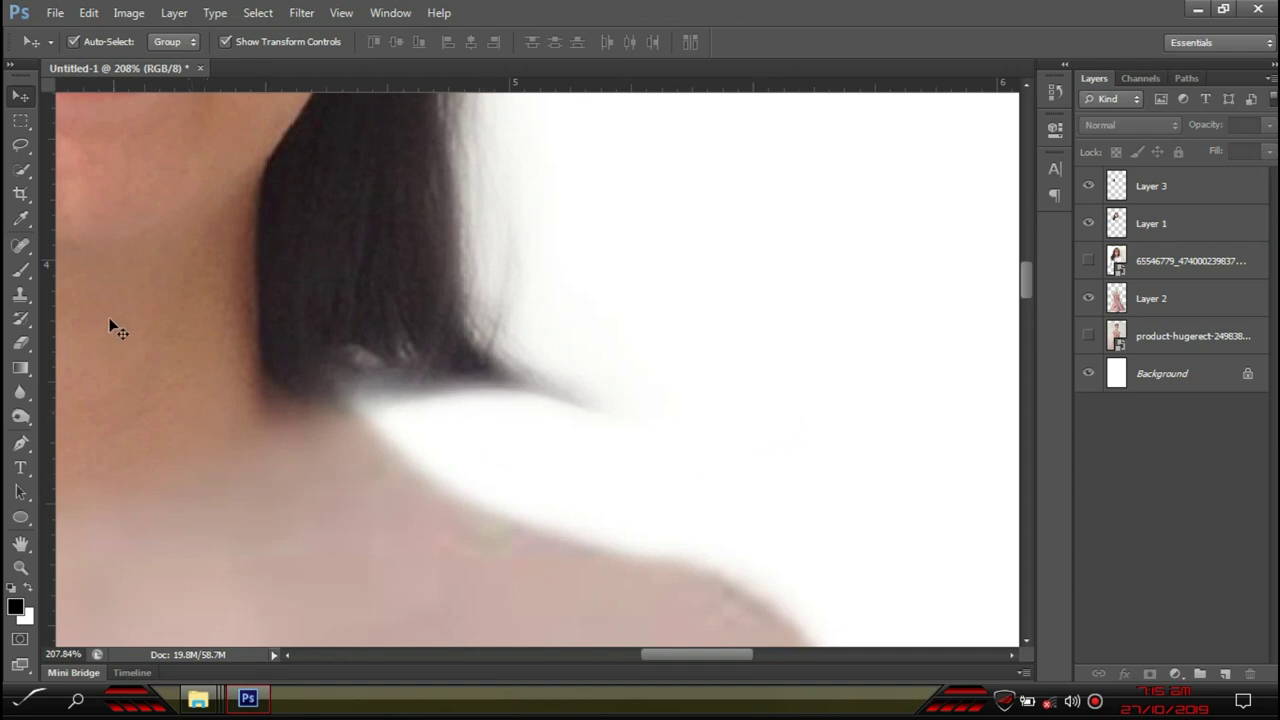
# On Layer 1, sample the dark hair with the Clone Stamp and paint it over the light patch
pyautogui.click(397, 280)
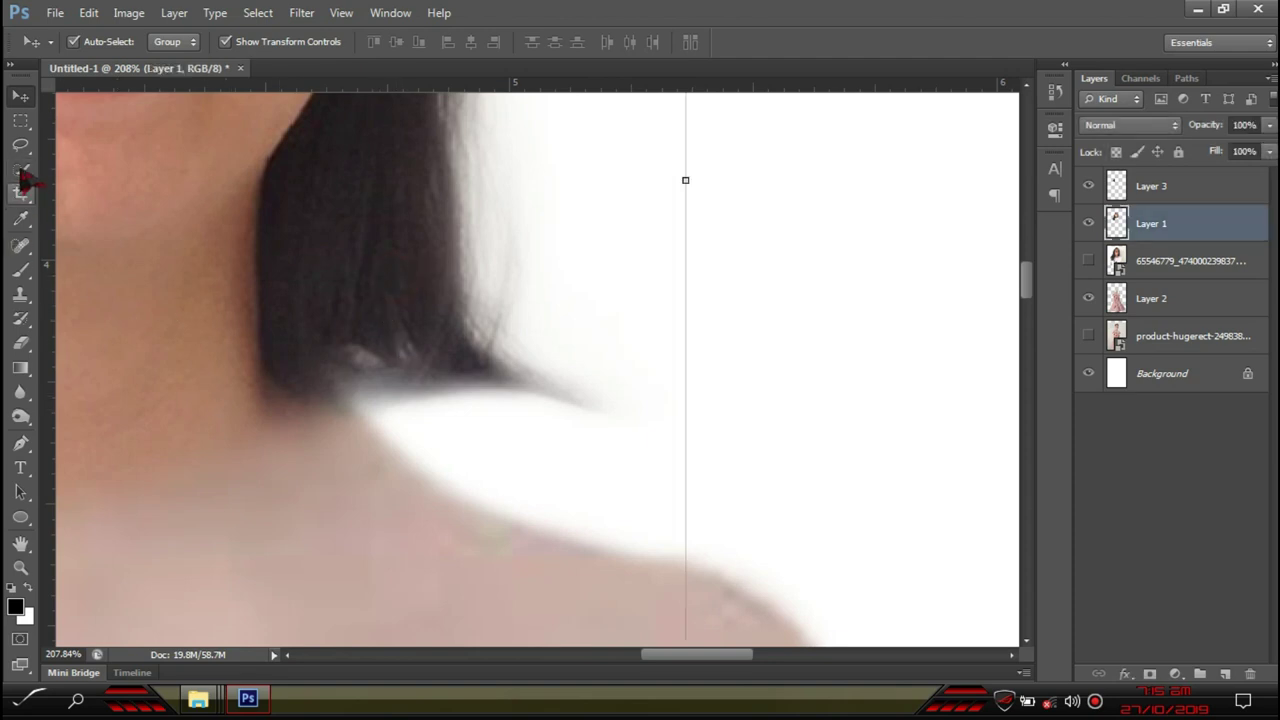
pyautogui.moveTo(22, 294); pyautogui.dragTo(50, 310)
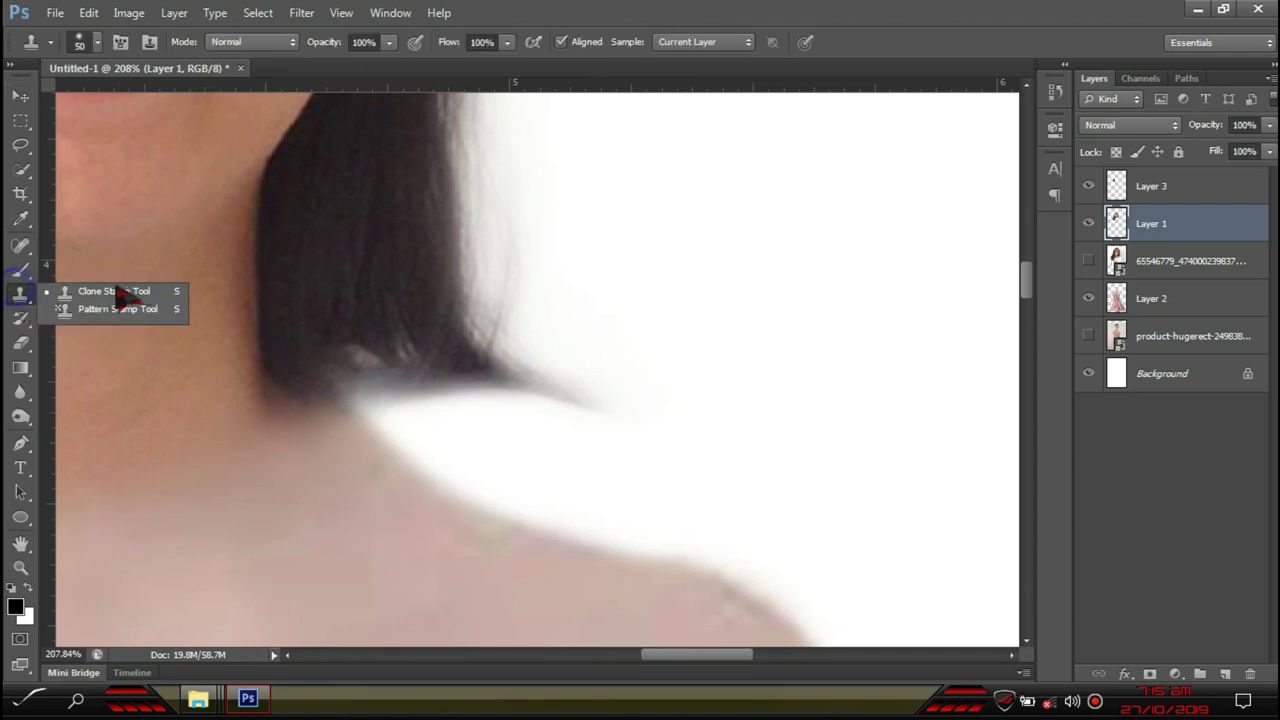
pyautogui.click(114, 292)
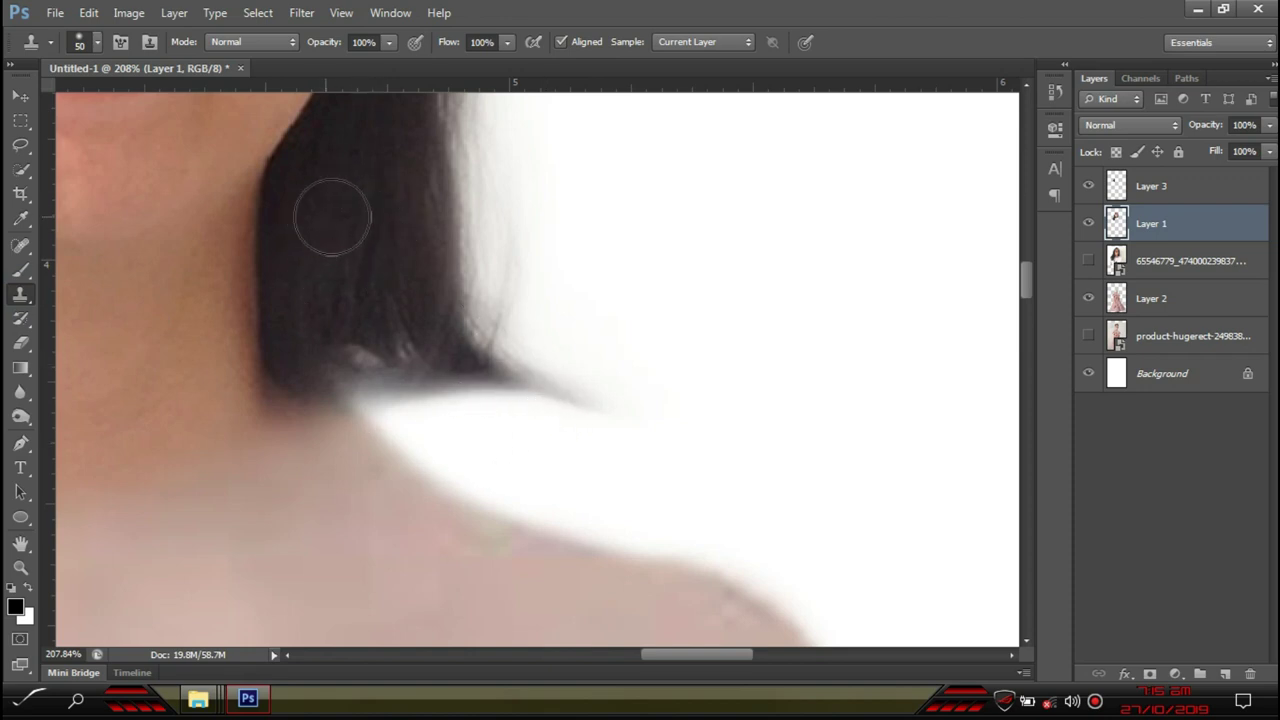
pyautogui.keyDown('alt'); pyautogui.click(378, 258); pyautogui.keyUp('alt')
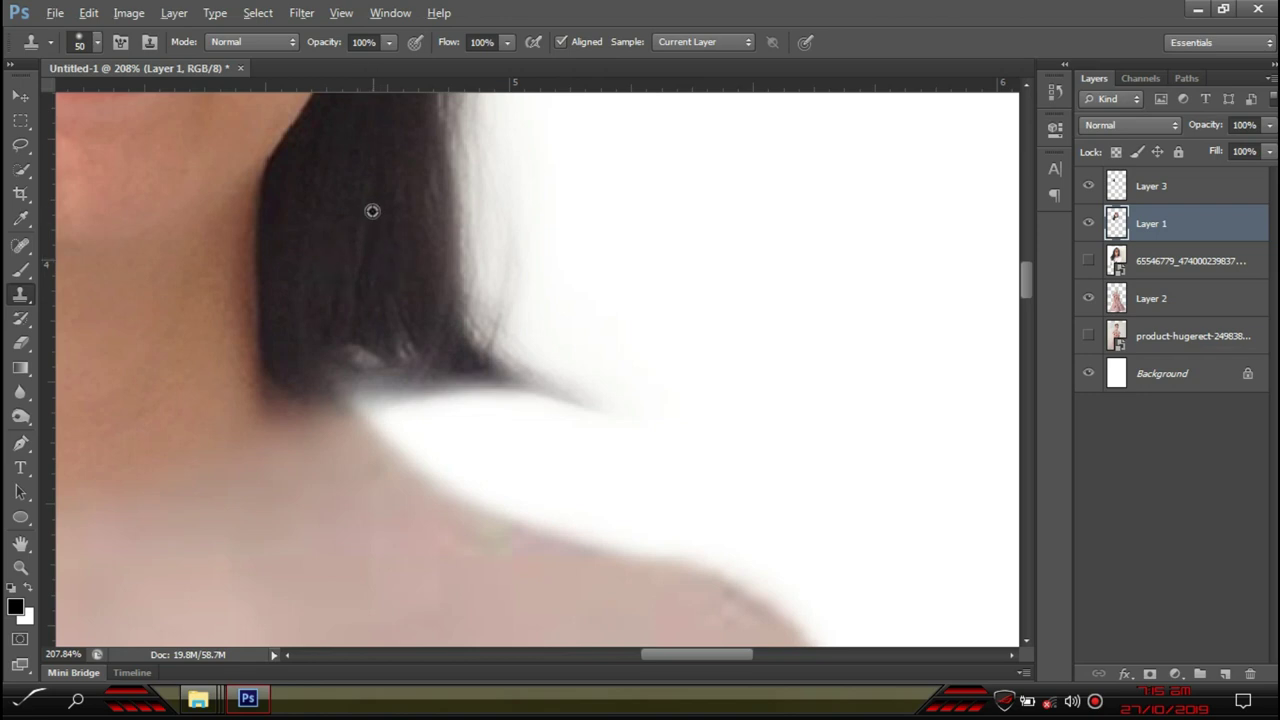
pyautogui.moveTo(380, 229)
pyautogui.mouseDown()
pyautogui.moveTo(380, 371)
pyautogui.moveTo(365, 382)
pyautogui.moveTo(349, 363)
pyautogui.moveTo(349, 380)
pyautogui.moveTo(434, 443)
pyautogui.moveTo(425, 460)
pyautogui.moveTo(320, 366)
pyautogui.moveTo(382, 434)
pyautogui.moveTo(457, 463)
pyautogui.moveTo(331, 389)
pyautogui.moveTo(488, 466)
pyautogui.moveTo(443, 451)
pyautogui.mouseUp()
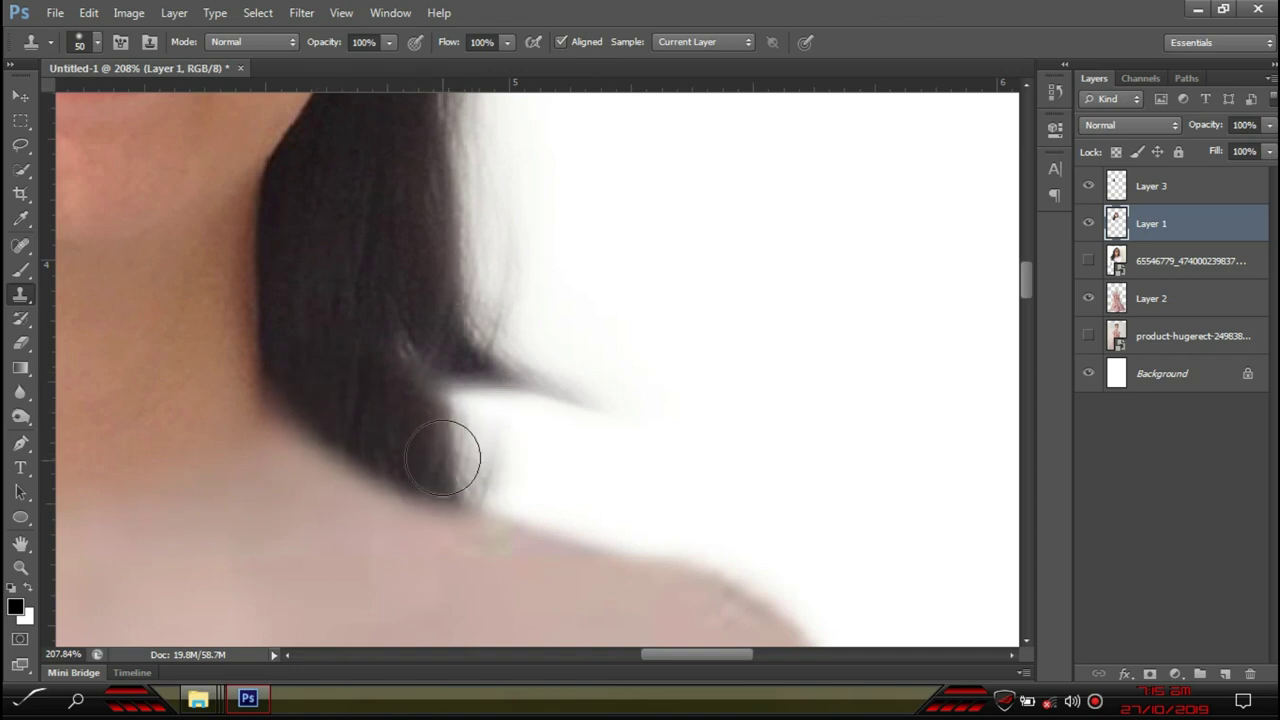
# Clone more hair to fill the white notch and cover the skin-coloured patch
pyautogui.keyDown('alt'); pyautogui.click(373, 200); pyautogui.keyUp('alt')
pyautogui.moveTo(403, 326)
pyautogui.mouseDown()
pyautogui.moveTo(421, 412)
pyautogui.moveTo(403, 232)
pyautogui.mouseUp()
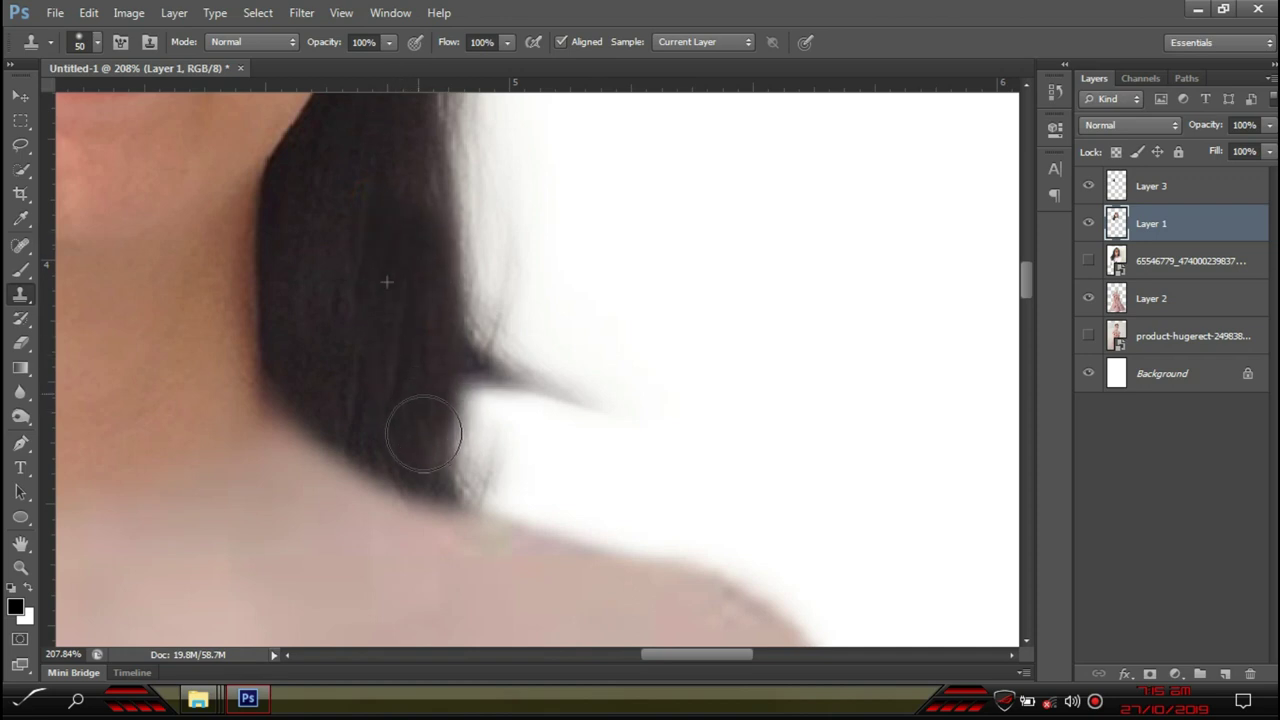
pyautogui.moveTo(403, 134); pyautogui.dragTo(415, 297)
pyautogui.keyDown('alt'); pyautogui.click(397, 346); pyautogui.keyUp('alt')
pyautogui.moveTo(367, 200); pyautogui.dragTo(395, 140)
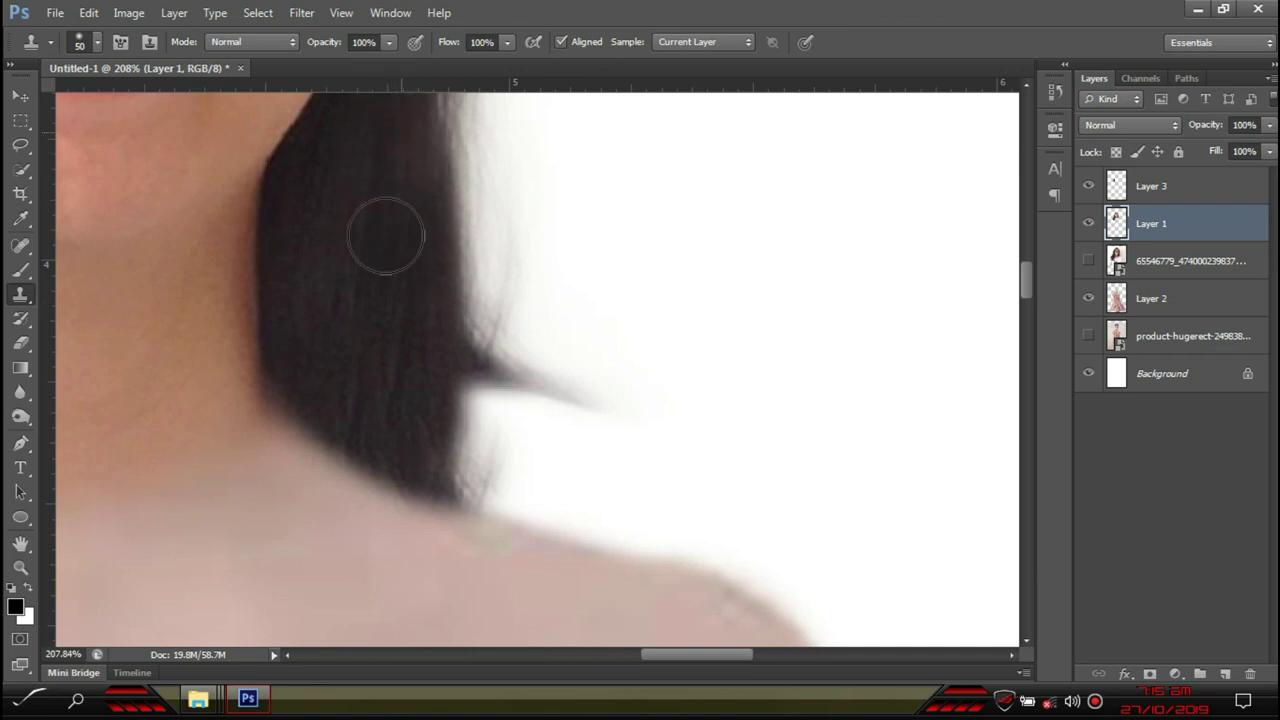
pyautogui.scroll(-3, 386, 260)
pyautogui.scroll(3, 400, 360)
pyautogui.scroll(-3, 410, 388)
# Erase the stray hair wisp right of the neck with a 60 px plain eraser
pyautogui.scroll(-2, 380, 396)
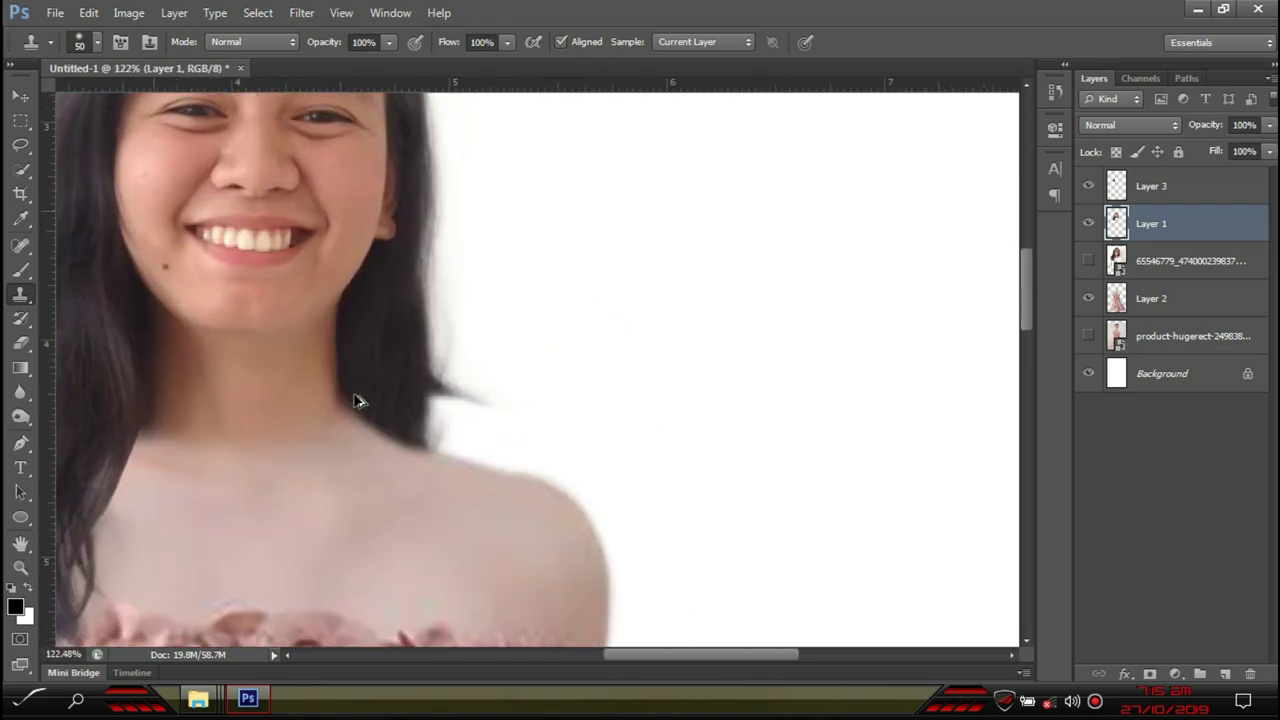
pyautogui.scroll(4, 466, 409)
pyautogui.press('e')
pyautogui.rightClick(20, 342)
pyautogui.click(125, 340)
pyautogui.press('[')
pyautogui.press('[')
pyautogui.press('[')
pyautogui.moveTo(583, 360)
pyautogui.mouseDown()
pyautogui.moveTo(577, 434)
pyautogui.moveTo(551, 320)
pyautogui.moveTo(517, 266)
pyautogui.moveTo(520, 503)
pyautogui.moveTo(518, 452)
pyautogui.mouseUp()
pyautogui.scroll(-2, 518, 452)
pyautogui.scroll(-3, 518, 452)
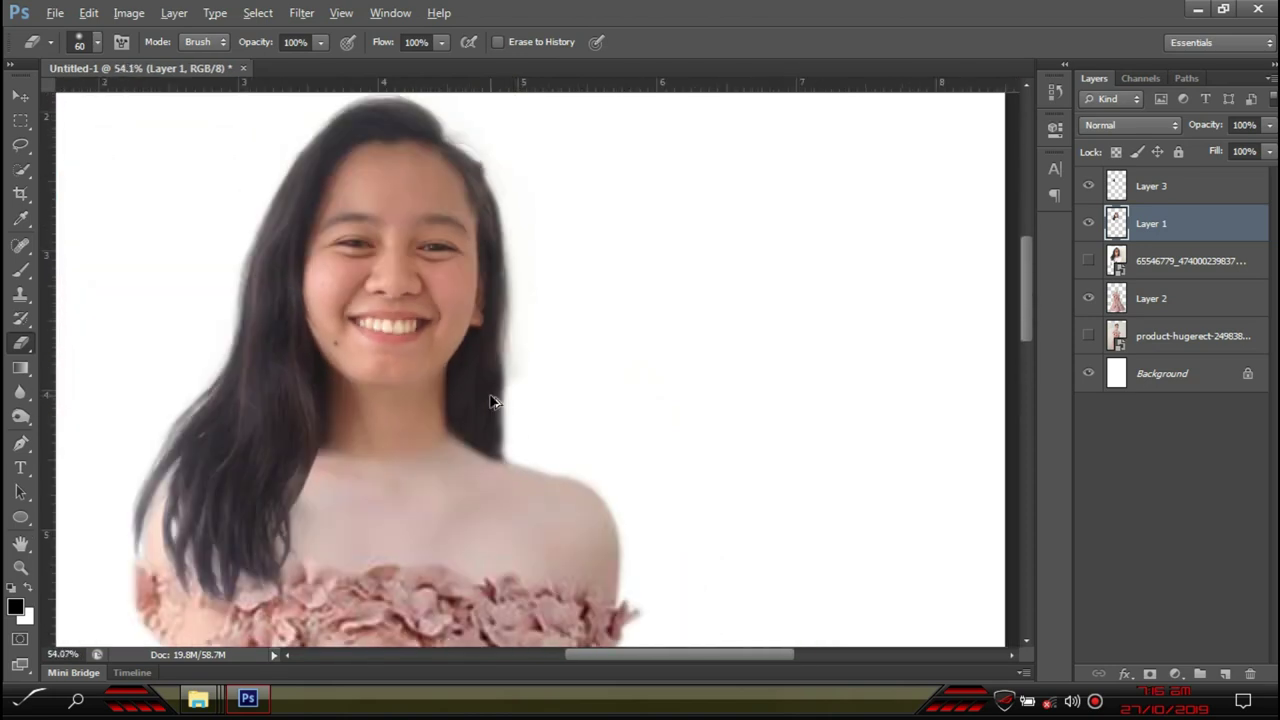
pyautogui.scroll(-3, 483, 385)
# Switch to the Move tool and deselect the head layer
pyautogui.click(20, 95)
pyautogui.scroll(3, 556, 318)
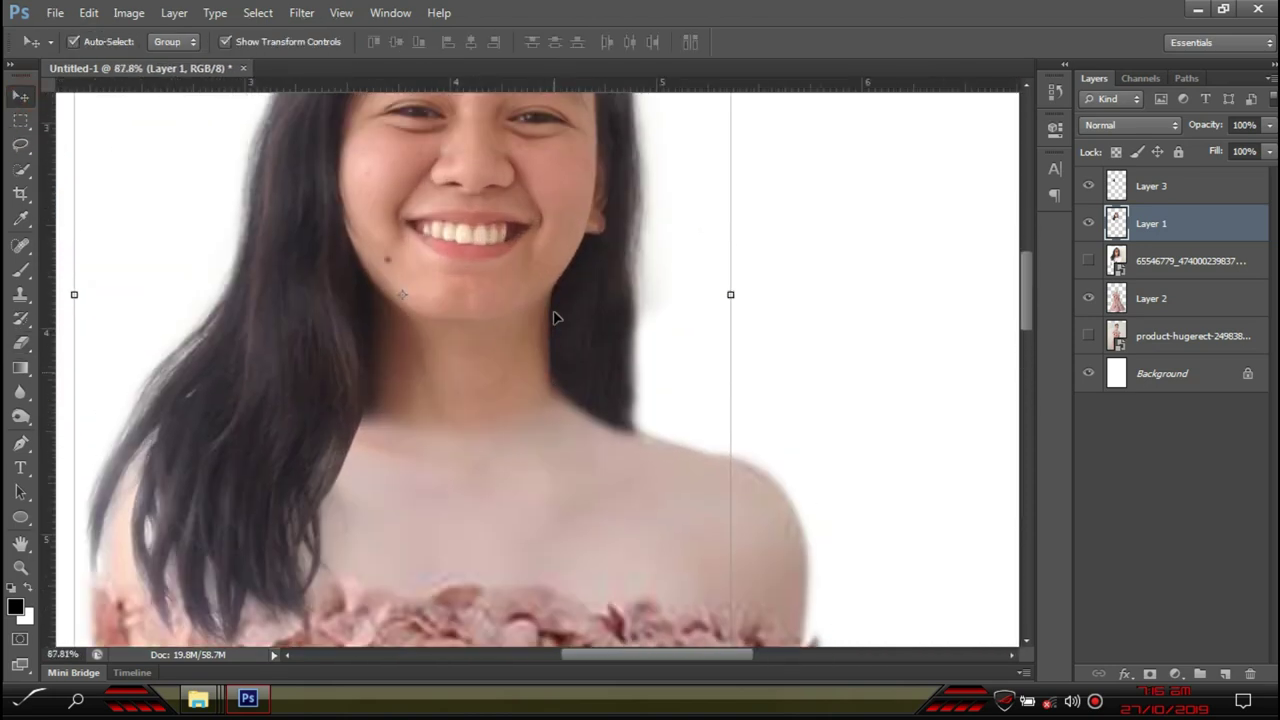
pyautogui.scroll(-3, 556, 318)
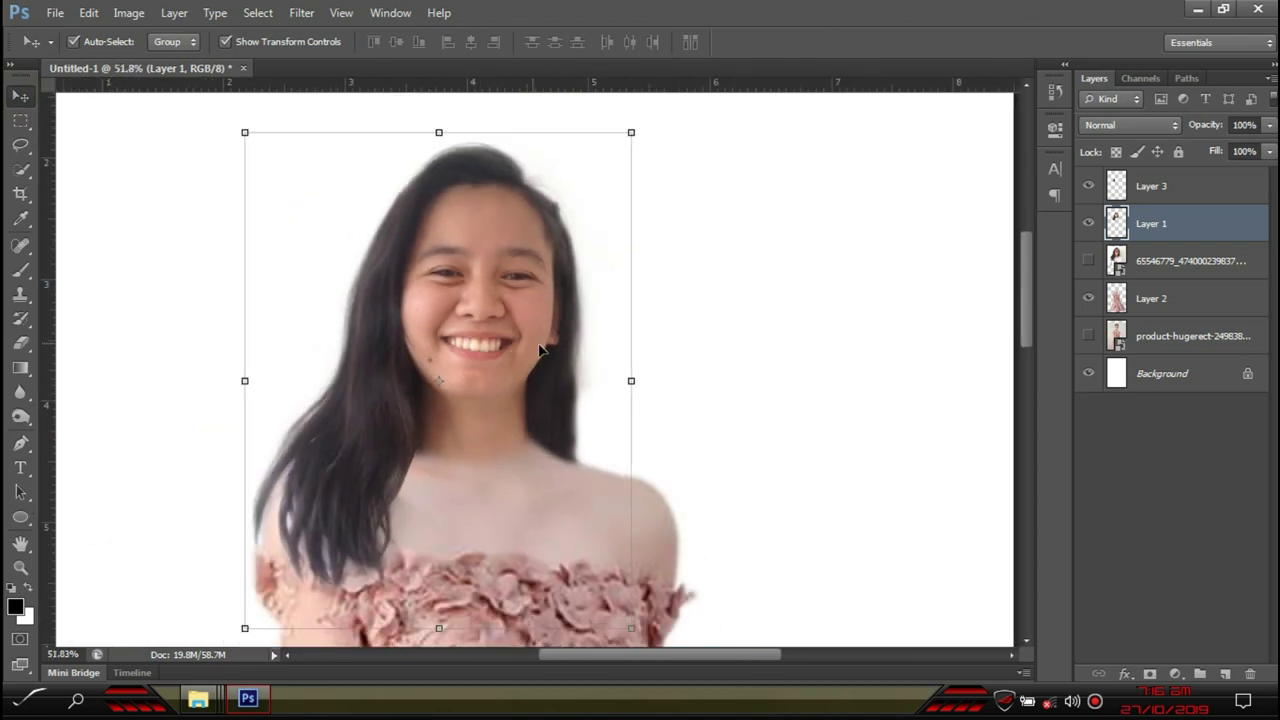
pyautogui.click(849, 404)
pyautogui.scroll(3, 527, 309)
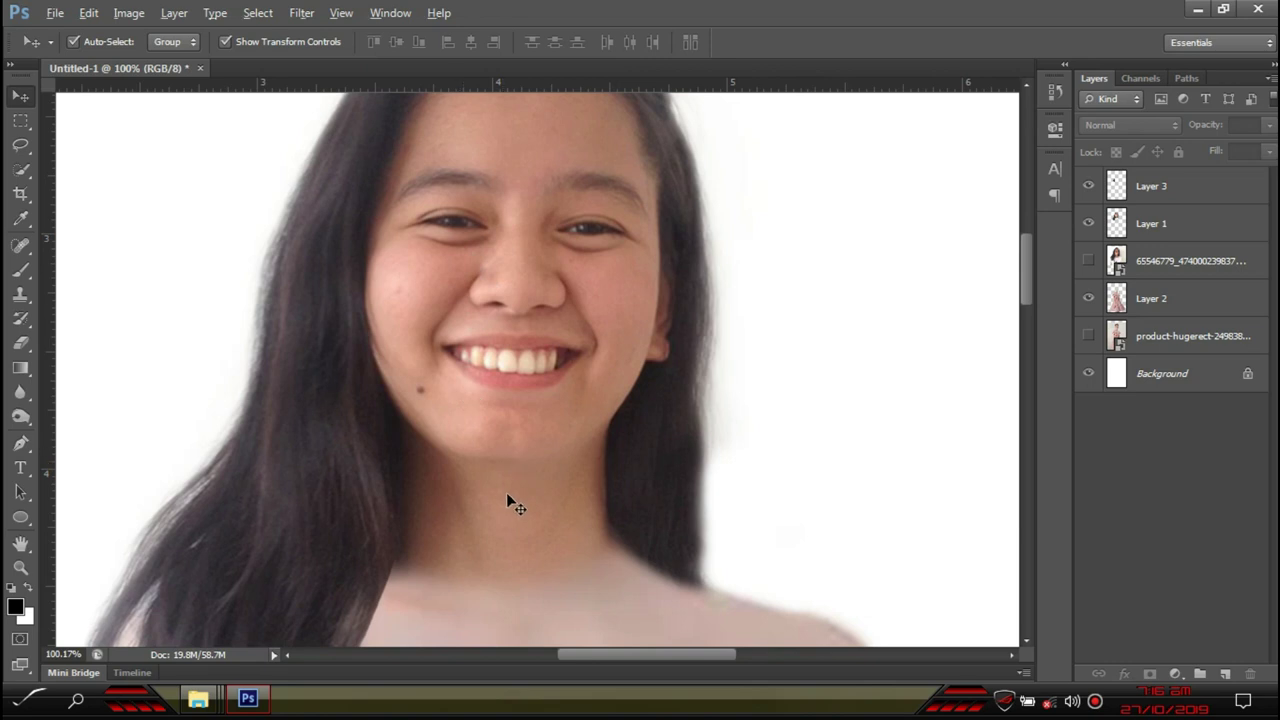
pyautogui.scroll(2, 512, 450)
pyautogui.scroll(-4, 522, 418)
pyautogui.scroll(2, 570, 580)
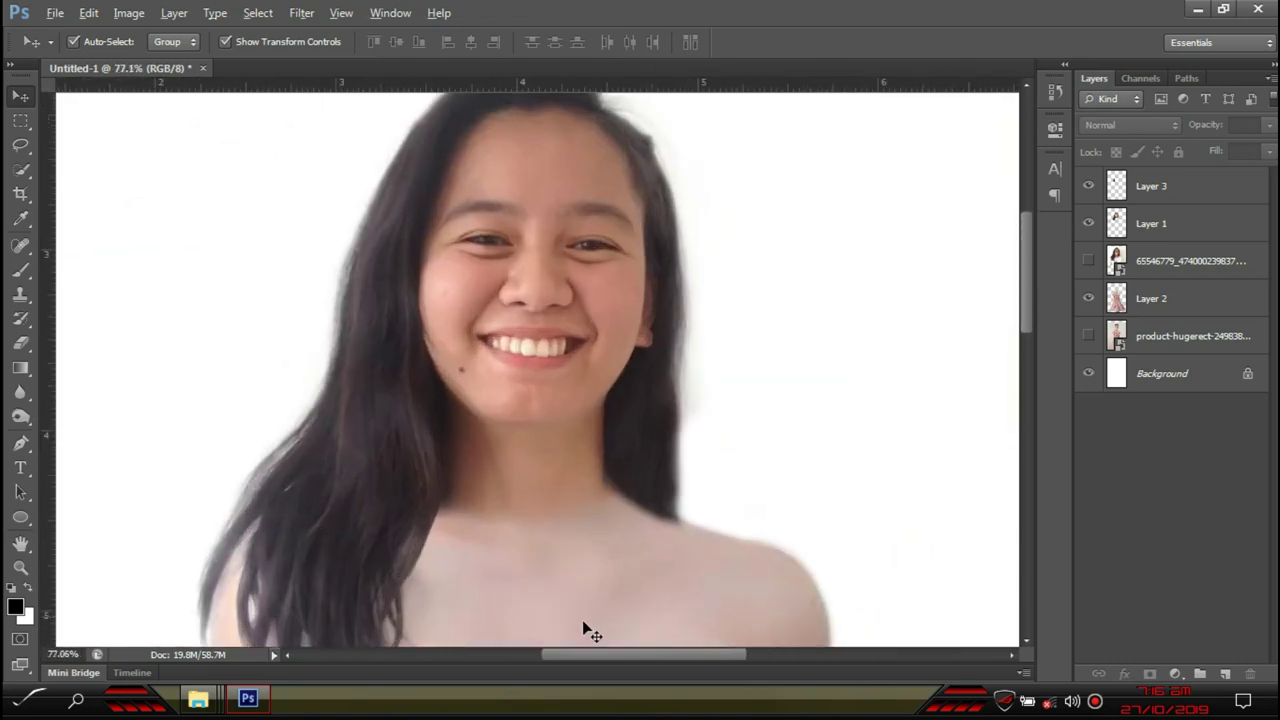
pyautogui.scroll(2, 590, 632)
pyautogui.scroll(-6, 574, 609)
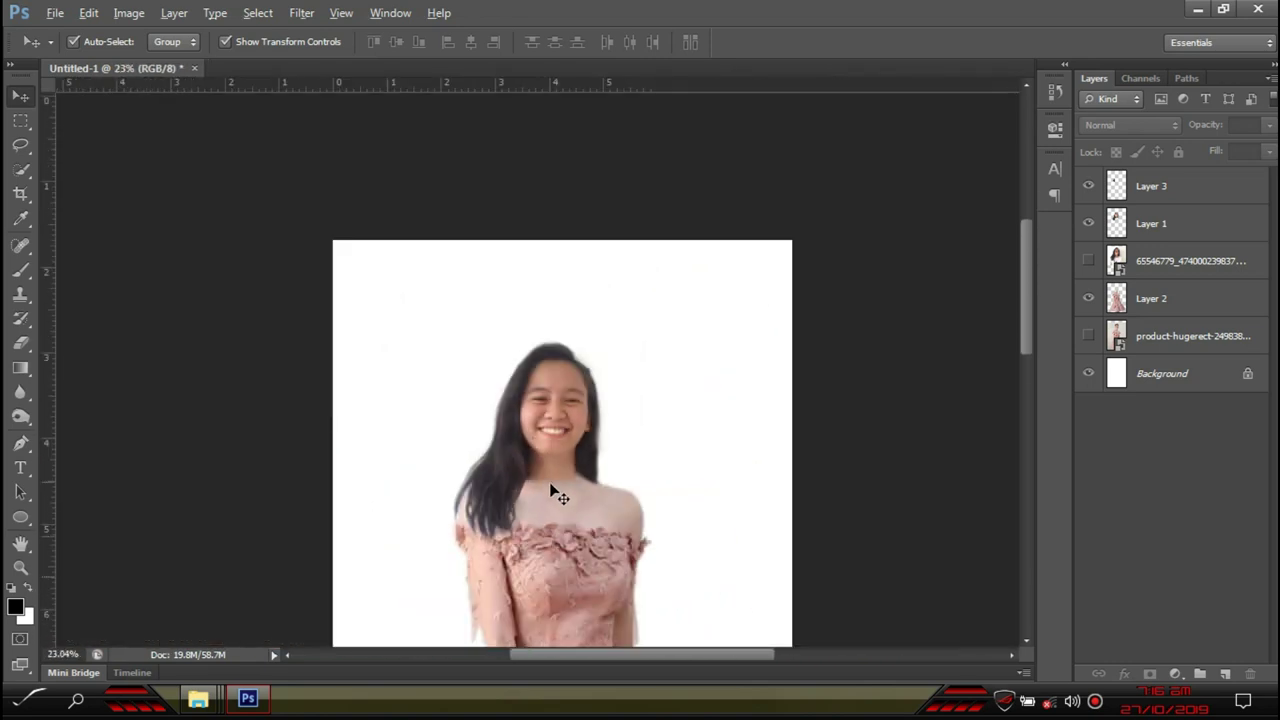
pyautogui.scroll(-5, 677, 537)
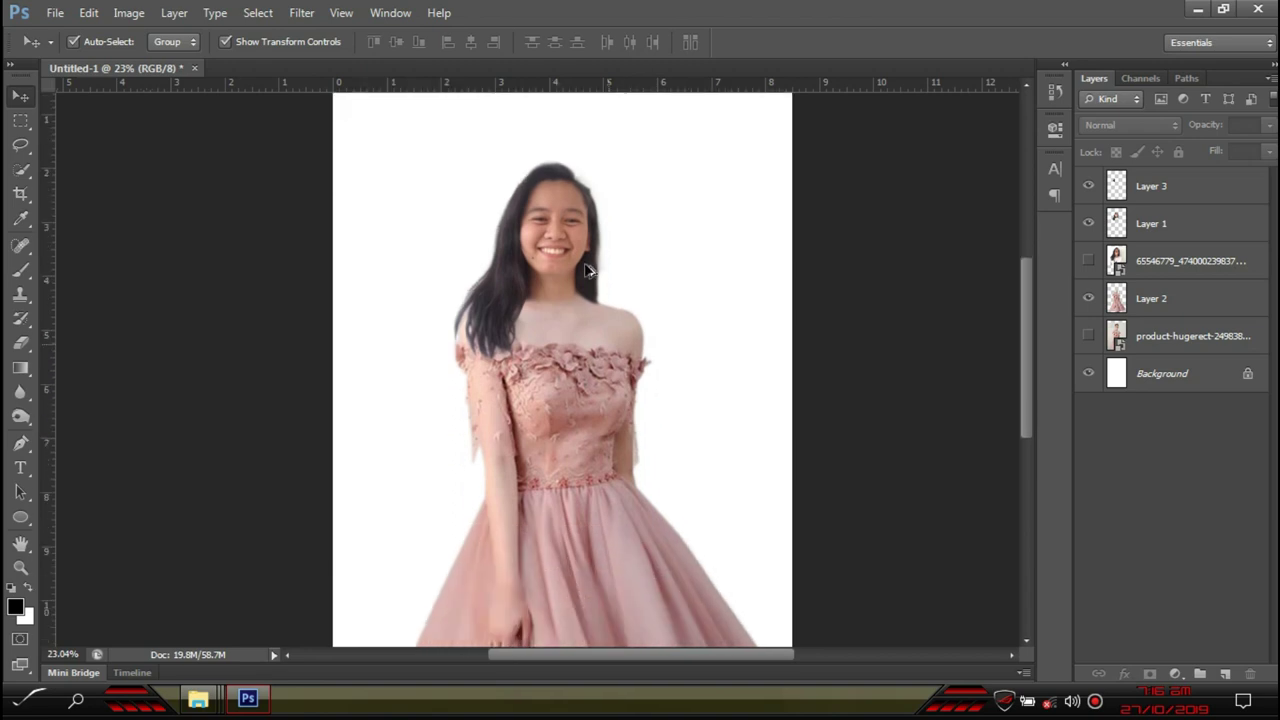
pyautogui.scroll(3, 588, 270)
pyautogui.scroll(1, 705, 295)
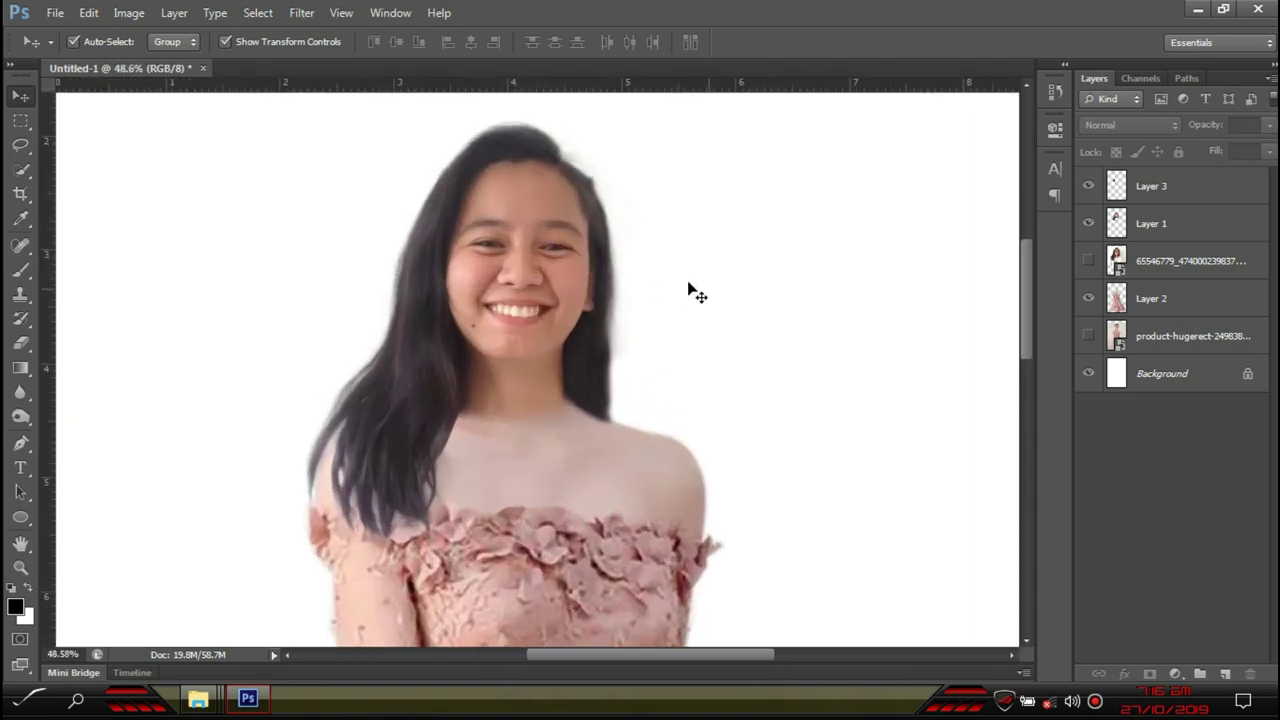
# Pick the hair piece Layer 3, leave it in place, and add Layer 1 to the selection
pyautogui.click(510, 280)
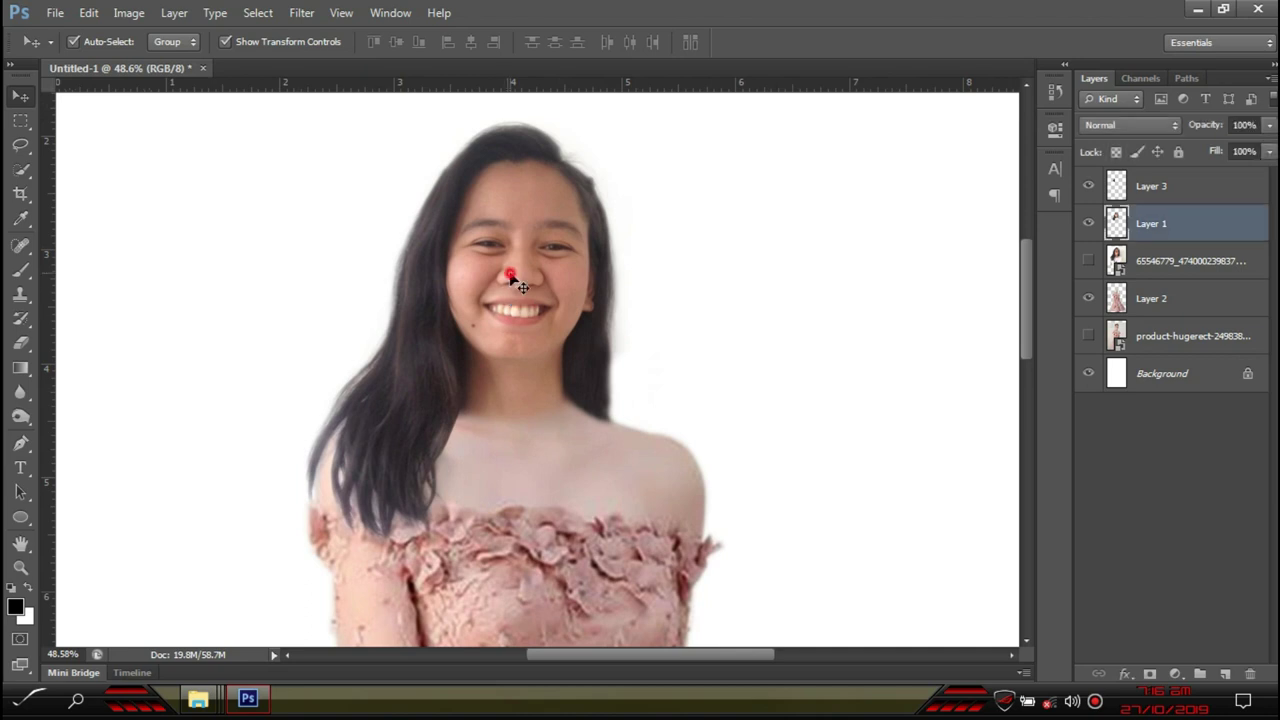
pyautogui.click(450, 440)
pyautogui.scroll(7, 450, 440)
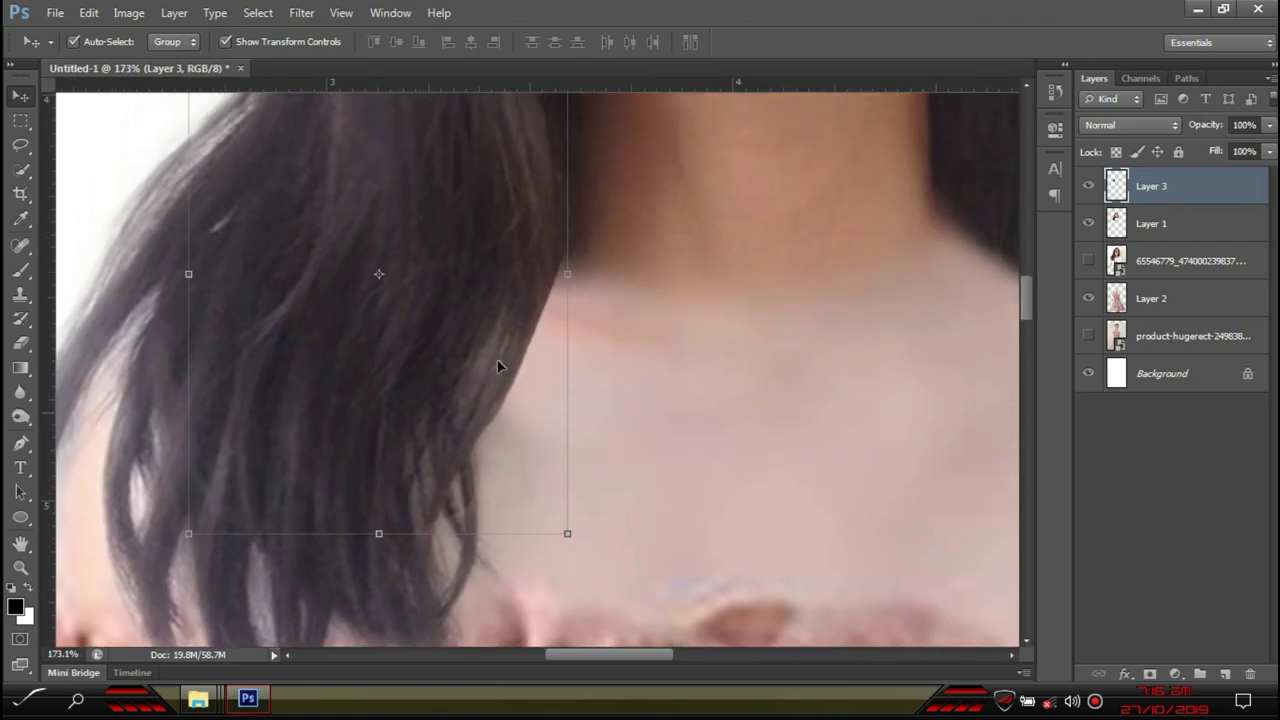
pyautogui.moveTo(499, 366)
pyautogui.mouseDown()
pyautogui.moveTo(246, 280)
pyautogui.moveTo(505, 337)
pyautogui.moveTo(277, 337)
pyautogui.moveTo(514, 363)
pyautogui.mouseUp()
pyautogui.scroll(-4, 505, 337)
pyautogui.scroll(2, 697, 381)
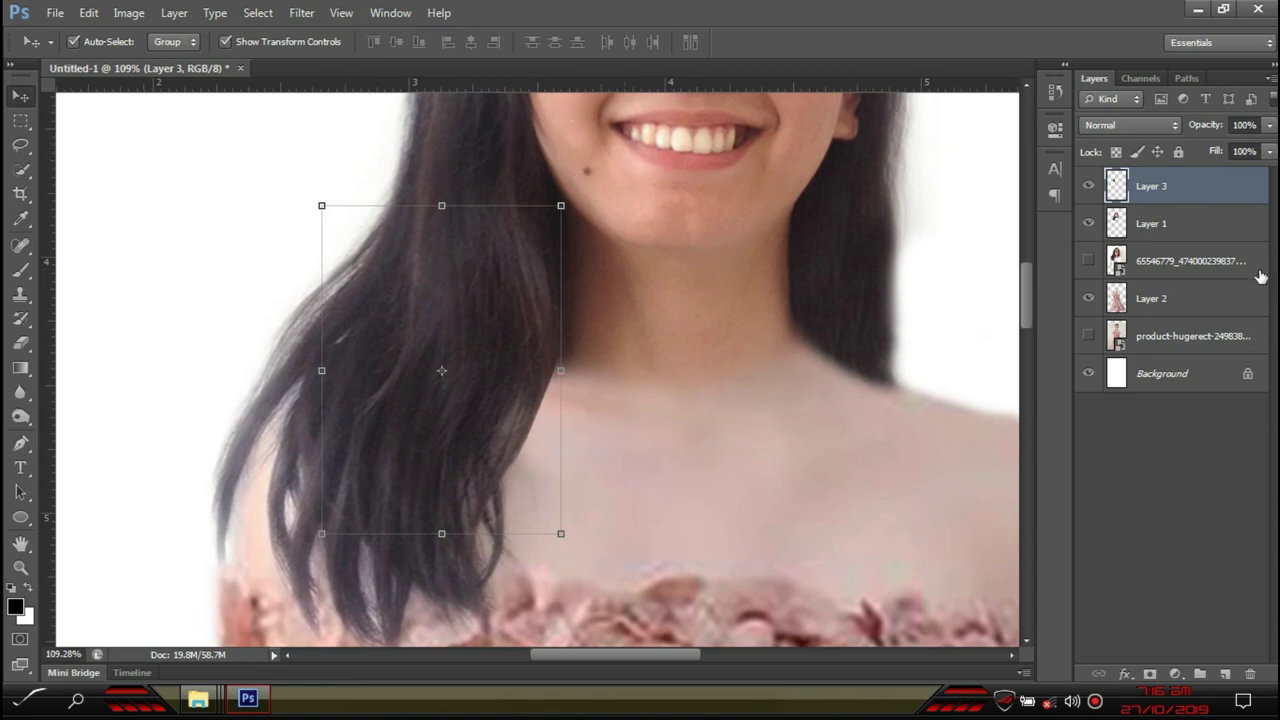
pyautogui.scroll(2, 640, 310)
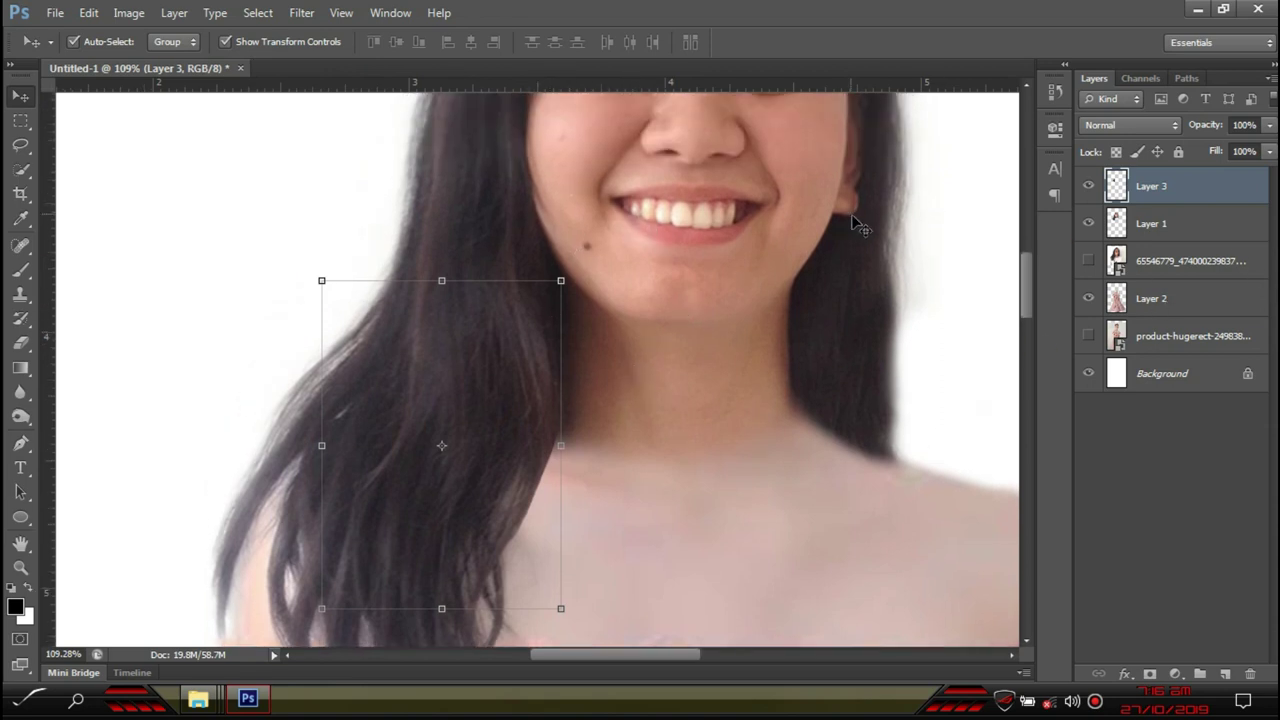
pyautogui.keyDown('shift'); pyautogui.click(1208, 228); pyautogui.keyUp('shift')
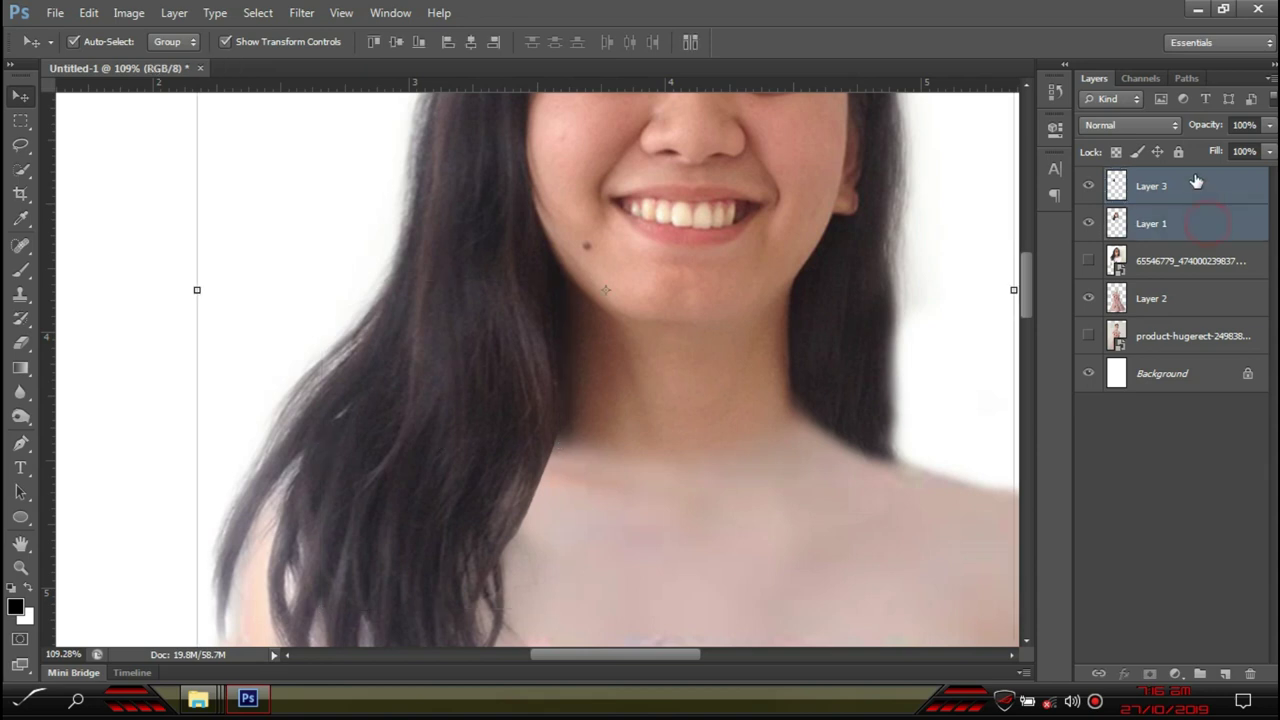
# Merge Layer 3 and Layer 1 into one head layer and commit the pending transform
pyautogui.rightClick(1205, 236)
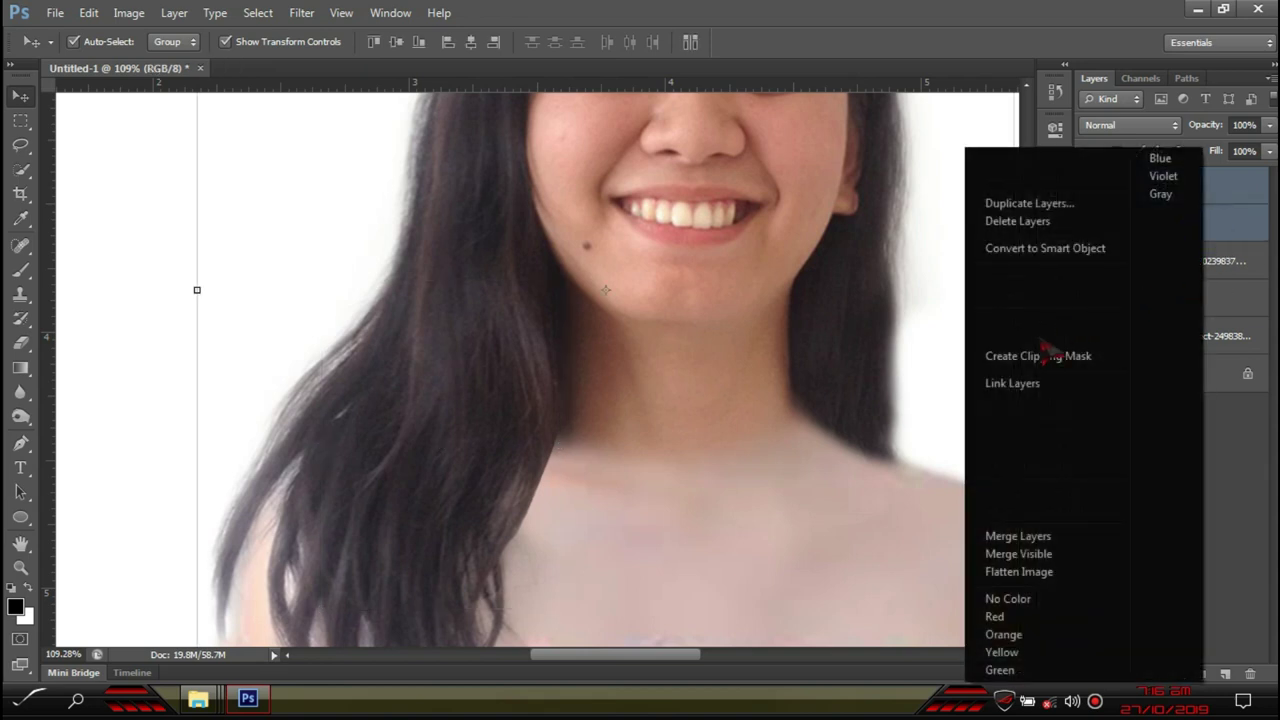
pyautogui.click(1018, 537)
pyautogui.scroll(-3, 601, 430)
pyautogui.hotkey('ctrl', 't')
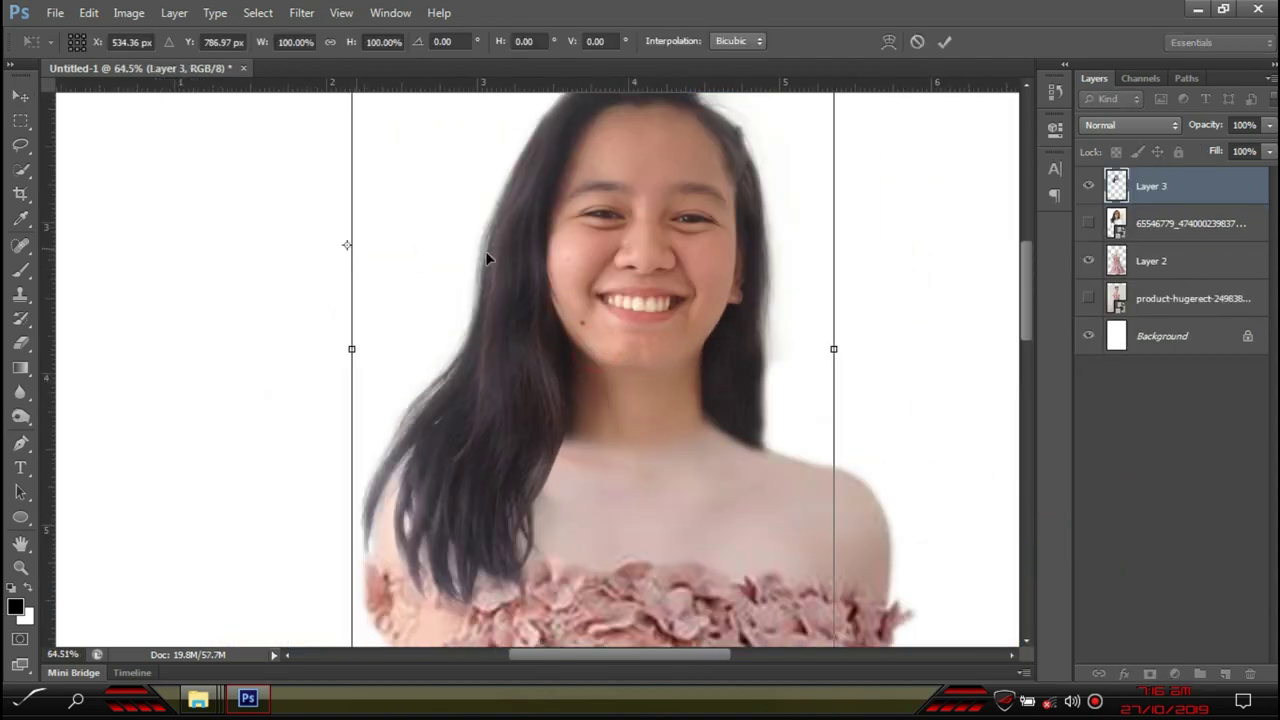
pyautogui.press('Return')
# Test-move the merged head off the body twice, undoing each move
pyautogui.moveTo(639, 300); pyautogui.dragTo(284, 236)
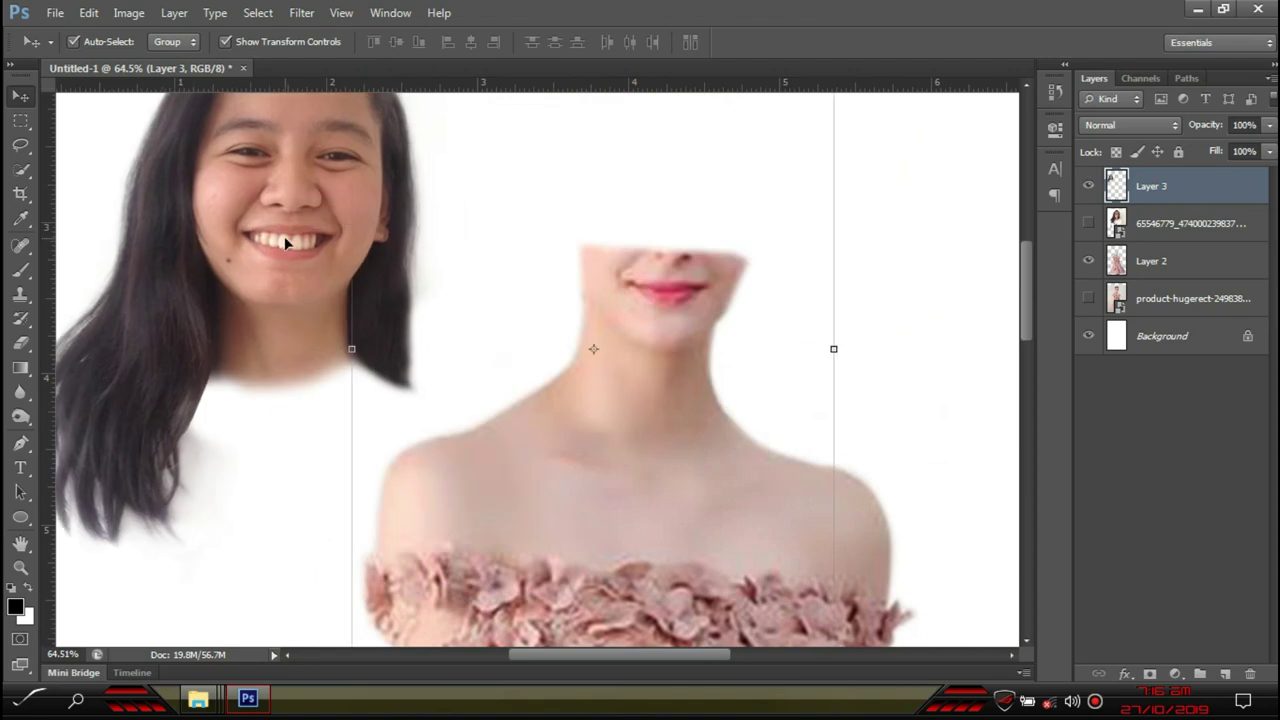
pyautogui.hotkey('ctrl', 'z')
pyautogui.moveTo(696, 312); pyautogui.dragTo(449, 226)
pyautogui.hotkey('ctrl', 'z')
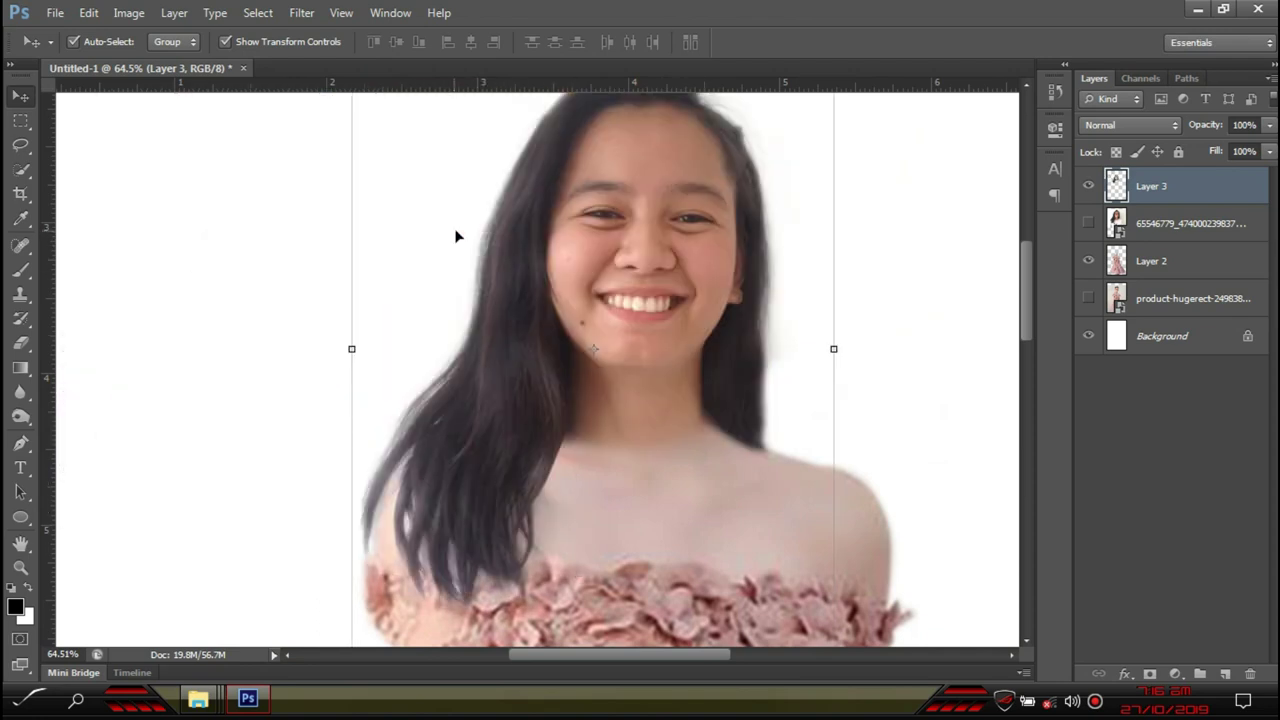
pyautogui.scroll(3, 743, 434)
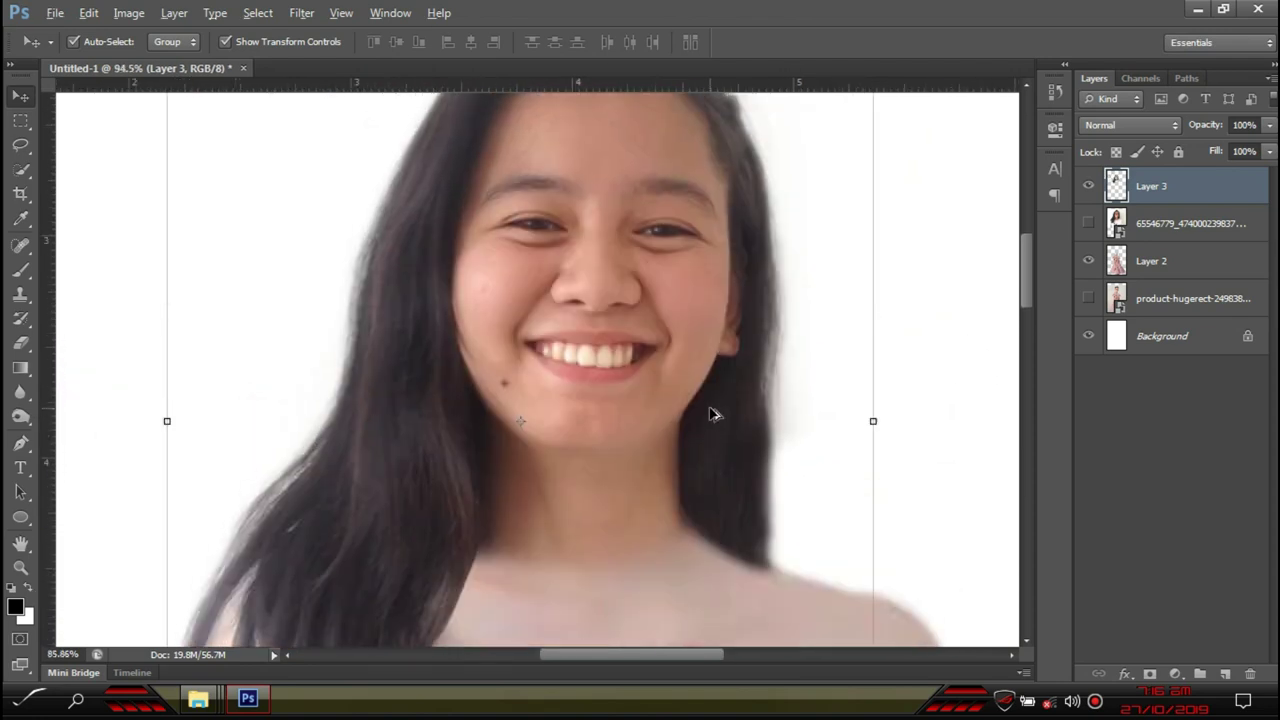
pyautogui.scroll(-3, 713, 414)
pyautogui.scroll(-5, 714, 508)
# Select Layer 2, then make the head layer, Layer 3, active again
pyautogui.click(695, 482)
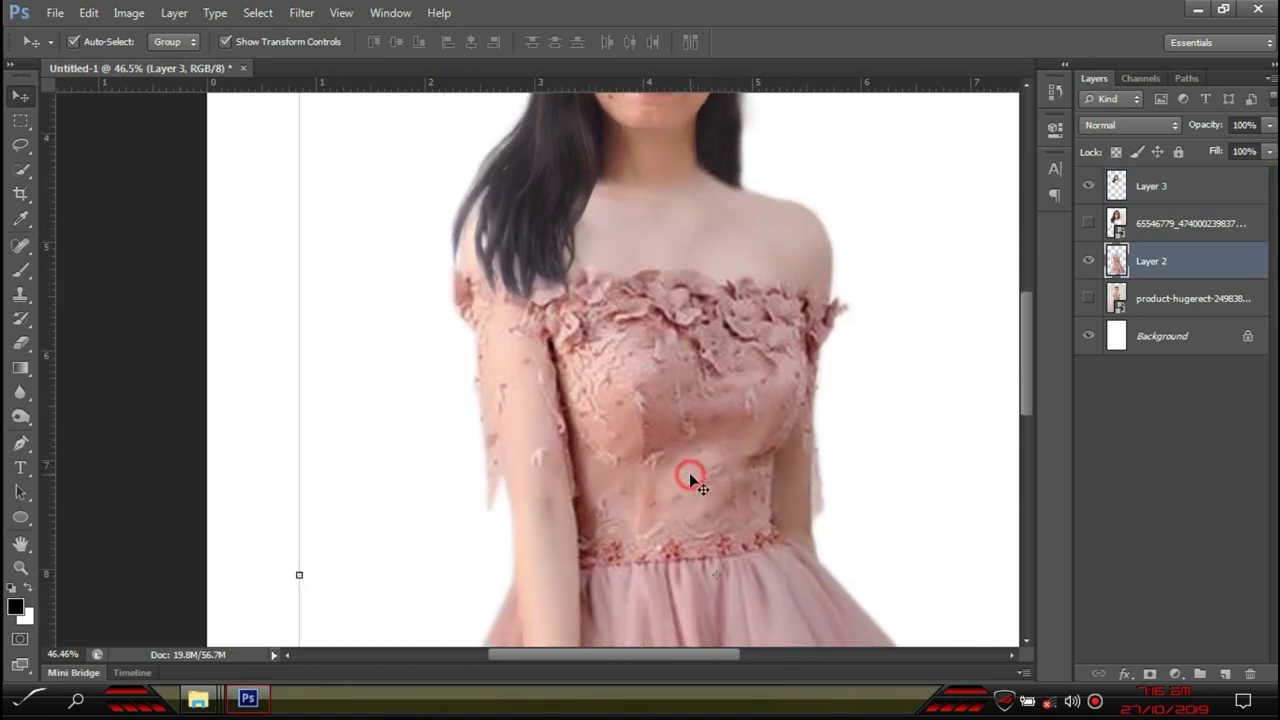
pyautogui.scroll(-3, 690, 480)
pyautogui.scroll(3, 835, 495)
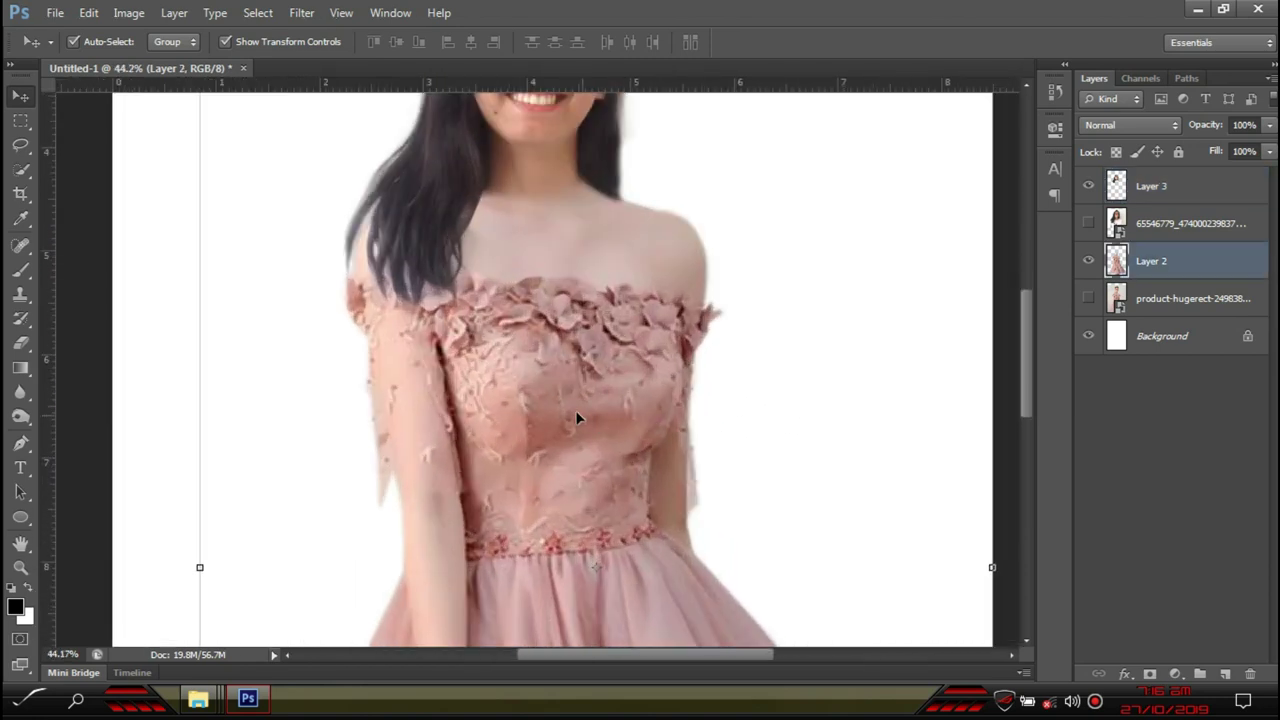
pyautogui.scroll(5, 571, 420)
pyautogui.scroll(2, 507, 318)
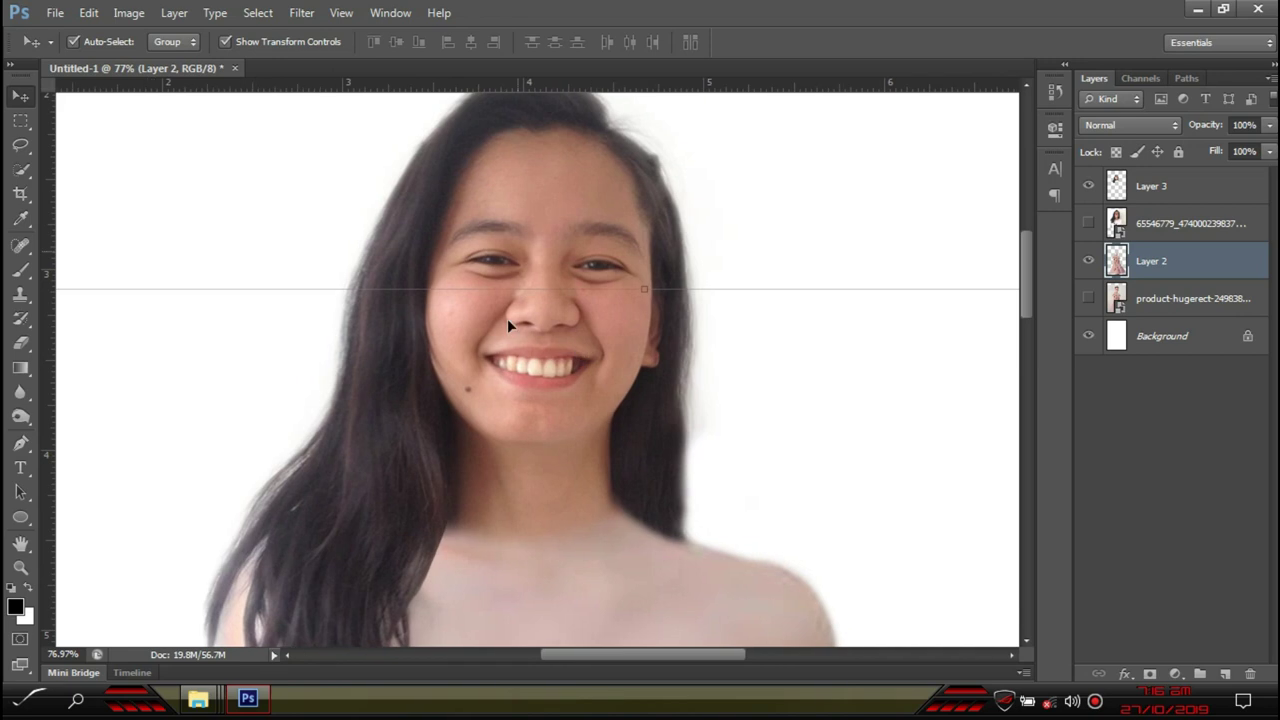
pyautogui.click(543, 232)
pyautogui.scroll(-1, 560, 400)
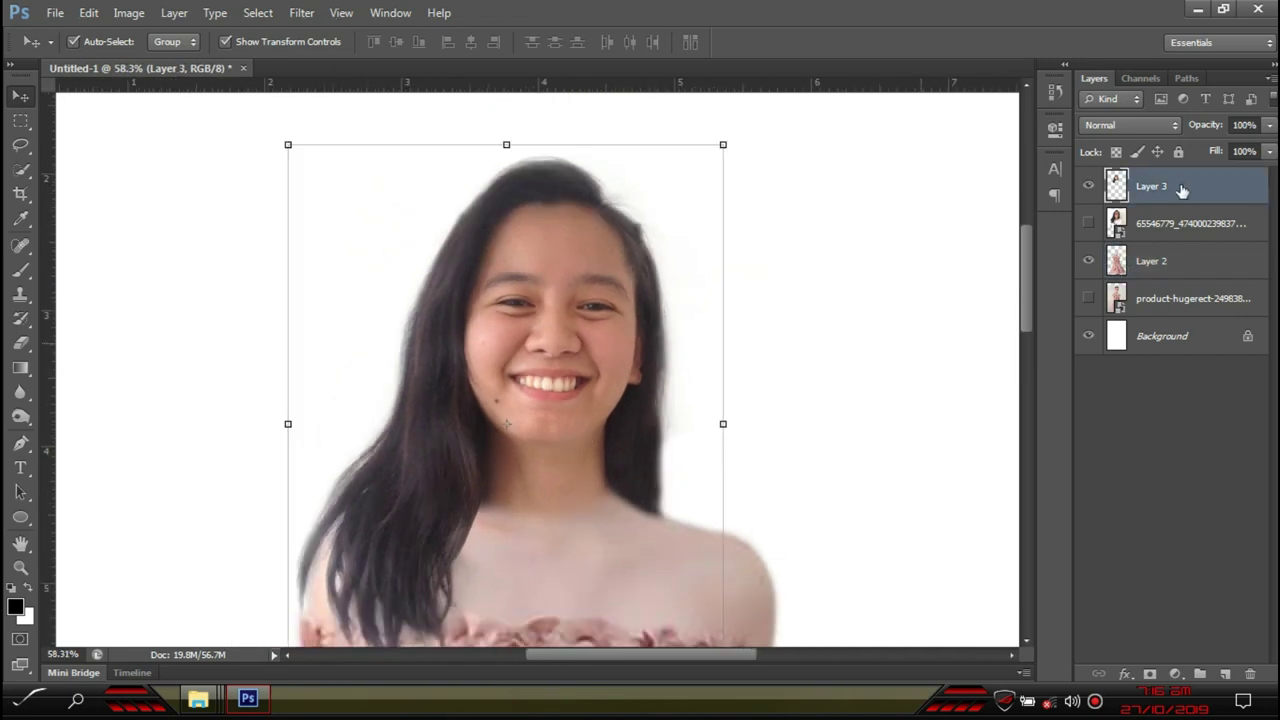
# Lower the head layer's Hue/Saturation saturation to -24 and apply it
pyautogui.click(128, 13)
pyautogui.moveTo(203, 66)
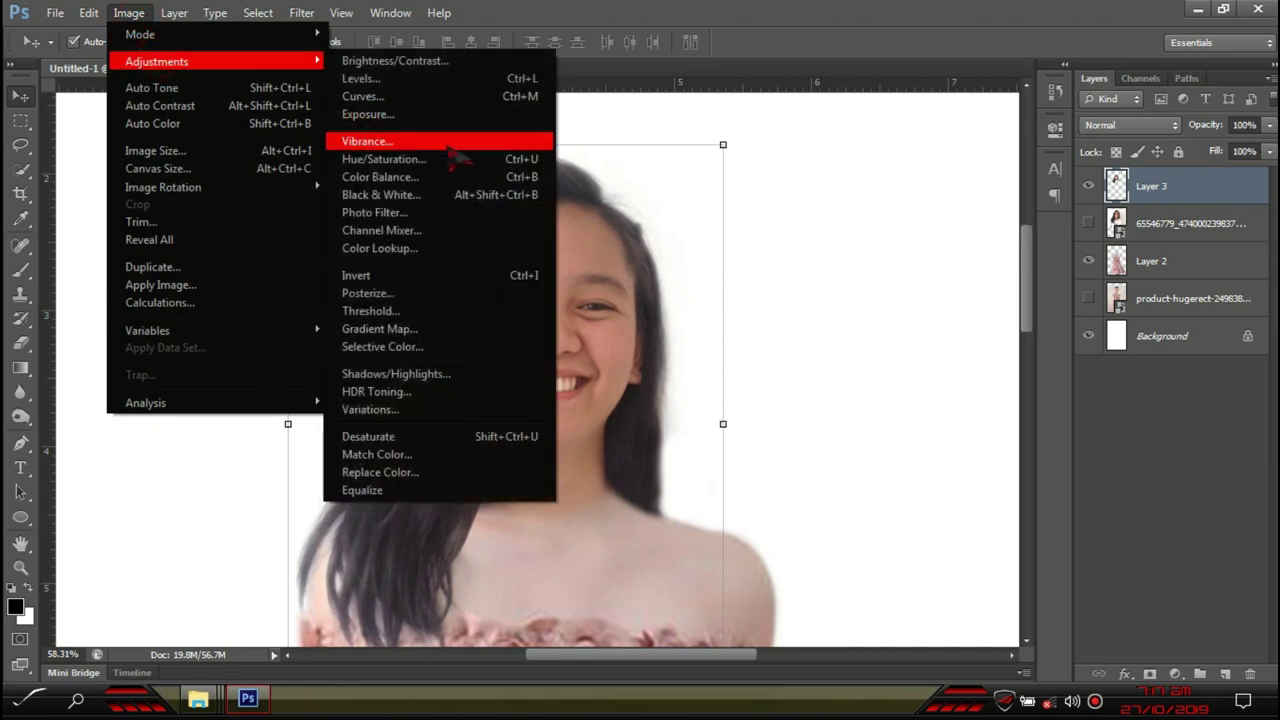
pyautogui.click(393, 160)
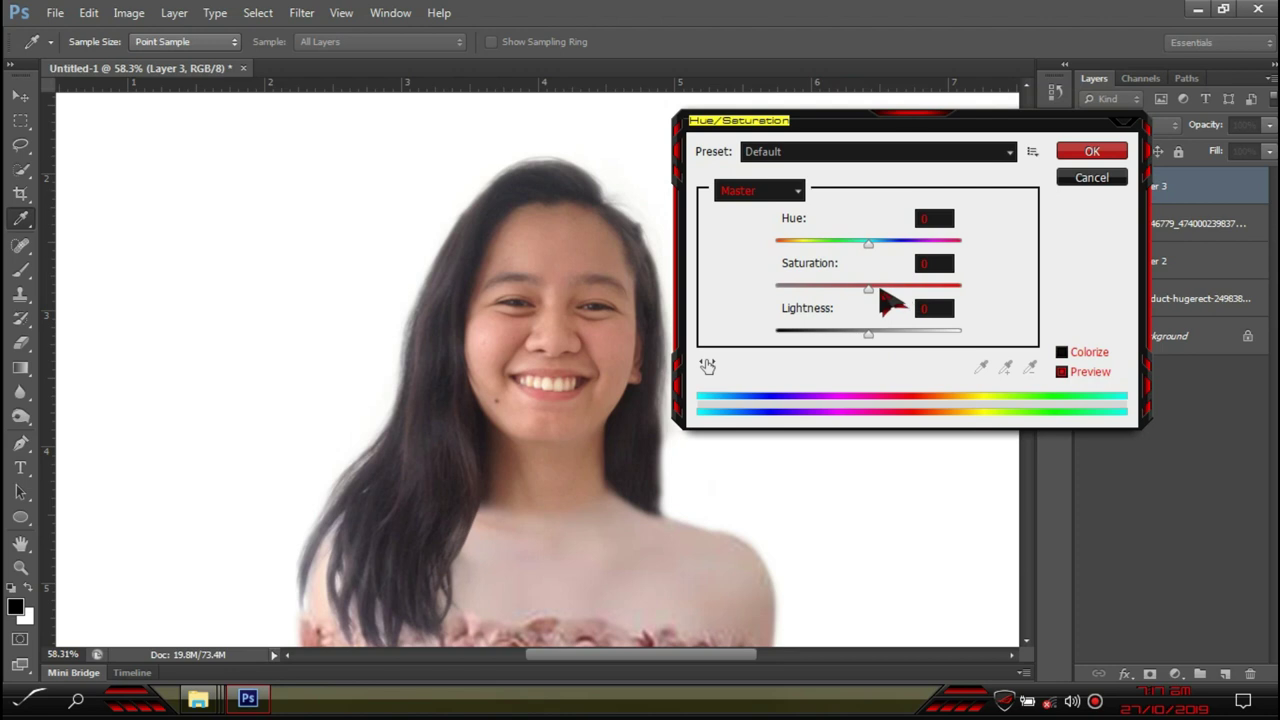
pyautogui.moveTo(870, 290)
pyautogui.mouseDown()
pyautogui.moveTo(820, 288)
pyautogui.moveTo(874, 289)
pyautogui.moveTo(853, 288)
pyautogui.mouseUp()
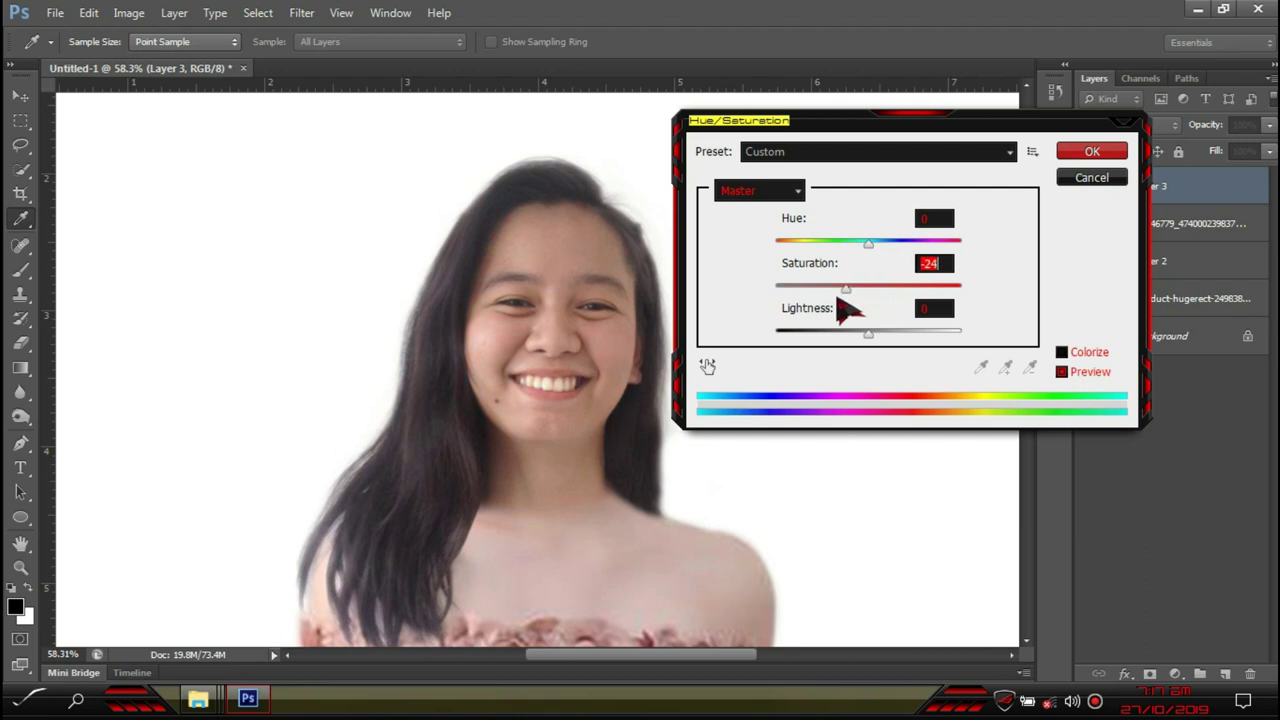
pyautogui.click(1092, 152)
# Nudge the head upward on the body with the Move tool
pyautogui.press('v')
pyautogui.moveTo(601, 398); pyautogui.dragTo(593, 339)
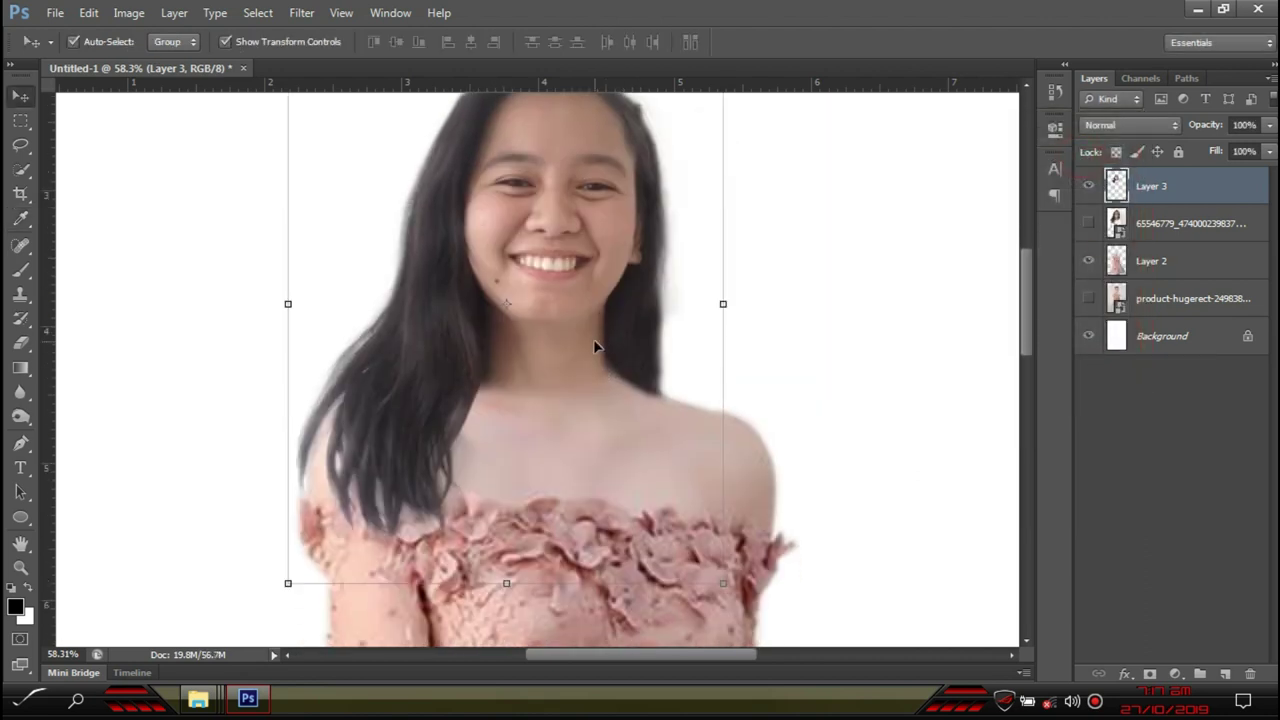
pyautogui.scroll(-3, 594, 345)
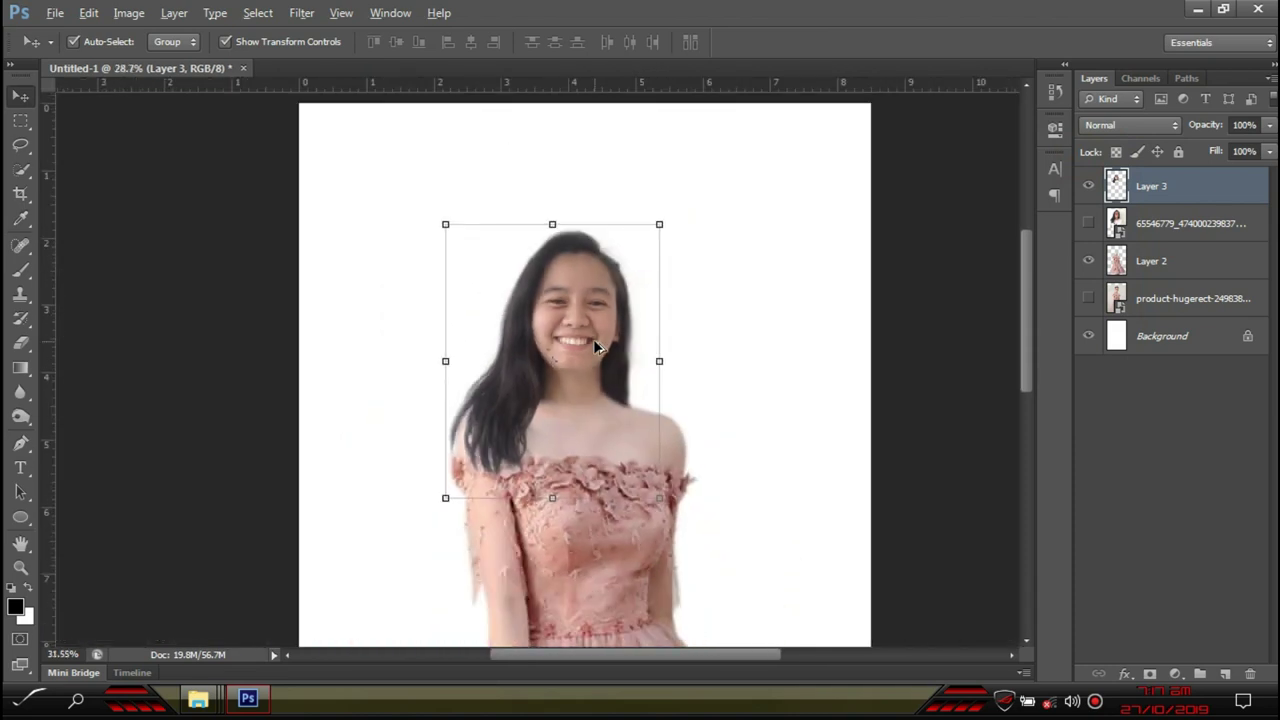
pyautogui.scroll(3, 594, 345)
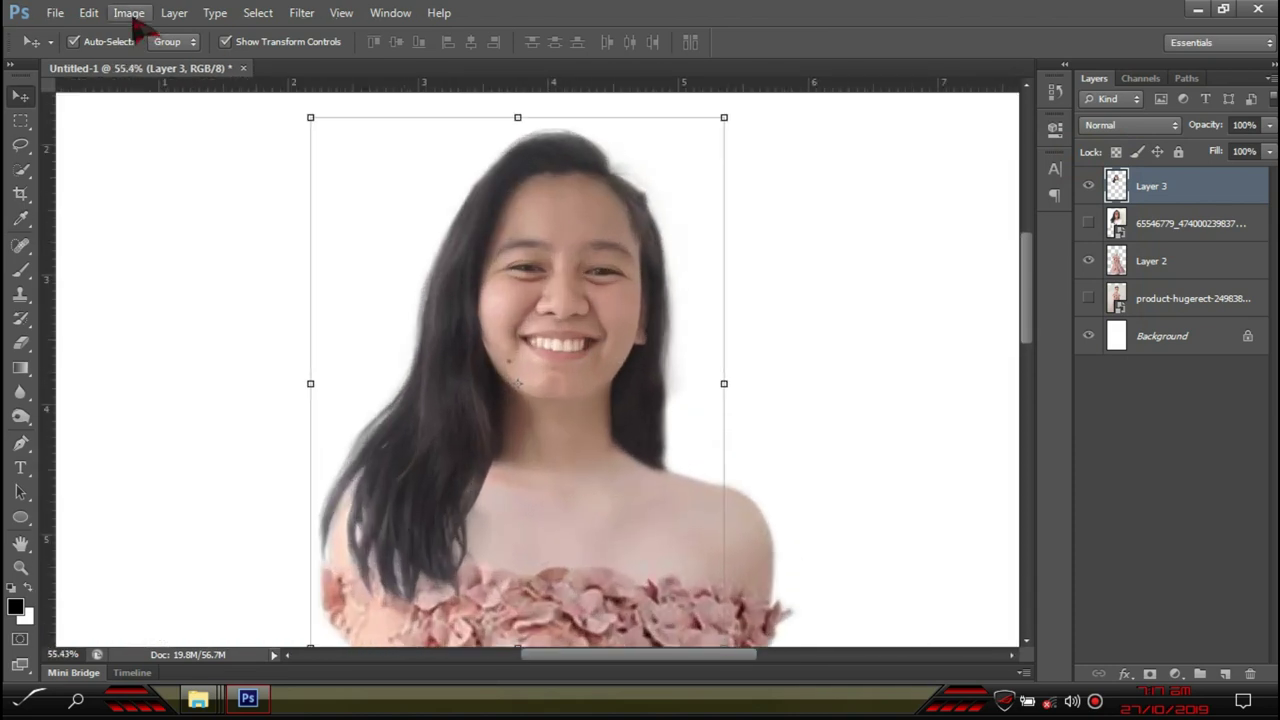
# Apply a Color Balance shifting the head layer 15 toward magenta
pyautogui.click(130, 18)
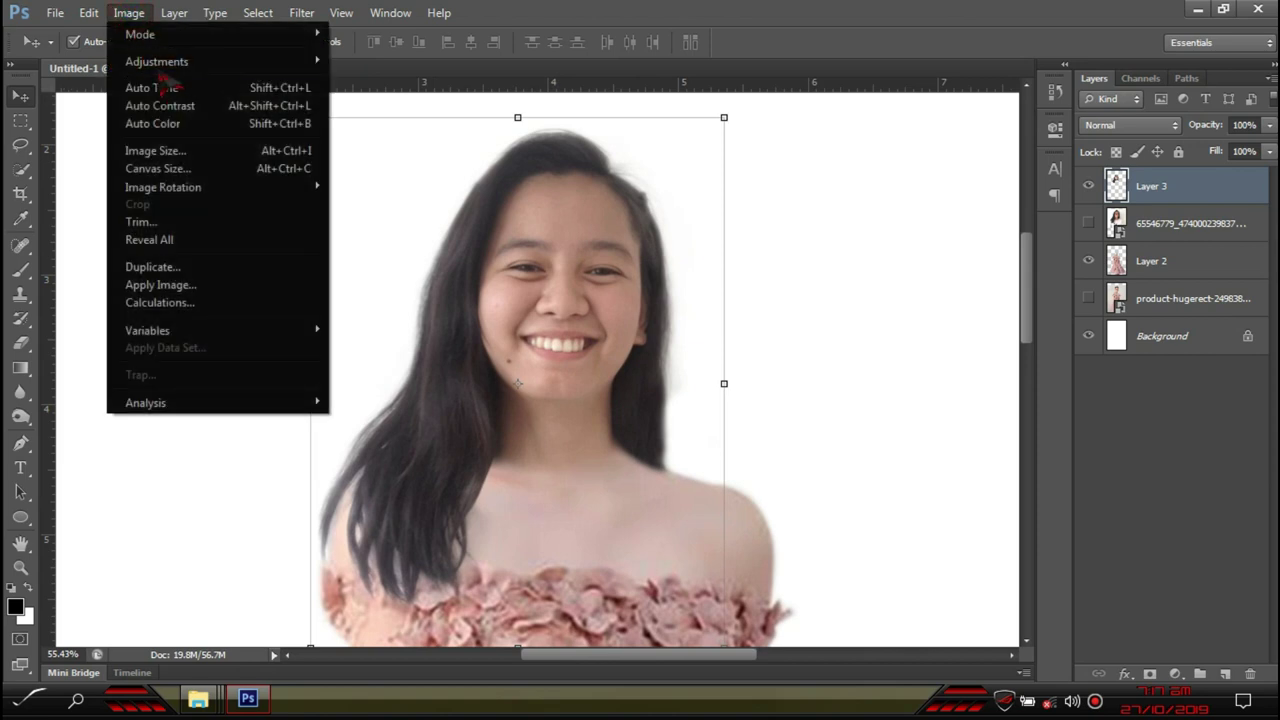
pyautogui.moveTo(158, 63)
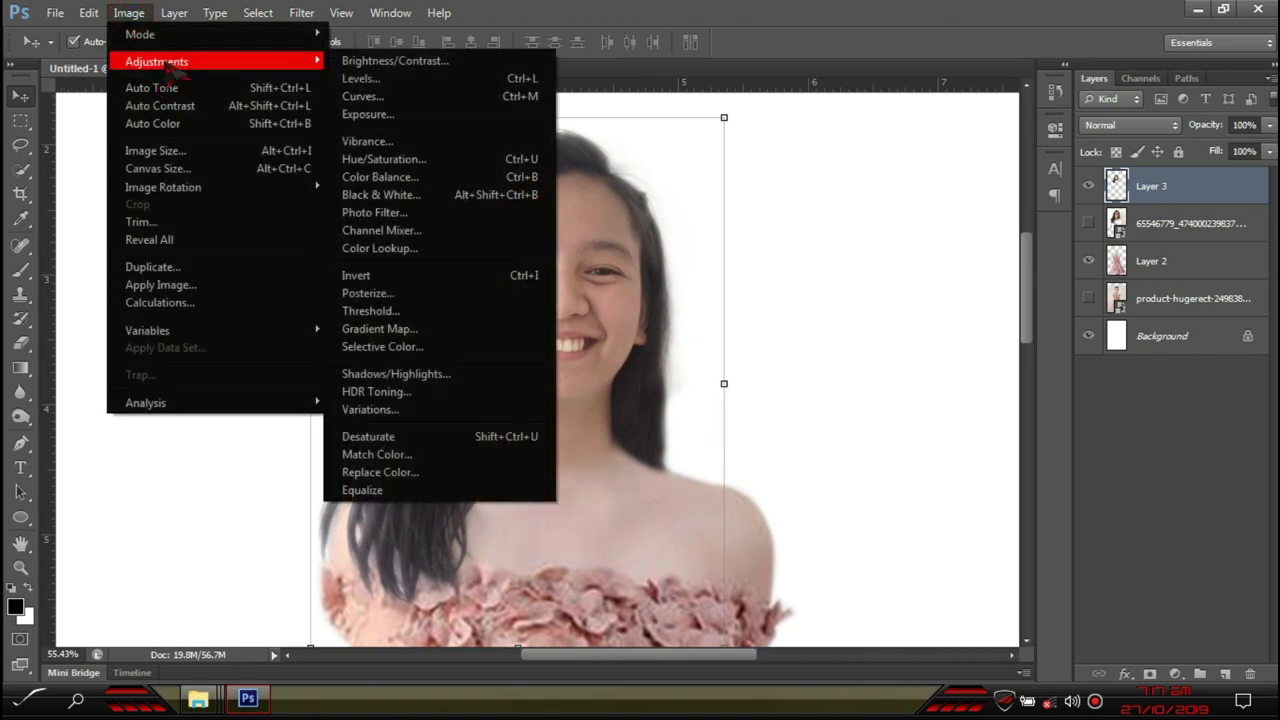
pyautogui.click(450, 180)
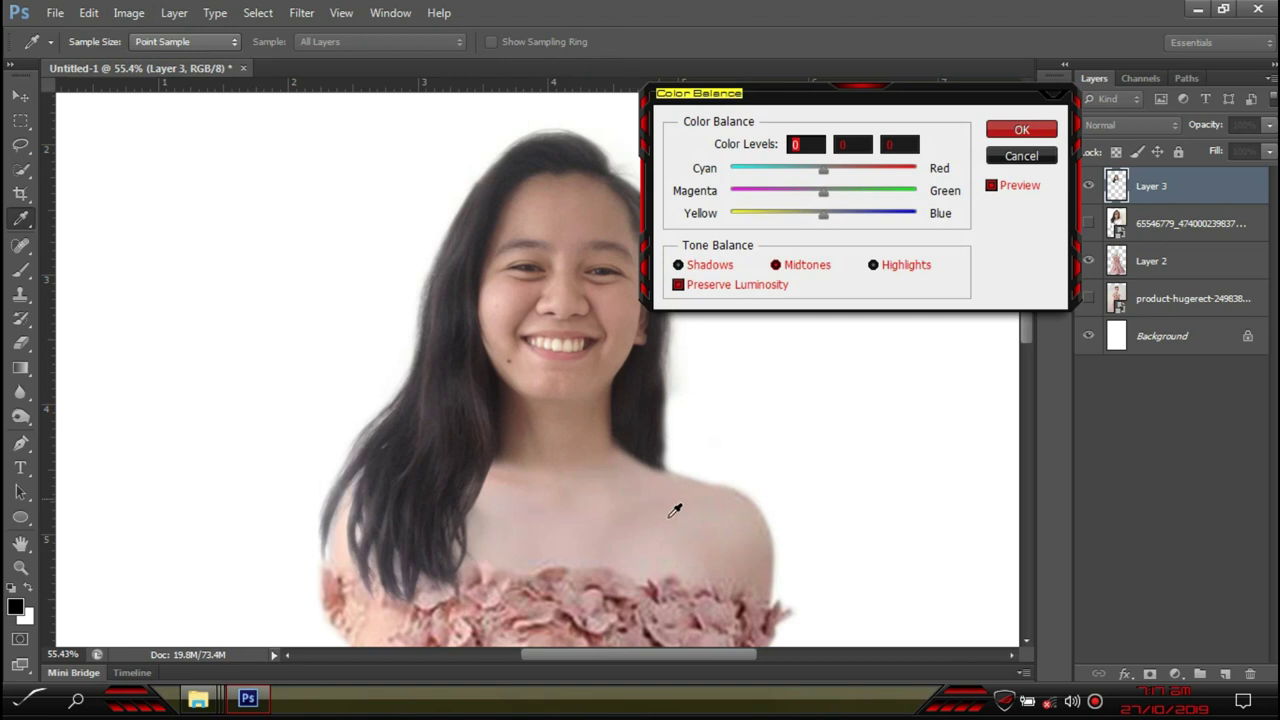
pyautogui.moveTo(826, 198)
pyautogui.mouseDown()
pyautogui.moveTo(822, 180)
pyautogui.moveTo(815, 200)
pyautogui.moveTo(842, 208)
pyautogui.moveTo(818, 178)
pyautogui.mouseUp()
pyautogui.click(1021, 129)
# Deselect the head layer and check its alignment on the neck
pyautogui.press('v')
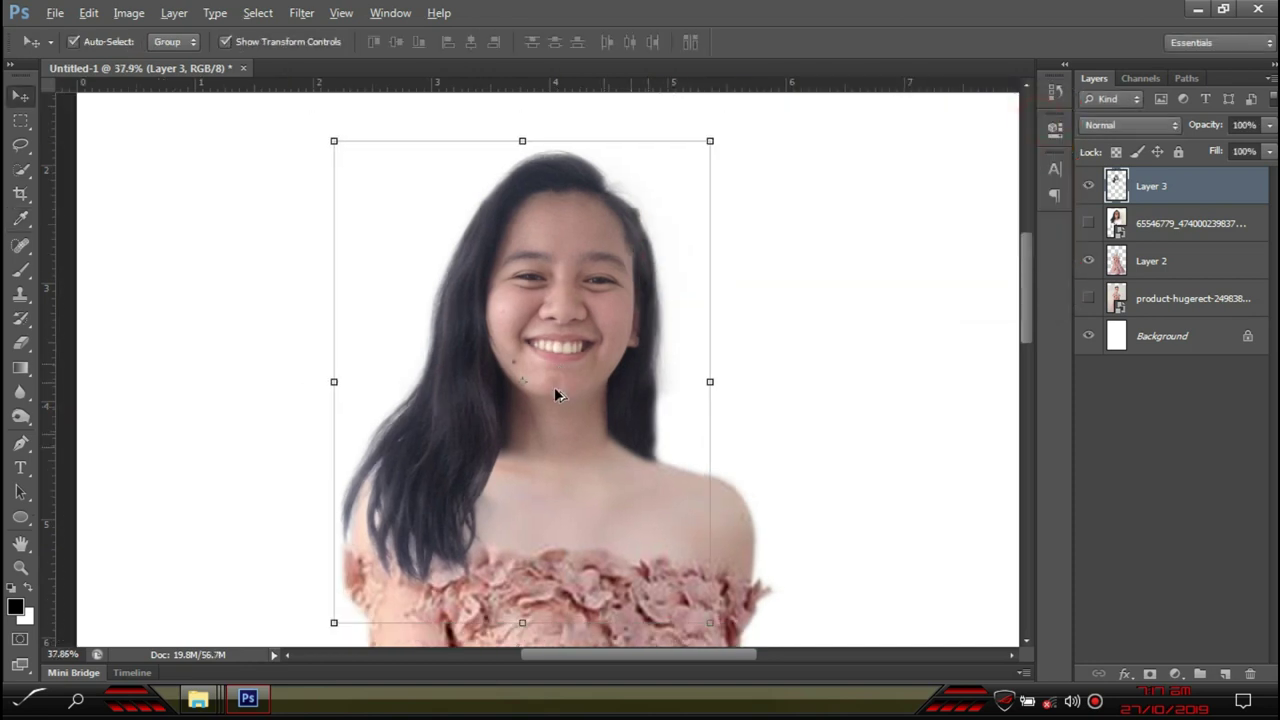
pyautogui.scroll(-3, 554, 387)
pyautogui.click(814, 457)
pyautogui.scroll(-2, 657, 491)
pyautogui.scroll(4, 531, 320)
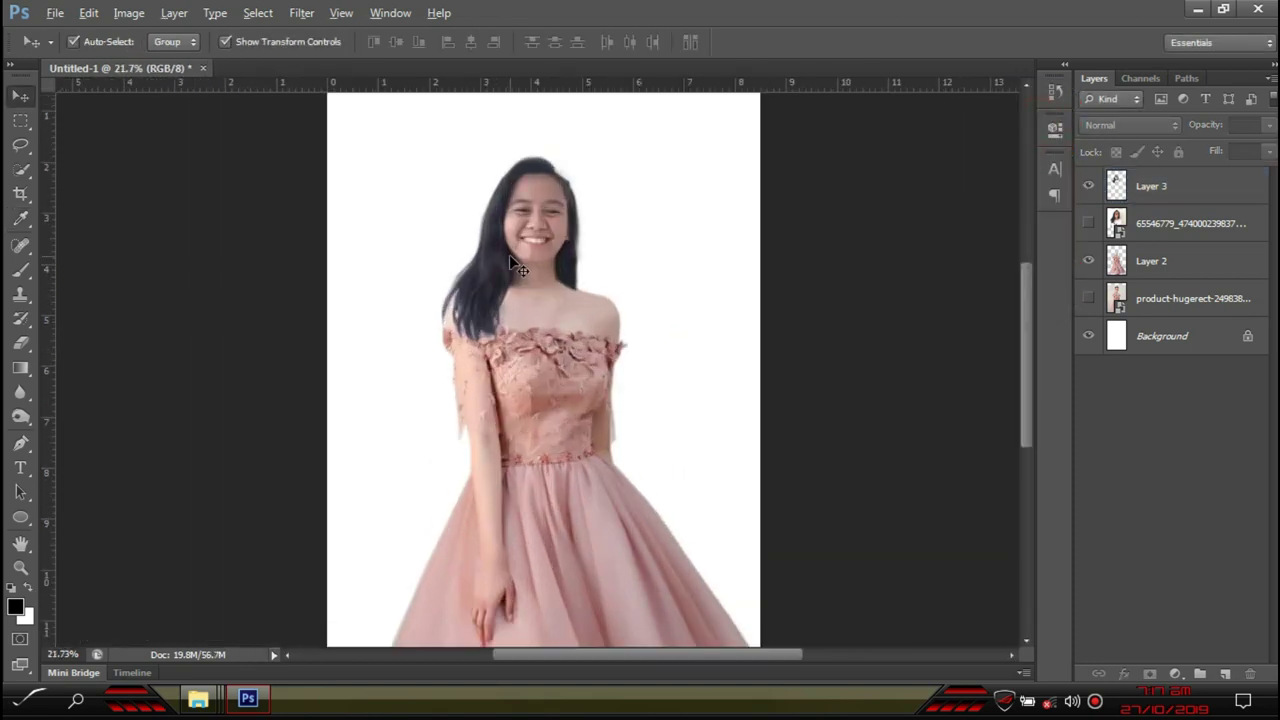
pyautogui.scroll(4, 545, 367)
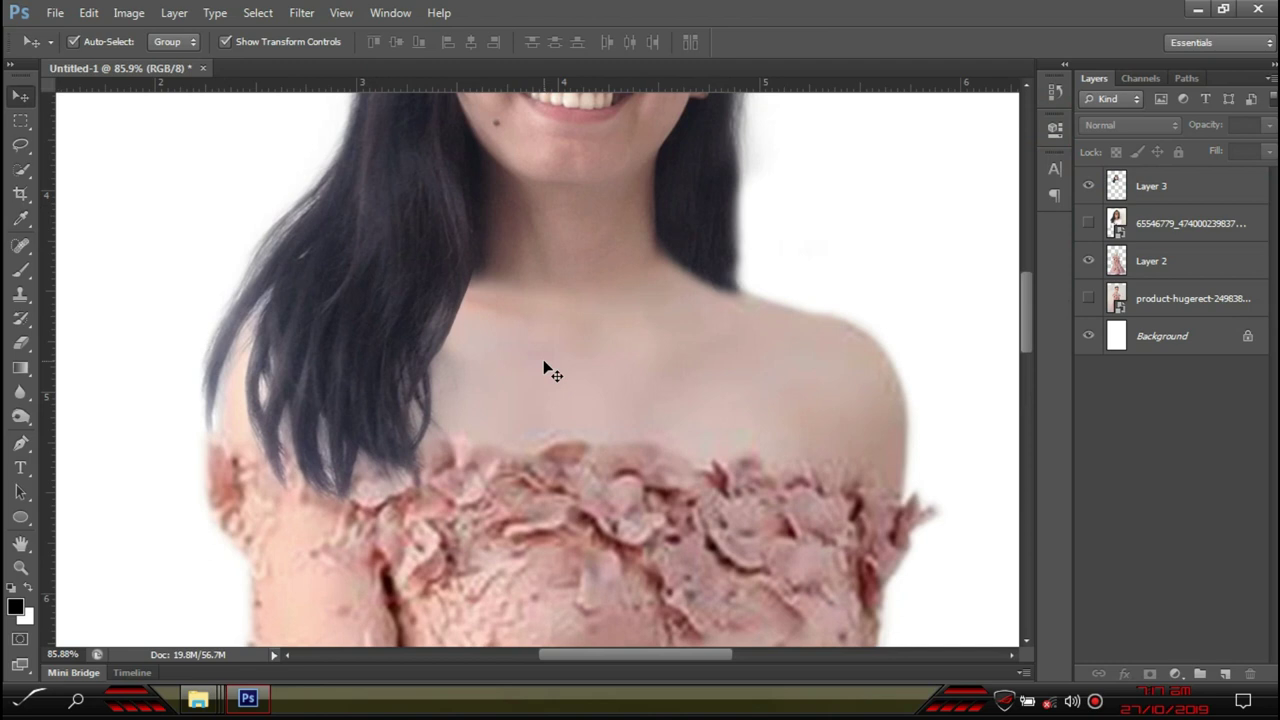
pyautogui.moveTo(455, 312)
pyautogui.mouseDown()
pyautogui.moveTo(400, 258)
pyautogui.moveTo(455, 312)
pyautogui.mouseUp()
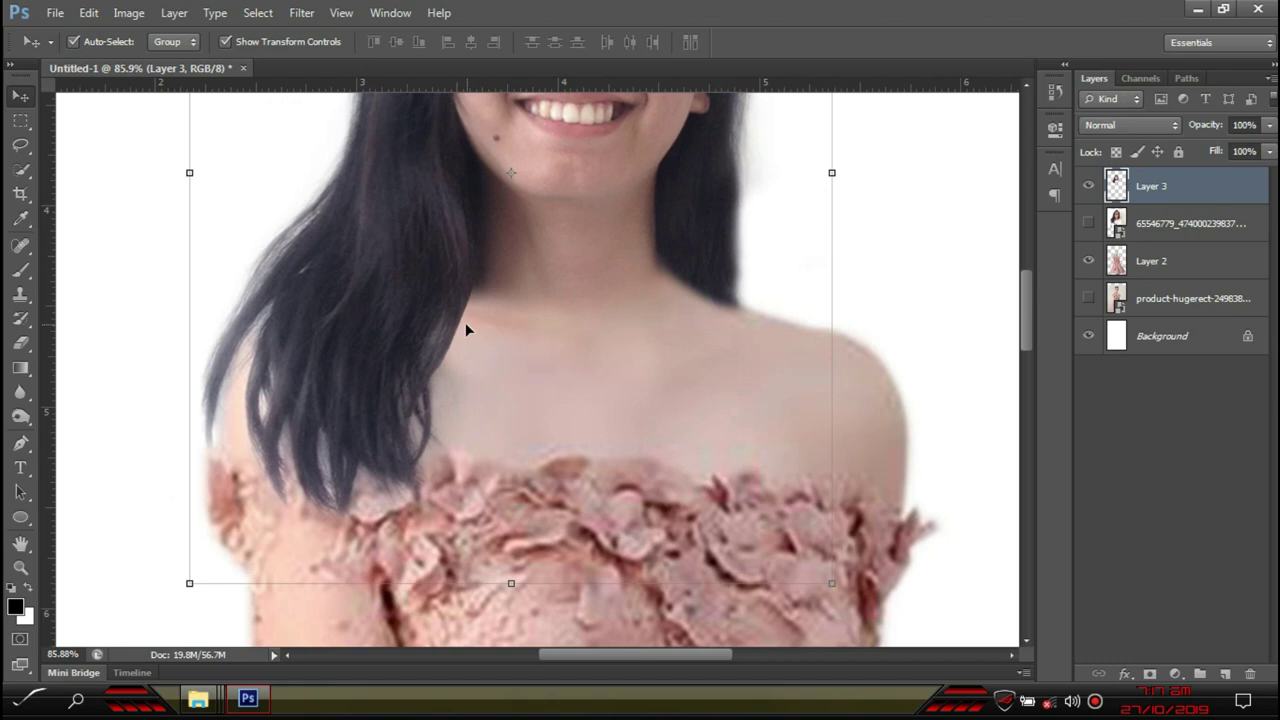
# Burn along the neck seam beside the hair on Layer 2
pyautogui.click(19, 418)
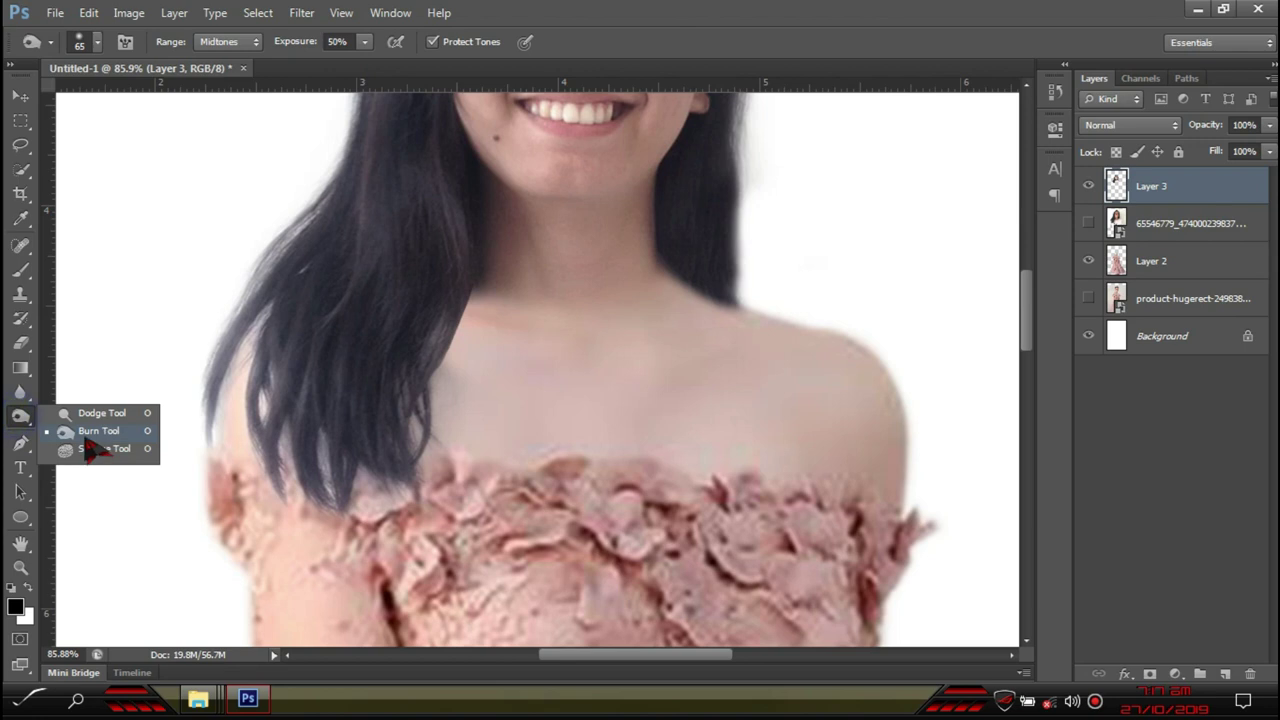
pyautogui.click(82, 436)
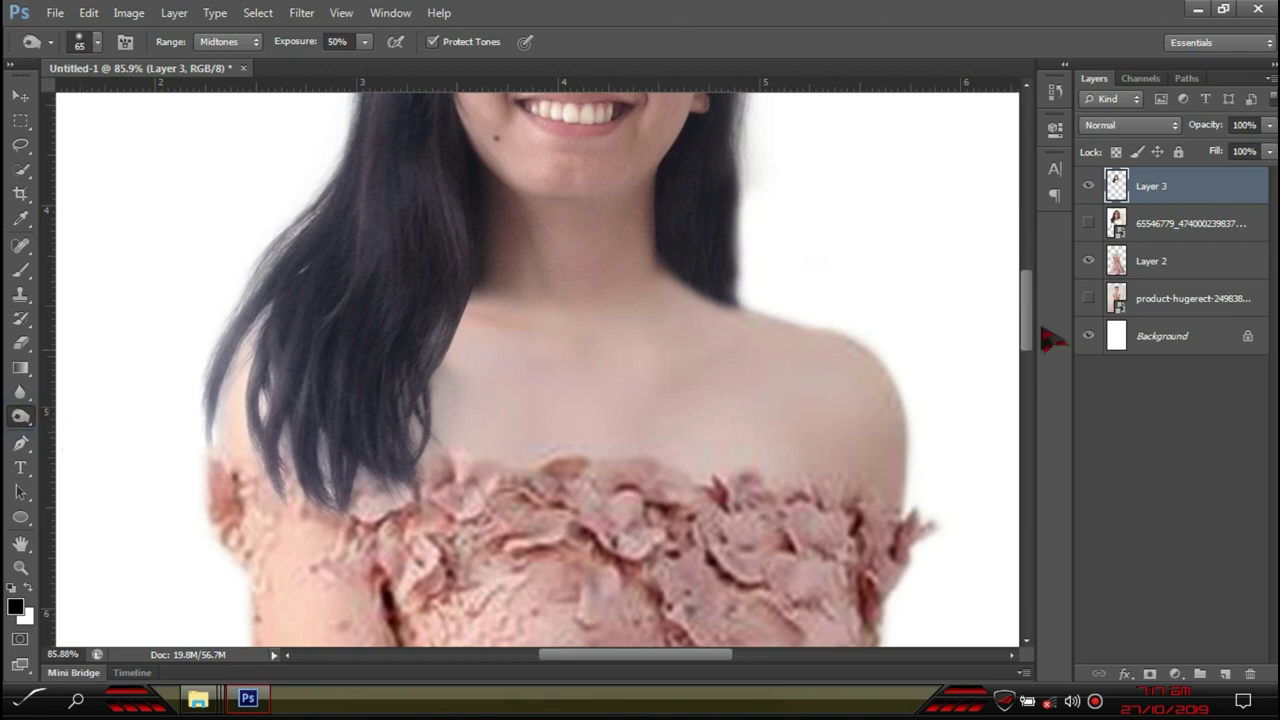
pyautogui.click(1153, 263)
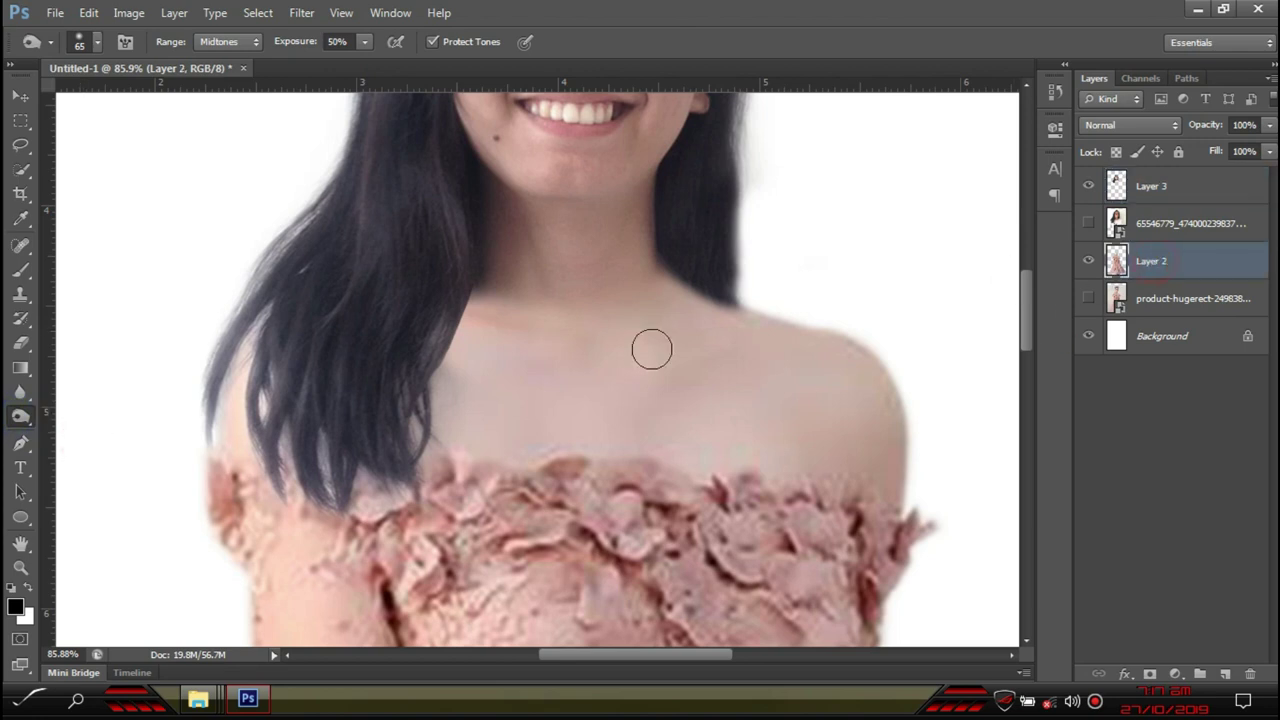
pyautogui.moveTo(465, 296); pyautogui.dragTo(429, 364)
pyautogui.moveTo(448, 293); pyautogui.dragTo(438, 320)
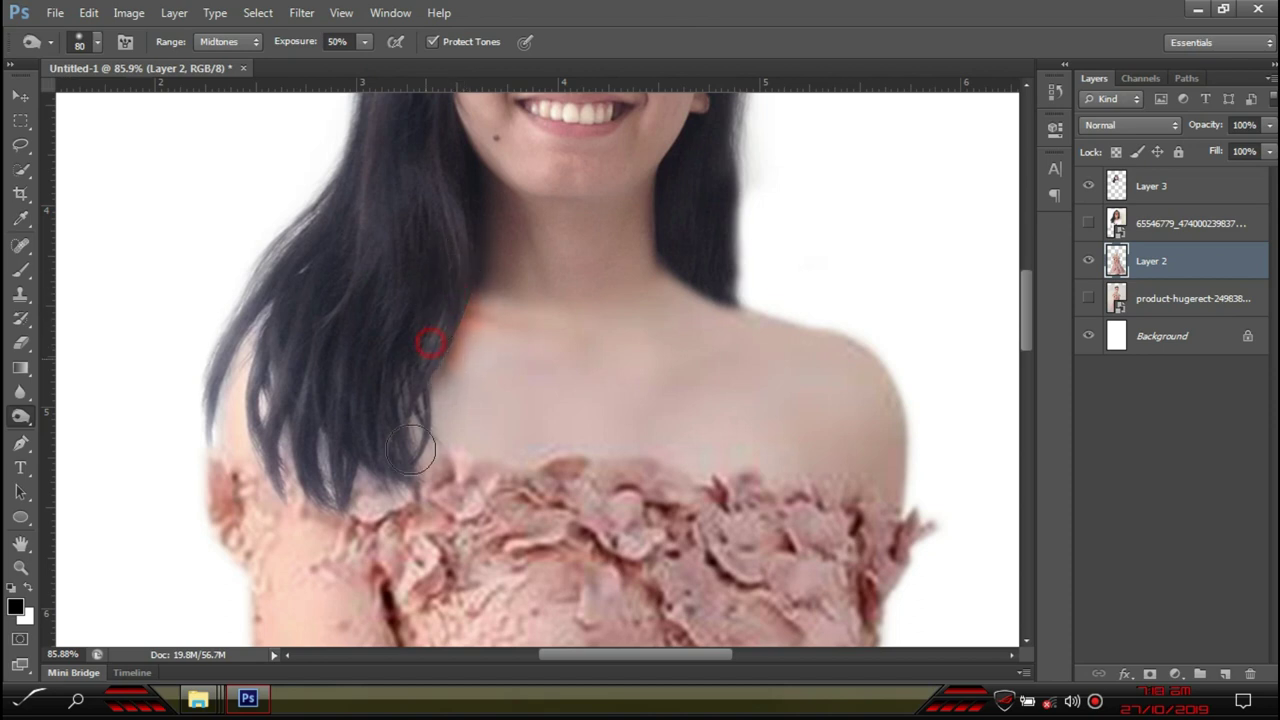
pyautogui.moveTo(473, 289); pyautogui.dragTo(487, 308)
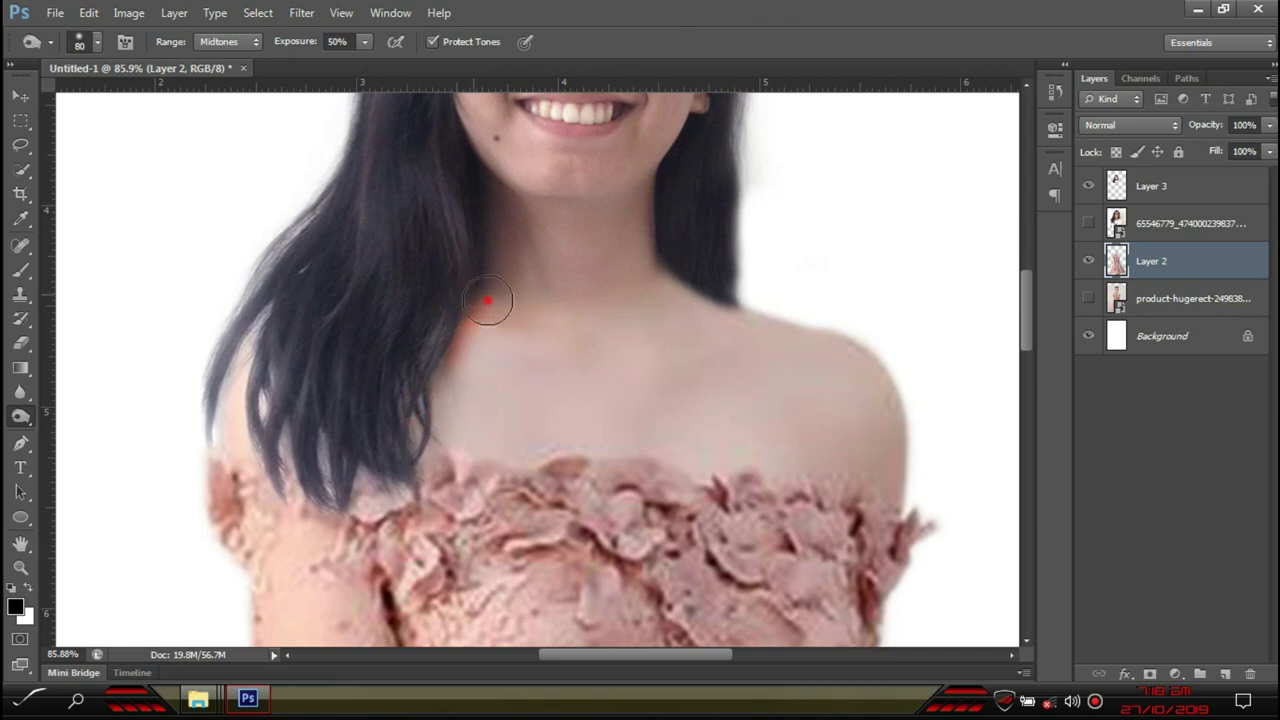
# Return to the Move tool and deselect the body layer
pyautogui.scroll(-5, 360, 366)
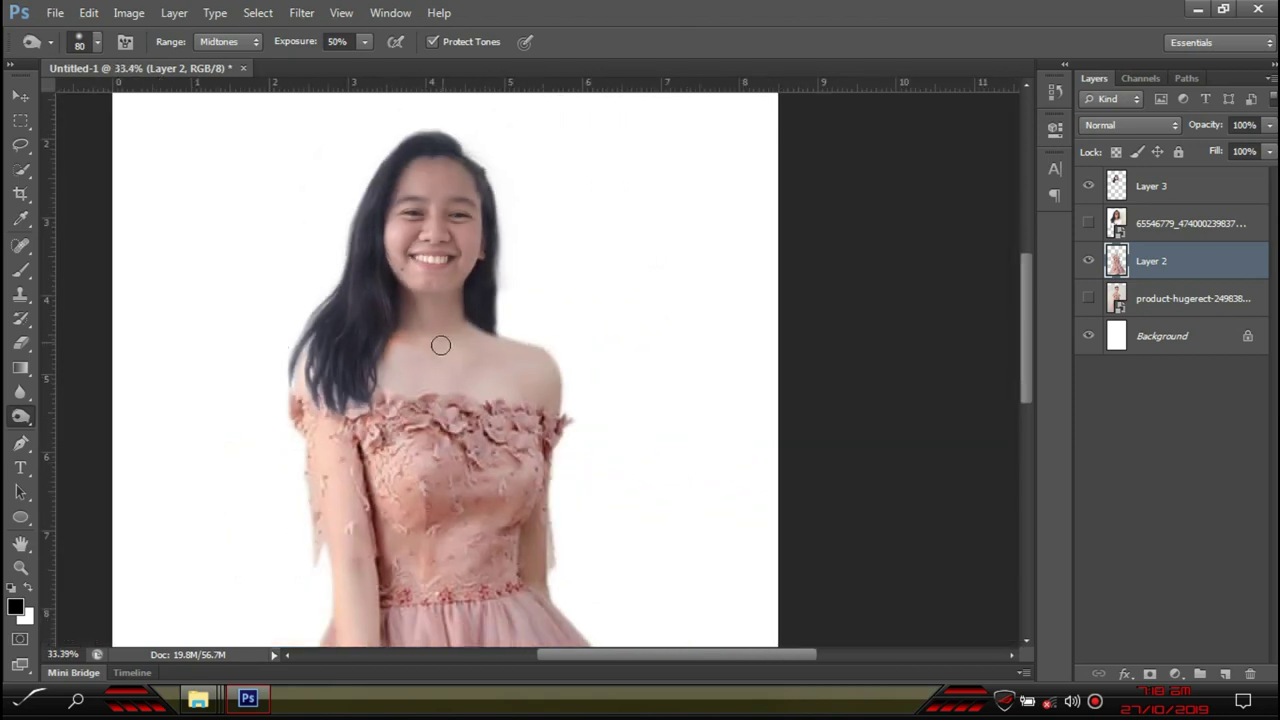
pyautogui.scroll(5, 400, 371)
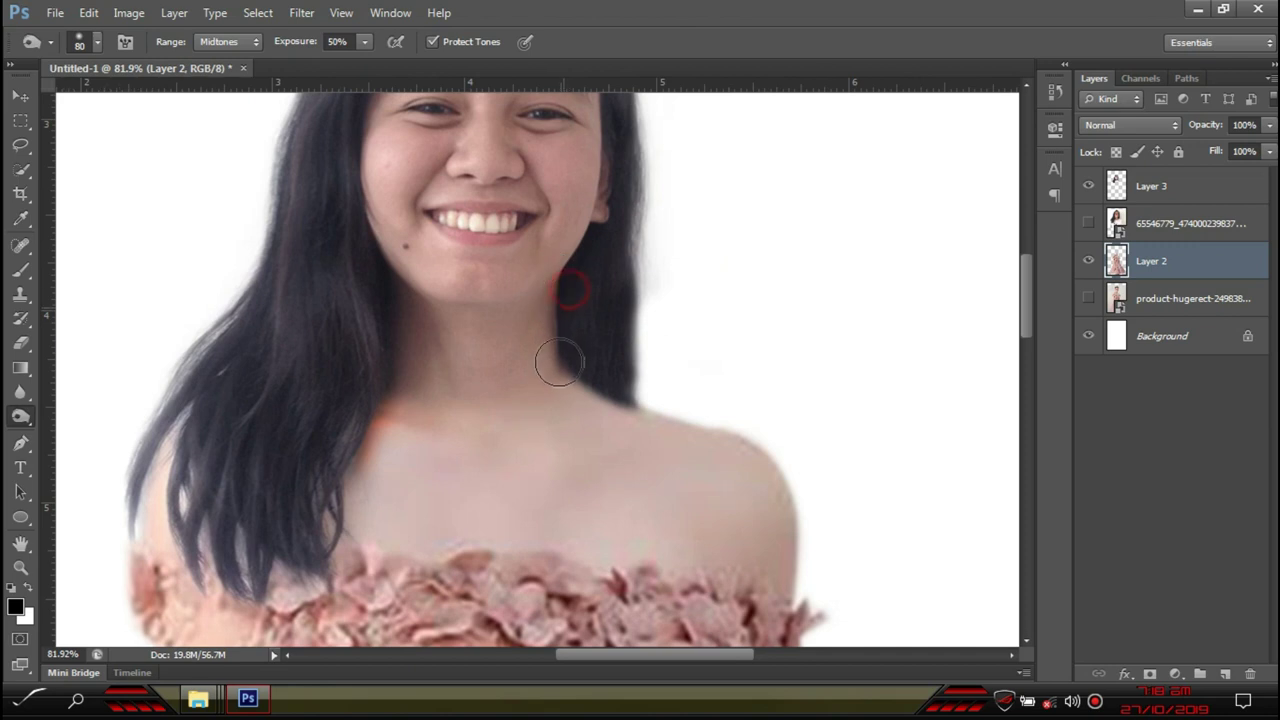
pyautogui.scroll(-3, 368, 395)
pyautogui.click(20, 95)
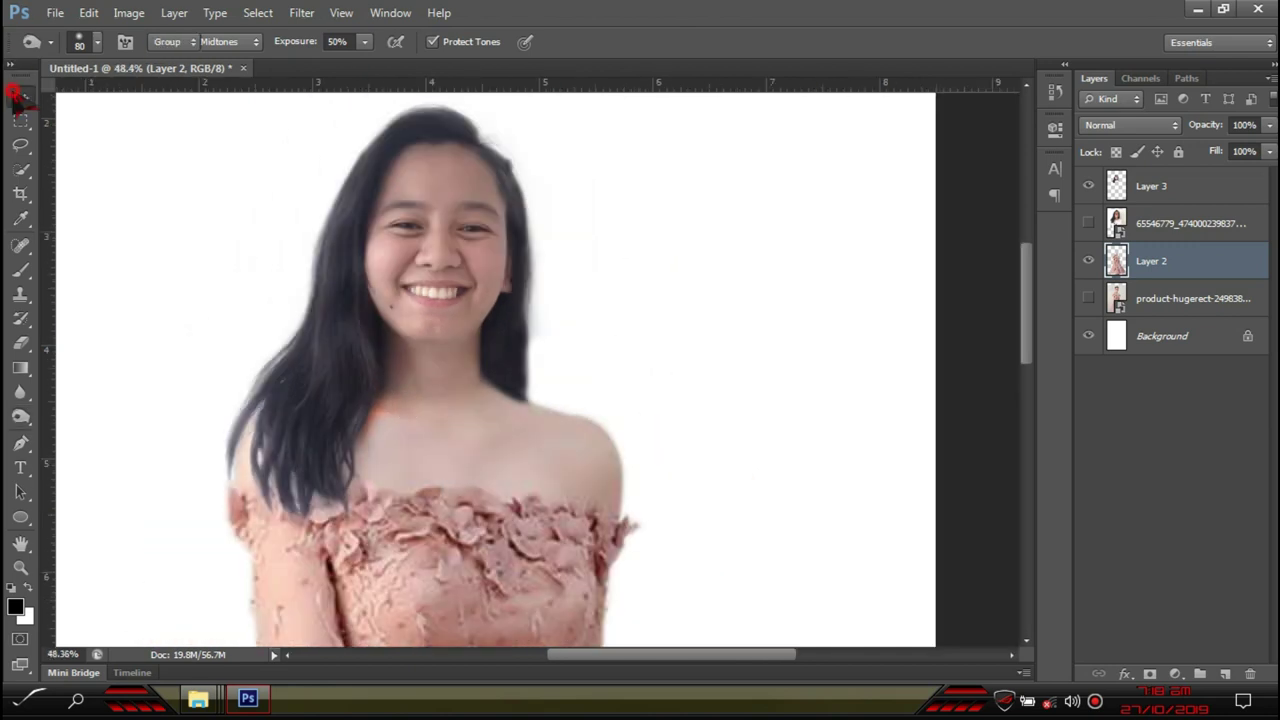
pyautogui.scroll(-3, 380, 451)
pyautogui.click(998, 493)
pyautogui.scroll(5, 329, 466)
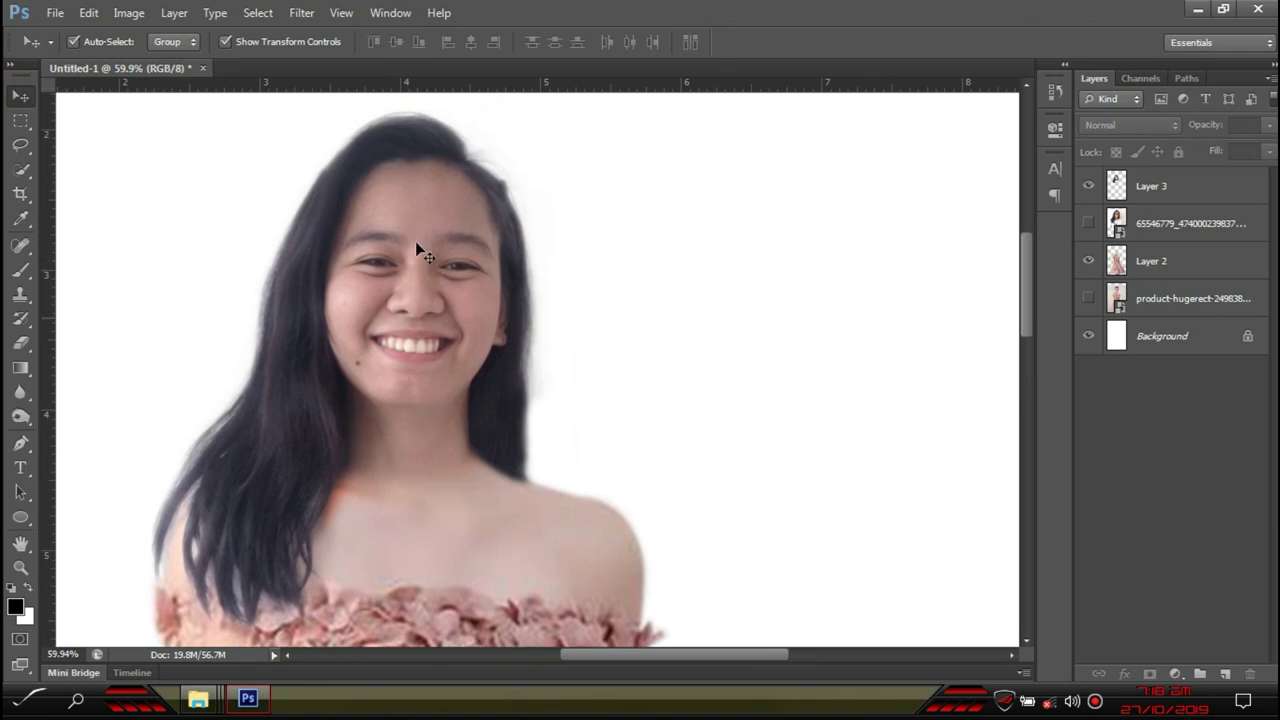
# Brighten Layer 3 with a Curves point lifted from input 128 to output 142
pyautogui.click(431, 267)
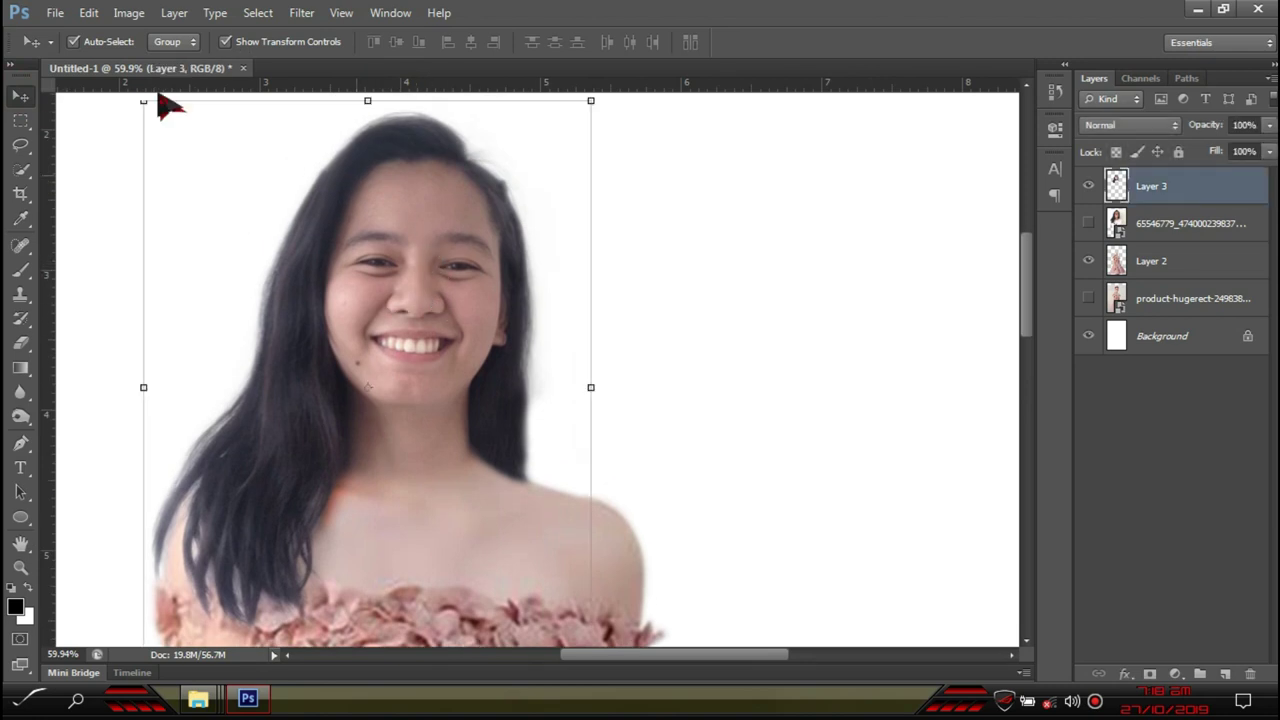
pyautogui.click(129, 13)
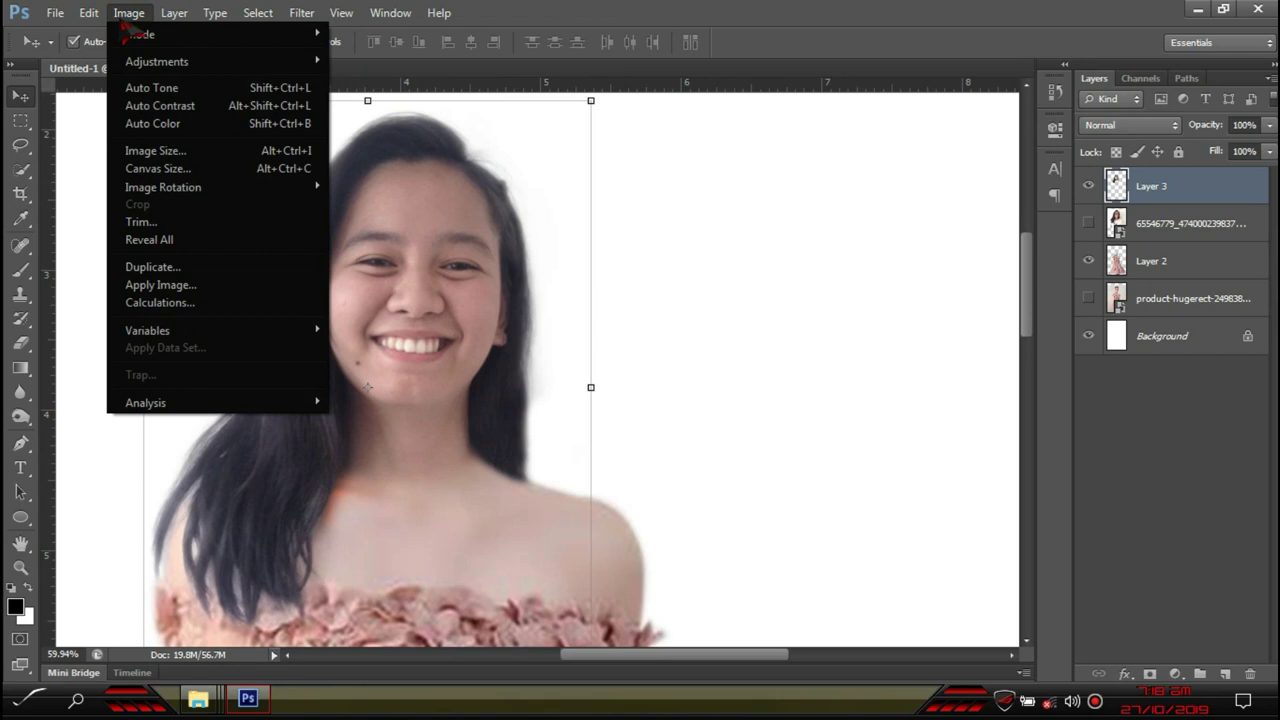
pyautogui.moveTo(150, 61)
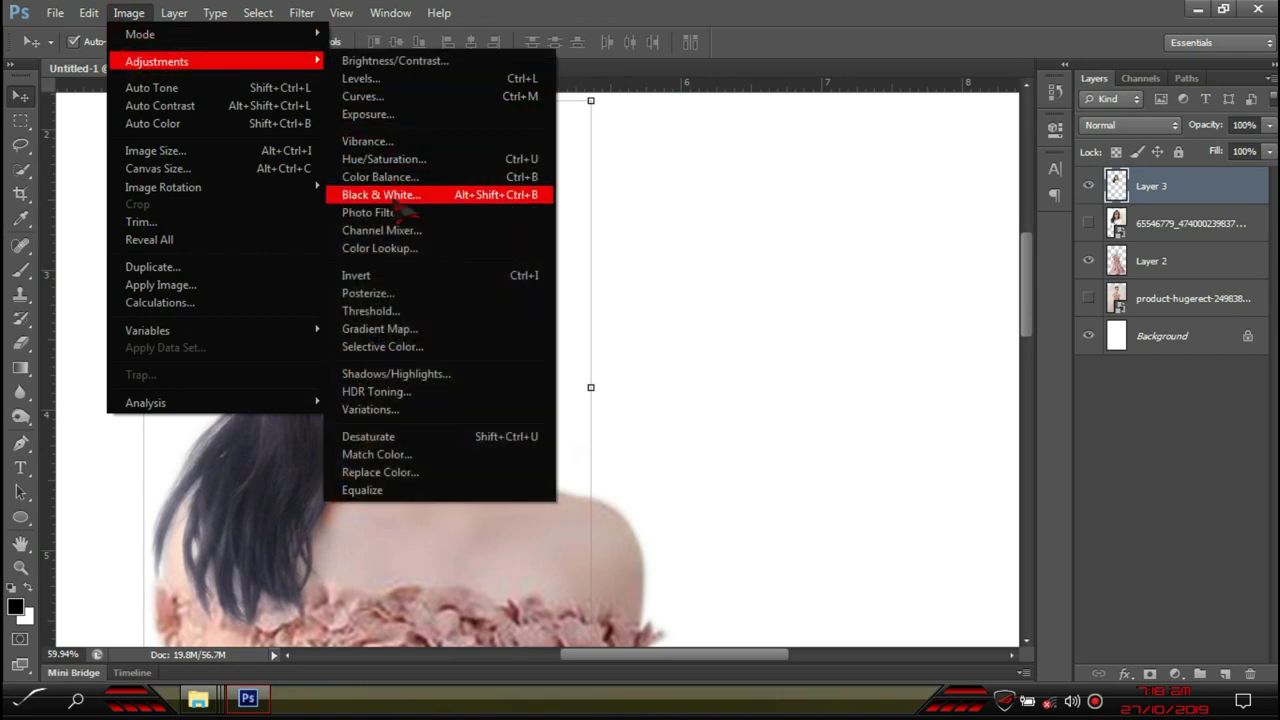
pyautogui.click(383, 96)
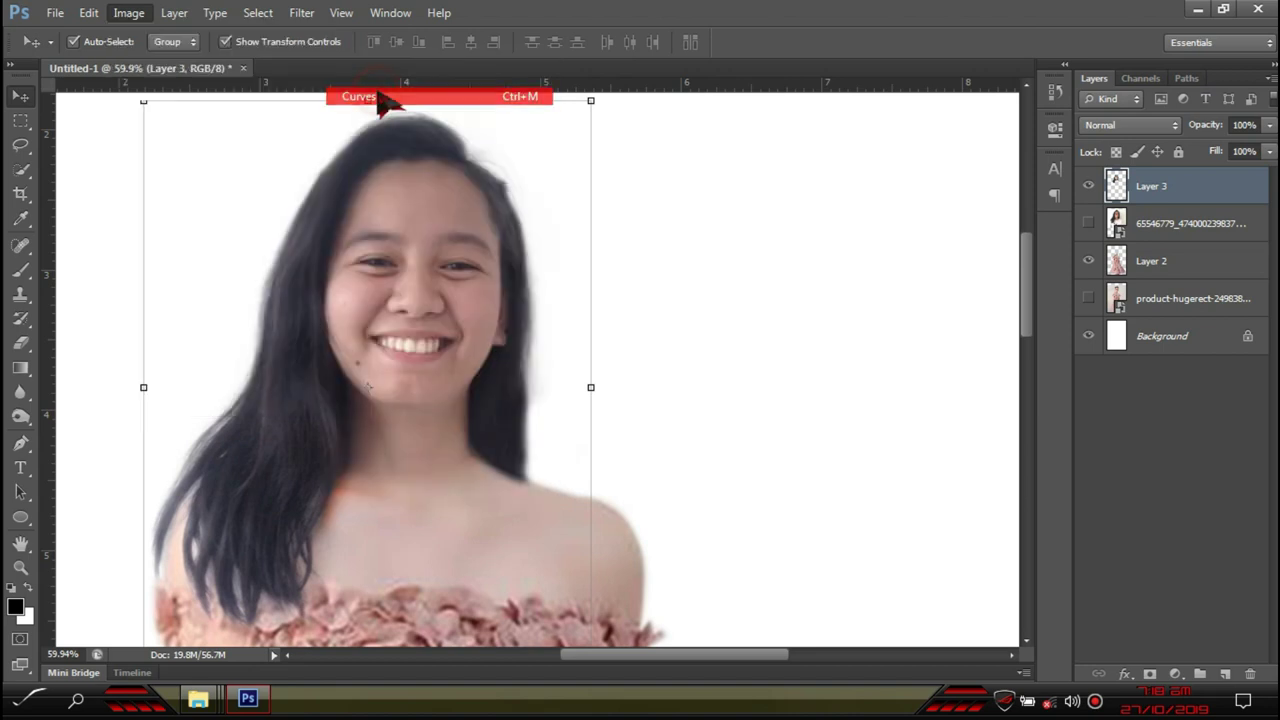
pyautogui.moveTo(985, 152); pyautogui.dragTo(854, 134)
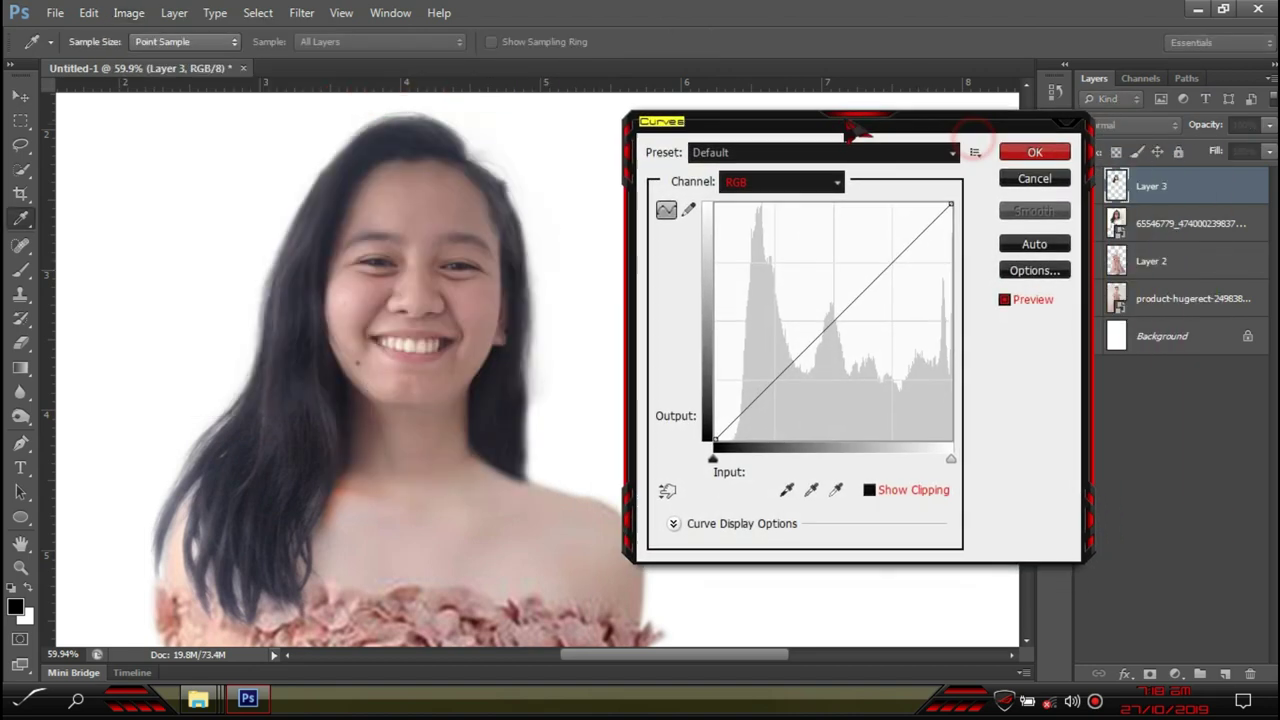
pyautogui.moveTo(831, 318); pyautogui.dragTo(821, 311)
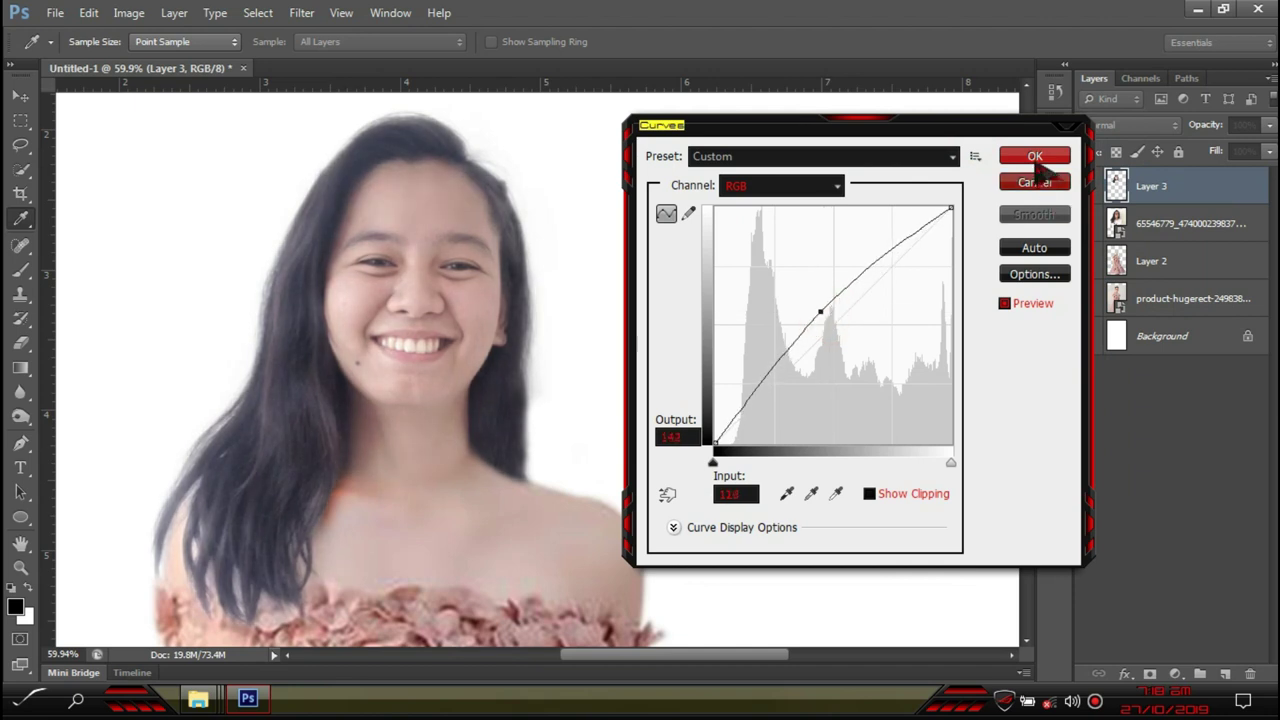
pyautogui.click(1060, 187)
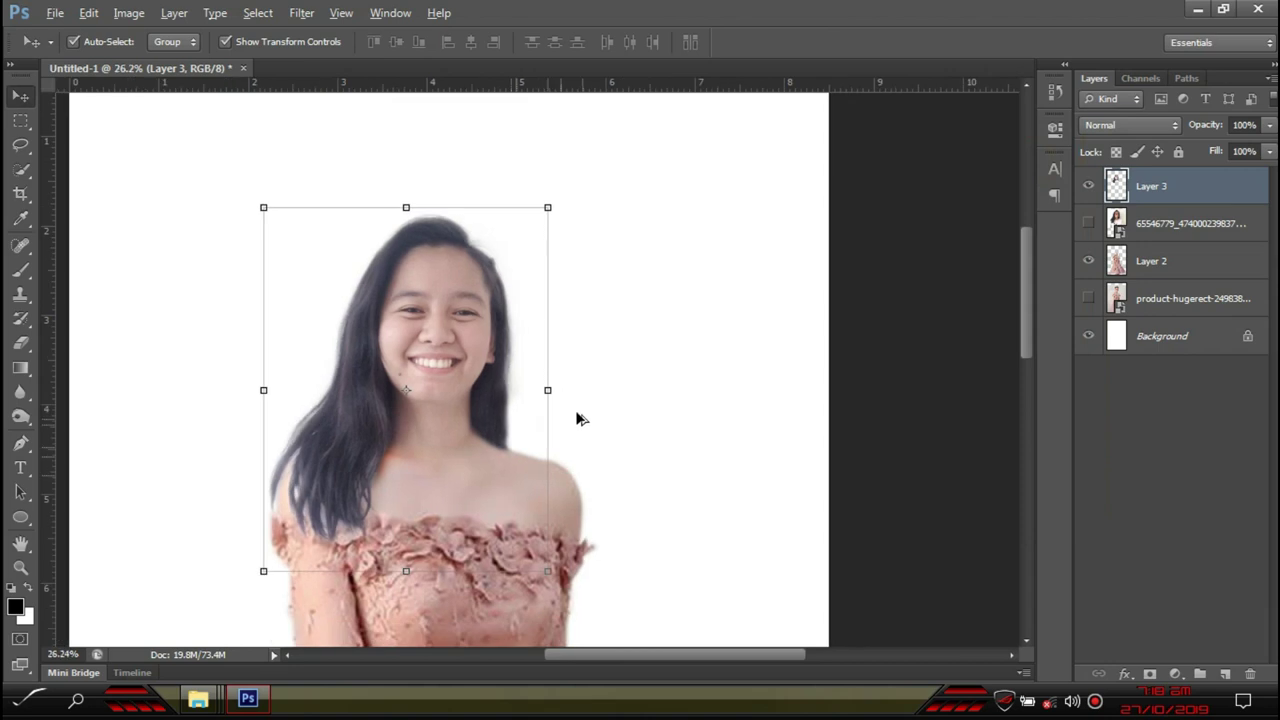
pyautogui.click(670, 447)
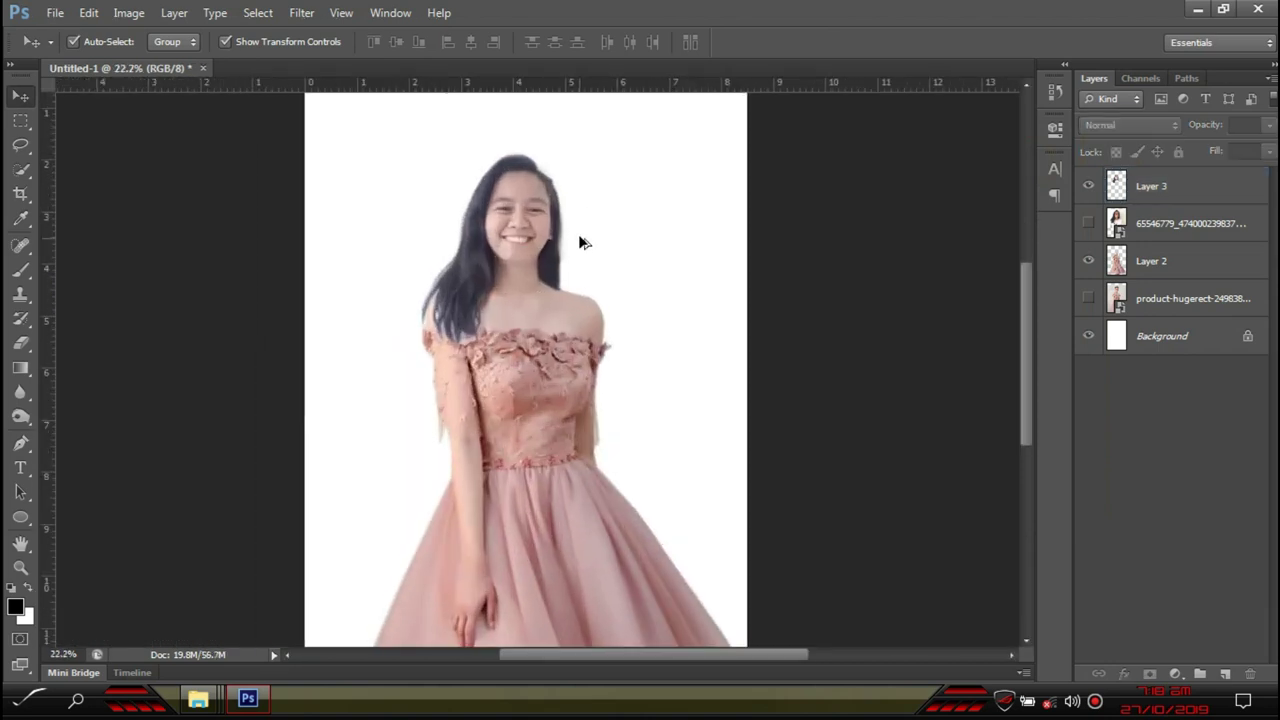
pyautogui.scroll(10, 494, 312)
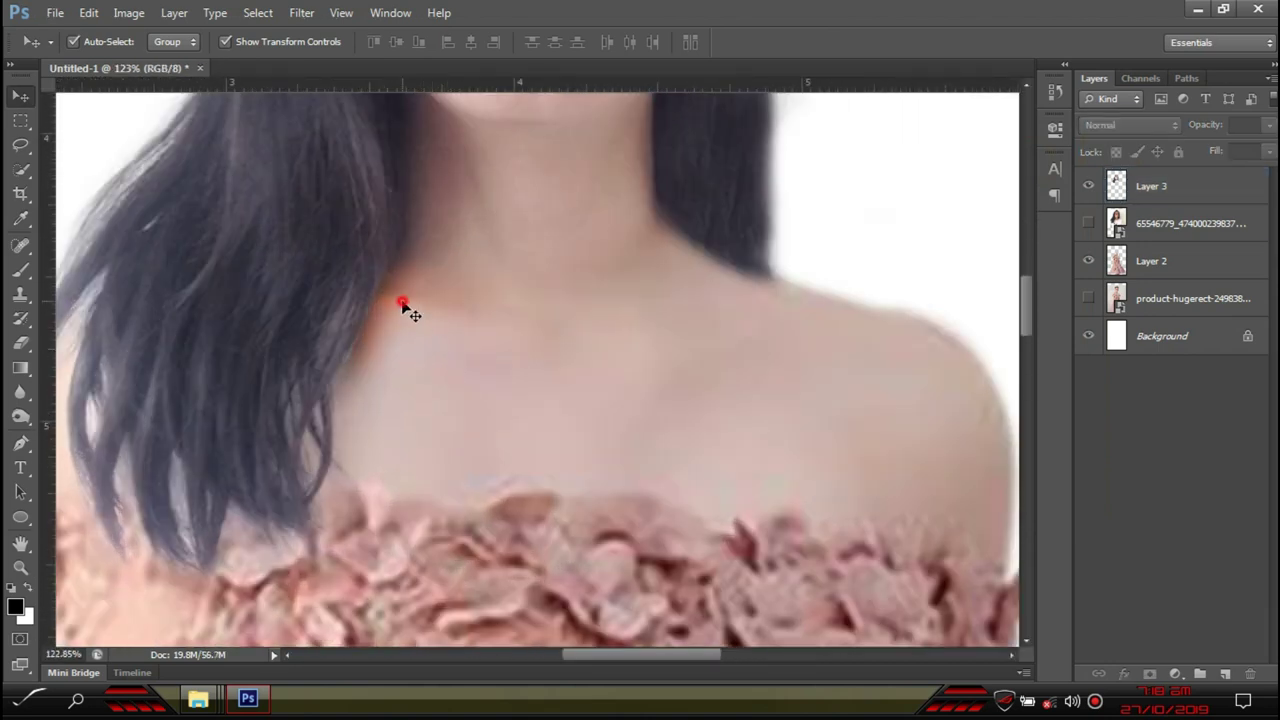
# Try erasing near the neck on Layer 2, then undo the mistaken erase
pyautogui.click(401, 299)
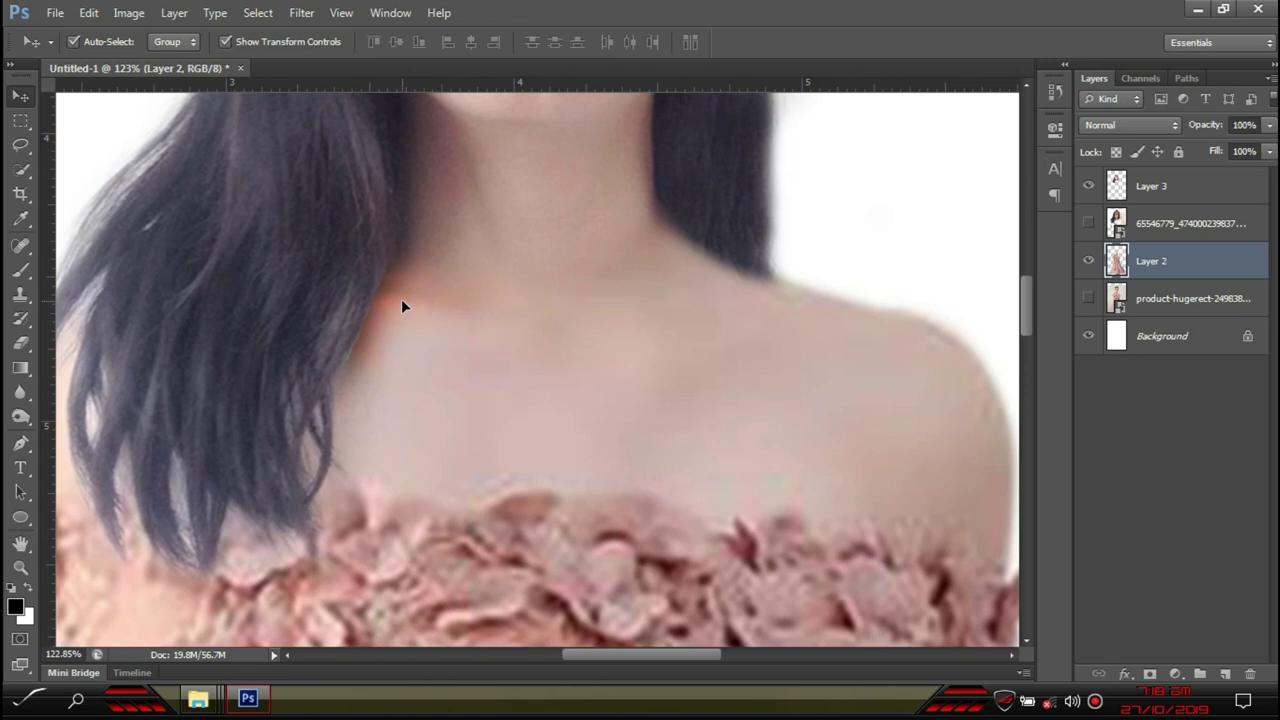
pyautogui.press('e')
pyautogui.moveTo(414, 294); pyautogui.dragTo(405, 335)
pyautogui.hotkey('ctrl', 'z')
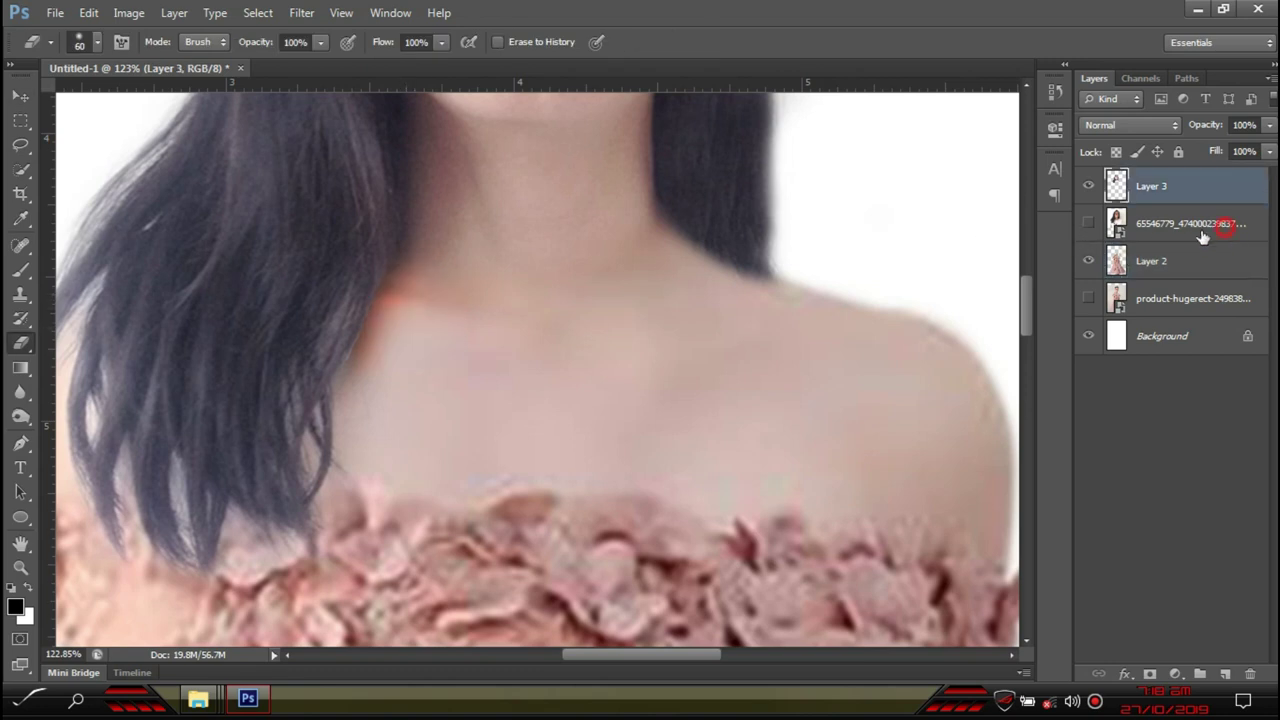
# On Layer 3, erase the head's dark neck edge and shadow with a growing eraser
pyautogui.click(1195, 226)
pyautogui.click(1143, 190)
pyautogui.moveTo(405, 268); pyautogui.dragTo(400, 291)
pyautogui.click(409, 234)
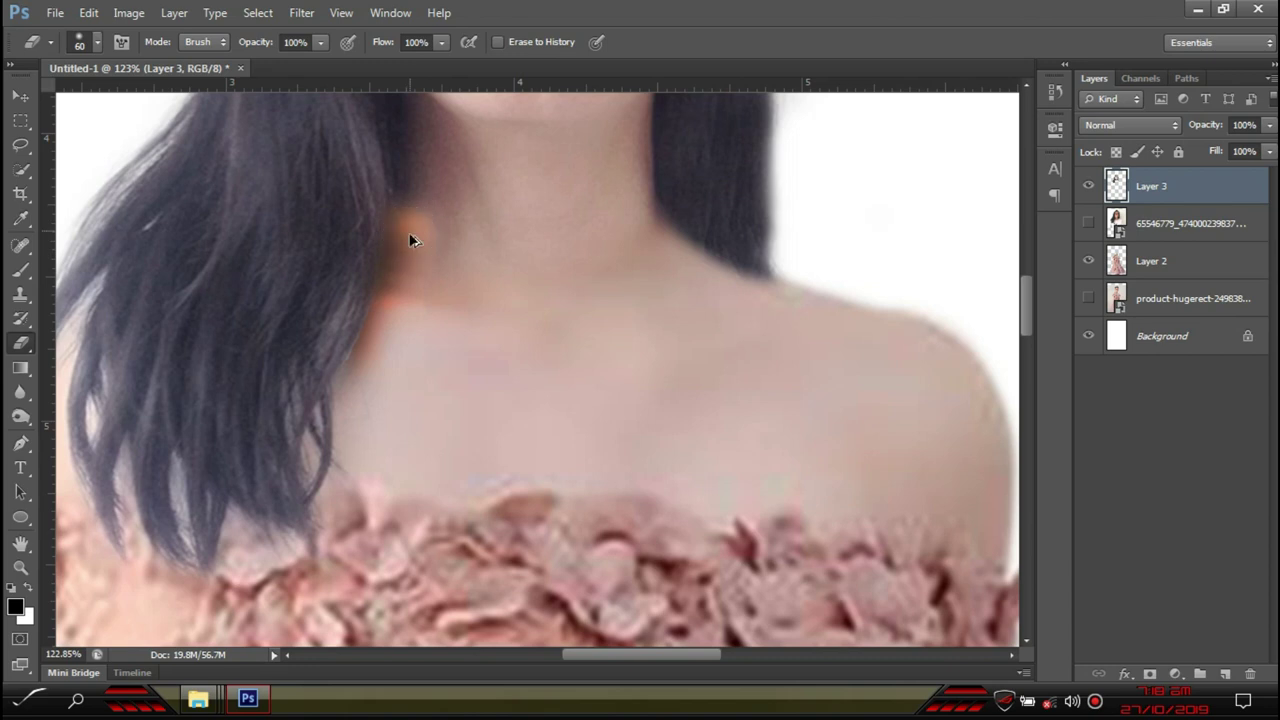
pyautogui.press(']')
pyautogui.click(420, 268)
pyautogui.press(']')
pyautogui.scroll(-6, 430, 260)
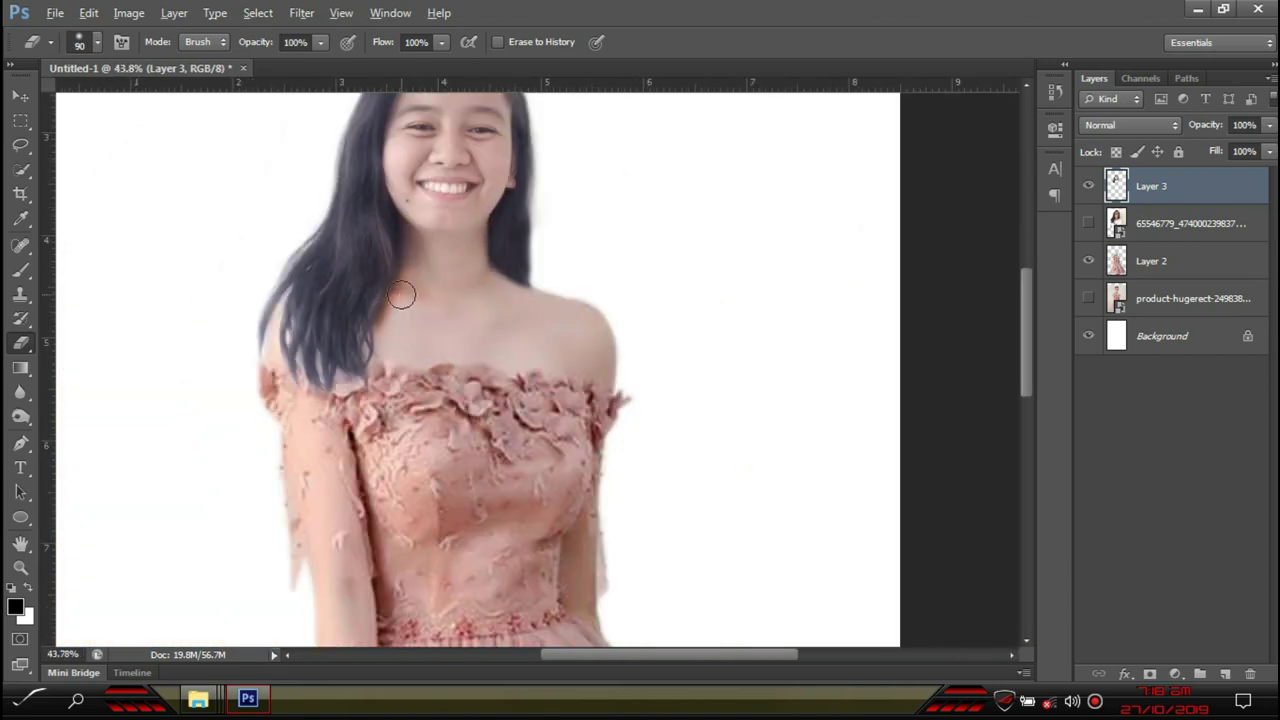
pyautogui.scroll(7, 426, 296)
# Select the body layer and clone clean skin over the neck seam
pyautogui.press('v')
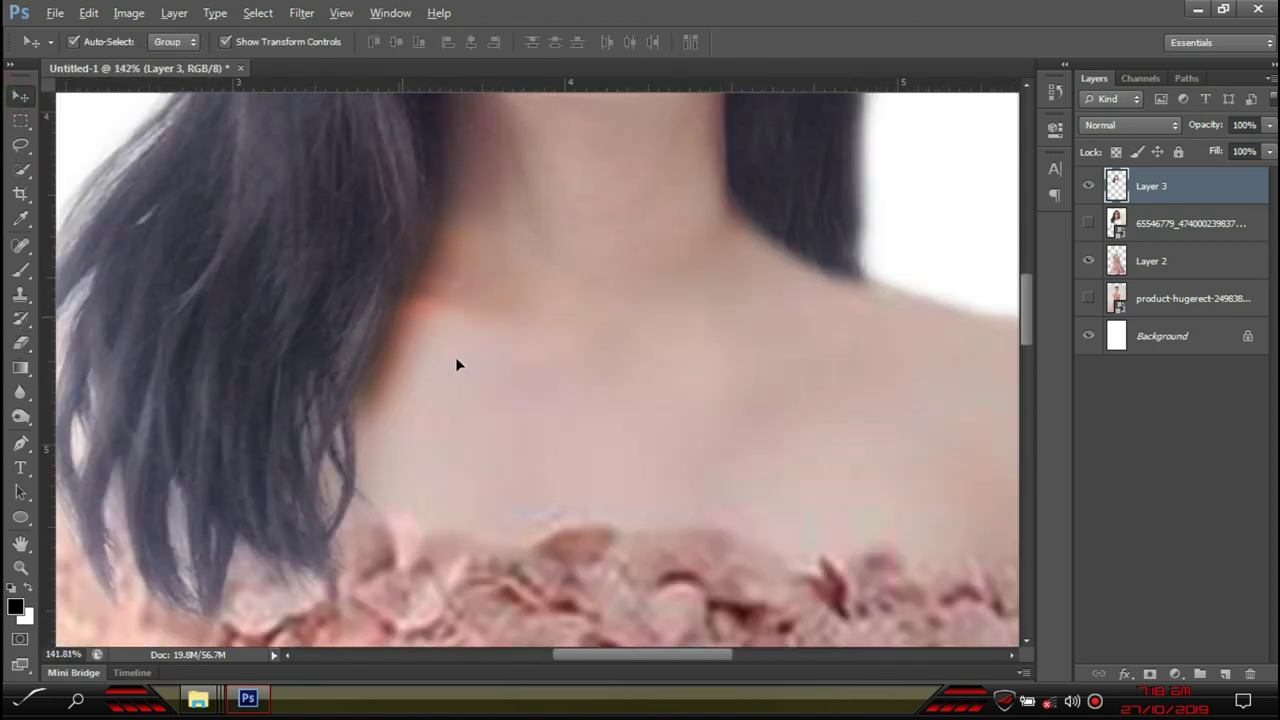
pyautogui.click(517, 394)
pyautogui.press('s')
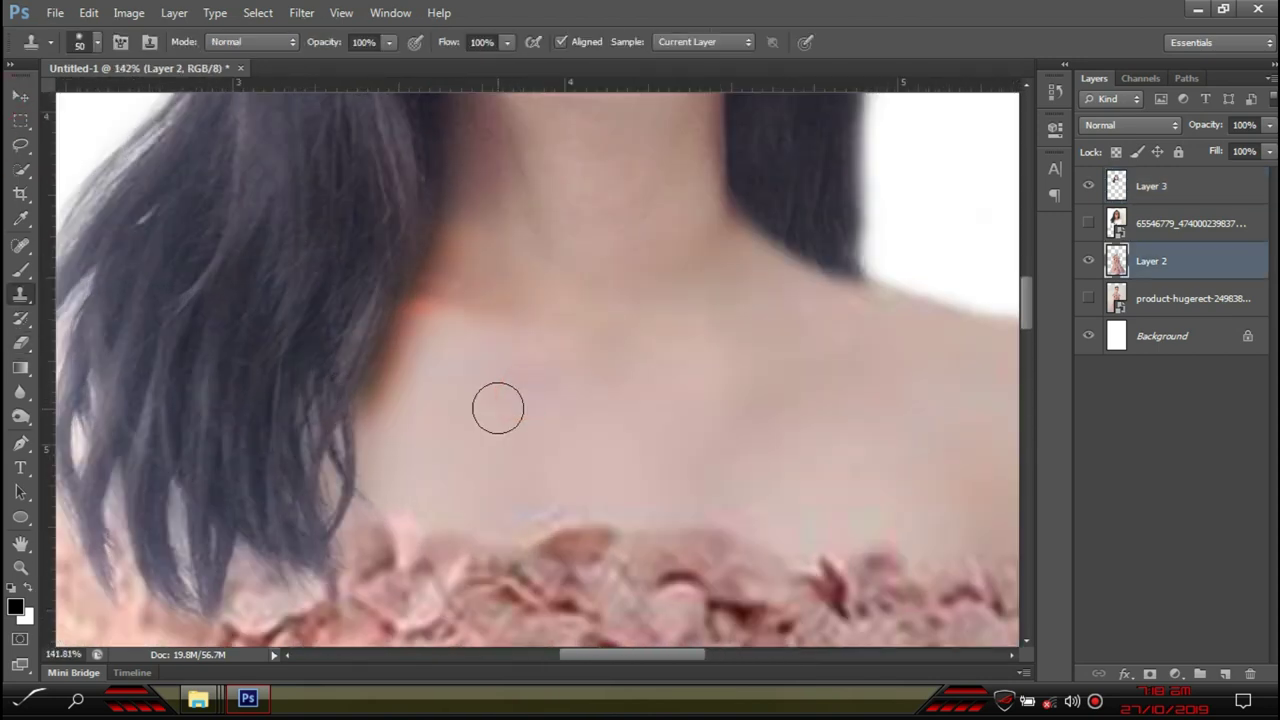
pyautogui.press(']')
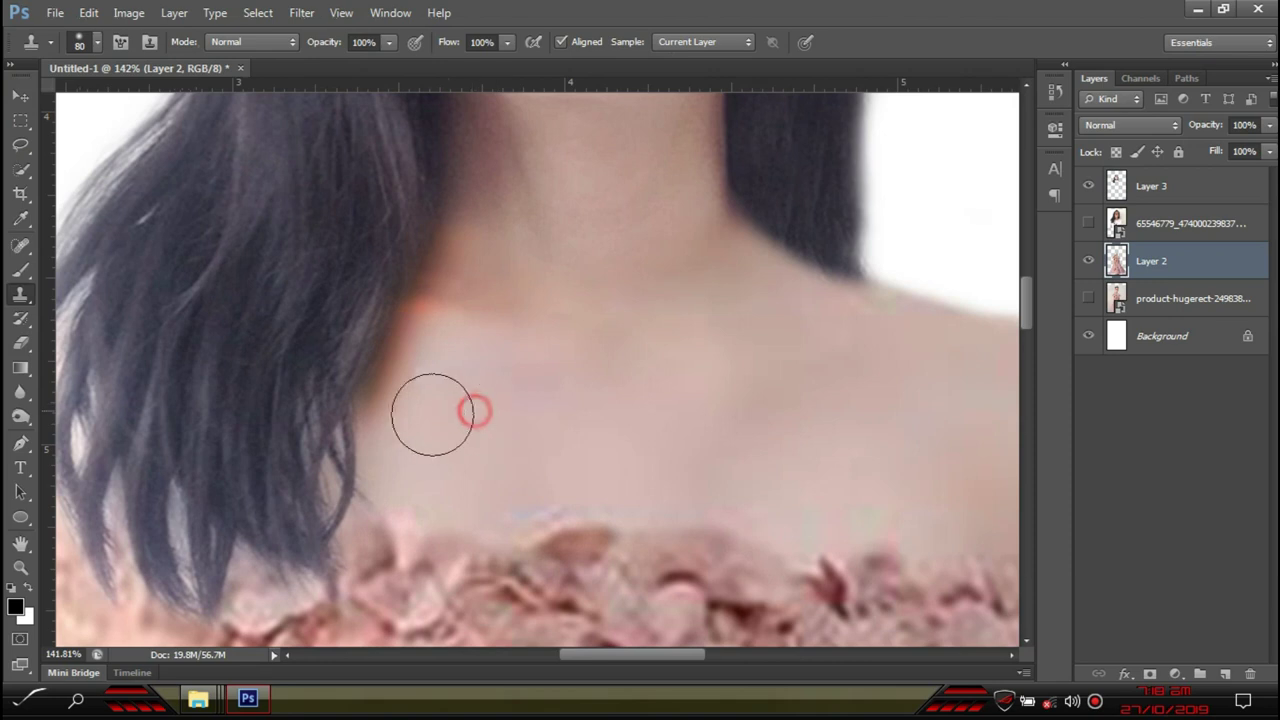
pyautogui.moveTo(423, 371)
pyautogui.mouseDown()
pyautogui.moveTo(423, 328)
pyautogui.moveTo(383, 423)
pyautogui.mouseUp()
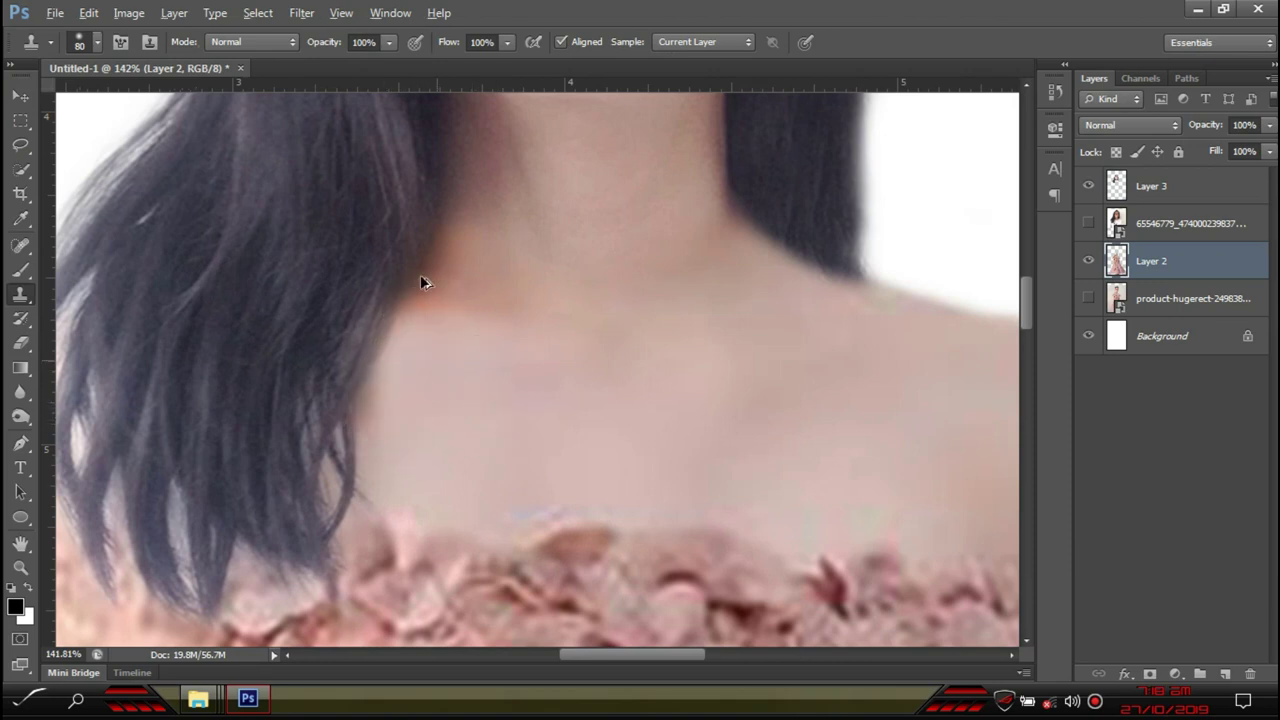
# On Layer 3, clone neck skin at 38% opacity over the seam beside the hair
pyautogui.keyDown('ctrl'); pyautogui.click(310, 192); pyautogui.keyUp('ctrl')
pyautogui.click(388, 43)
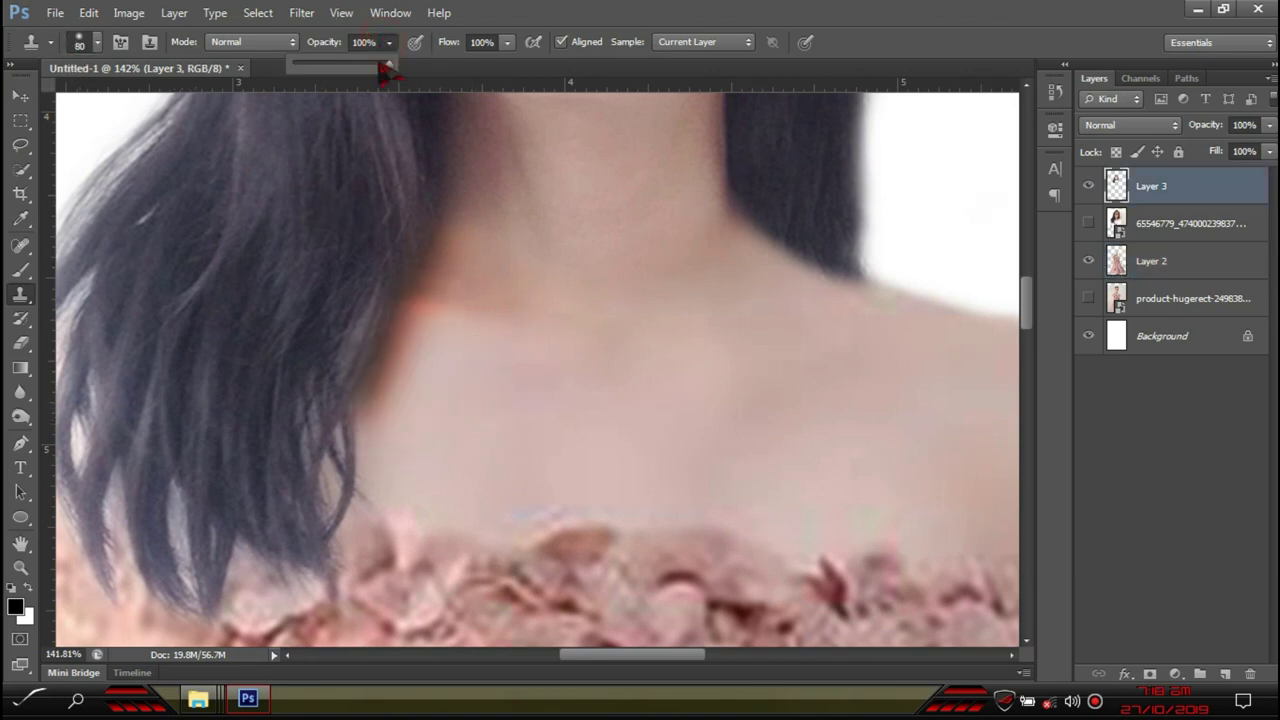
pyautogui.moveTo(336, 79); pyautogui.dragTo(330, 79)
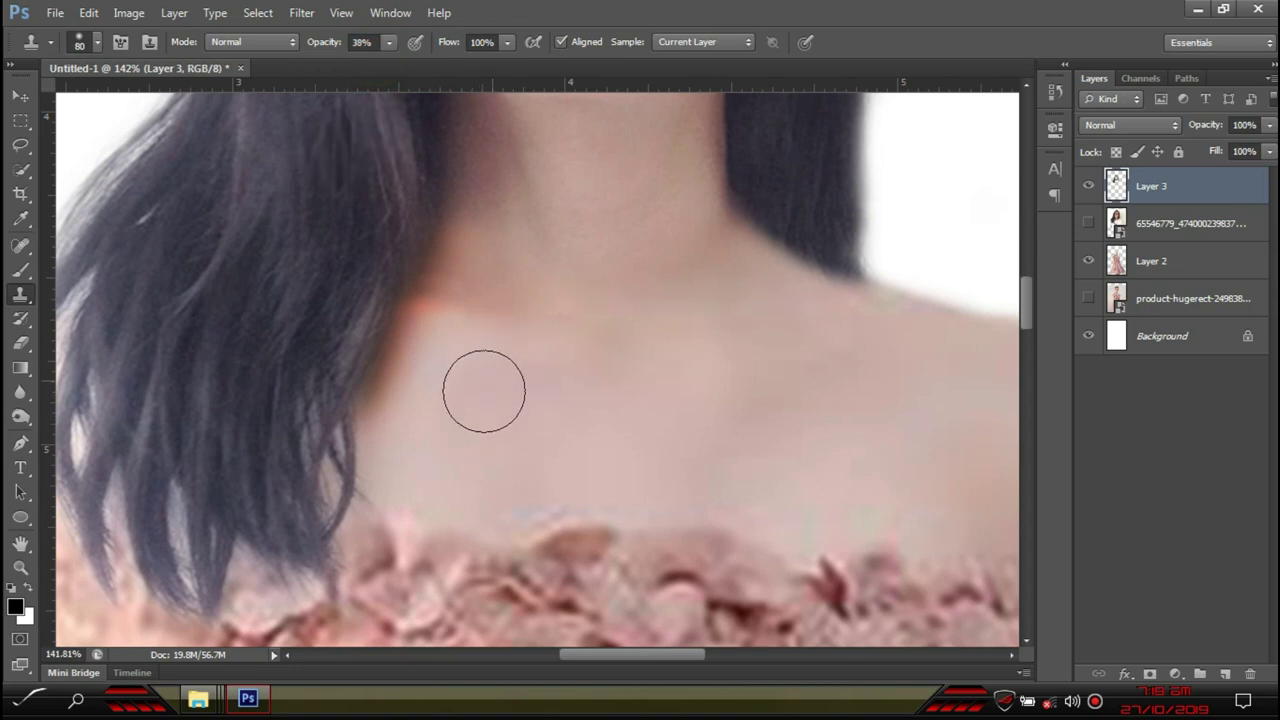
pyautogui.click(394, 400)
pyautogui.click(391, 357)
pyautogui.click(409, 331)
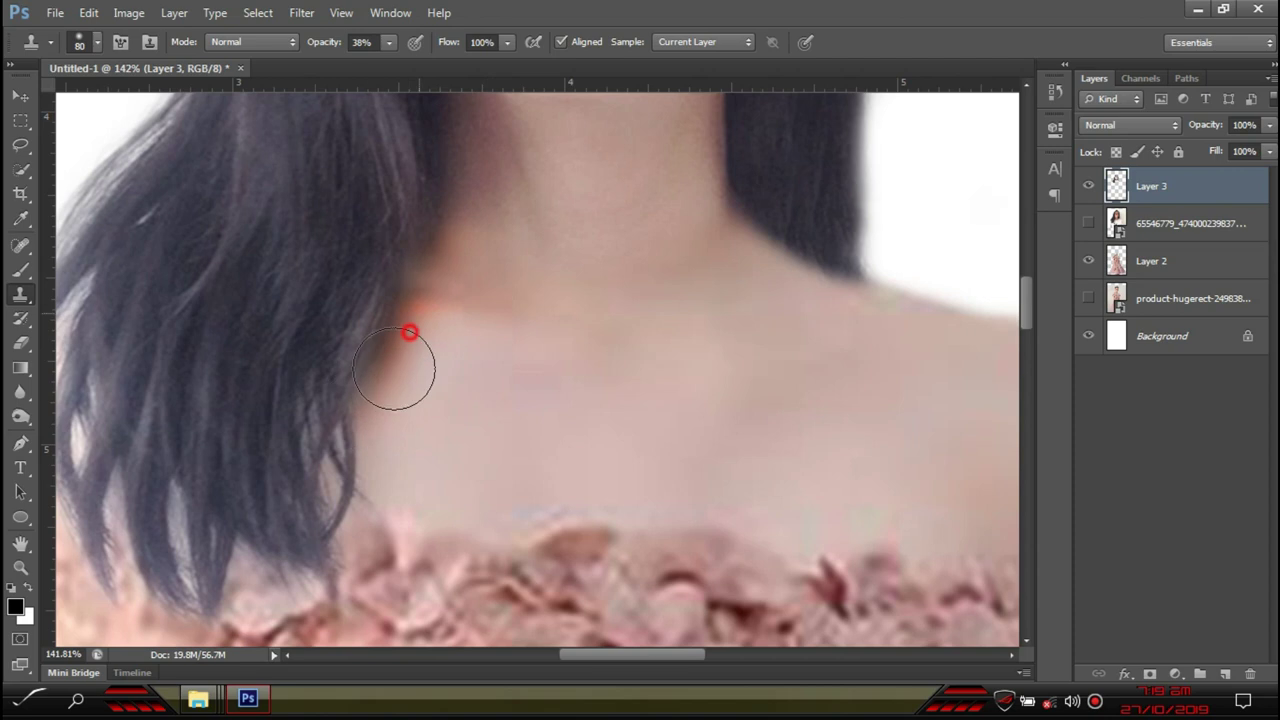
pyautogui.moveTo(464, 262); pyautogui.dragTo(438, 337)
pyautogui.scroll(-5, 438, 337)
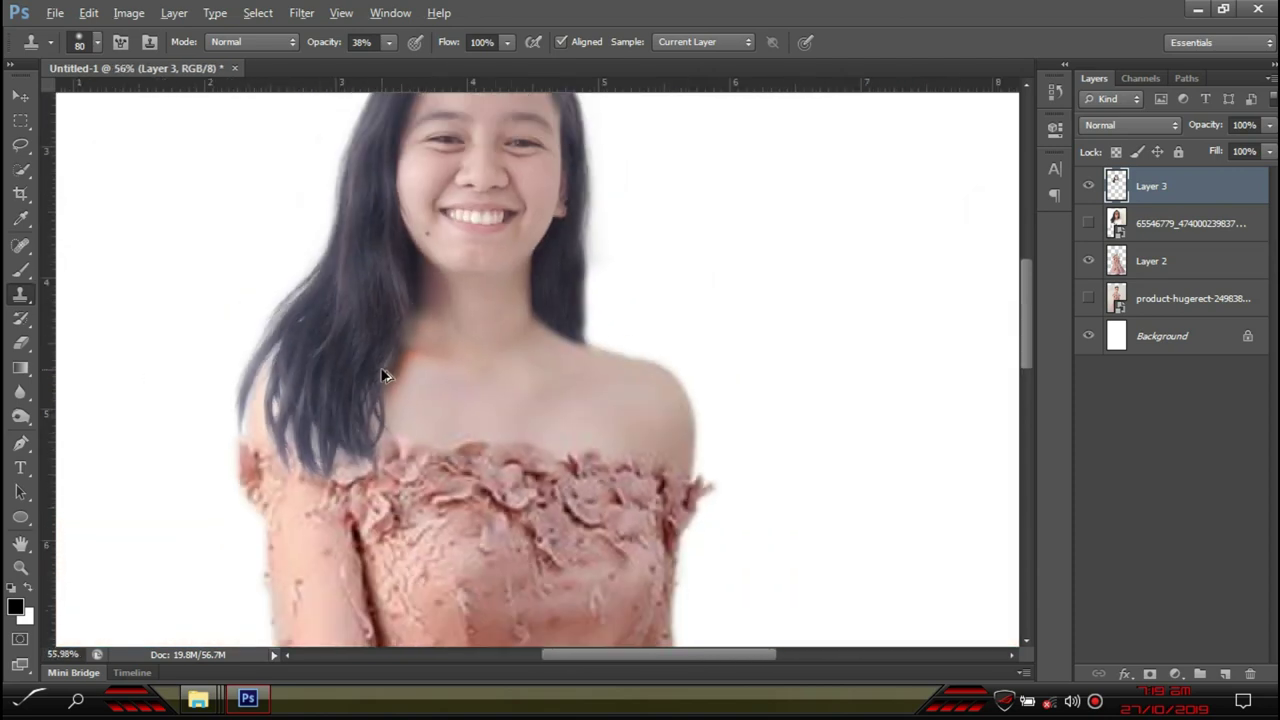
pyautogui.scroll(-2, 401, 369)
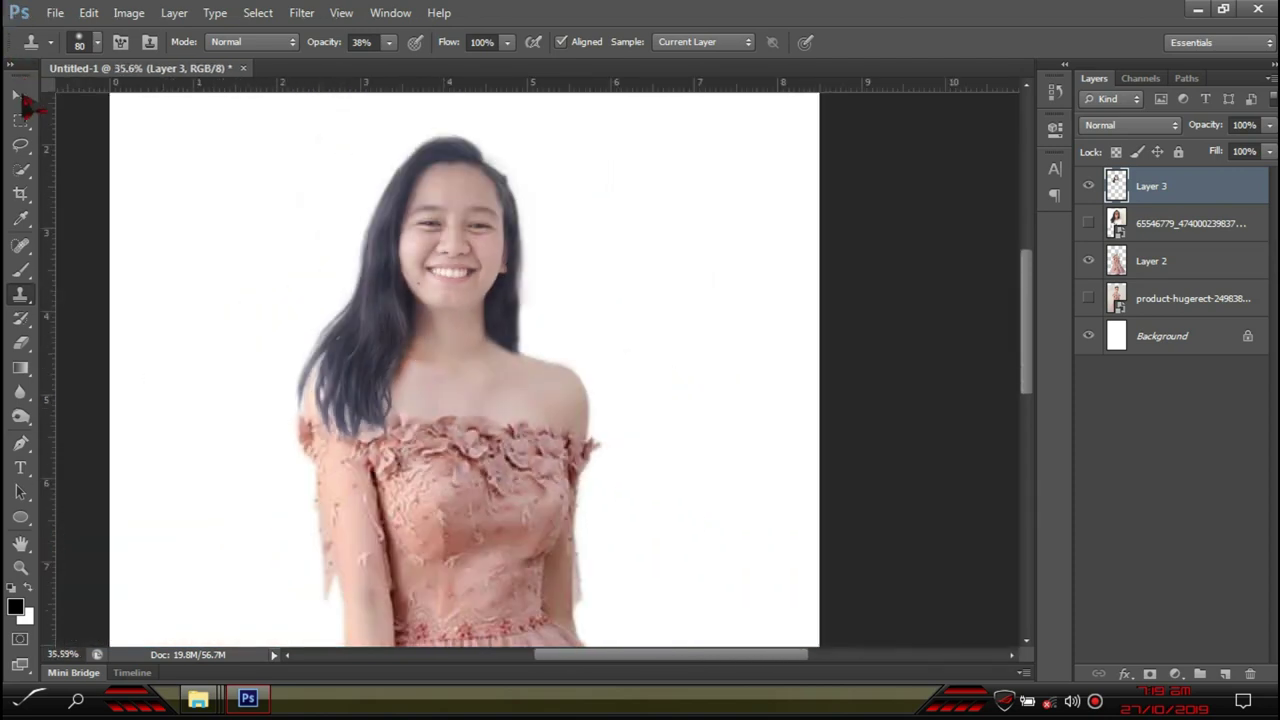
pyautogui.click(20, 96)
pyautogui.scroll(5, 480, 330)
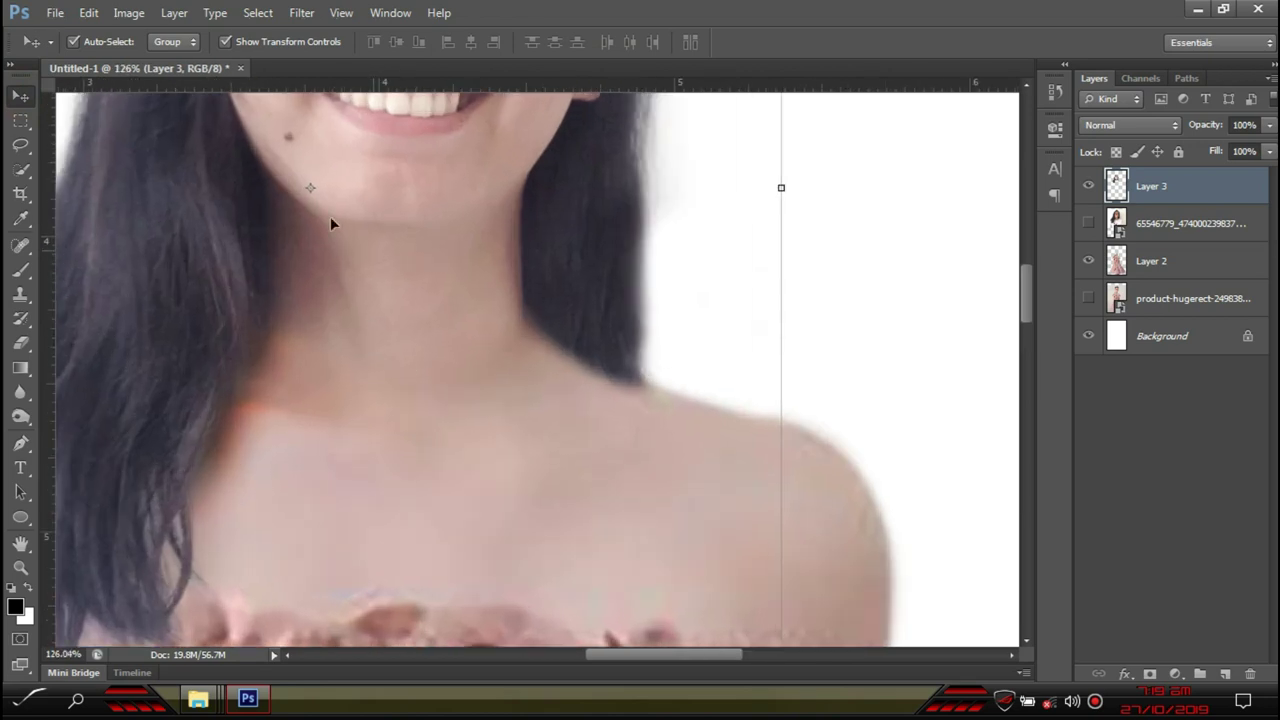
# Copy a rectangular selection of the chin and neck from Layer 3 to new Layer 4
pyautogui.scroll(-1, 447, 442)
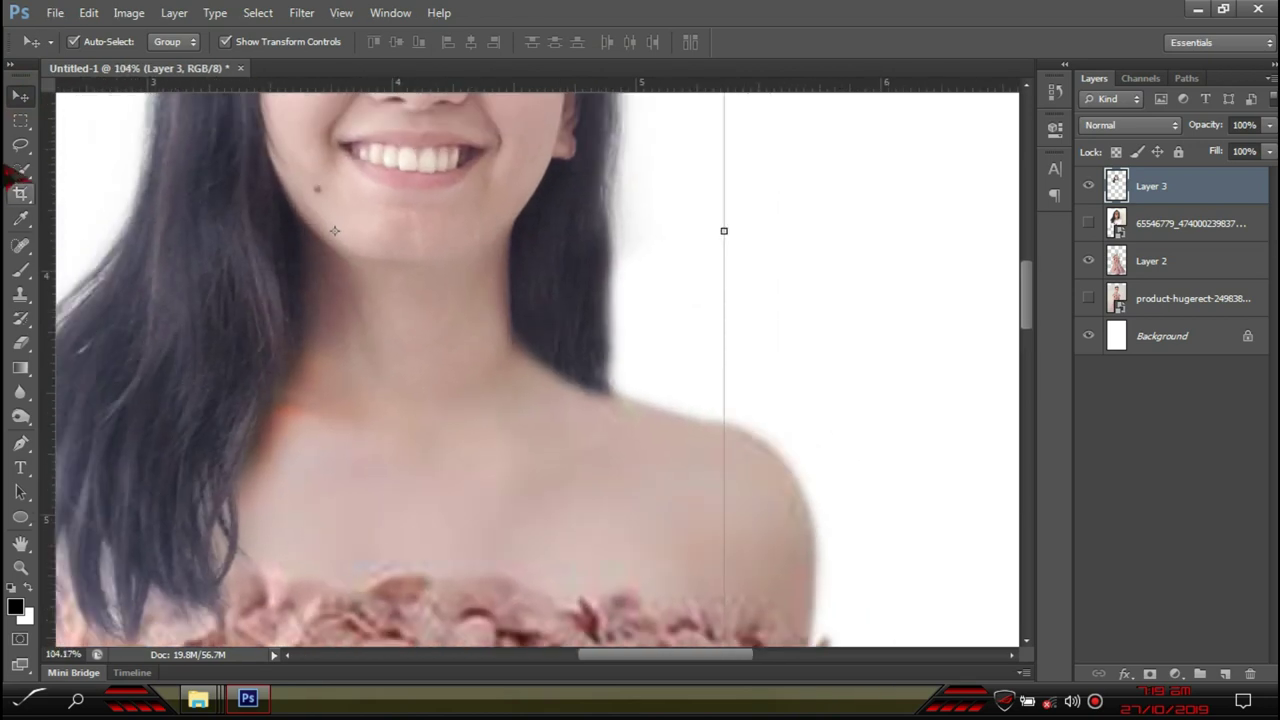
pyautogui.click(20, 124)
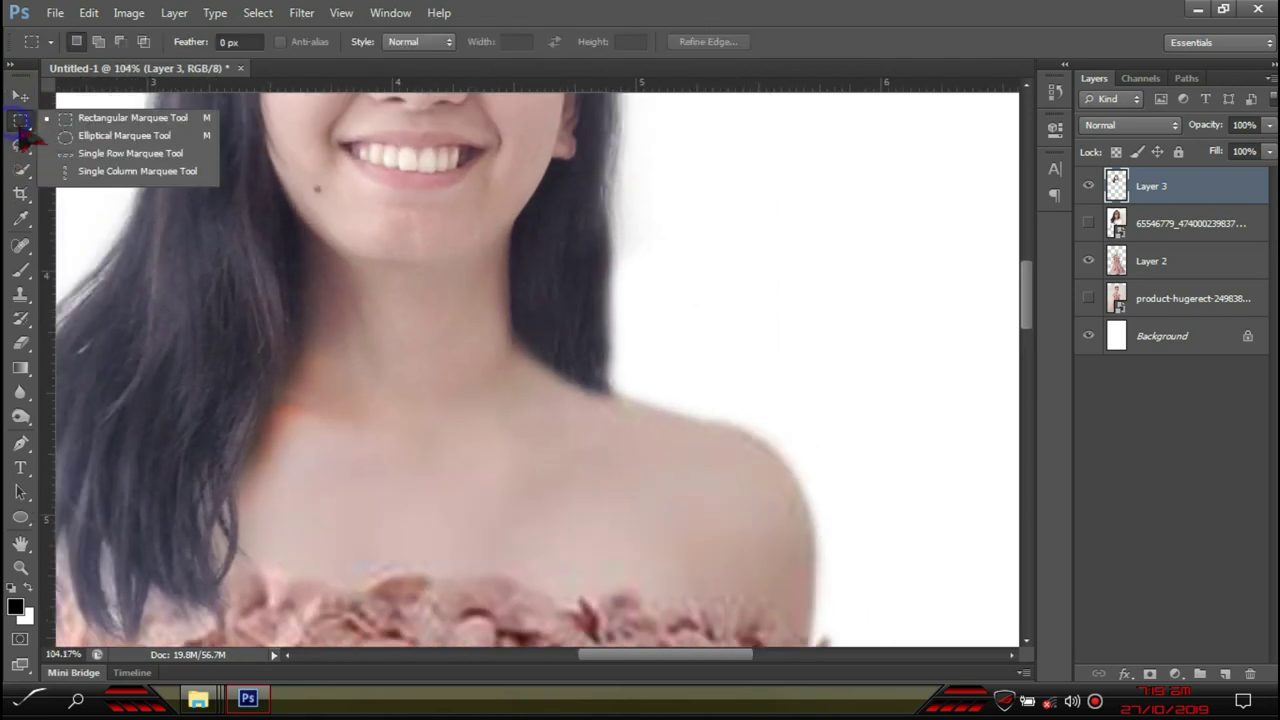
pyautogui.click(100, 118)
pyautogui.moveTo(179, 123); pyautogui.dragTo(564, 417)
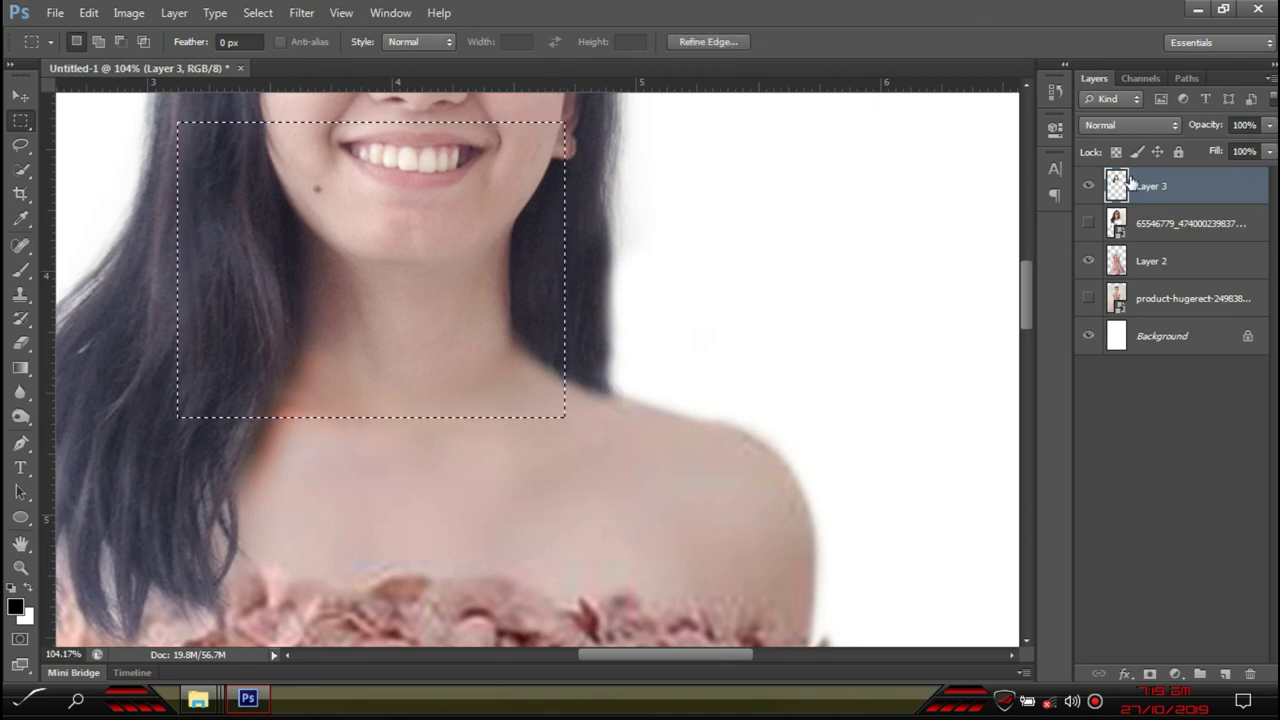
pyautogui.hotkey('ctrl', 'j')
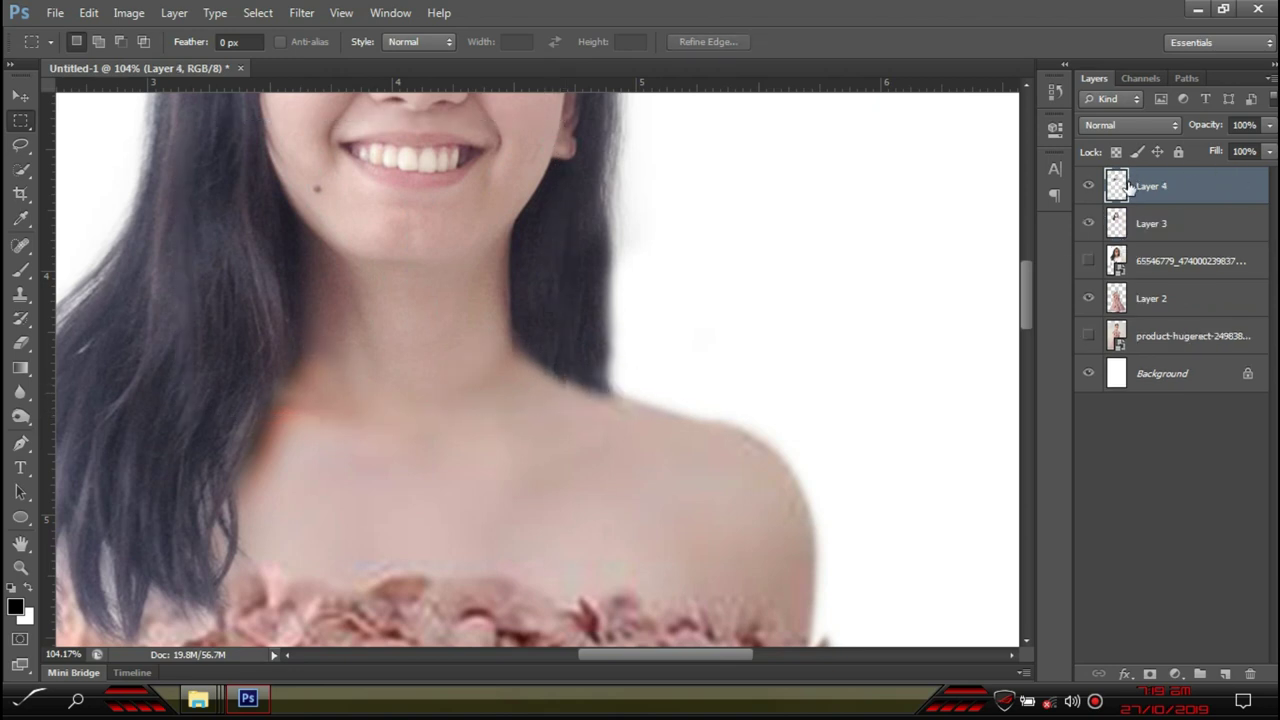
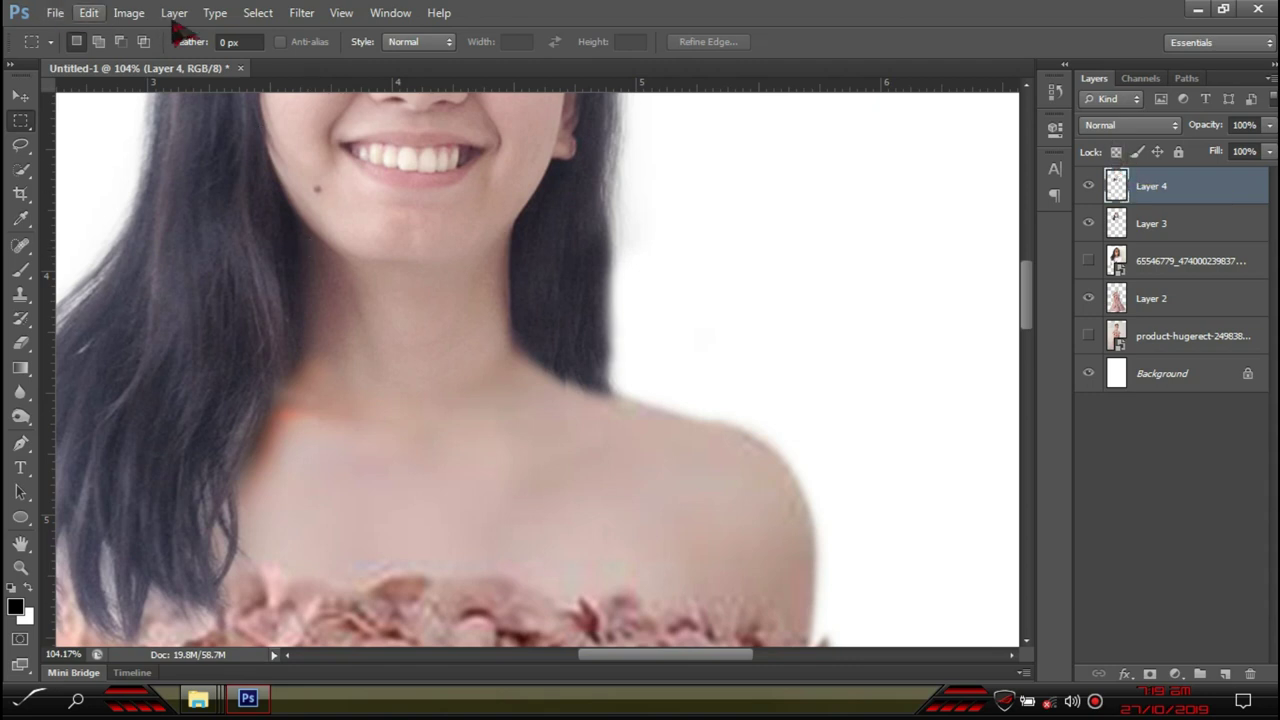
# Brighten Layer 4 with a Curves point raised from input 113 to output 140
pyautogui.click(129, 12)
pyautogui.moveTo(160, 62)
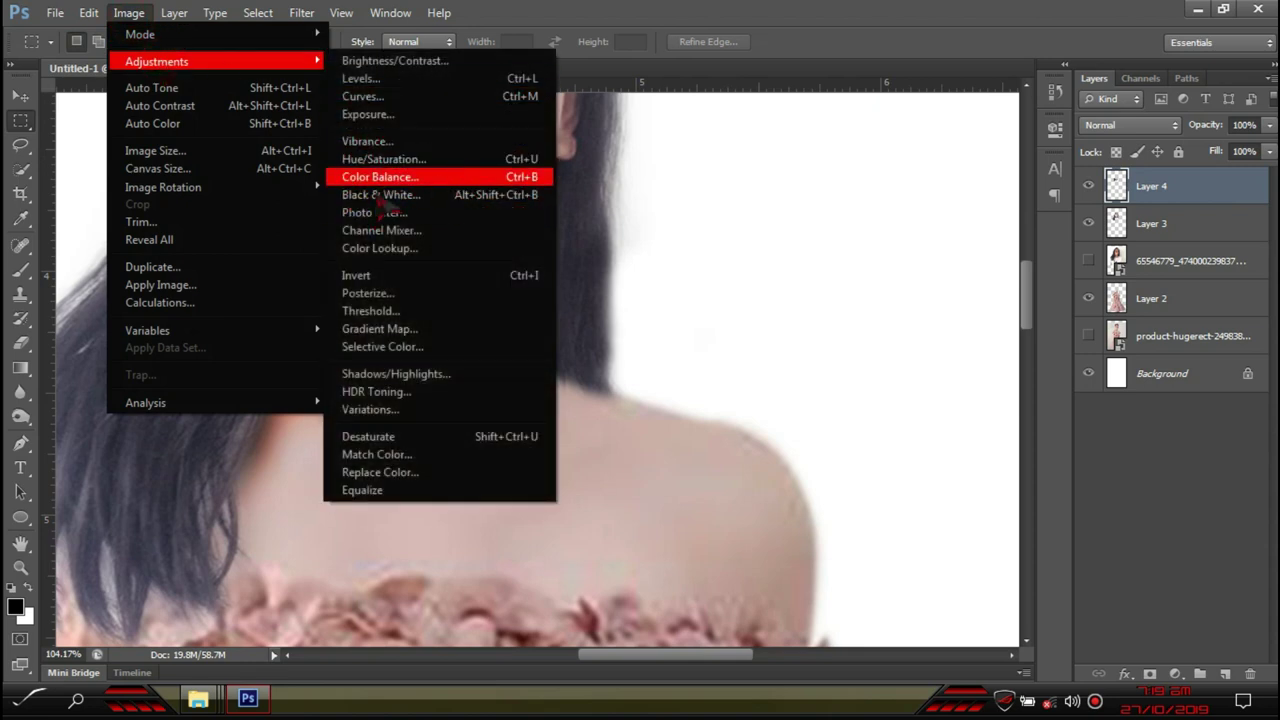
pyautogui.click(362, 96)
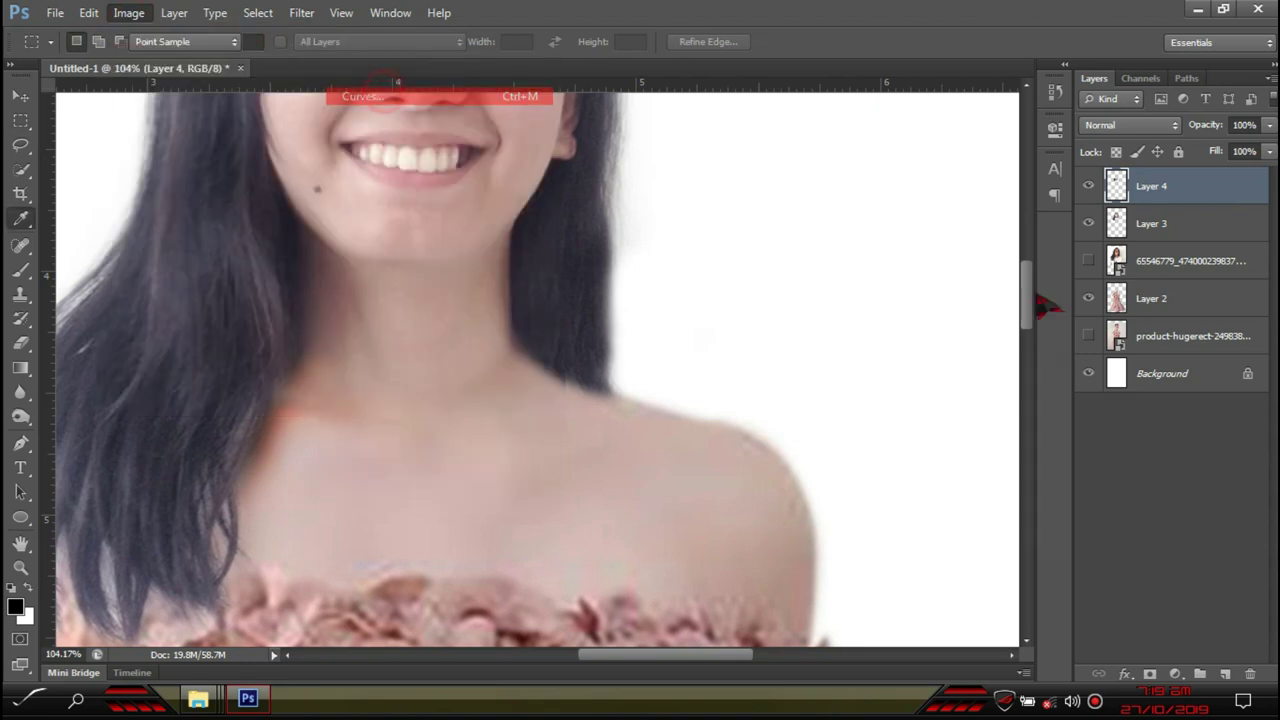
pyautogui.moveTo(828, 322); pyautogui.dragTo(823, 308)
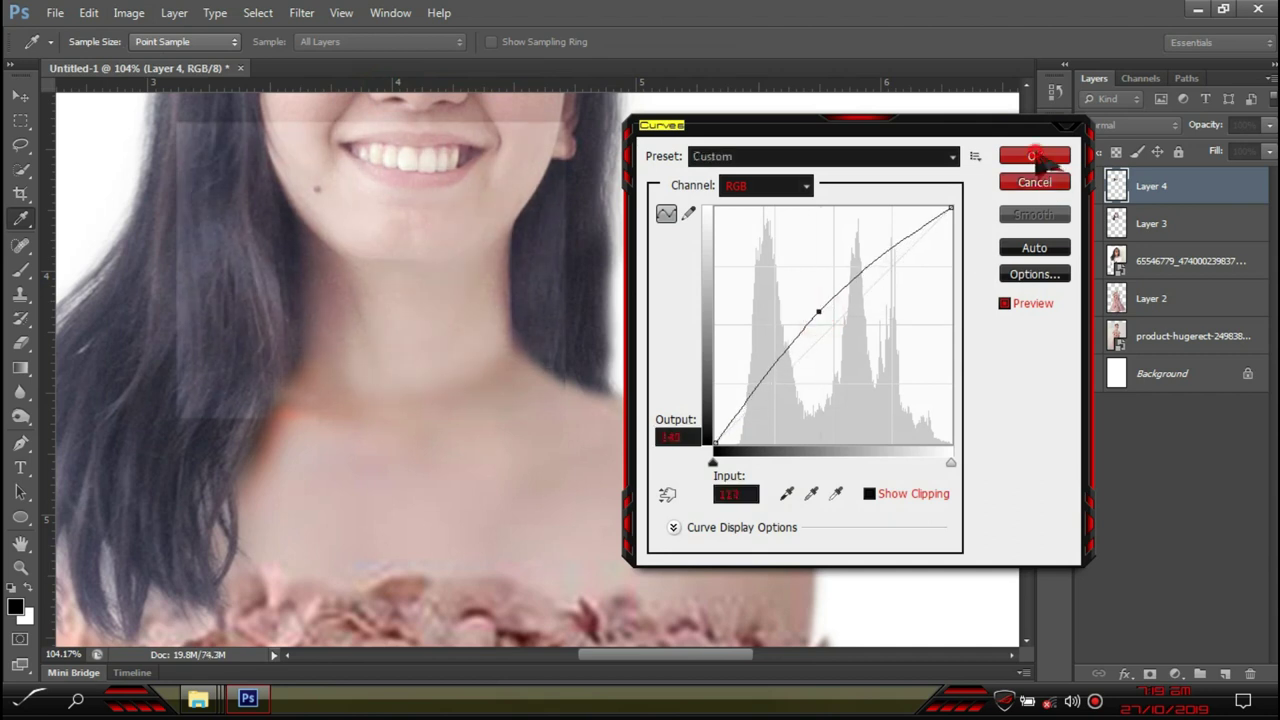
pyautogui.click(1035, 156)
pyautogui.scroll(5, 150, 340)
# Pick the Eraser tool and enlarge its brush to 150
pyautogui.scroll(-5, 210, 410)
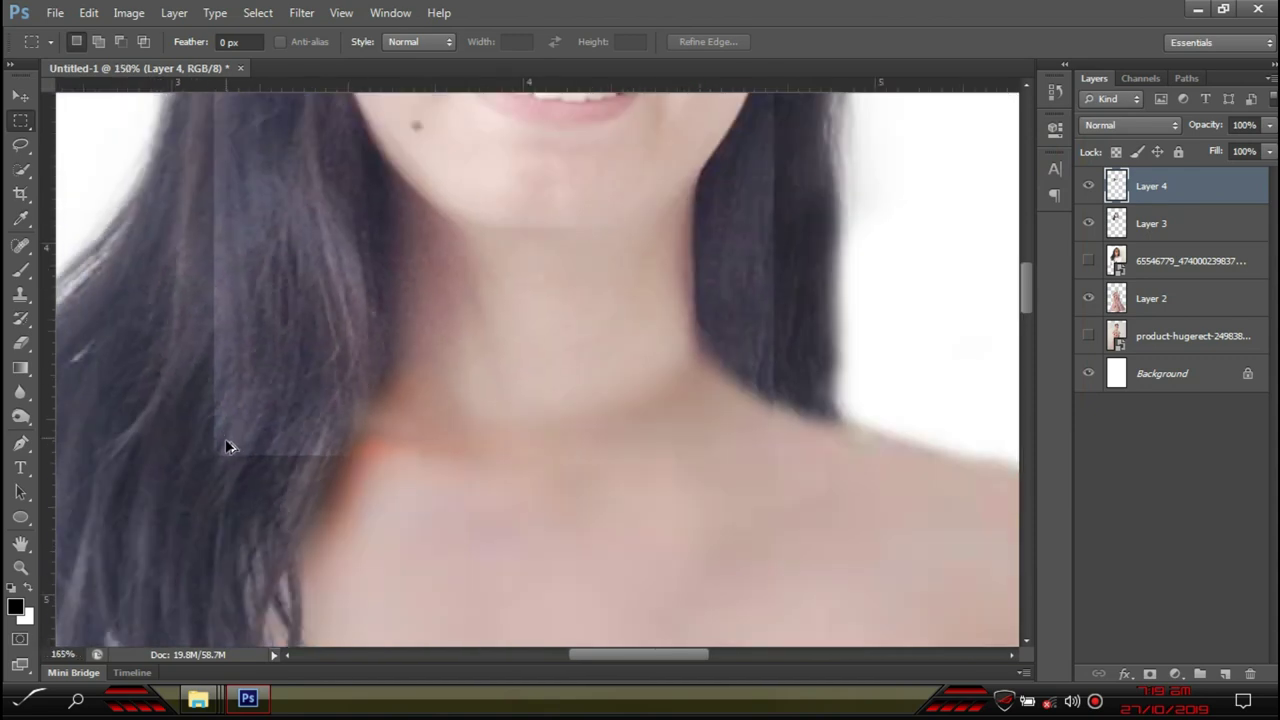
pyautogui.scroll(5, 437, 497)
pyautogui.scroll(-4, 170, 330)
pyautogui.scroll(-2, 141, 226)
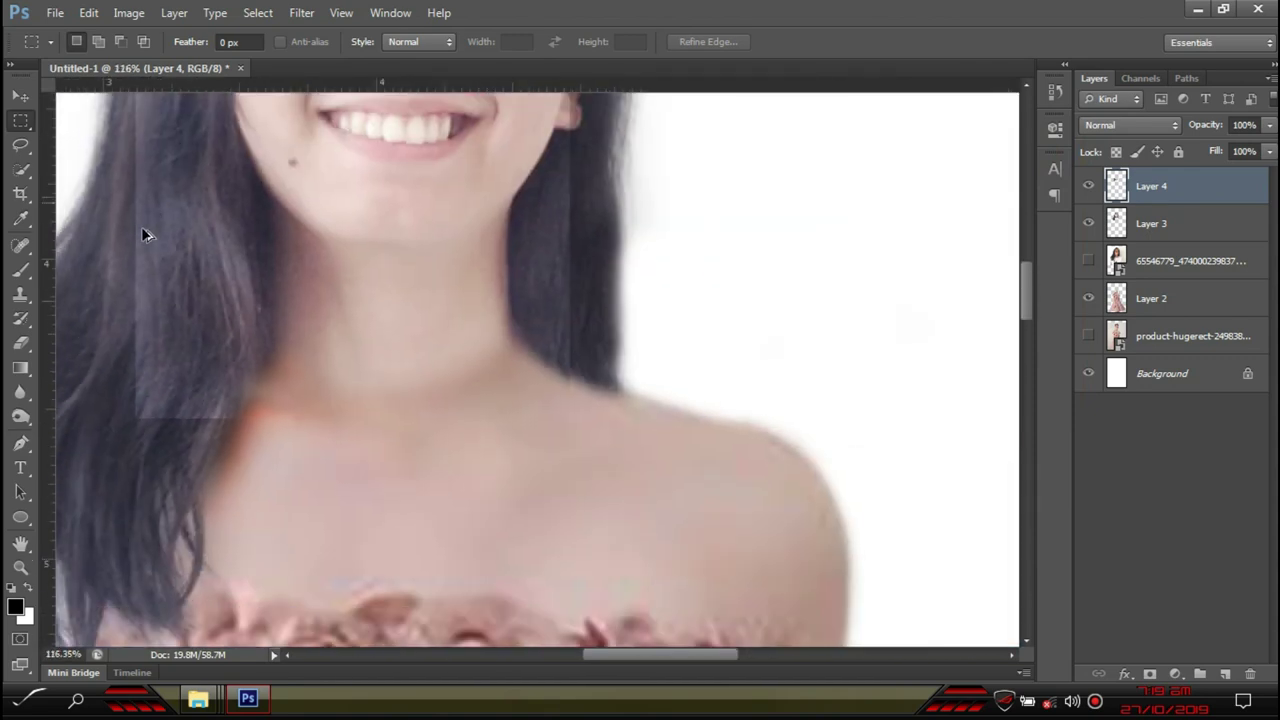
pyautogui.scroll(4, 363, 220)
pyautogui.scroll(2, 446, 250)
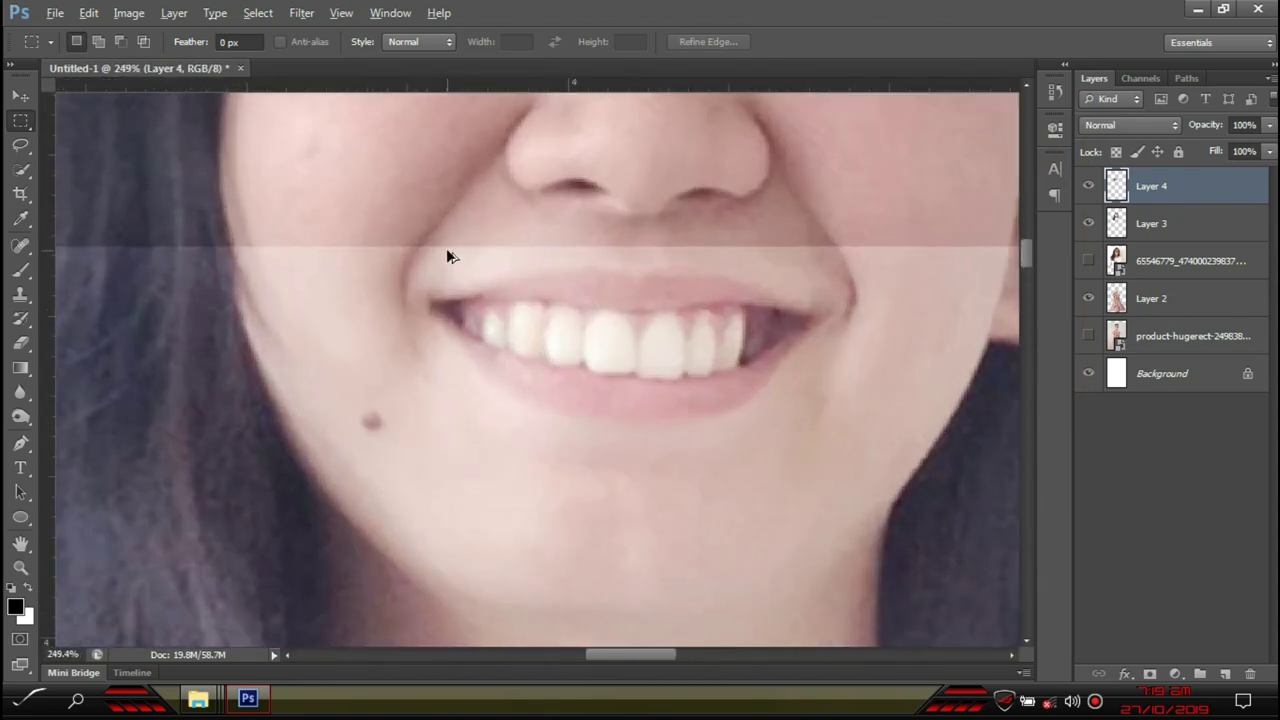
pyautogui.scroll(-6, 447, 251)
pyautogui.scroll(2, 453, 310)
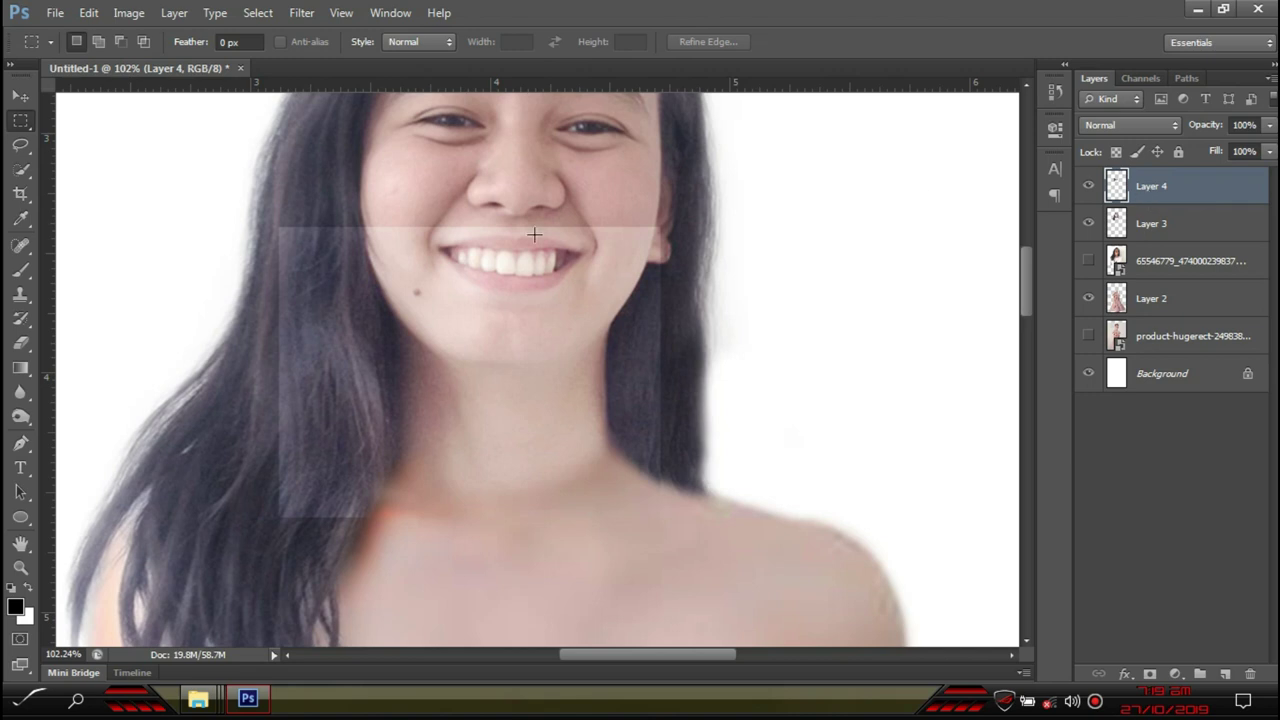
pyautogui.click(20, 342)
pyautogui.click(80, 336)
pyautogui.press(']')
# Erase the light band across the face and the pale patch over the right hair
pyautogui.moveTo(623, 214)
pyautogui.mouseDown()
pyautogui.moveTo(509, 290)
pyautogui.moveTo(406, 233)
pyautogui.moveTo(497, 290)
pyautogui.moveTo(611, 241)
pyautogui.moveTo(540, 295)
pyautogui.moveTo(353, 230)
pyautogui.moveTo(310, 330)
pyautogui.mouseUp()
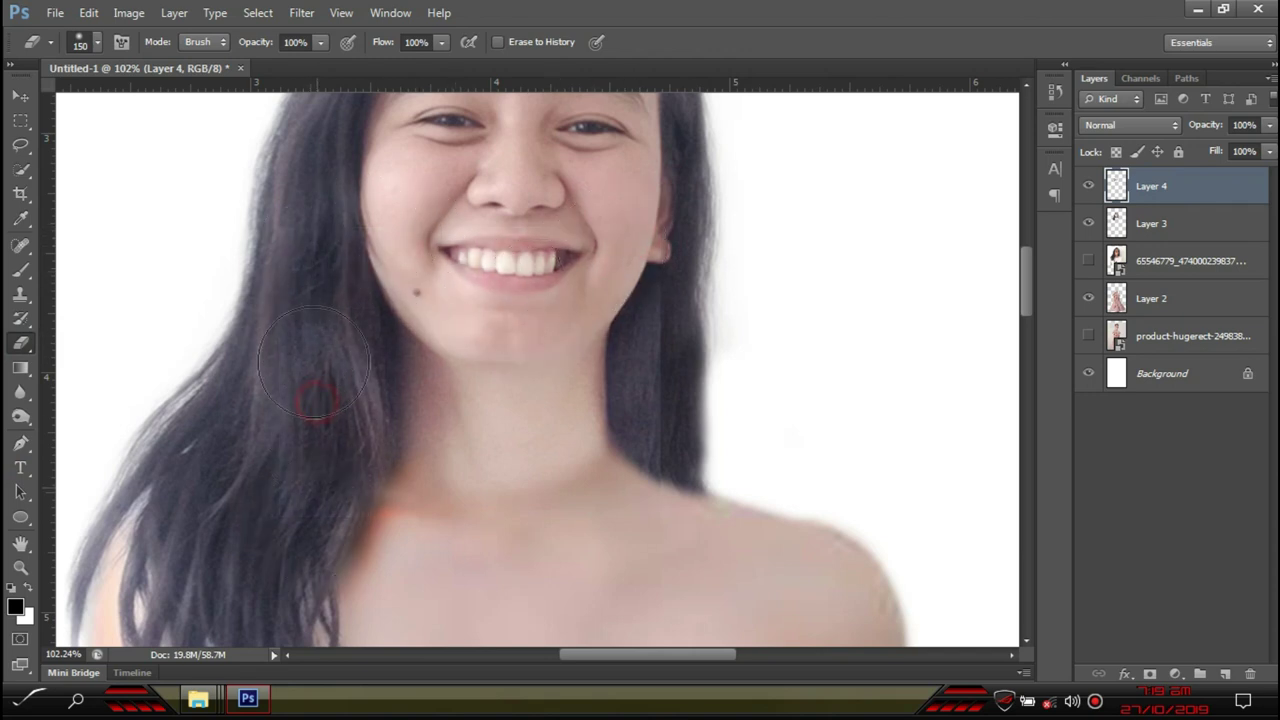
pyautogui.moveTo(320, 503)
pyautogui.mouseDown()
pyautogui.moveTo(606, 521)
pyautogui.moveTo(657, 443)
pyautogui.moveTo(677, 282)
pyautogui.moveTo(684, 416)
pyautogui.moveTo(672, 333)
pyautogui.moveTo(615, 268)
pyautogui.moveTo(417, 279)
pyautogui.moveTo(471, 299)
pyautogui.moveTo(537, 266)
pyautogui.moveTo(466, 290)
pyautogui.moveTo(430, 273)
pyautogui.mouseUp()
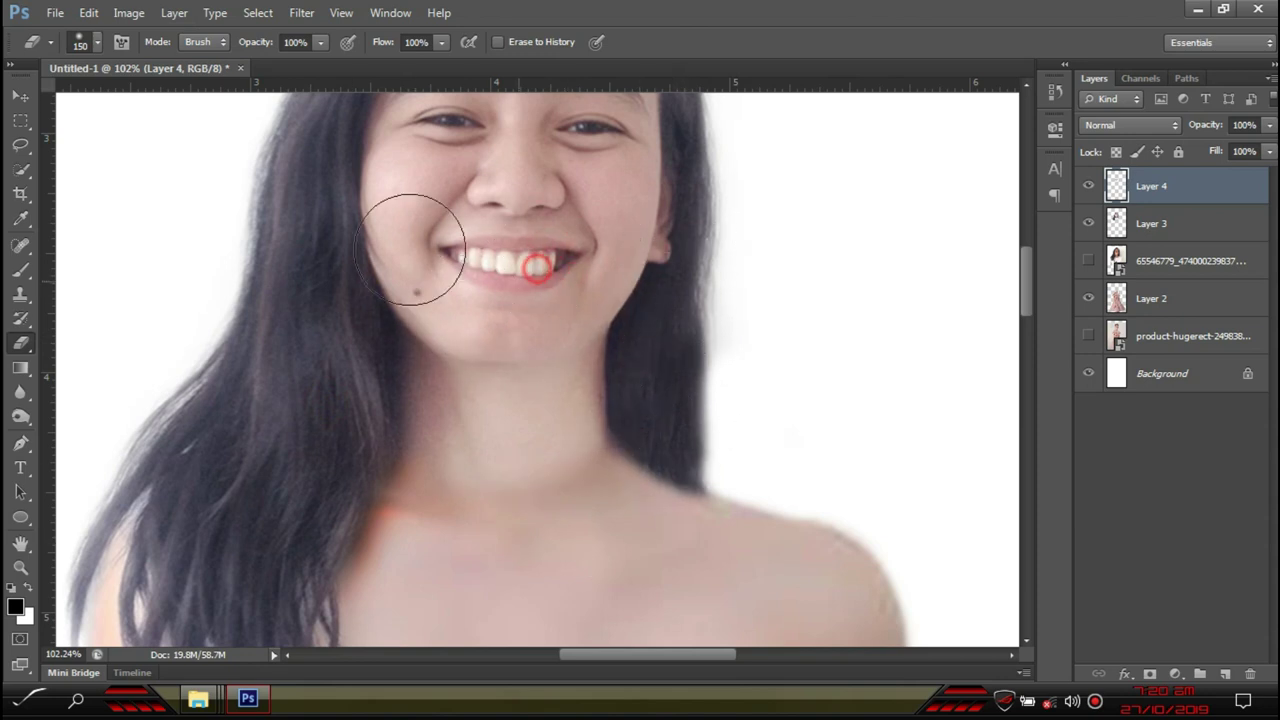
pyautogui.scroll(-5, 350, 205)
pyautogui.scroll(1, 154, 213)
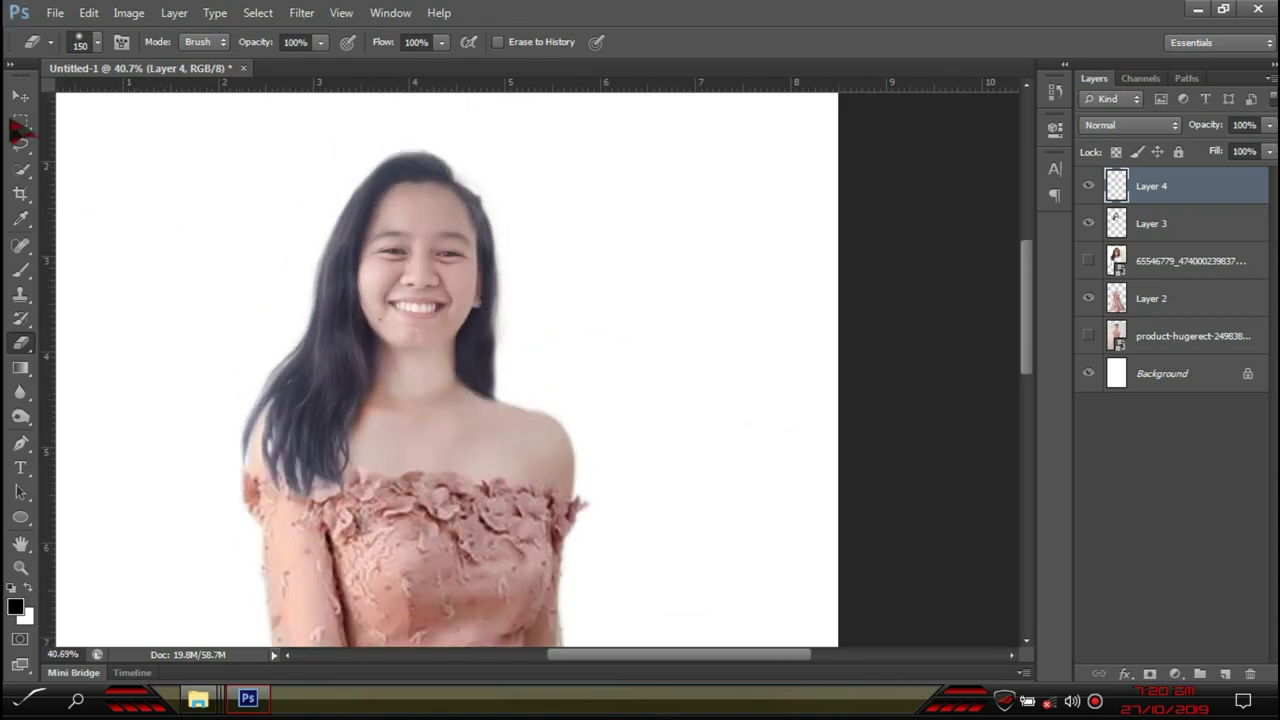
pyautogui.click(20, 96)
# Select Layer 4 and set the Eraser opacity to 39%
pyautogui.click(158, 313)
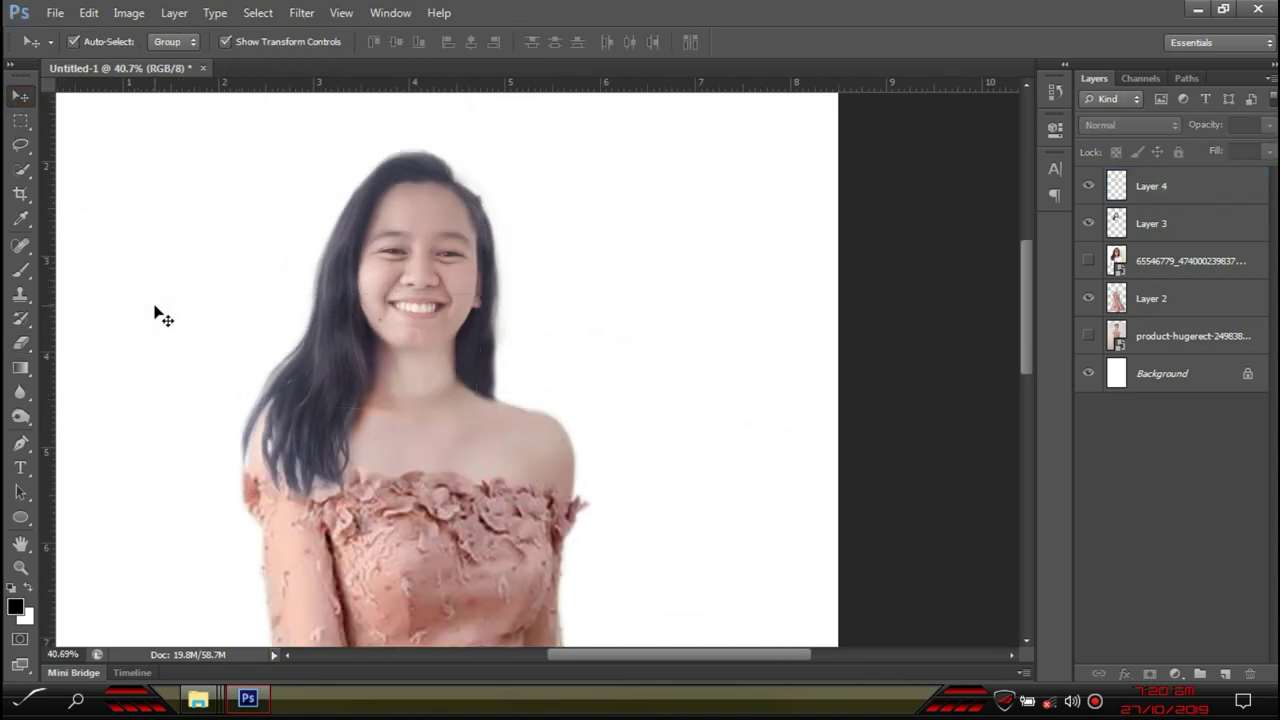
pyautogui.scroll(5, 437, 423)
pyautogui.click(420, 300)
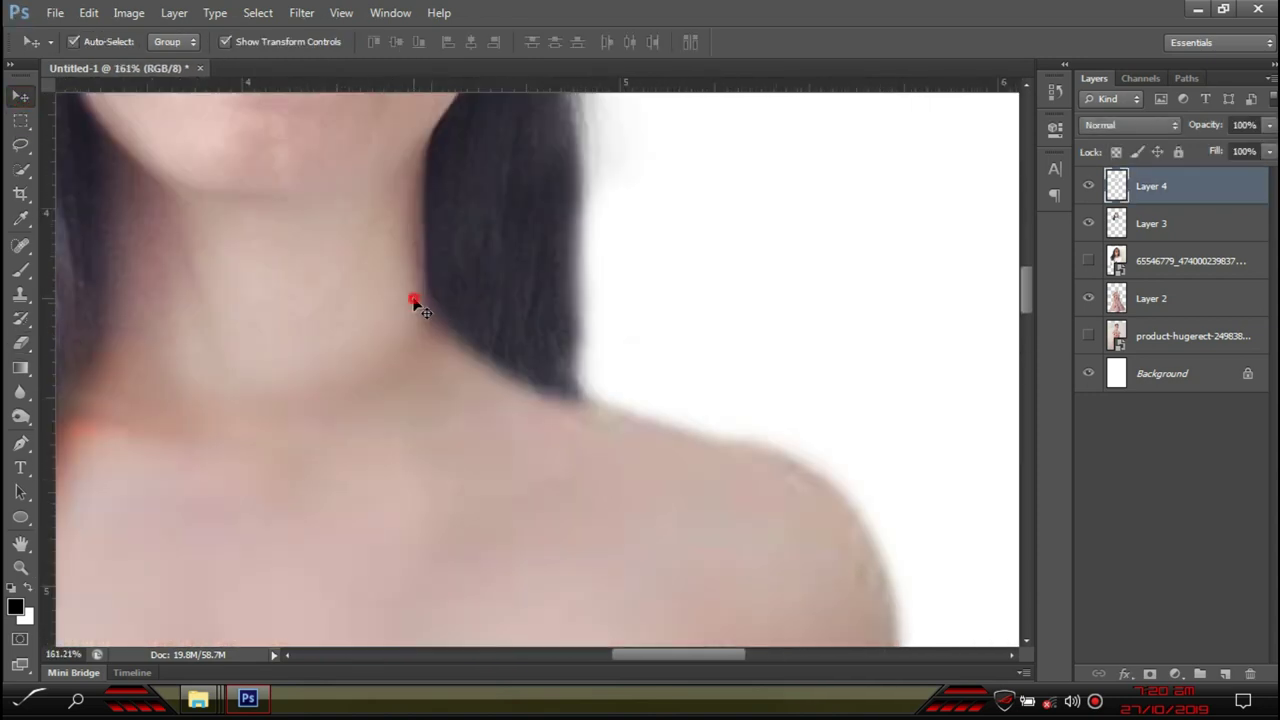
pyautogui.press('e')
pyautogui.click(321, 42)
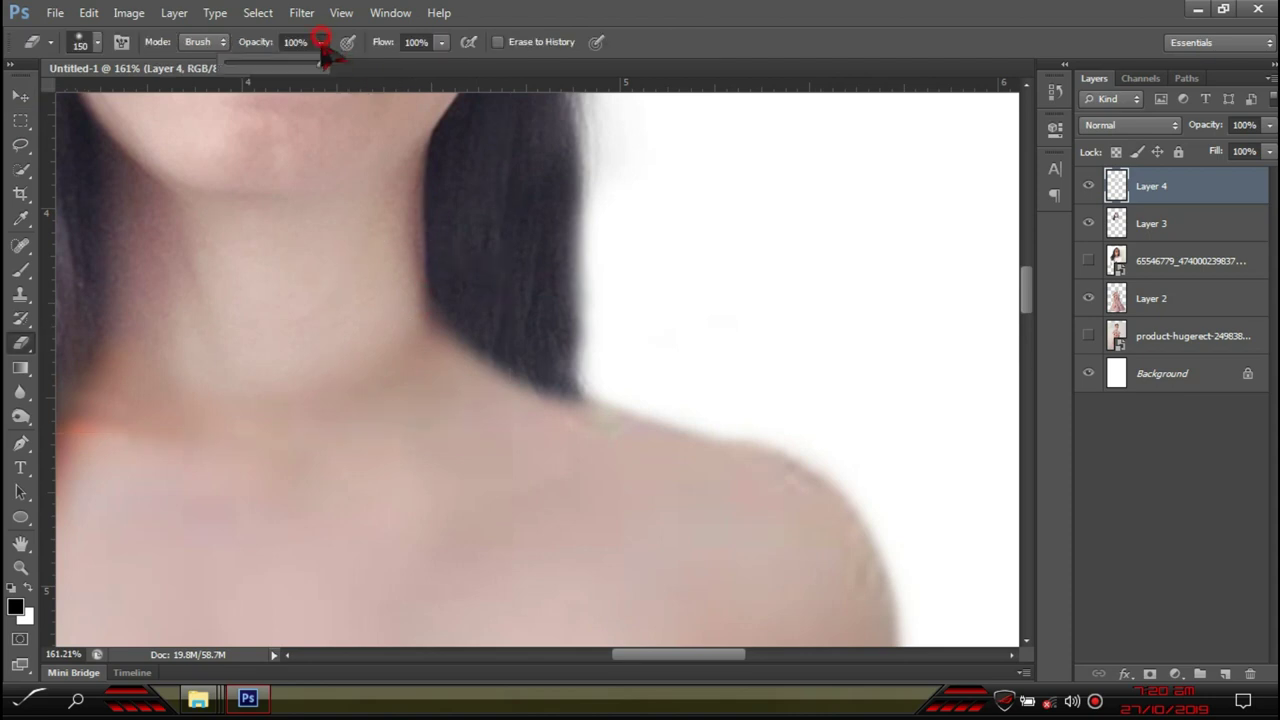
pyautogui.moveTo(272, 74); pyautogui.dragTo(258, 72)
# Soft-erase the seam along the neck on Layer 4
pyautogui.click(414, 343)
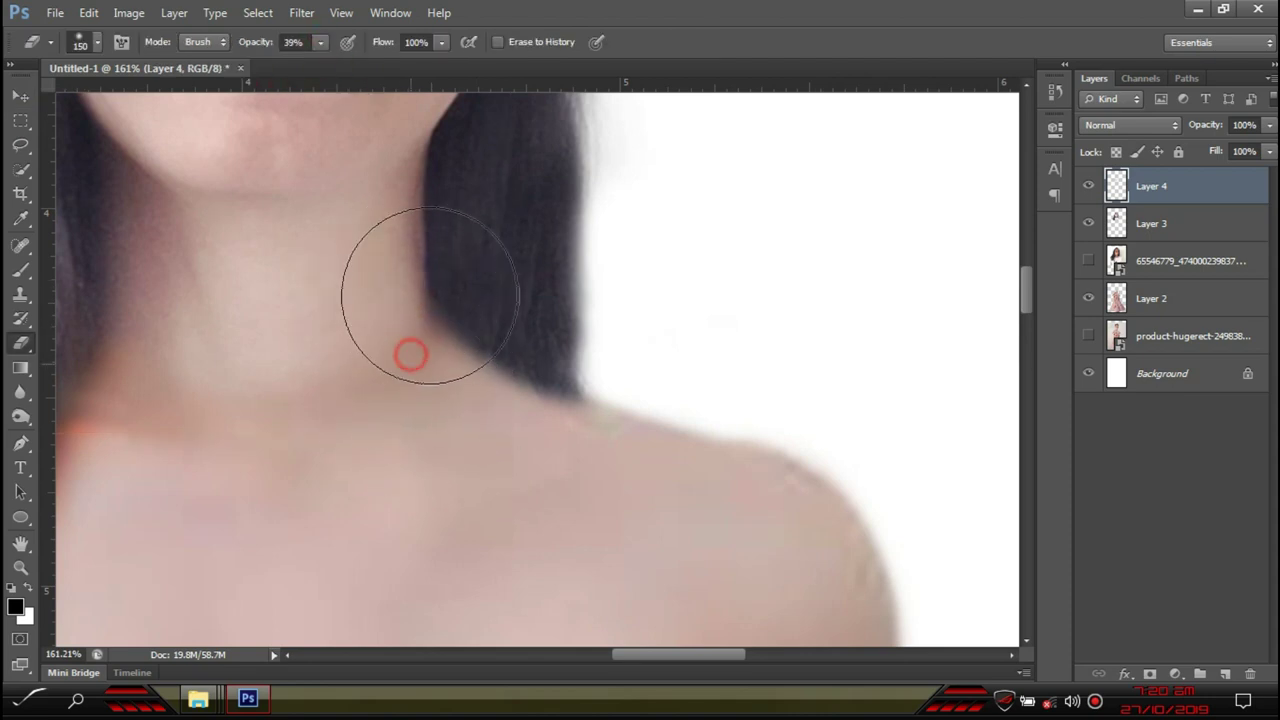
pyautogui.scroll(-4, 398, 445)
pyautogui.scroll(2, 350, 456)
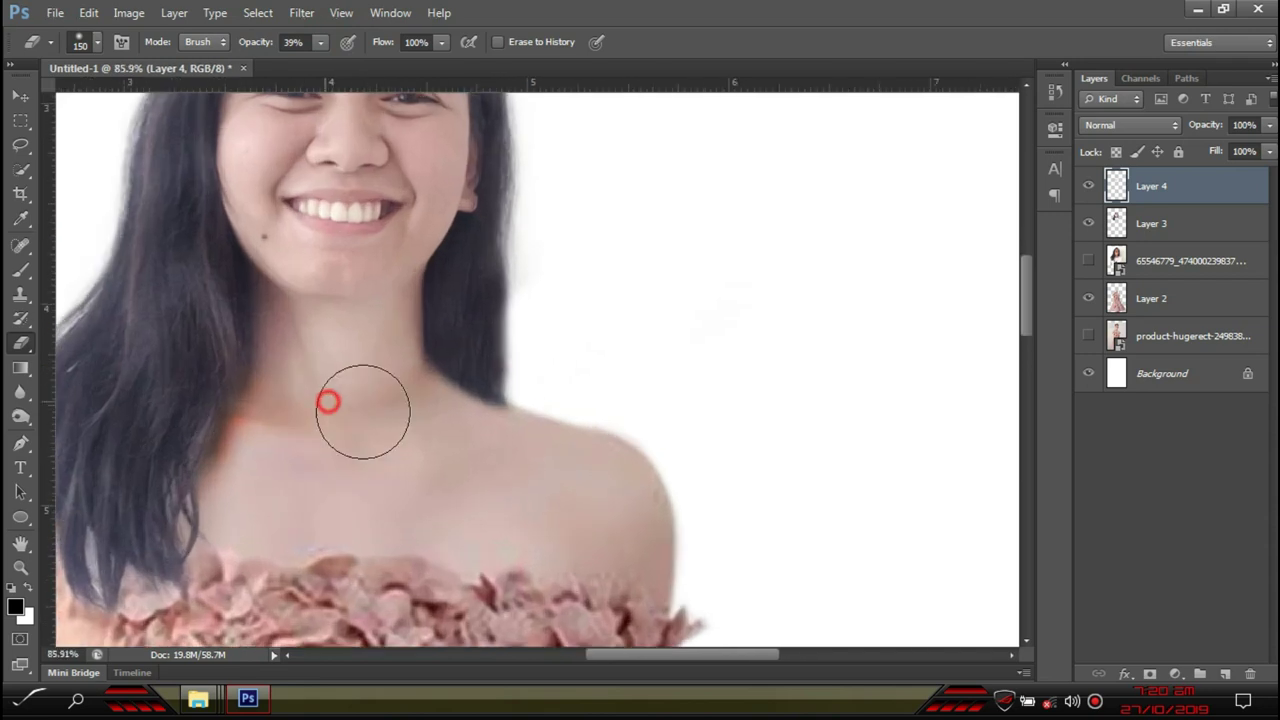
pyautogui.click(403, 335)
pyautogui.scroll(-2, 367, 475)
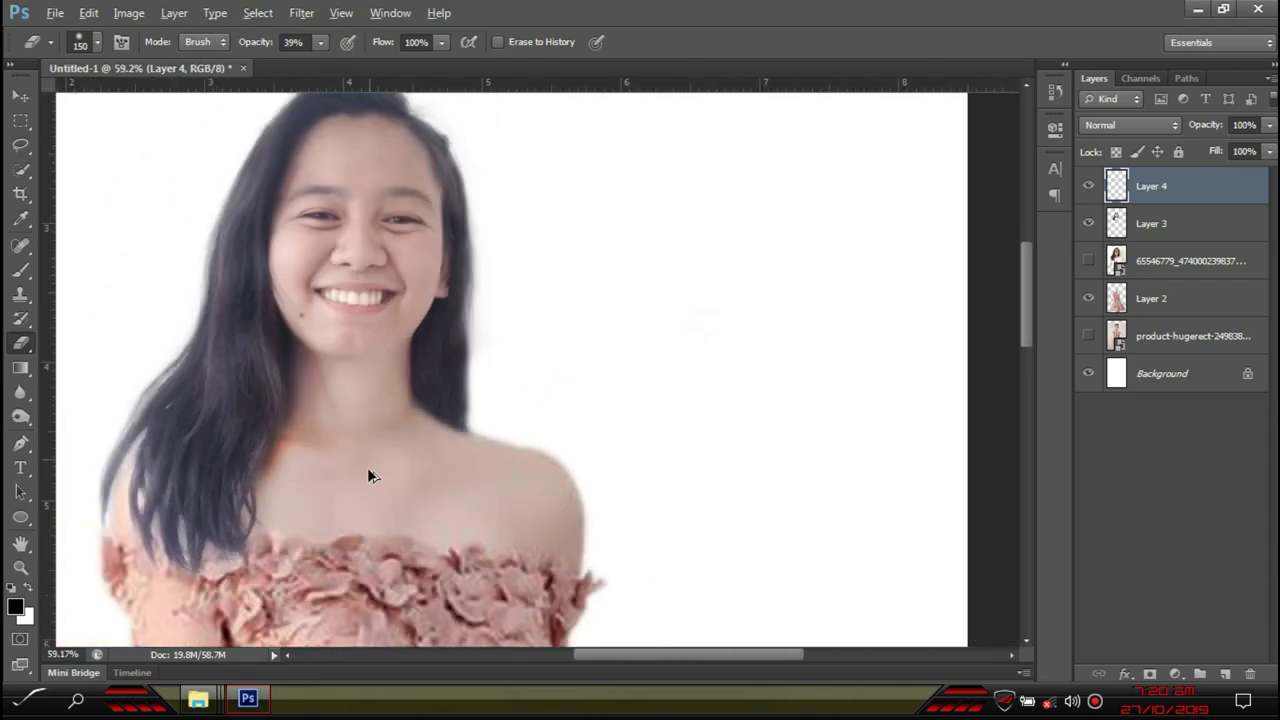
# Soft-erase the neck on Layer 3, then once more on Layer 4
pyautogui.click(1211, 223)
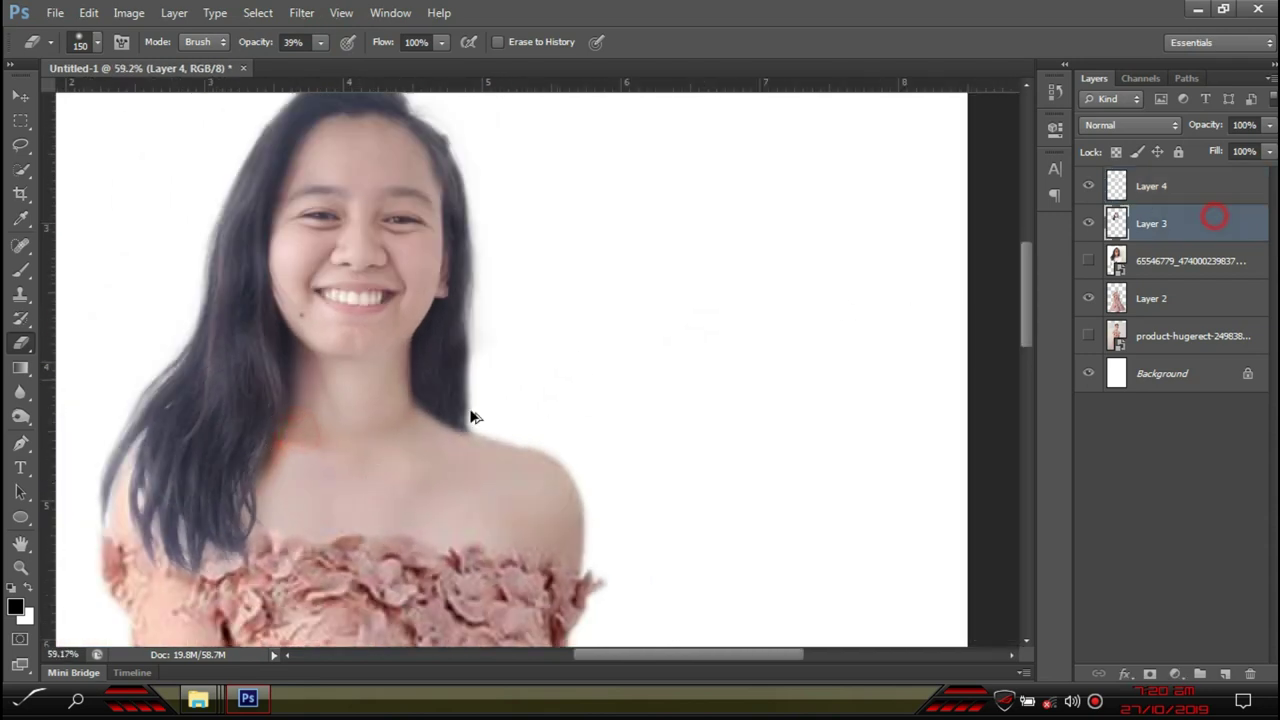
pyautogui.scroll(4, 470, 420)
pyautogui.click(366, 374)
pyautogui.hotkey('alt', ']')
pyautogui.click(326, 394)
pyautogui.scroll(-3, 329, 423)
pyautogui.scroll(1, 273, 333)
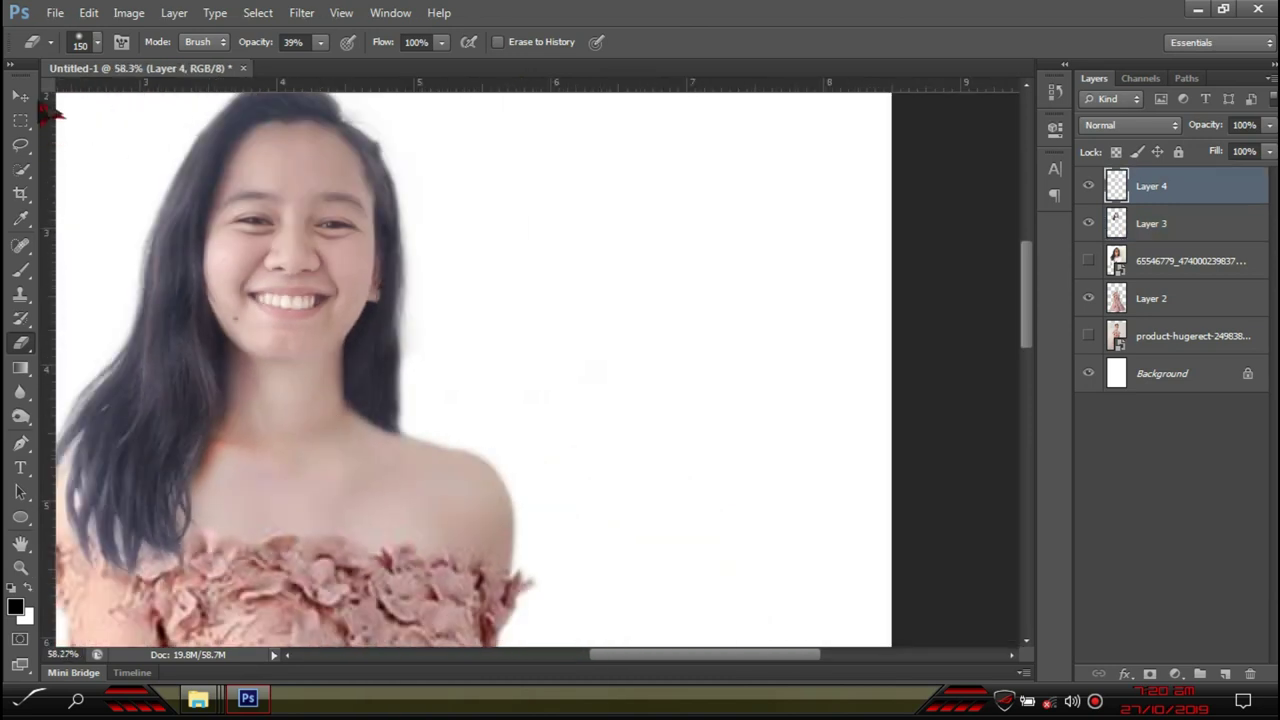
# Return to the Move tool, clear the layer selection and review the blended neck
pyautogui.click(20, 95)
pyautogui.scroll(-2, 221, 398)
pyautogui.click(848, 492)
pyautogui.scroll(-1, 352, 517)
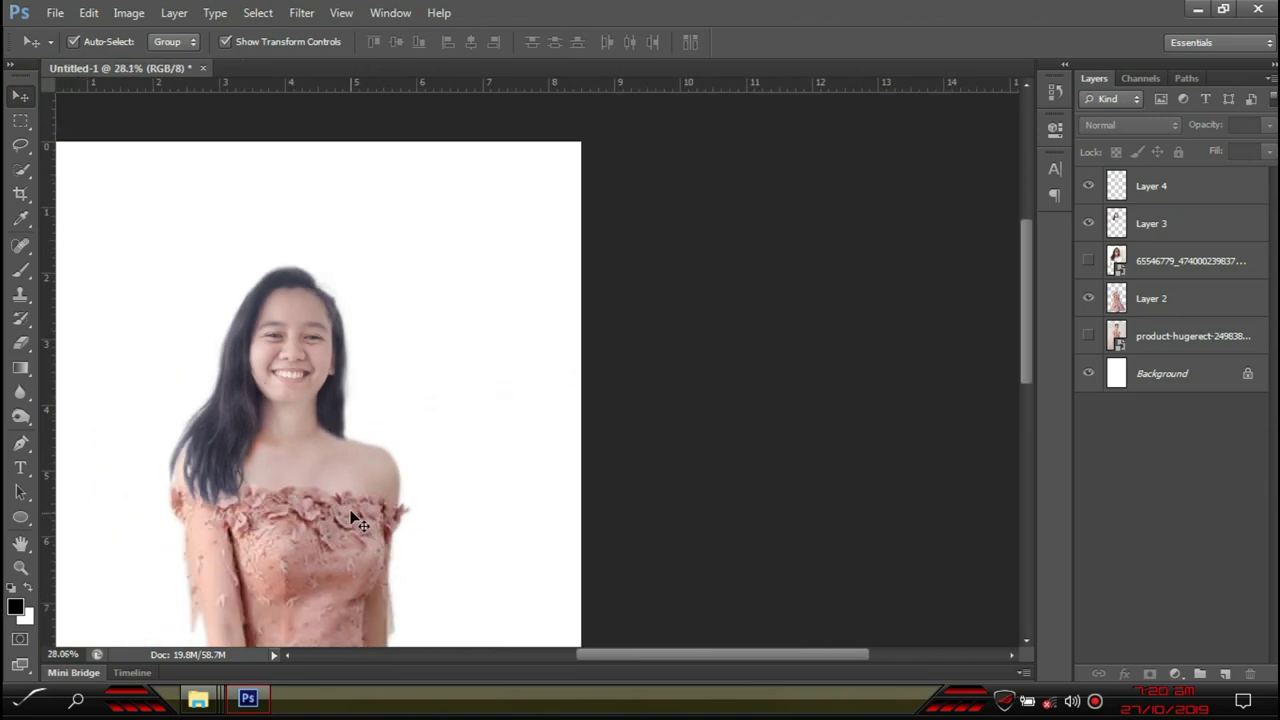
pyautogui.scroll(-1, 237, 443)
pyautogui.scroll(4, 586, 217)
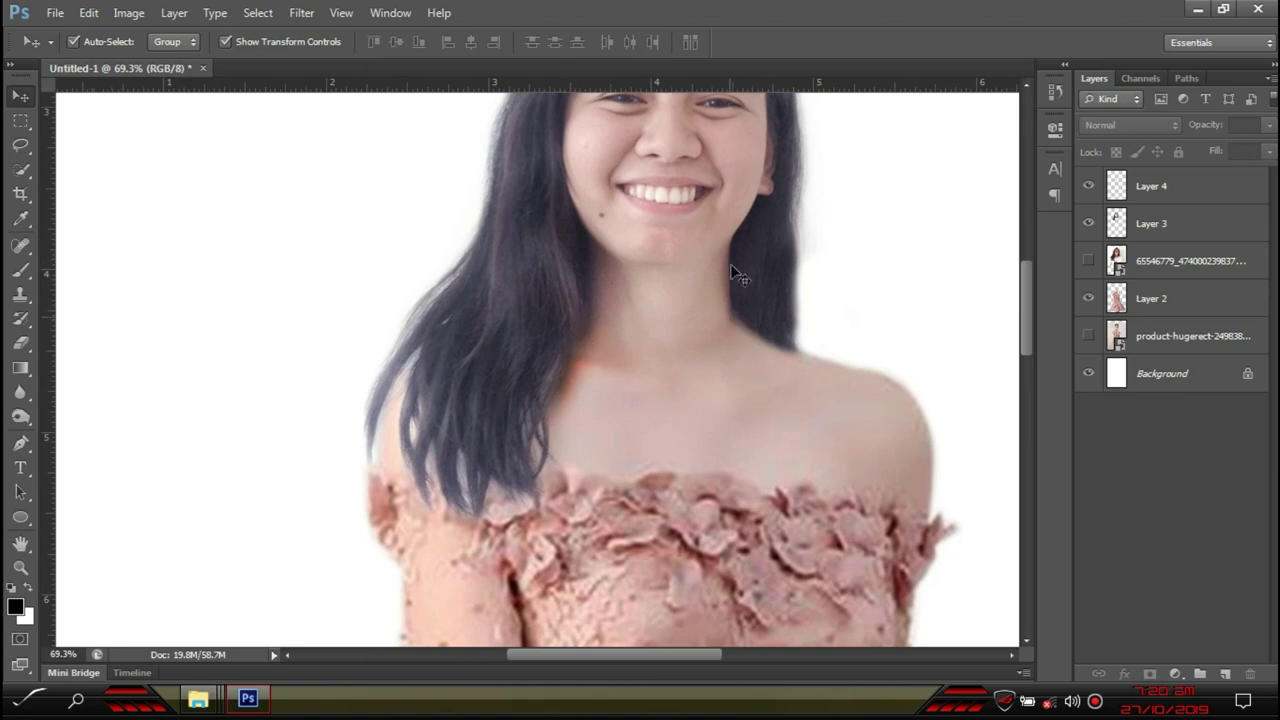
pyautogui.scroll(1, 565, 300)
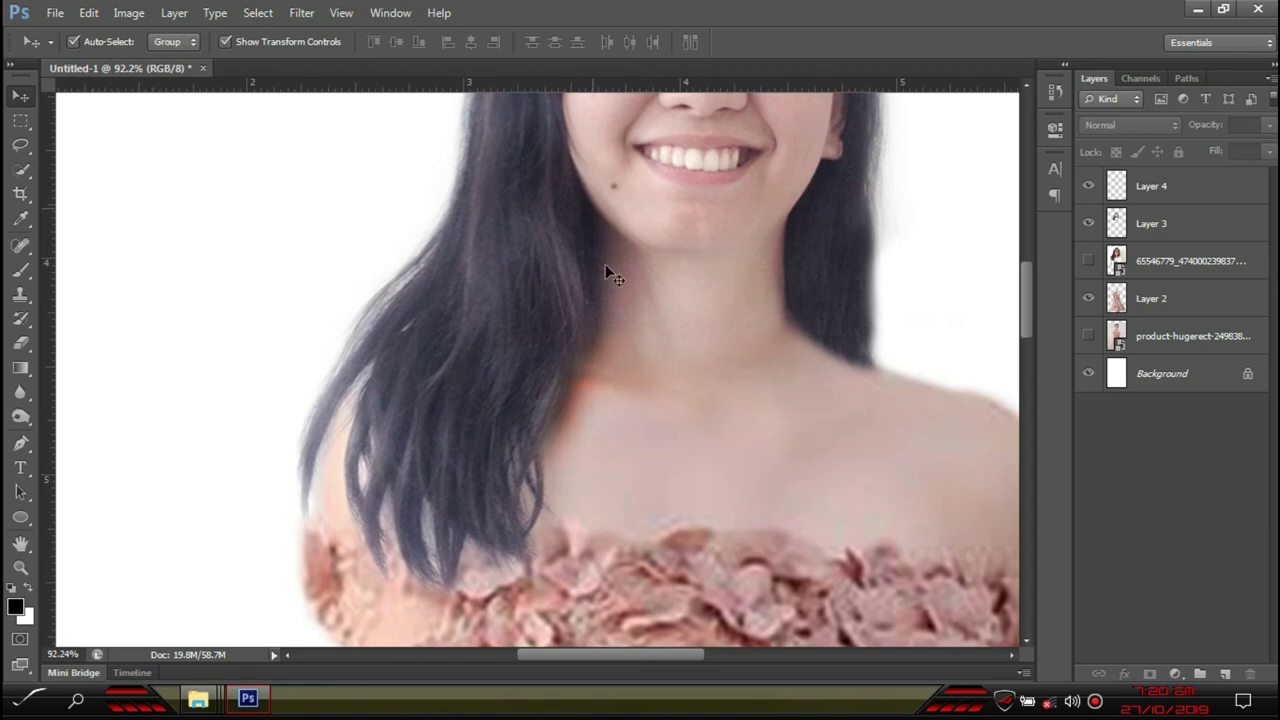
pyautogui.scroll(-1, 404, 395)
# Lasso the left lock of hair and copy it from Layer 3 onto a new layer
pyautogui.click(24, 146)
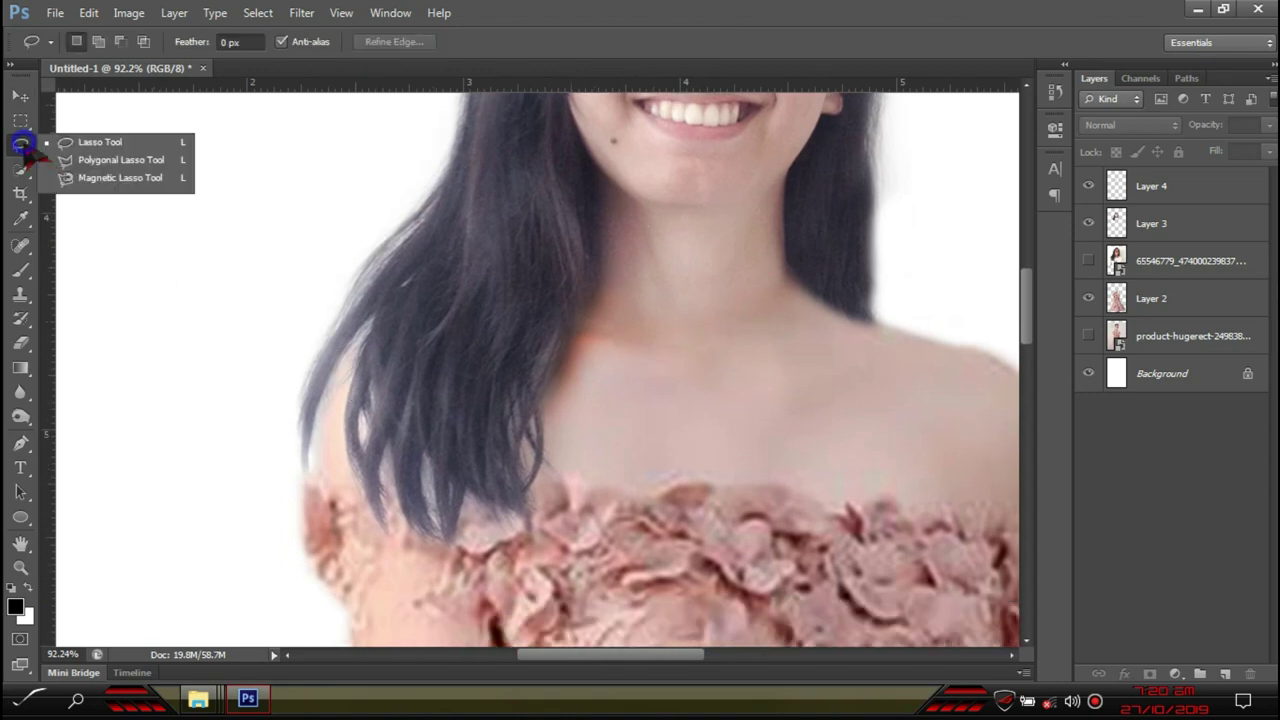
pyautogui.click(86, 142)
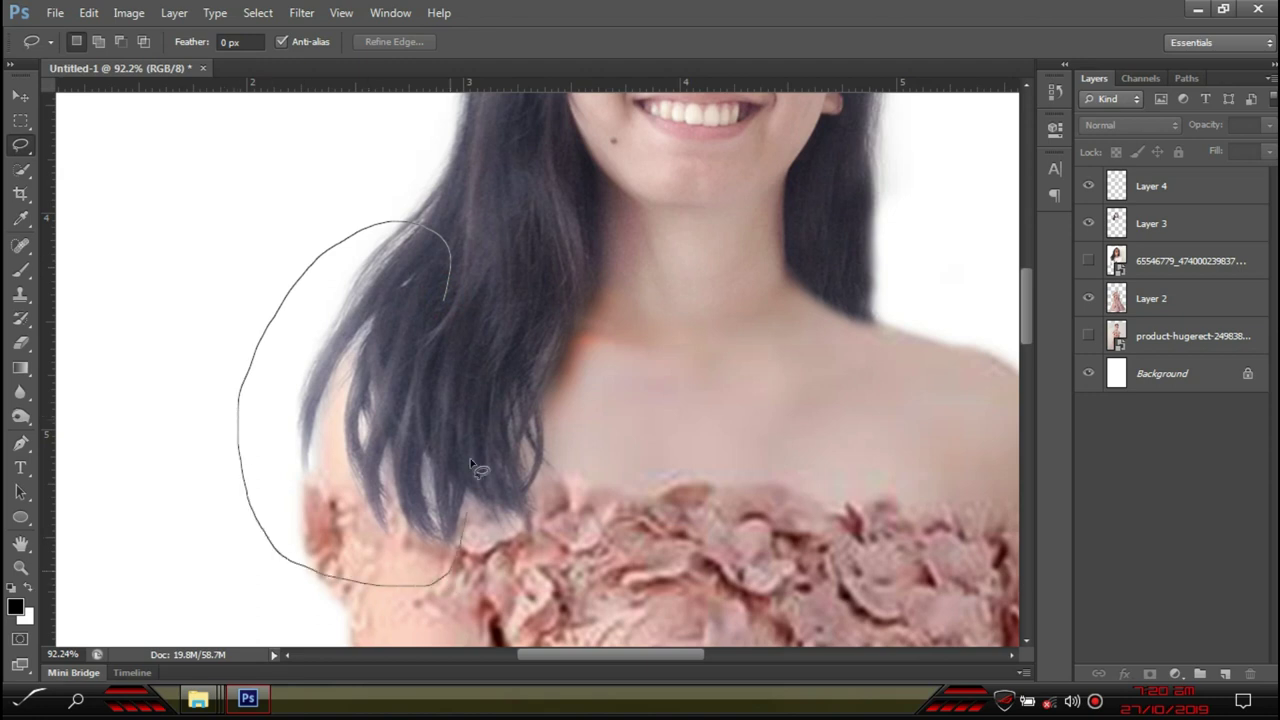
pyautogui.moveTo(440, 333); pyautogui.dragTo(443, 345)
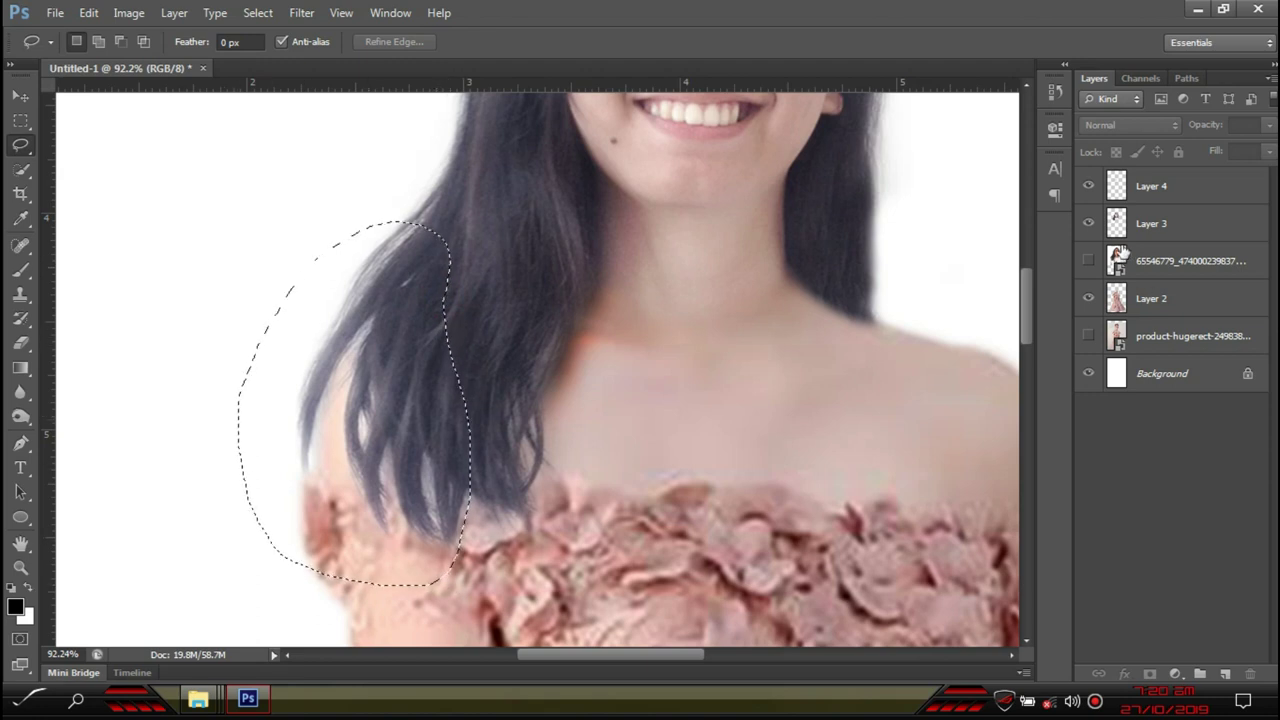
pyautogui.click(1180, 228)
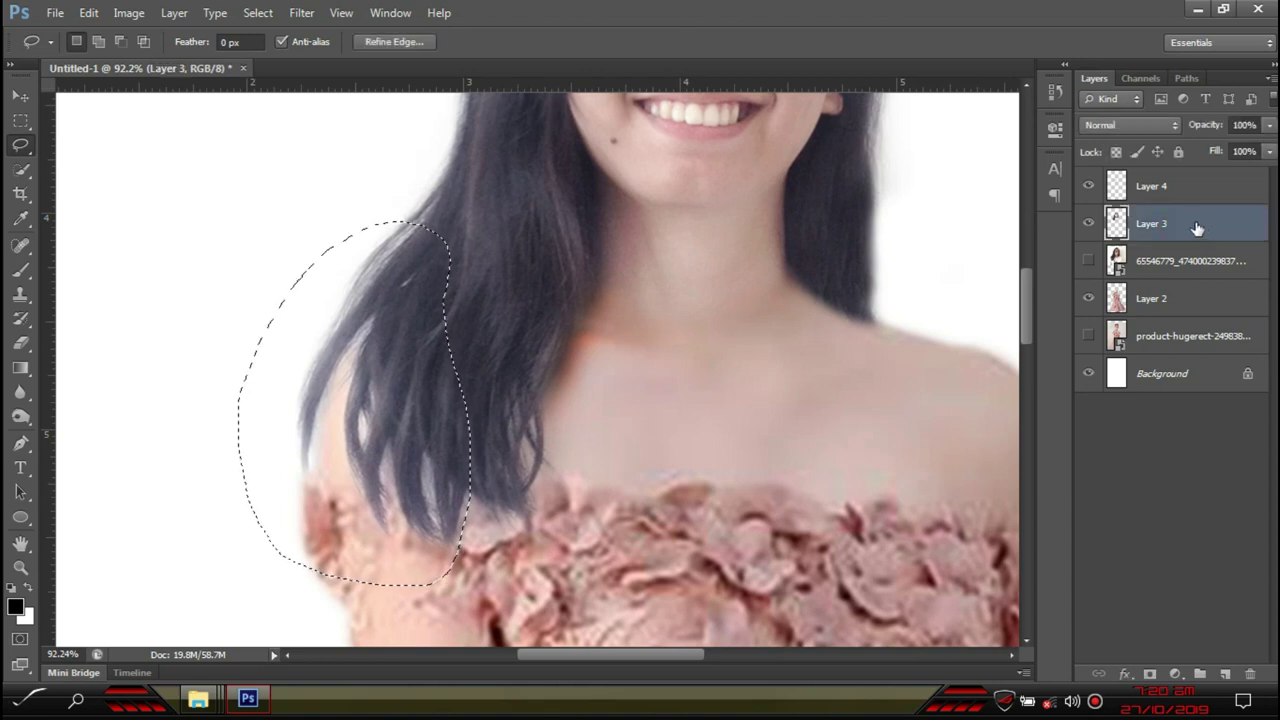
pyautogui.hotkey('ctrl', 'j')
# Move the hair copy over the neck, stack it above Layer 4, and flip it horizontally
pyautogui.click(20, 96)
pyautogui.moveTo(444, 458); pyautogui.dragTo(573, 325)
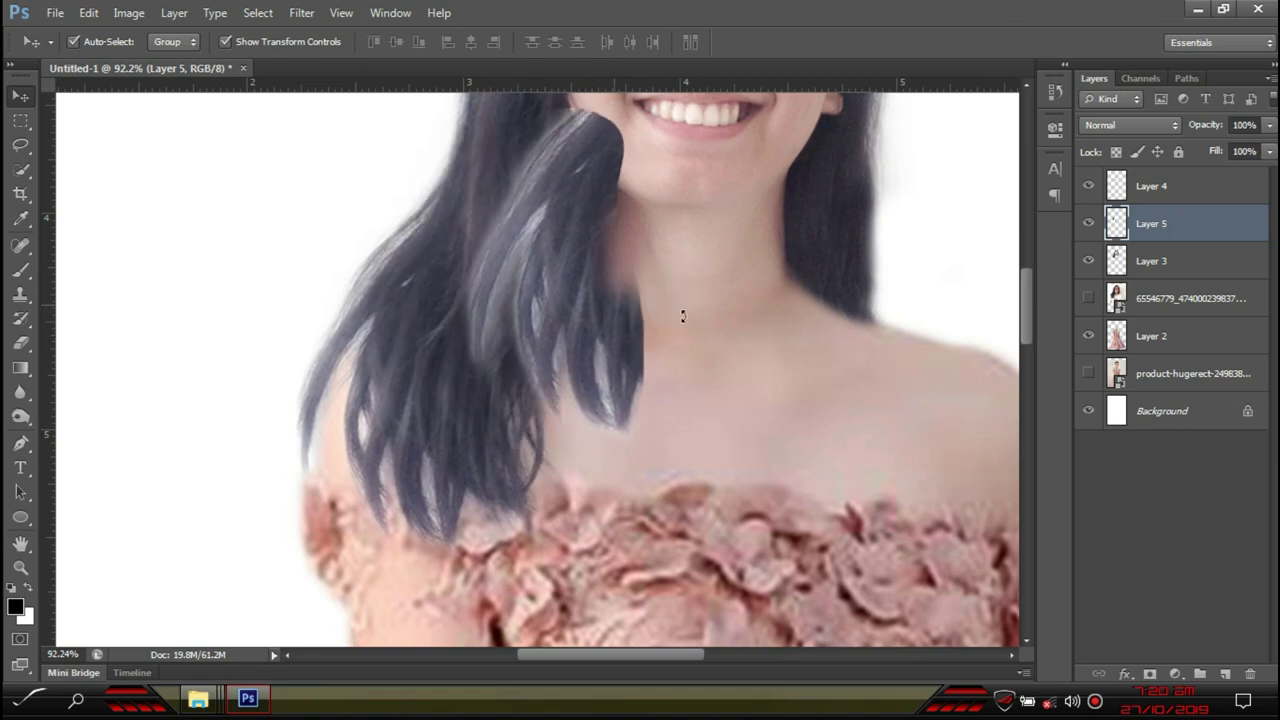
pyautogui.moveTo(1192, 218); pyautogui.dragTo(1190, 180)
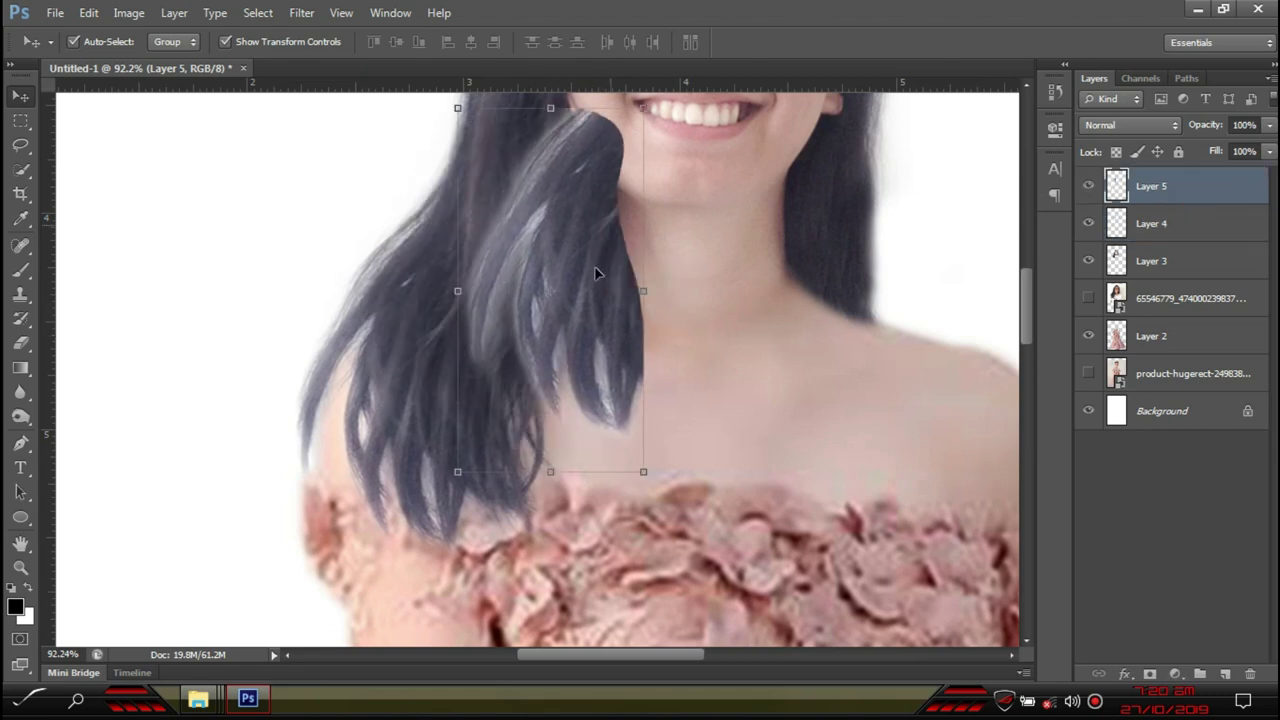
pyautogui.click(639, 290)
pyautogui.moveTo(643, 290); pyautogui.dragTo(453, 291)
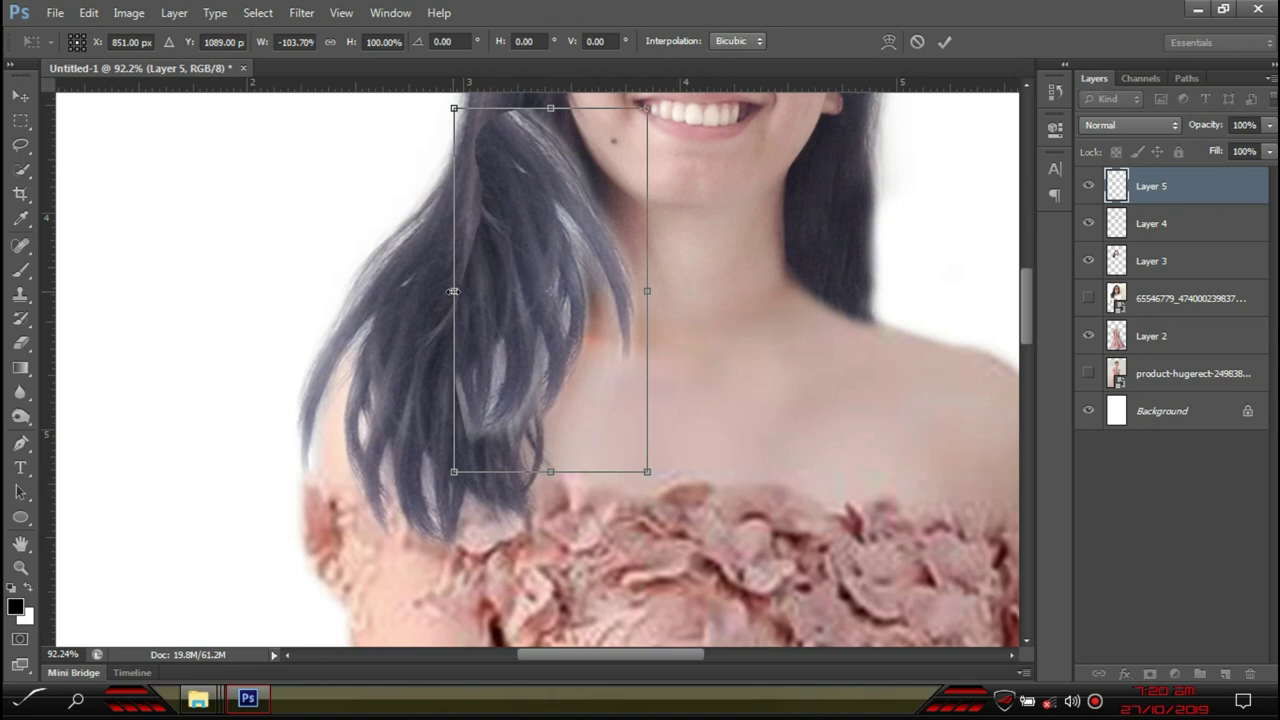
pyautogui.press('Return')
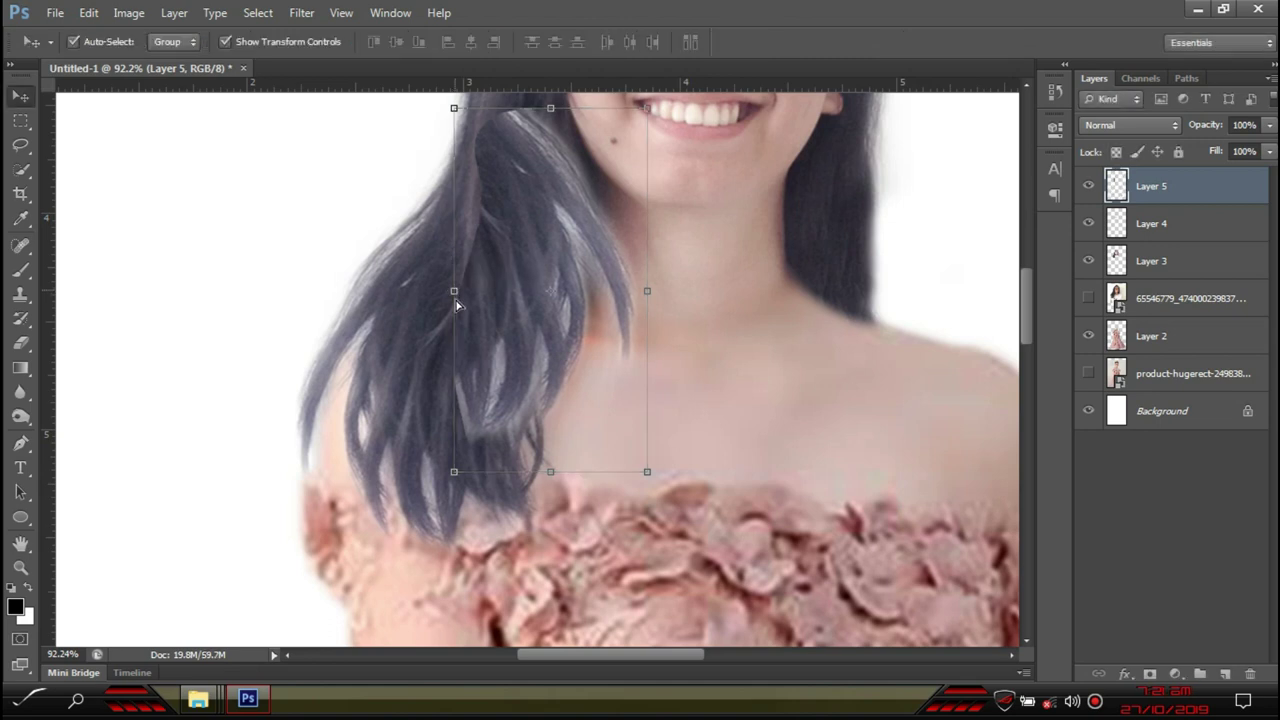
# Shrink the hair patch to about 61% and position it up beside the cheek
pyautogui.moveTo(543, 266); pyautogui.dragTo(578, 254)
pyautogui.scroll(2, 697, 193)
pyautogui.scroll(2, 697, 193)
pyautogui.moveTo(684, 183); pyautogui.dragTo(660, 252)
pyautogui.moveTo(609, 333); pyautogui.dragTo(613, 295)
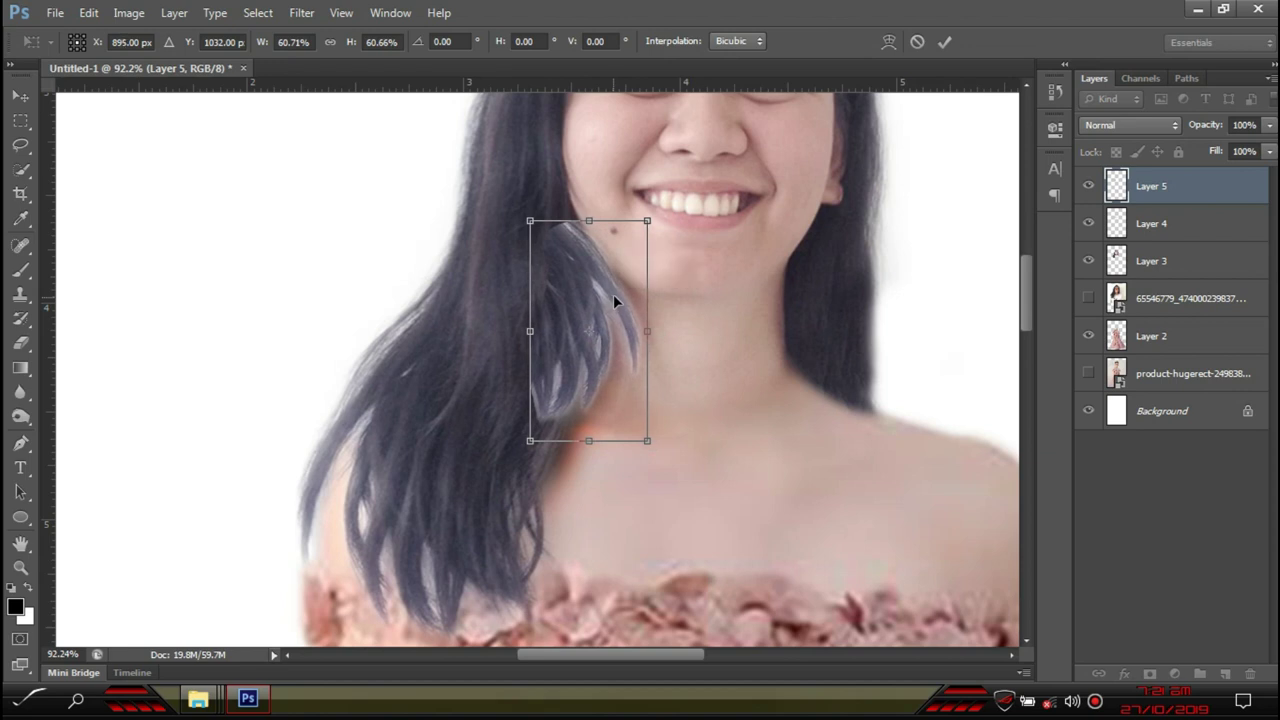
pyautogui.press('Return')
# Erase the patch's hard edges at 39% opacity so it blends into the hair
pyautogui.press('e')
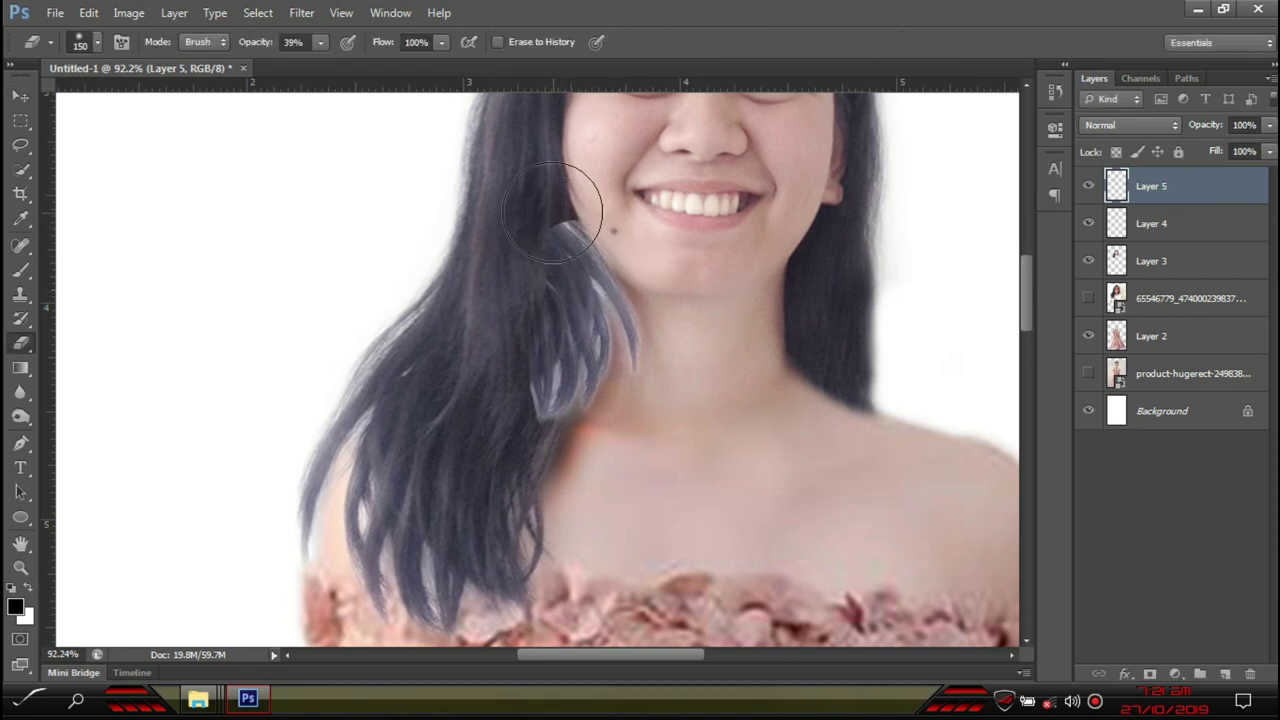
pyautogui.moveTo(552, 204)
pyautogui.mouseDown()
pyautogui.moveTo(530, 228)
pyautogui.moveTo(546, 418)
pyautogui.mouseUp()
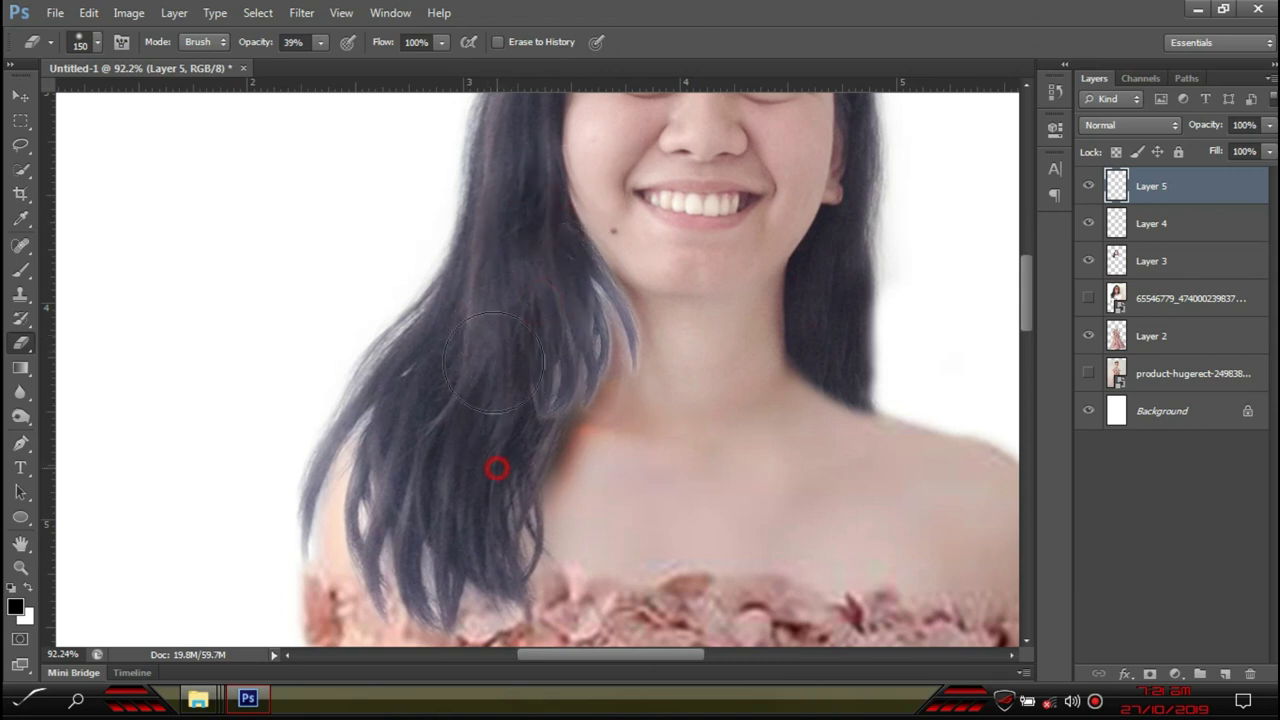
pyautogui.moveTo(488, 408)
pyautogui.mouseDown()
pyautogui.moveTo(509, 406)
pyautogui.moveTo(475, 450)
pyautogui.mouseUp()
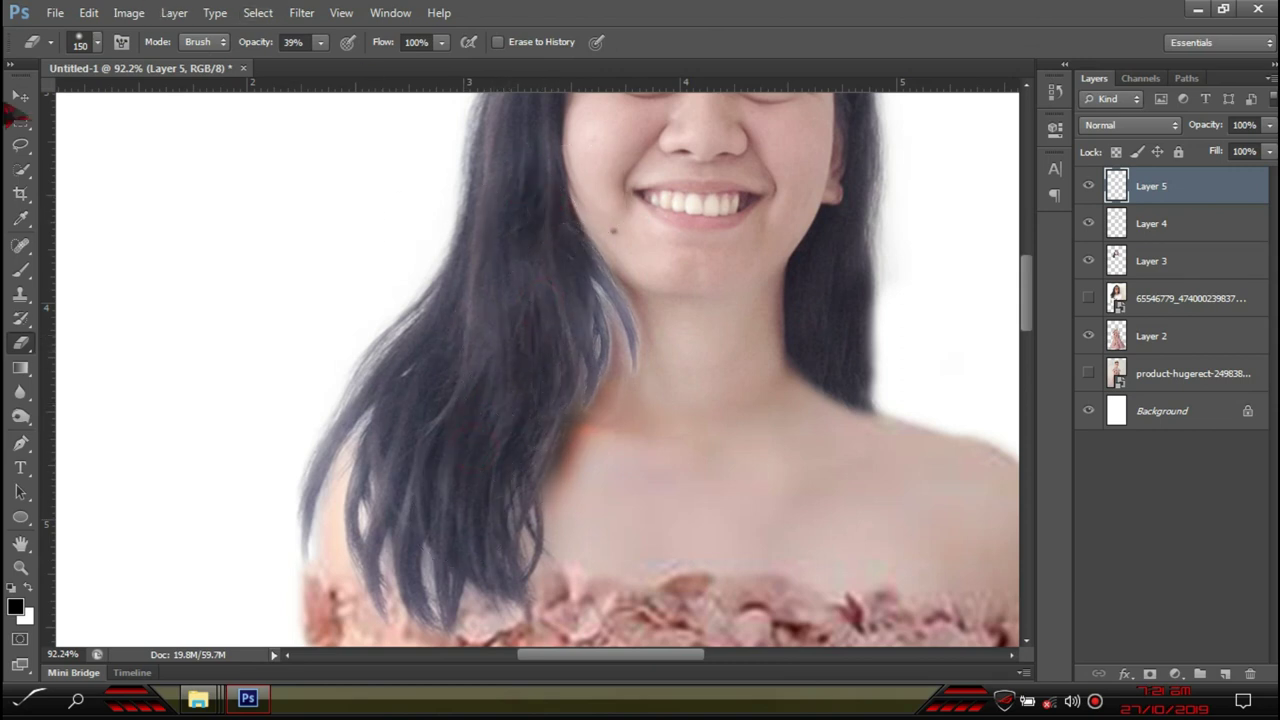
pyautogui.click(19, 97)
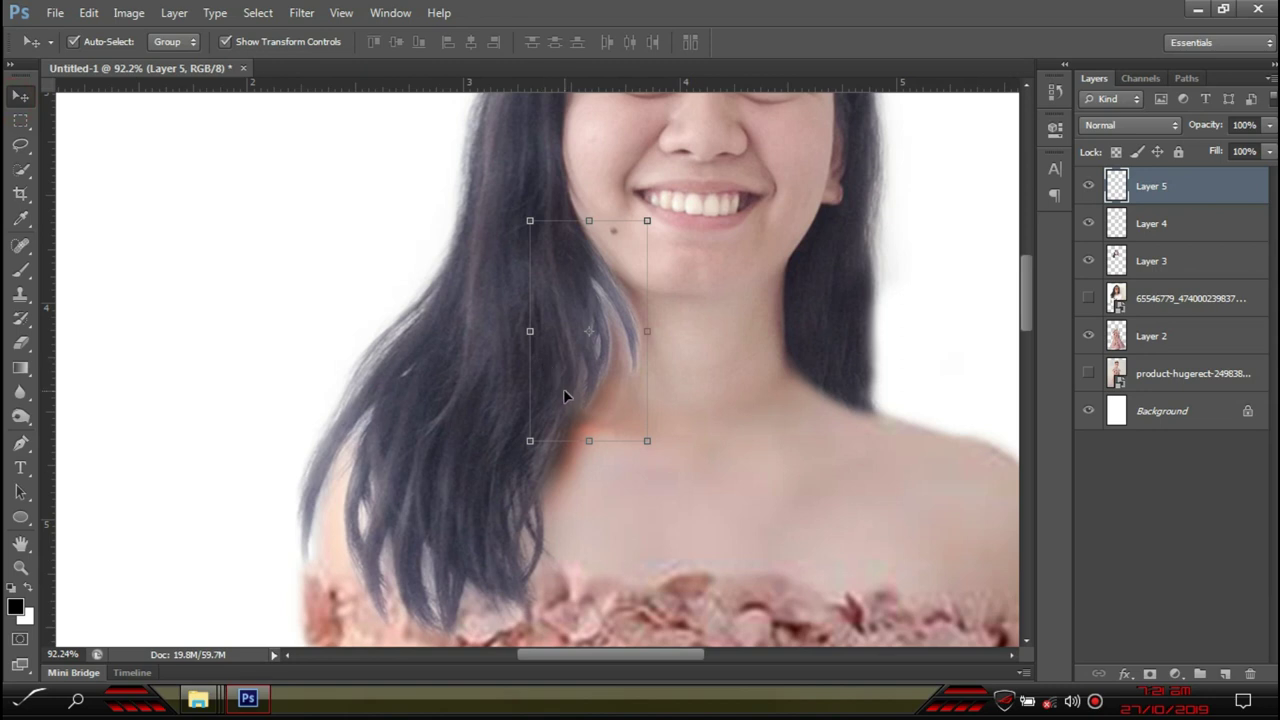
# Darken the hair patch by pulling the Curves midpoint down
pyautogui.hotkey('ctrl', 'm')
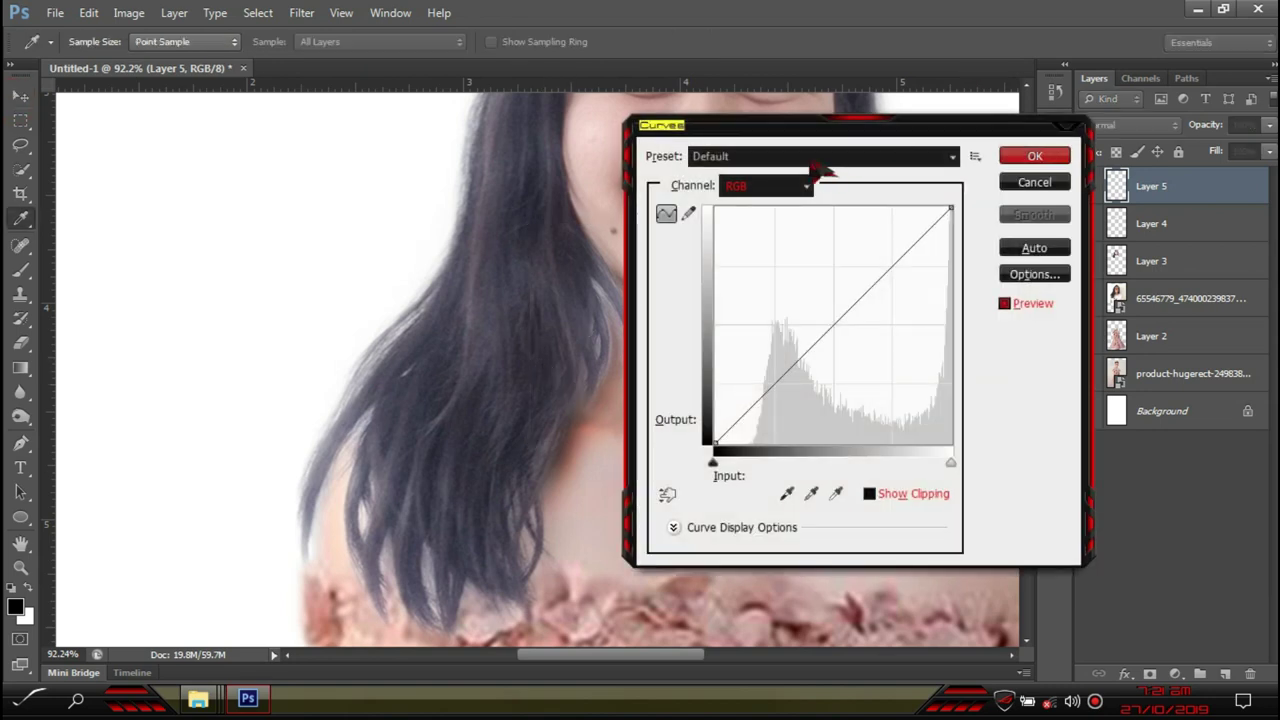
pyautogui.moveTo(850, 134); pyautogui.dragTo(978, 90)
pyautogui.moveTo(966, 275); pyautogui.dragTo(979, 314)
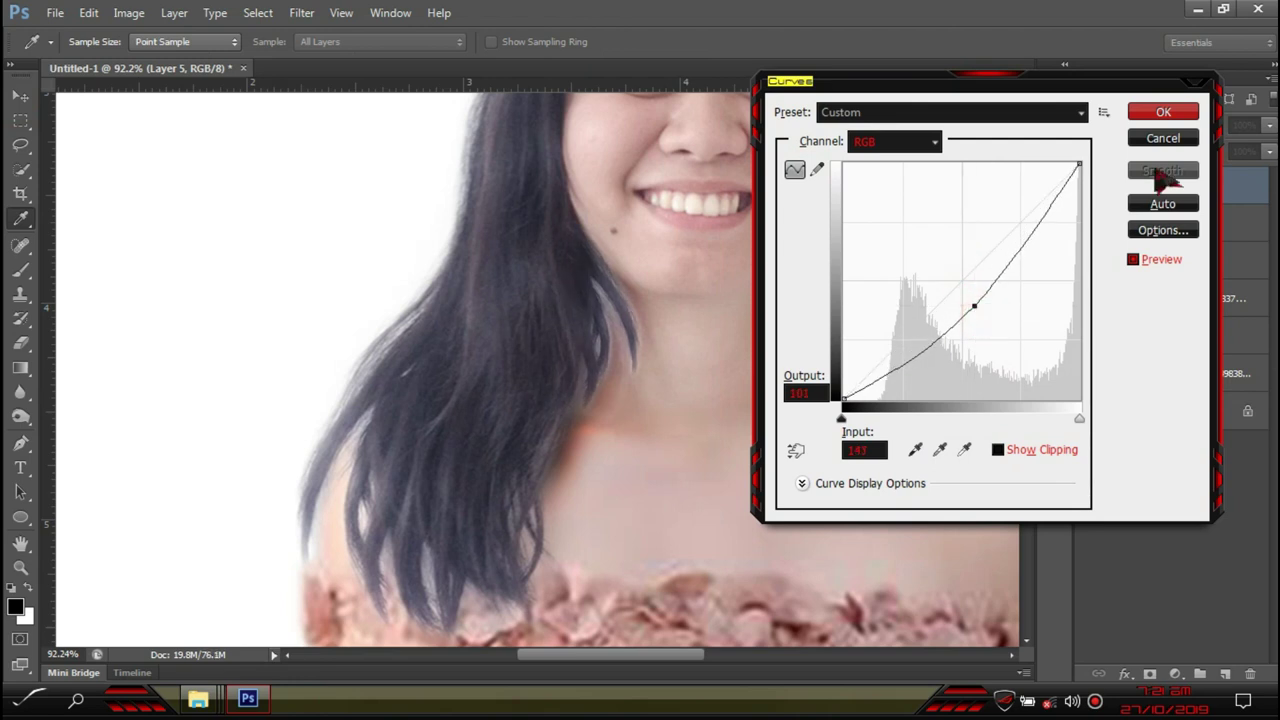
pyautogui.click(1163, 112)
pyautogui.scroll(-3, 514, 463)
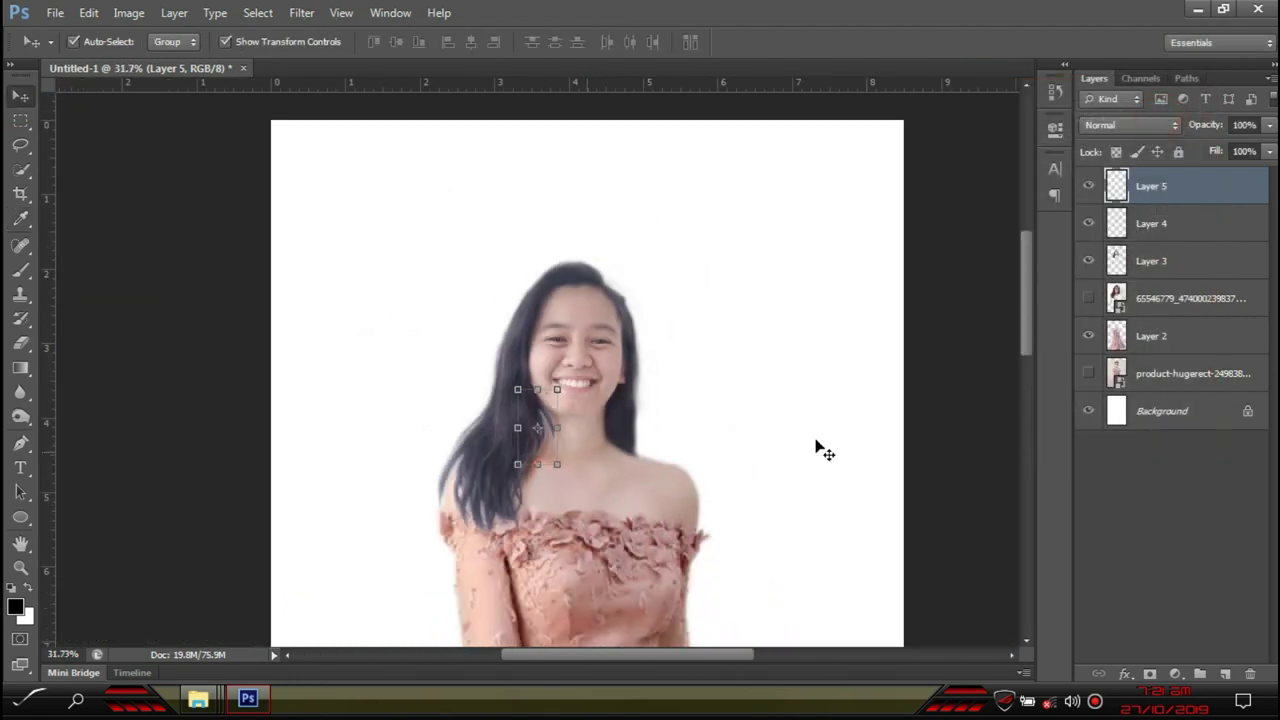
pyautogui.click(876, 421)
pyautogui.scroll(5, 580, 443)
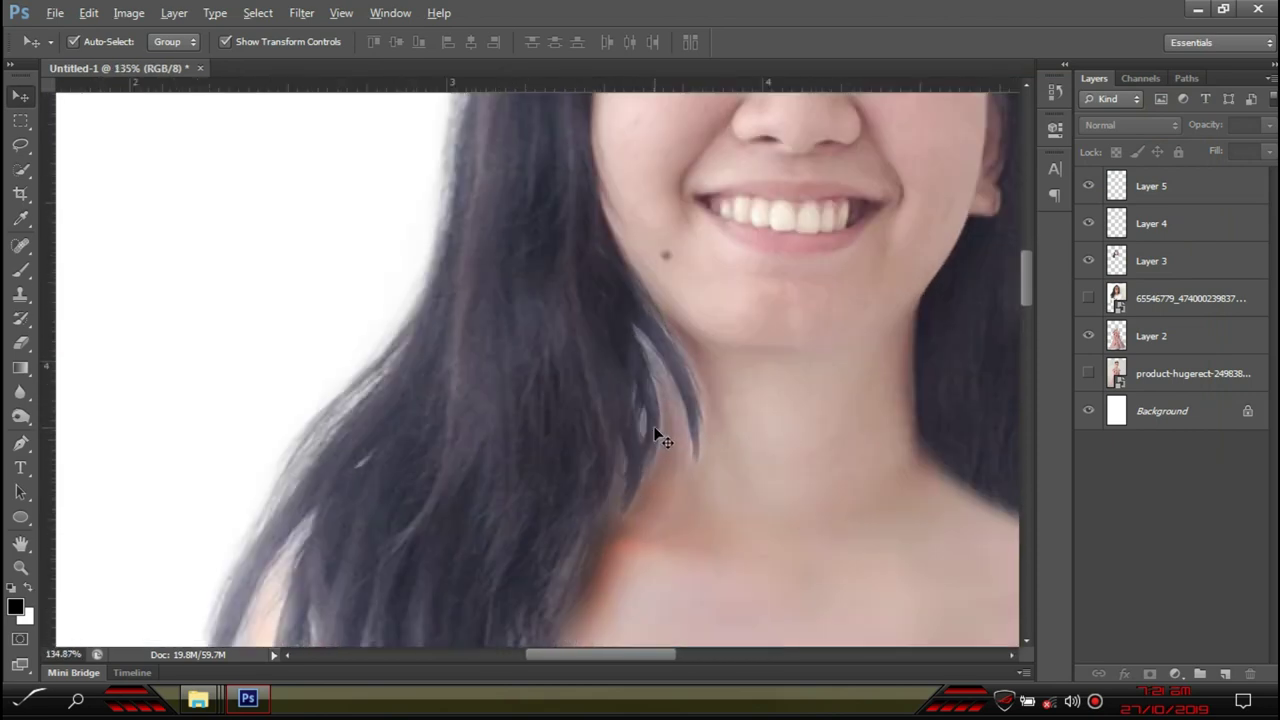
# Burn the light hair strands near the neck on the hair patch layer
pyautogui.click(657, 434)
pyautogui.press('e')
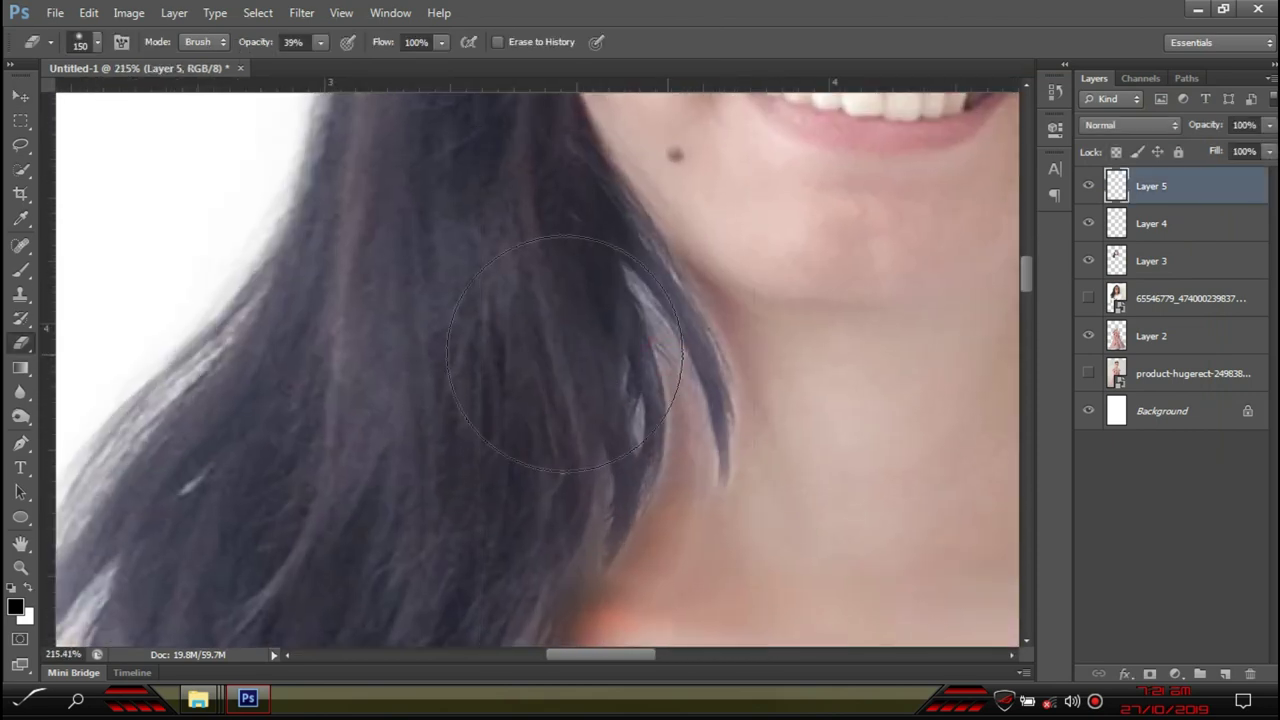
pyautogui.click(20, 416)
pyautogui.moveTo(647, 440)
pyautogui.mouseDown()
pyautogui.moveTo(626, 341)
pyautogui.moveTo(640, 469)
pyautogui.moveTo(617, 269)
pyautogui.moveTo(676, 441)
pyautogui.moveTo(615, 268)
pyautogui.moveTo(692, 480)
pyautogui.moveTo(673, 407)
pyautogui.moveTo(597, 437)
pyautogui.mouseUp()
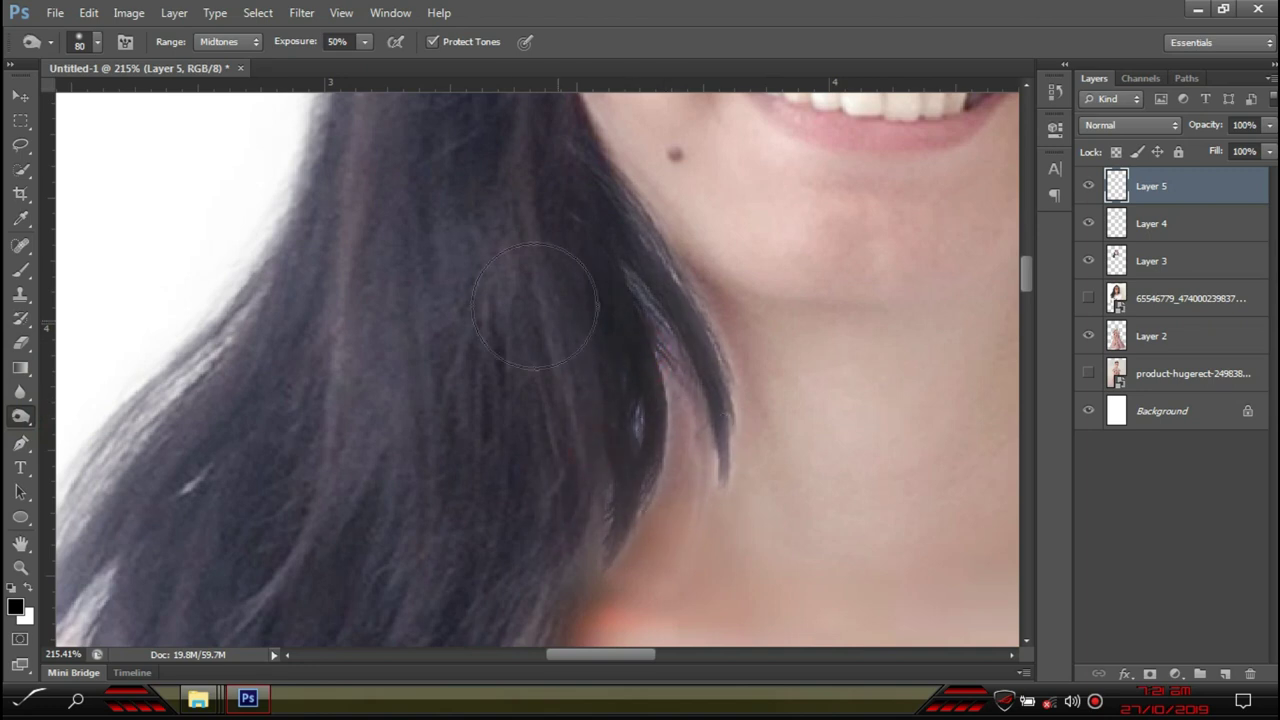
# Burn Layer 3's hair on both sides of her head darker with a 125 brush
pyautogui.click(1188, 229)
pyautogui.click(1184, 260)
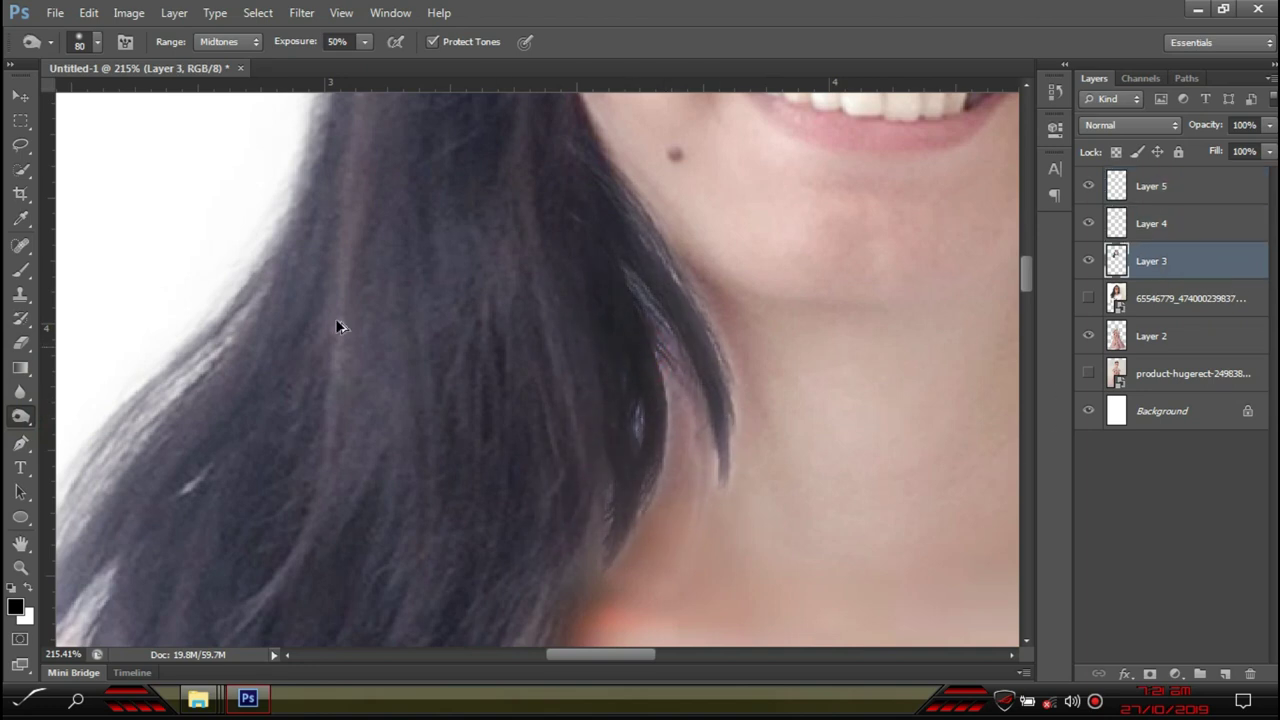
pyautogui.scroll(-5, 335, 318)
pyautogui.press(']')
pyautogui.press(']')
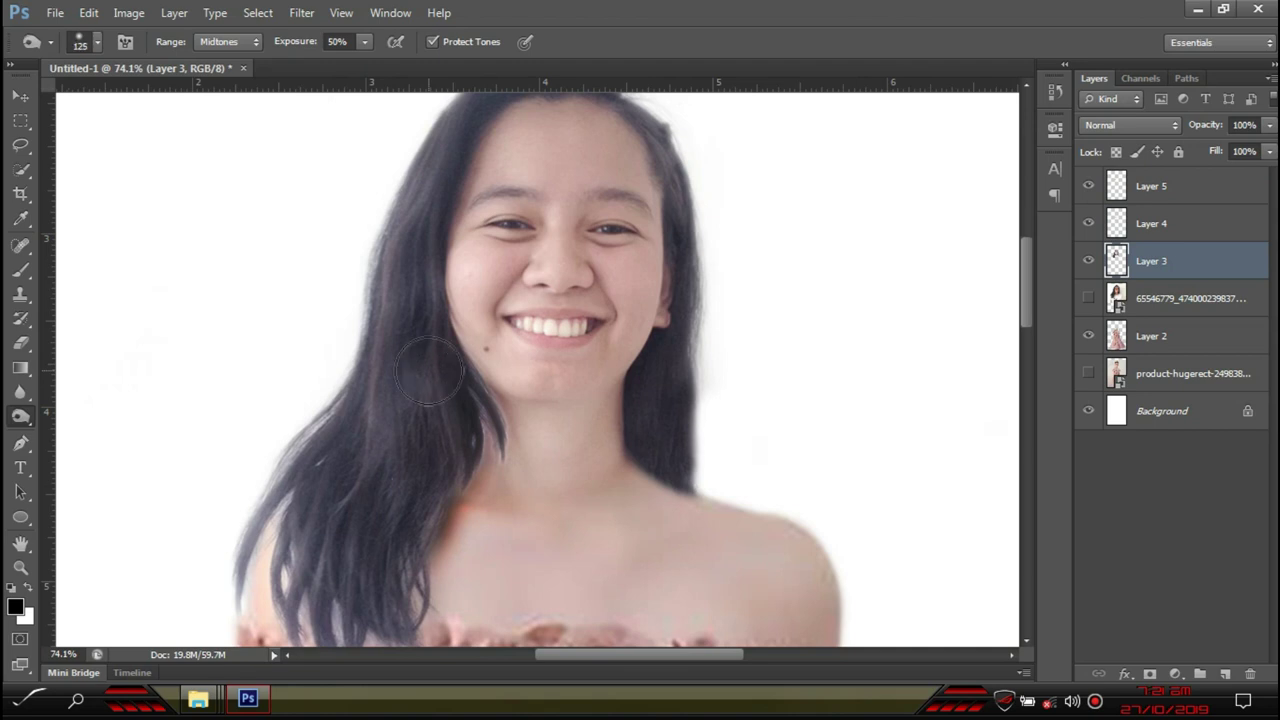
pyautogui.moveTo(392, 457)
pyautogui.mouseDown()
pyautogui.moveTo(372, 318)
pyautogui.moveTo(374, 443)
pyautogui.moveTo(310, 590)
pyautogui.moveTo(402, 235)
pyautogui.moveTo(391, 206)
pyautogui.moveTo(345, 400)
pyautogui.mouseUp()
pyautogui.moveTo(677, 397)
pyautogui.mouseDown()
pyautogui.moveTo(726, 257)
pyautogui.moveTo(694, 307)
pyautogui.moveTo(717, 420)
pyautogui.mouseUp()
pyautogui.click(700, 260)
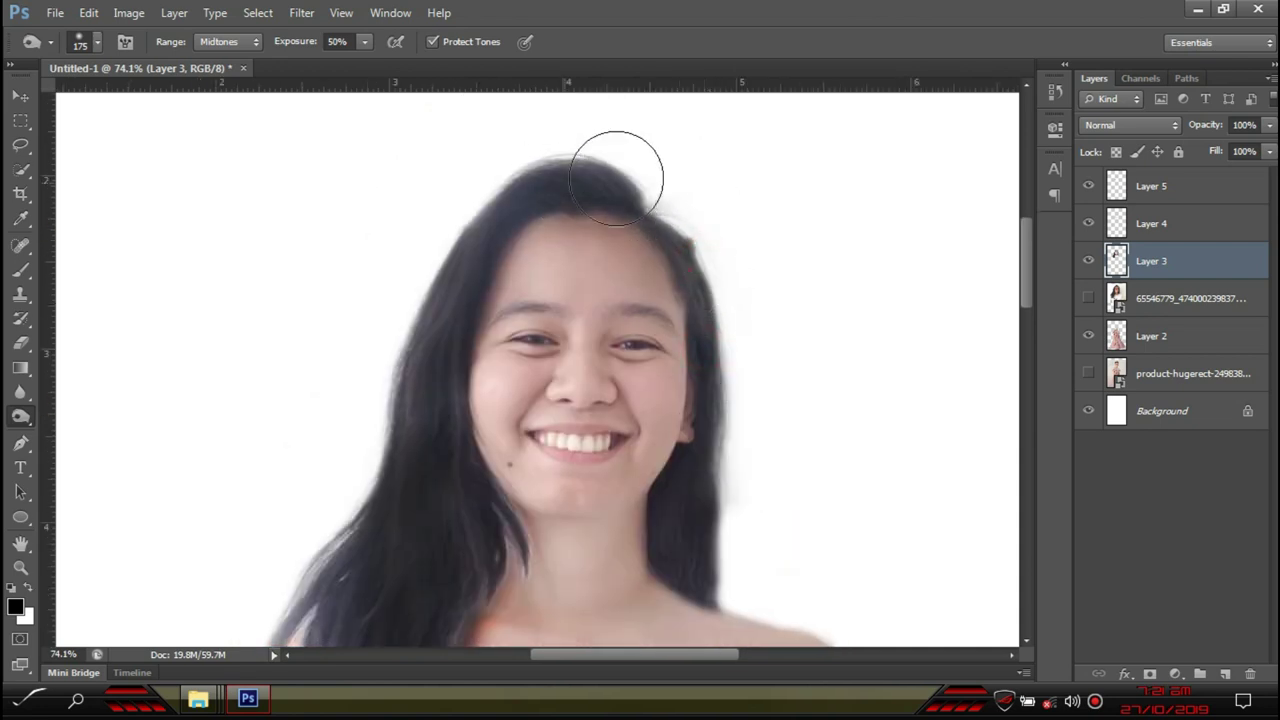
pyautogui.moveTo(434, 251); pyautogui.dragTo(303, 594)
pyautogui.moveTo(374, 437); pyautogui.dragTo(369, 220)
pyautogui.moveTo(329, 383)
pyautogui.mouseDown()
pyautogui.moveTo(272, 532)
pyautogui.moveTo(382, 527)
pyautogui.moveTo(425, 497)
pyautogui.moveTo(410, 496)
pyautogui.moveTo(440, 409)
pyautogui.moveTo(482, 354)
pyautogui.moveTo(484, 322)
pyautogui.moveTo(500, 414)
pyautogui.mouseUp()
pyautogui.scroll(-3, 495, 412)
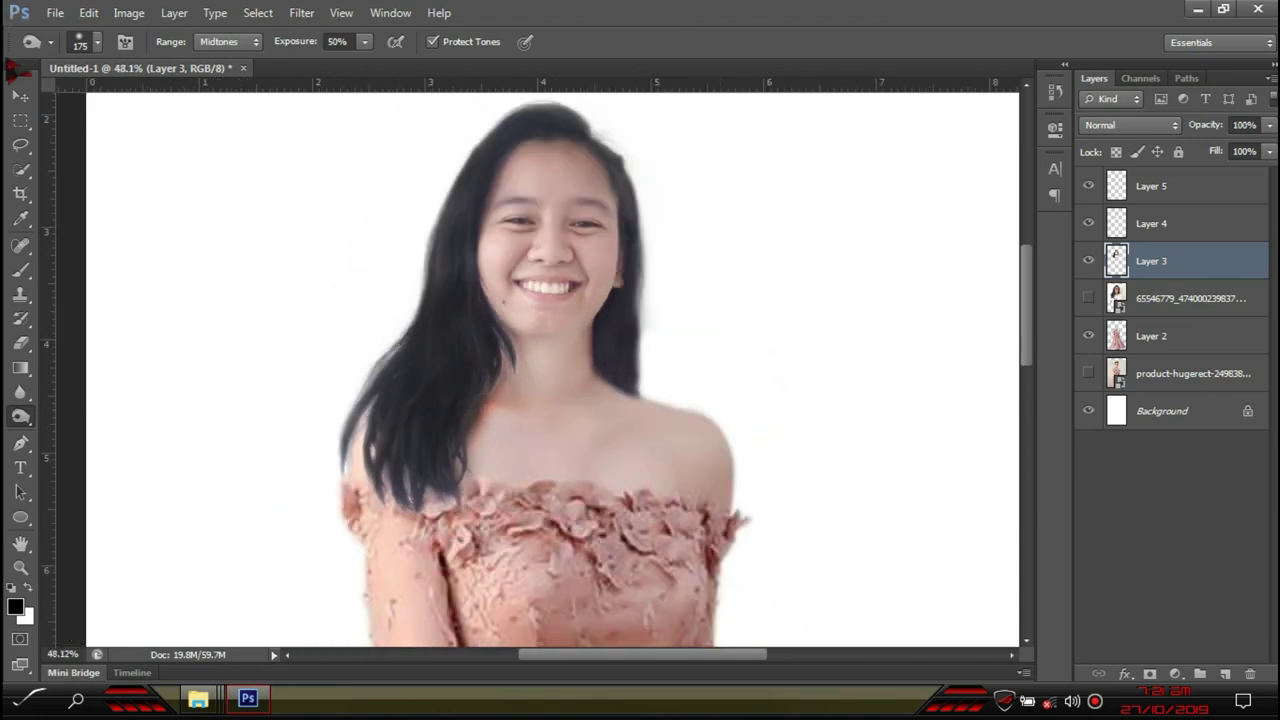
# Drag-select the figure layers on canvas, then deselect and undo a stray head-layer move
pyautogui.click(20, 119)
pyautogui.scroll(-4, 229, 200)
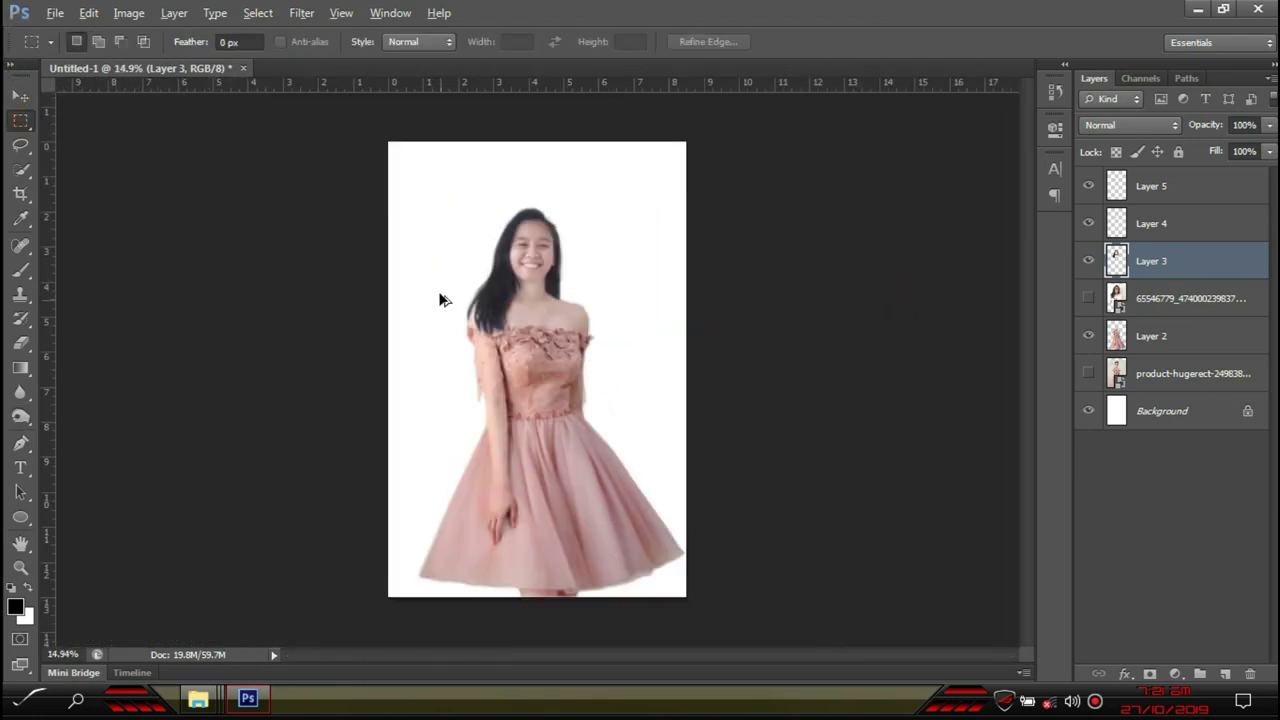
pyautogui.scroll(2, 594, 318)
pyautogui.click(20, 96)
pyautogui.moveTo(829, 537); pyautogui.dragTo(317, 114)
pyautogui.click(808, 437)
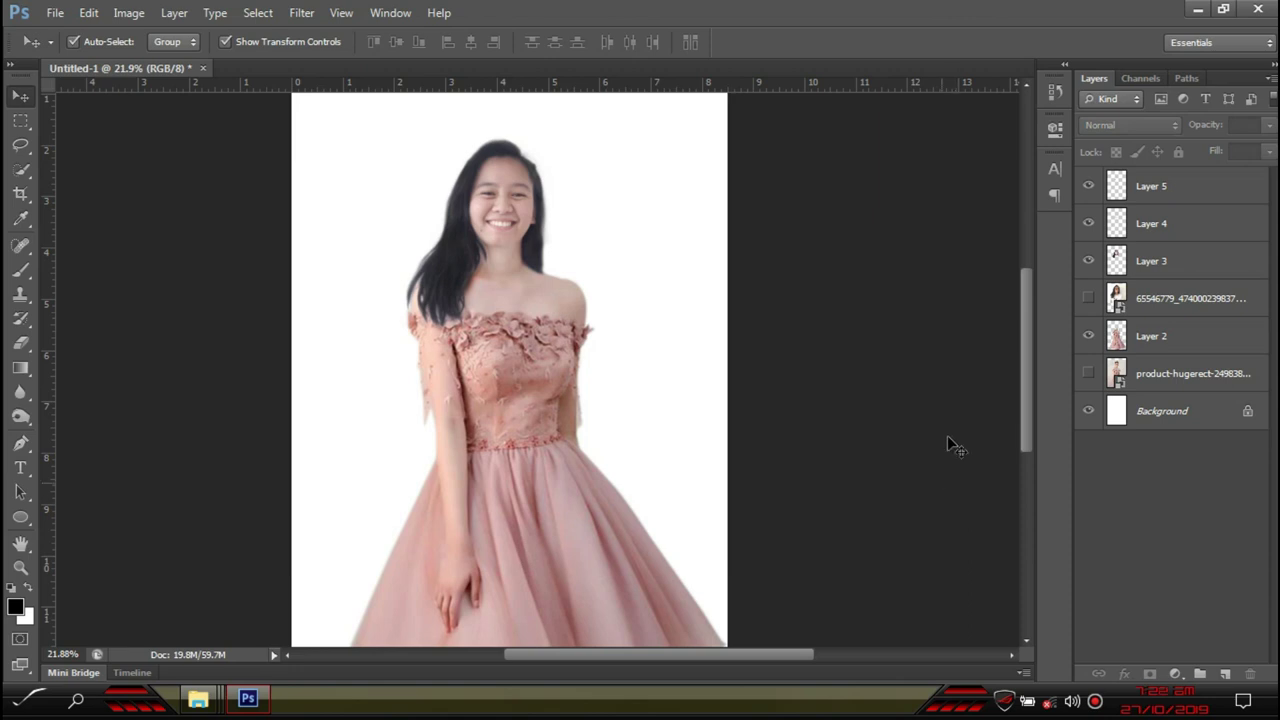
pyautogui.scroll(-3, 650, 320)
pyautogui.scroll(4, 534, 286)
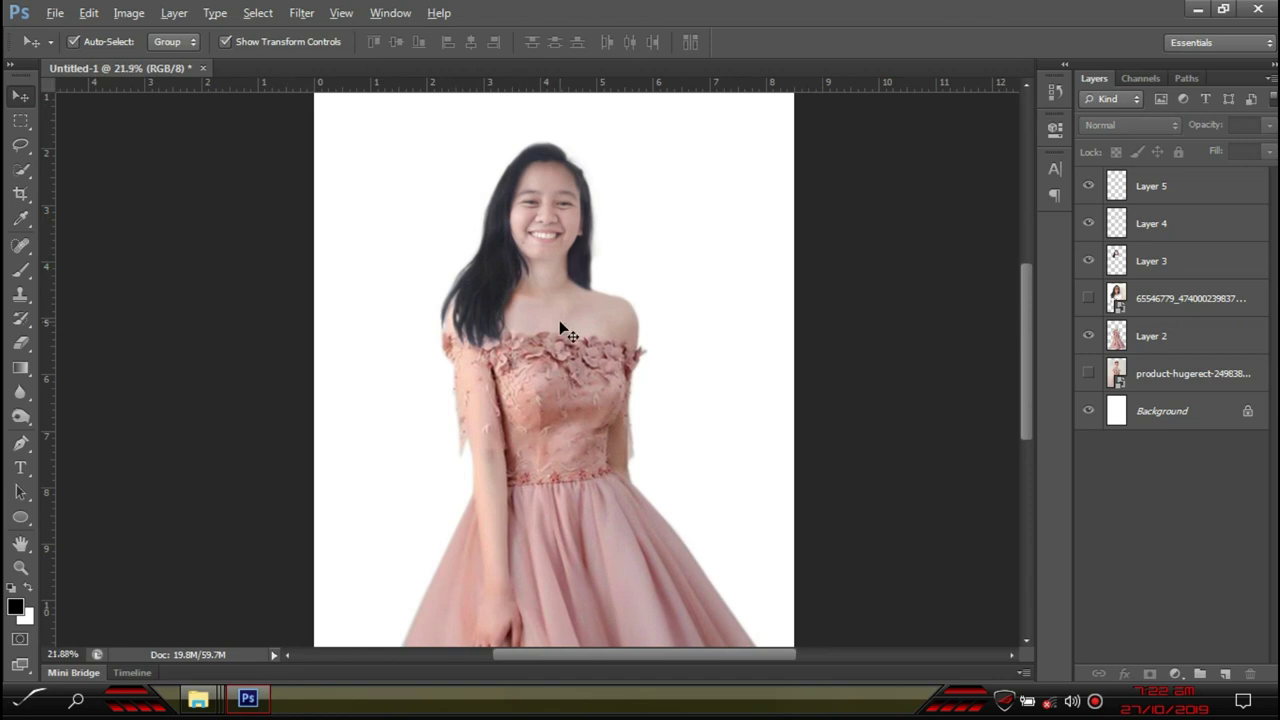
pyautogui.scroll(-3, 559, 320)
pyautogui.scroll(2, 560, 324)
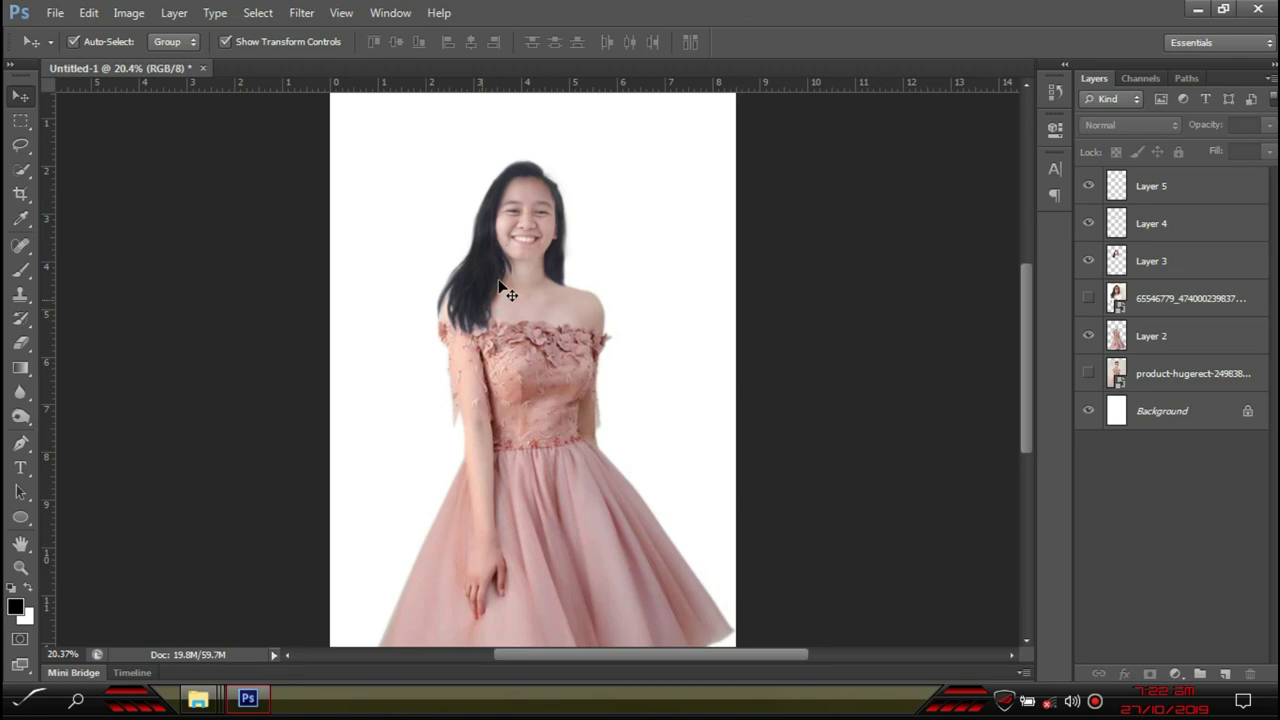
pyautogui.scroll(4, 509, 292)
pyautogui.moveTo(523, 266); pyautogui.dragTo(230, 90)
pyautogui.hotkey('ctrl', 'z')
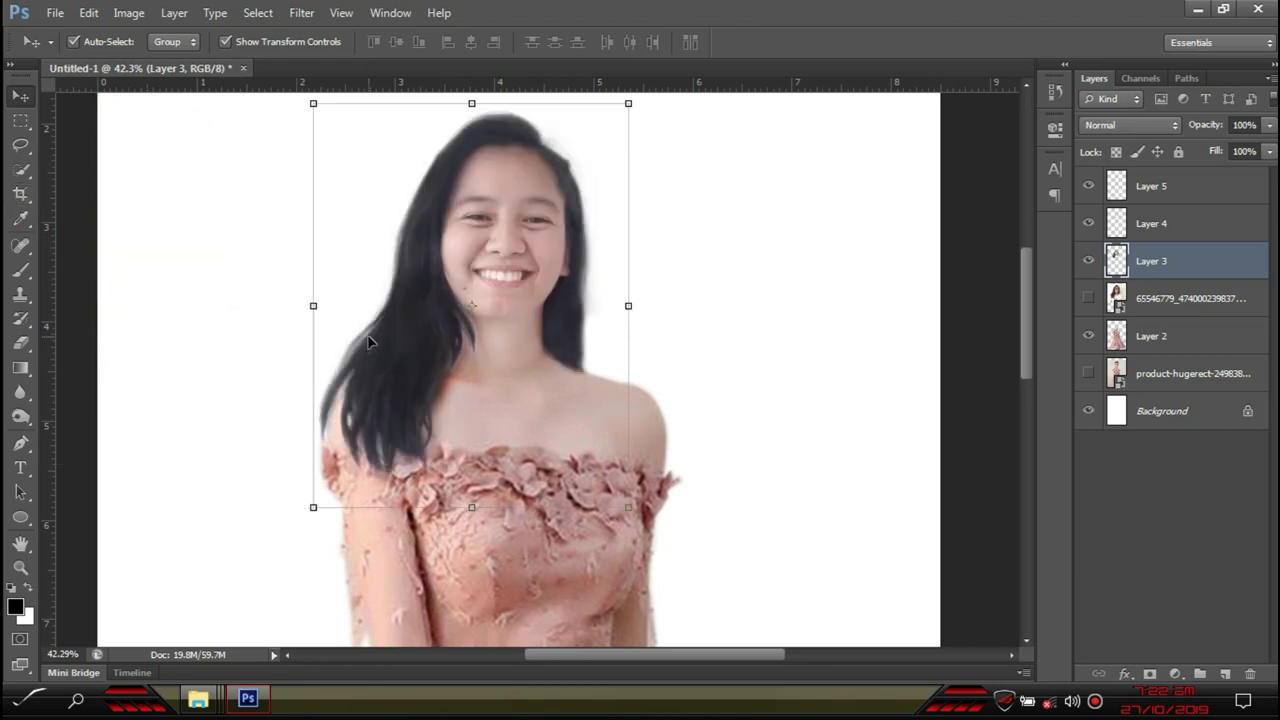
# Drag-select the four figure layers on the canvas again, then clear the selection
pyautogui.scroll(-2, 378, 306)
pyautogui.click(697, 357)
pyautogui.scroll(-2, 463, 414)
pyautogui.scroll(1, 469, 271)
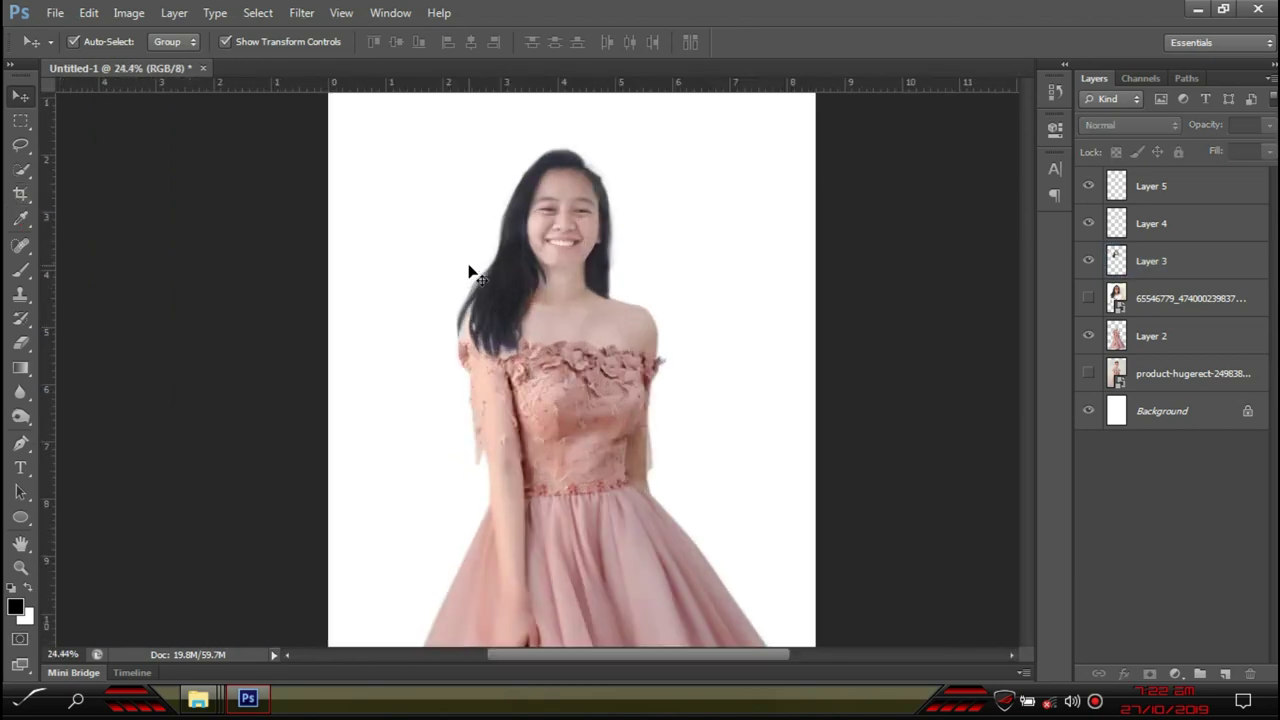
pyautogui.scroll(-1, 470, 272)
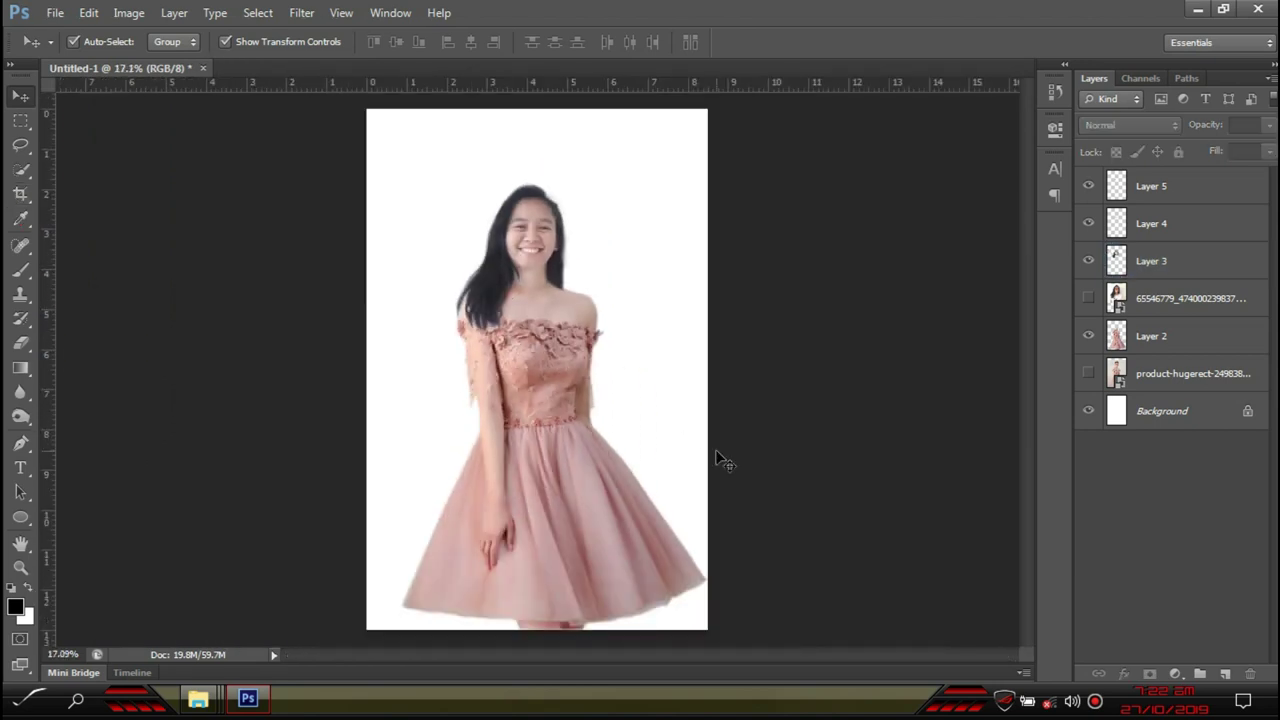
pyautogui.moveTo(820, 645); pyautogui.dragTo(468, 268)
pyautogui.click(832, 284)
# Select Layers 5, 4, 3 and 2 and merge them into one layer
pyautogui.click(1207, 181)
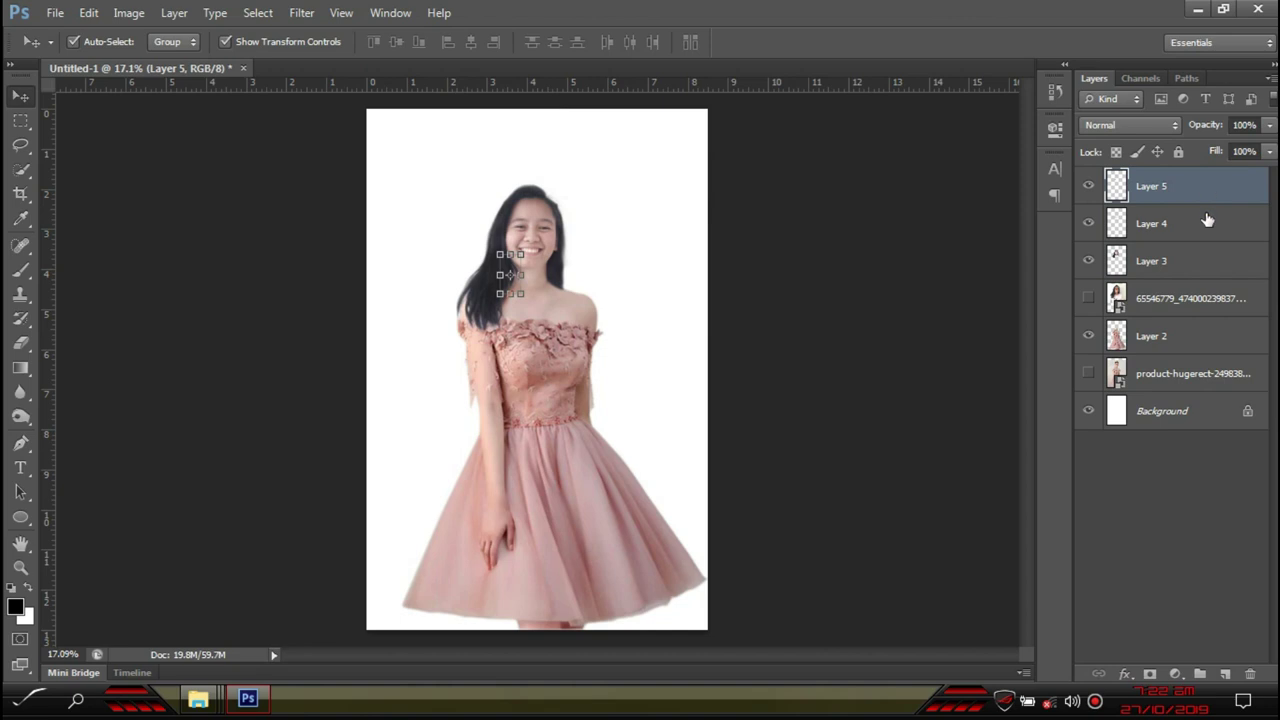
pyautogui.keyDown('ctrl'); pyautogui.click(1207, 221); pyautogui.keyUp('ctrl')
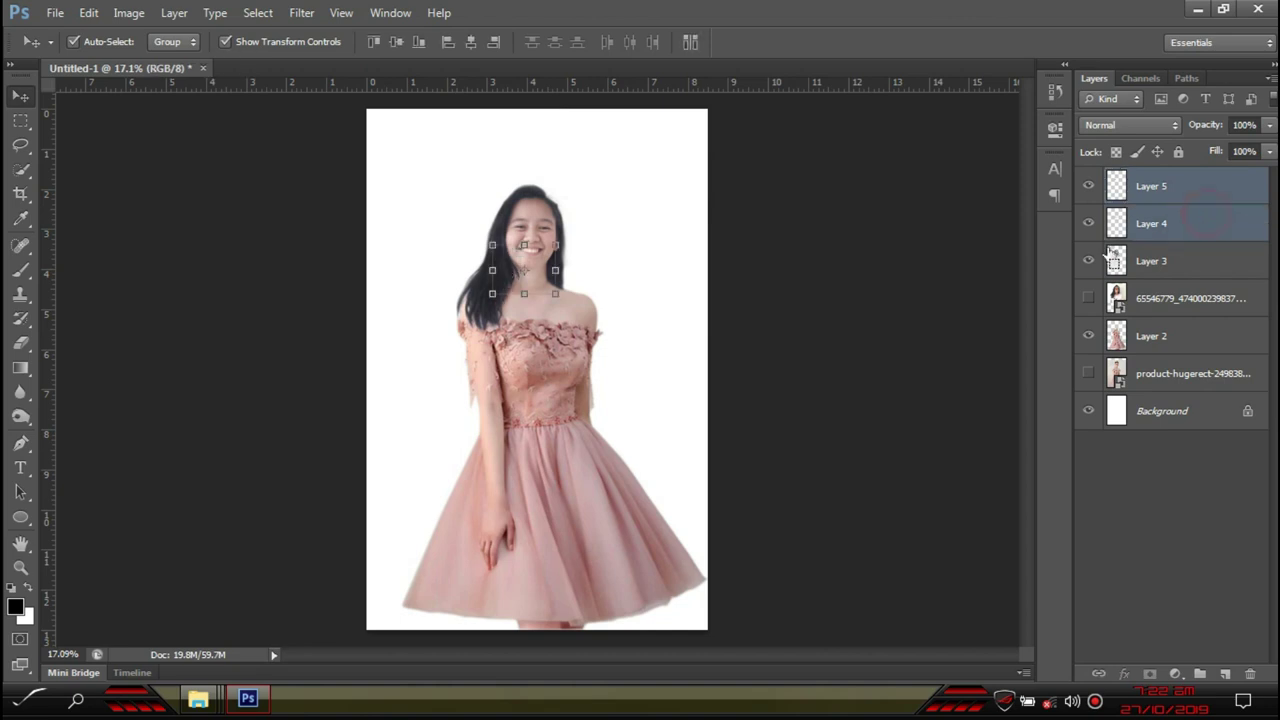
pyautogui.keyDown('ctrl'); pyautogui.click(1190, 270); pyautogui.keyUp('ctrl')
pyautogui.keyDown('ctrl'); pyautogui.click(1147, 343); pyautogui.keyUp('ctrl')
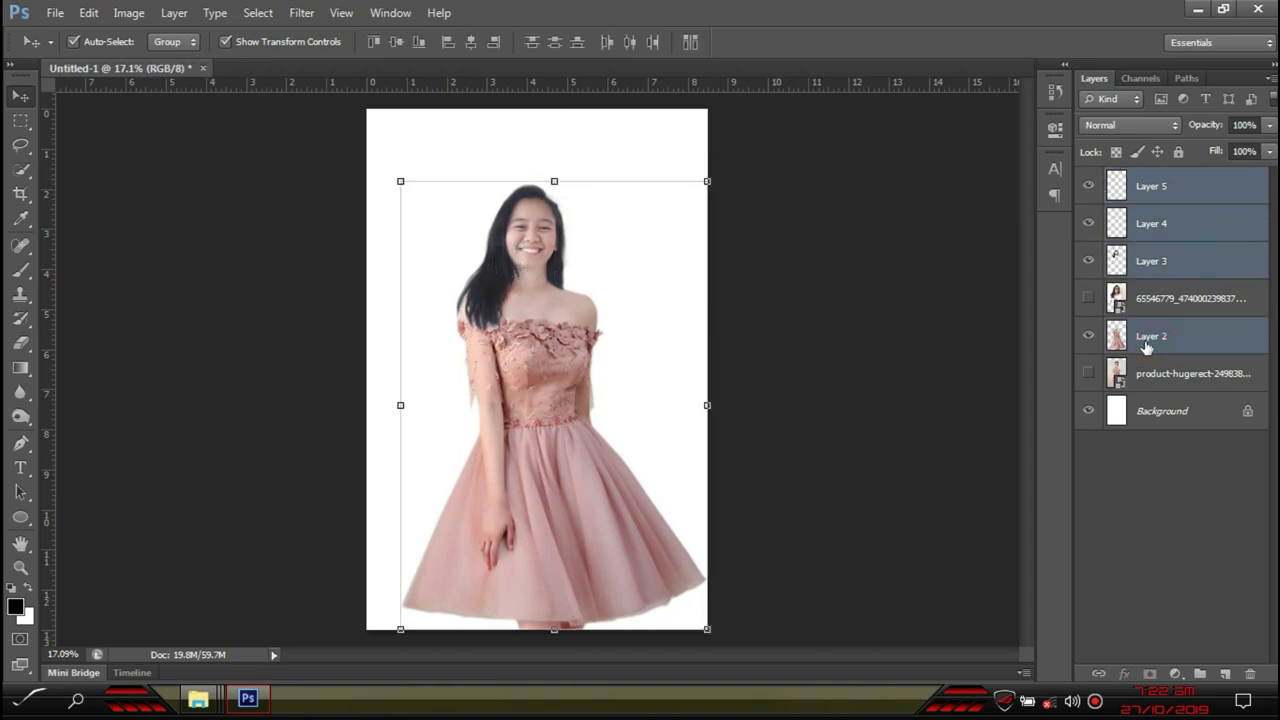
pyautogui.rightClick(1168, 252)
pyautogui.click(982, 537)
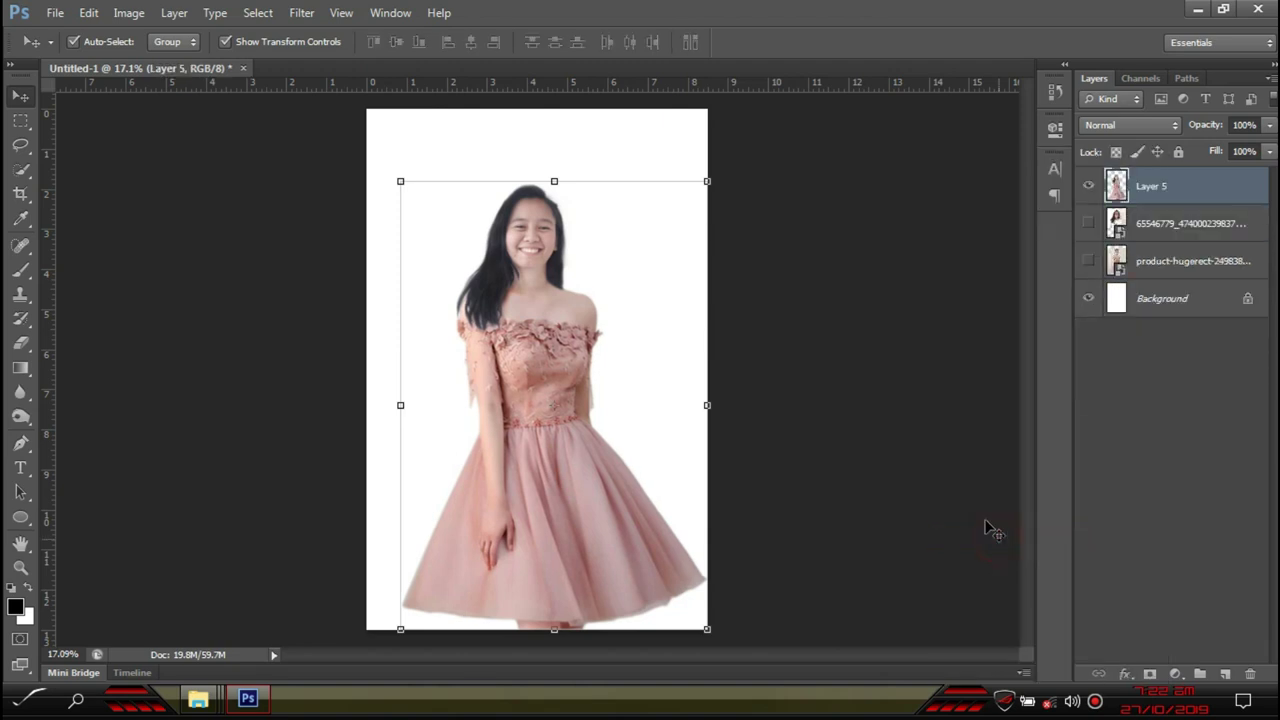
pyautogui.moveTo(579, 427); pyautogui.dragTo(580, 392)
pyautogui.scroll(3, 495, 238)
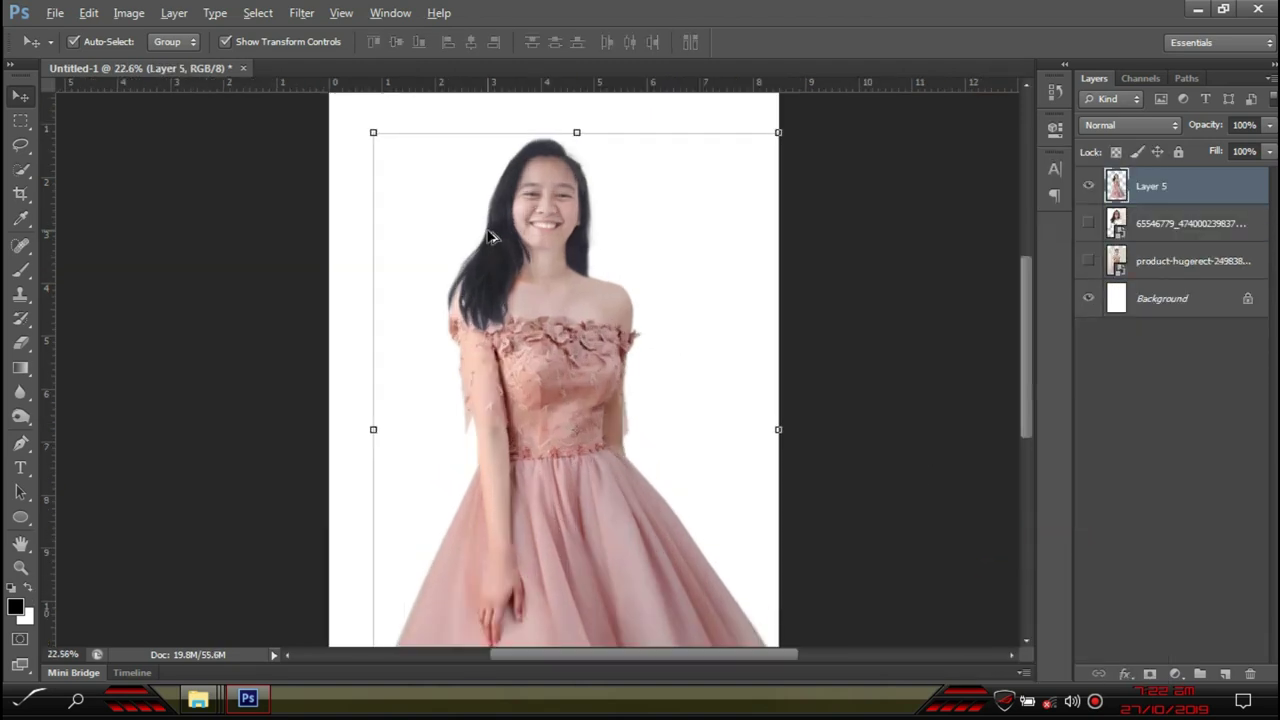
pyautogui.scroll(4, 607, 421)
pyautogui.scroll(-4, 493, 422)
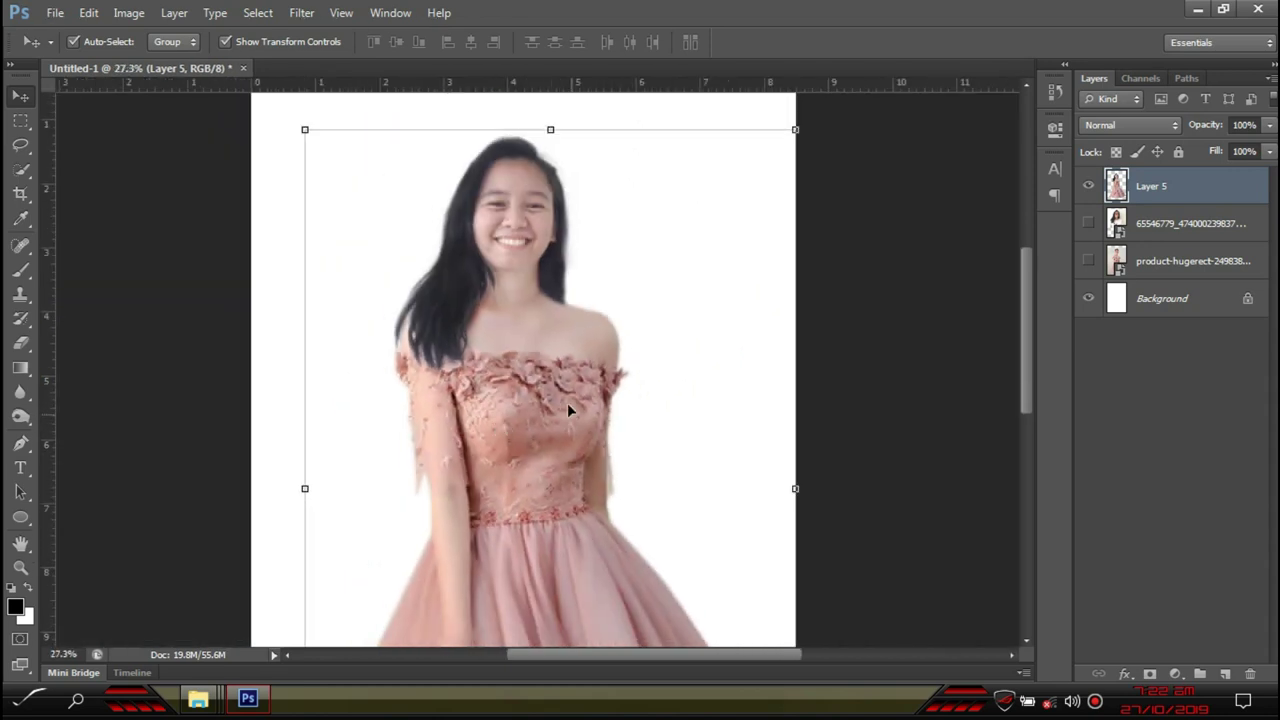
pyautogui.scroll(7, 567, 403)
pyautogui.scroll(-8, 509, 436)
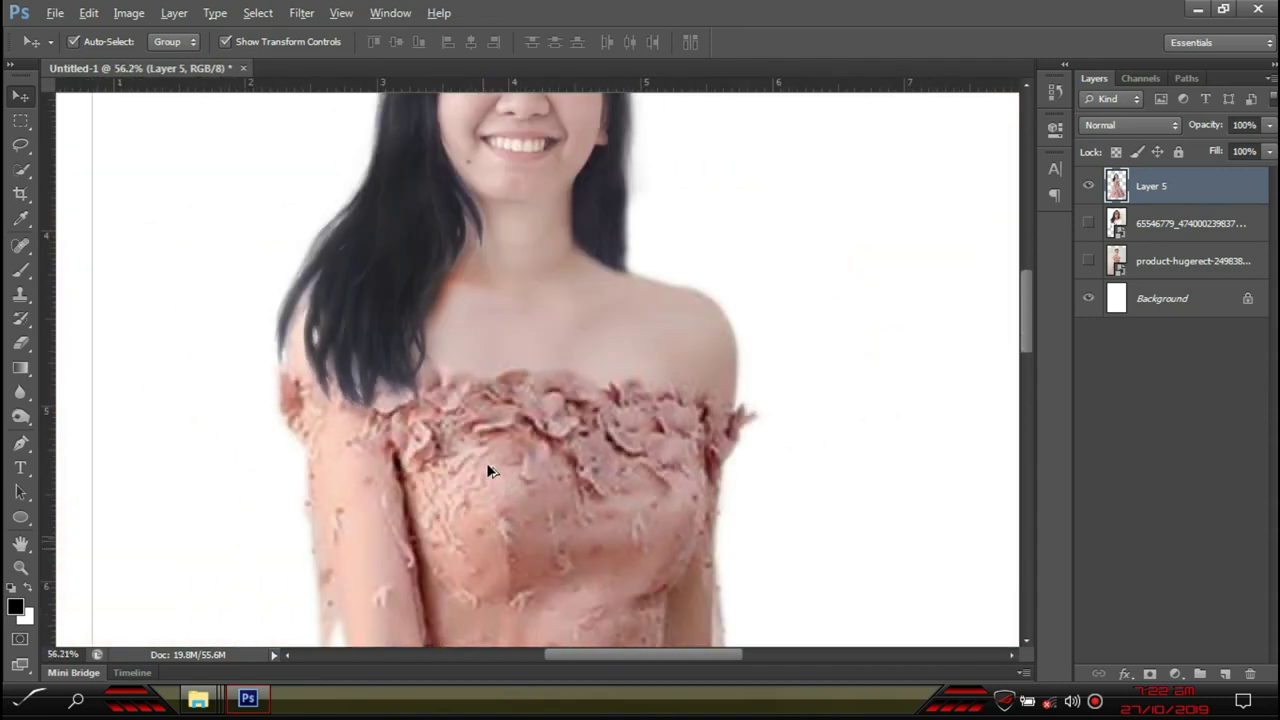
pyautogui.scroll(2, 555, 457)
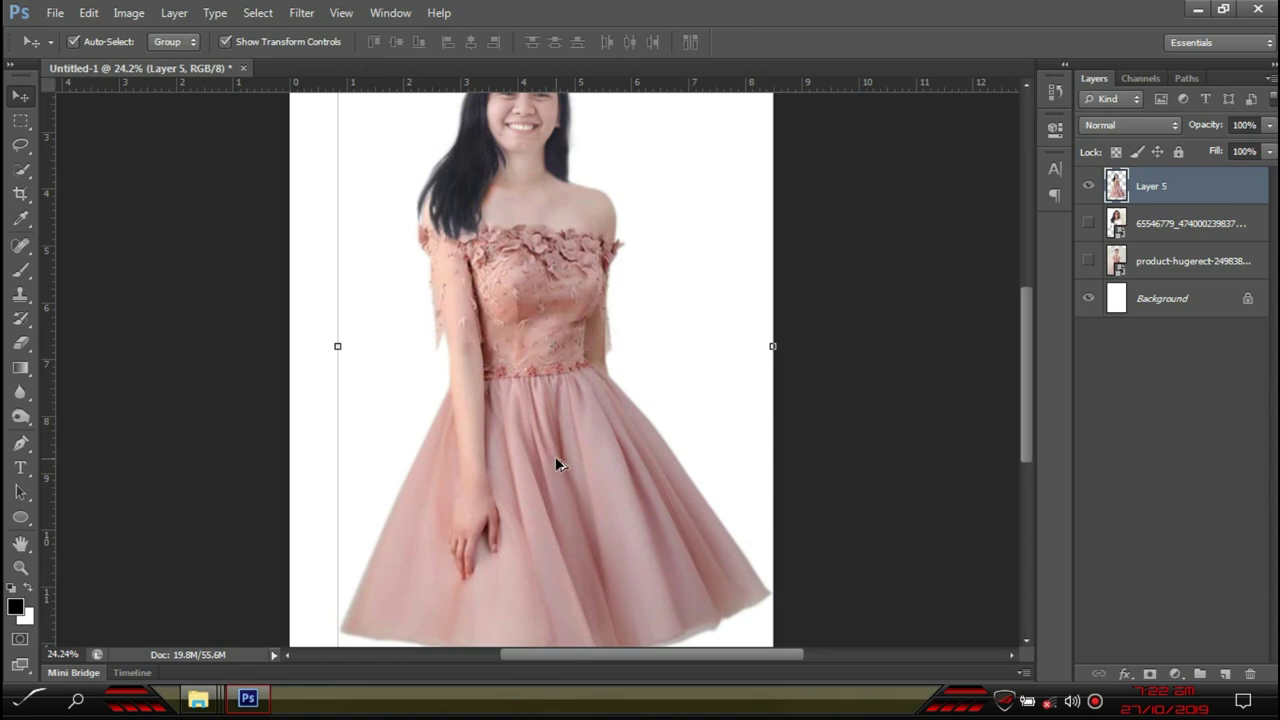
pyautogui.scroll(2, 595, 358)
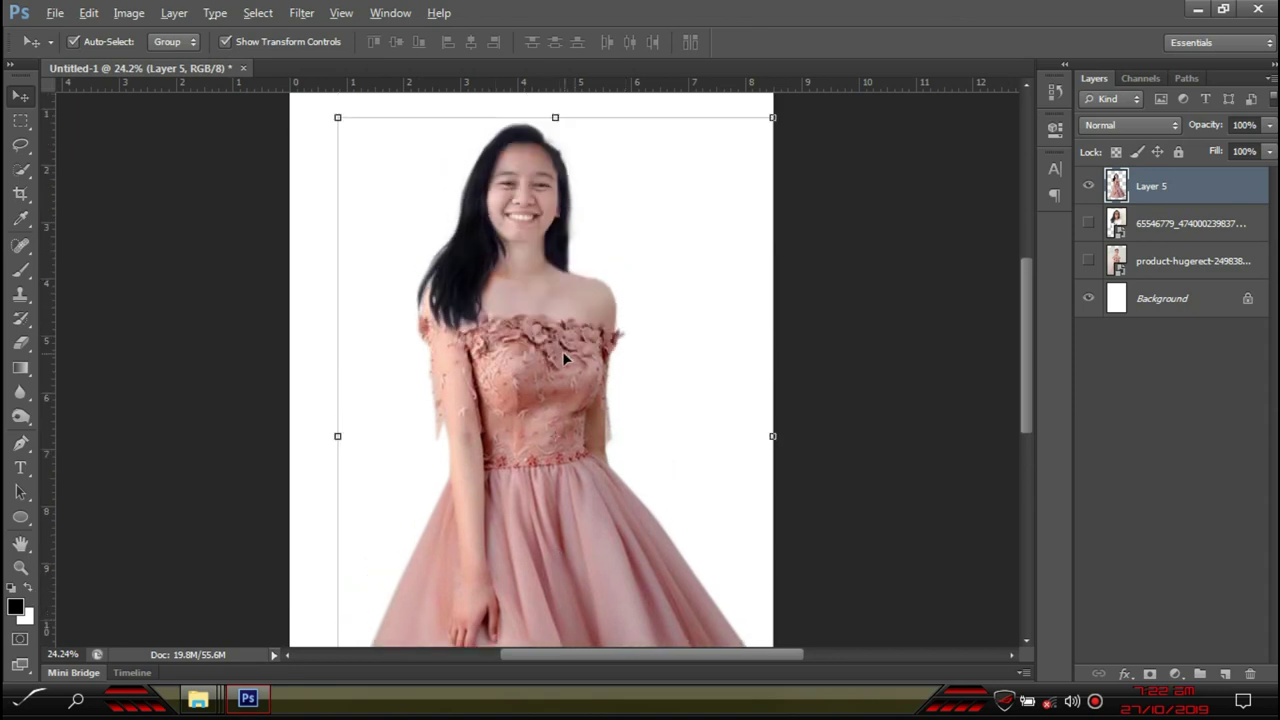
pyautogui.scroll(3, 563, 358)
pyautogui.scroll(-4, 545, 315)
pyautogui.scroll(6, 562, 110)
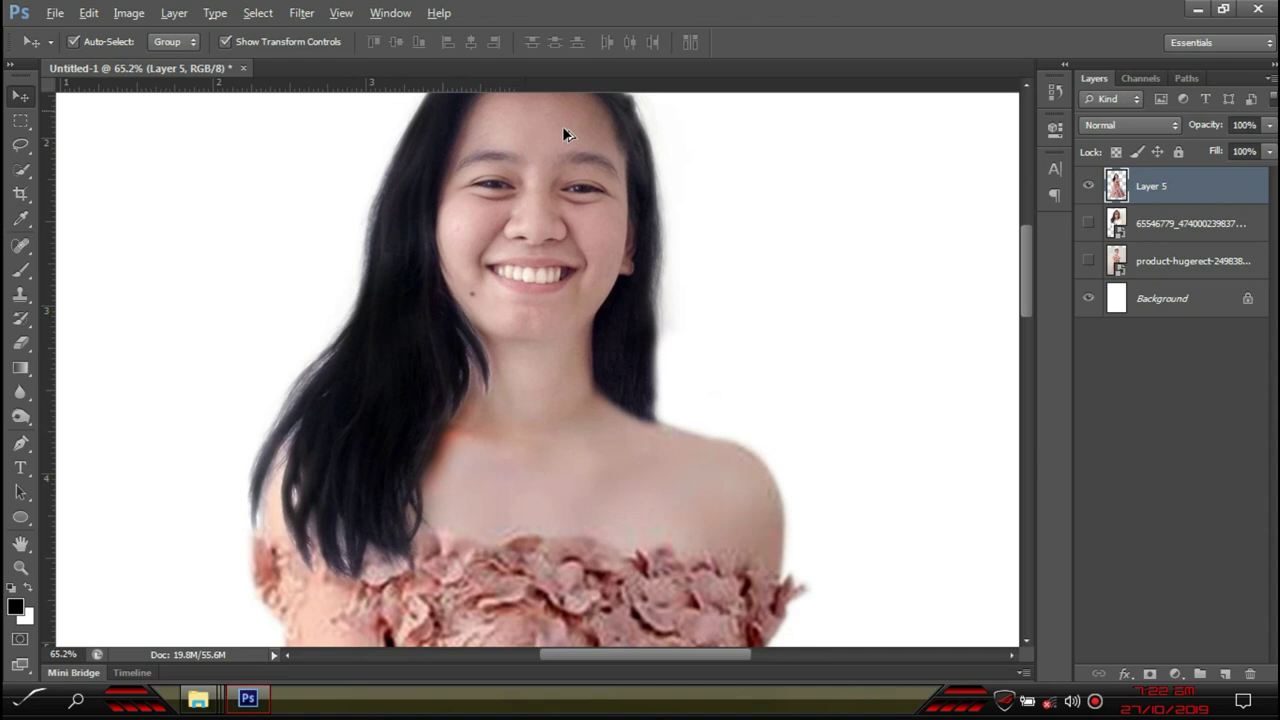
pyautogui.scroll(-5, 563, 133)
pyautogui.scroll(3, 508, 295)
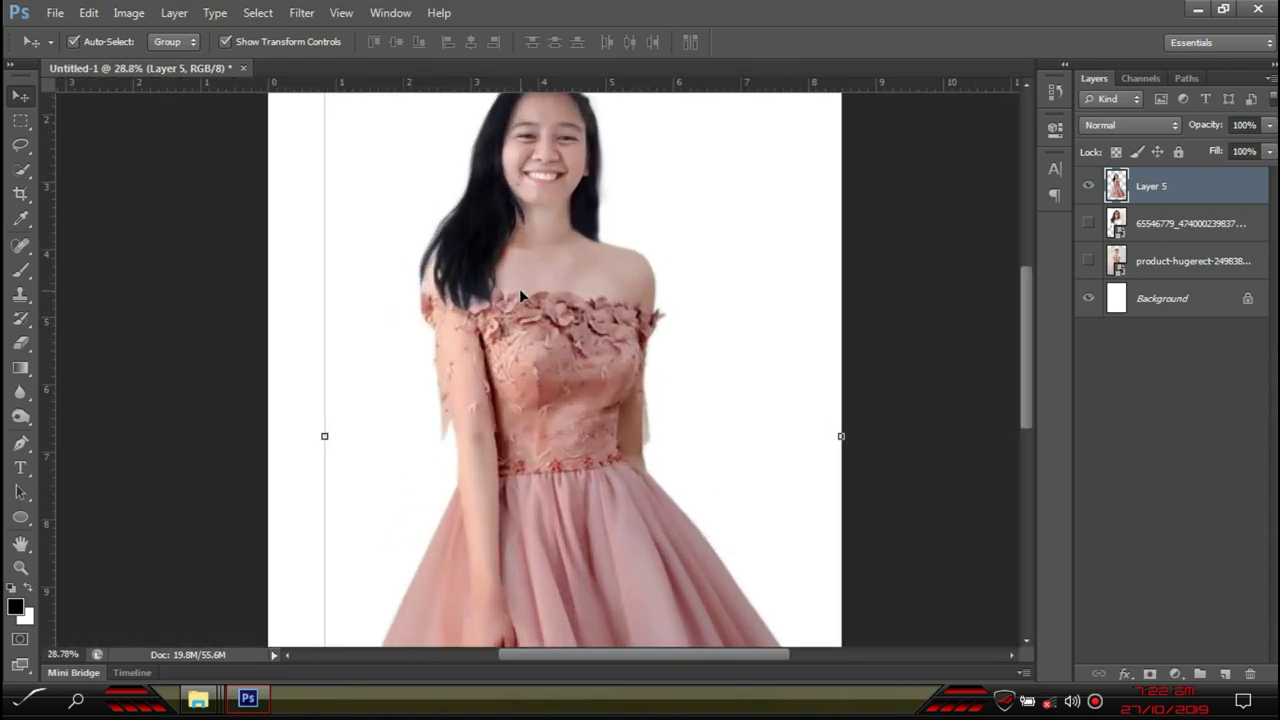
pyautogui.scroll(-2, 519, 288)
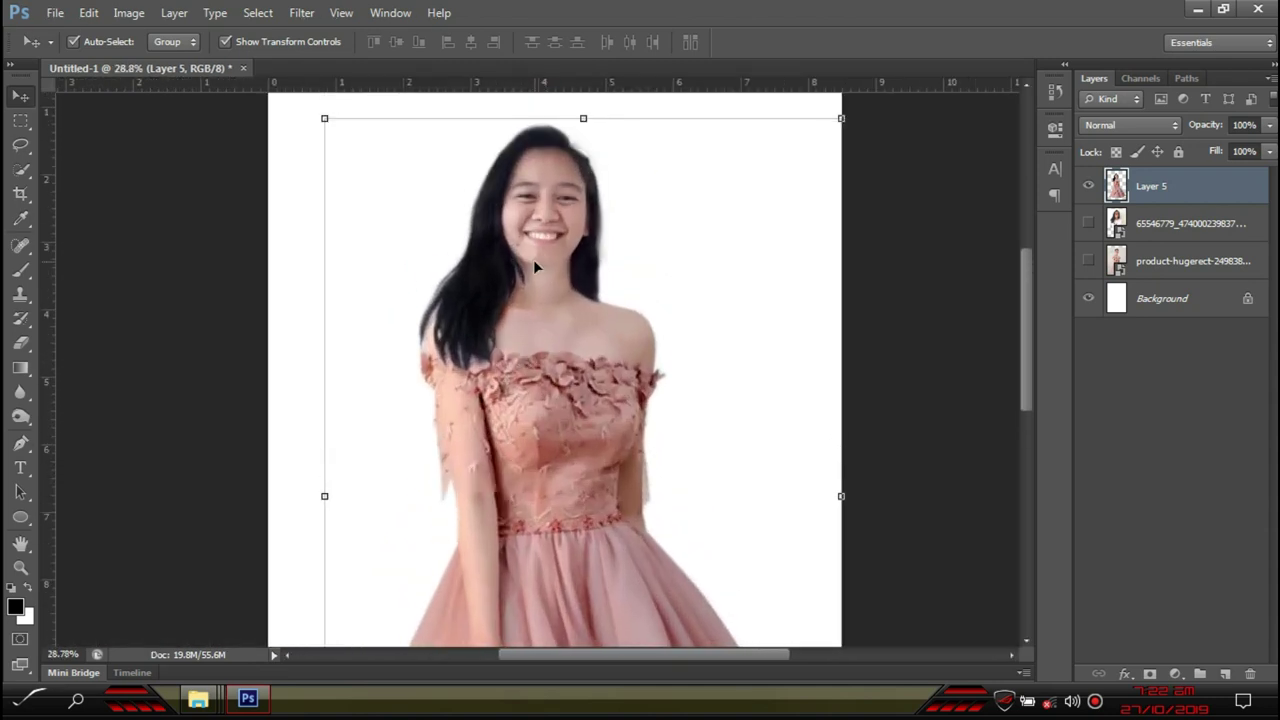
pyautogui.scroll(-2, 533, 259)
pyautogui.scroll(4, 534, 256)
pyautogui.scroll(-2, 523, 165)
pyautogui.scroll(-2, 523, 165)
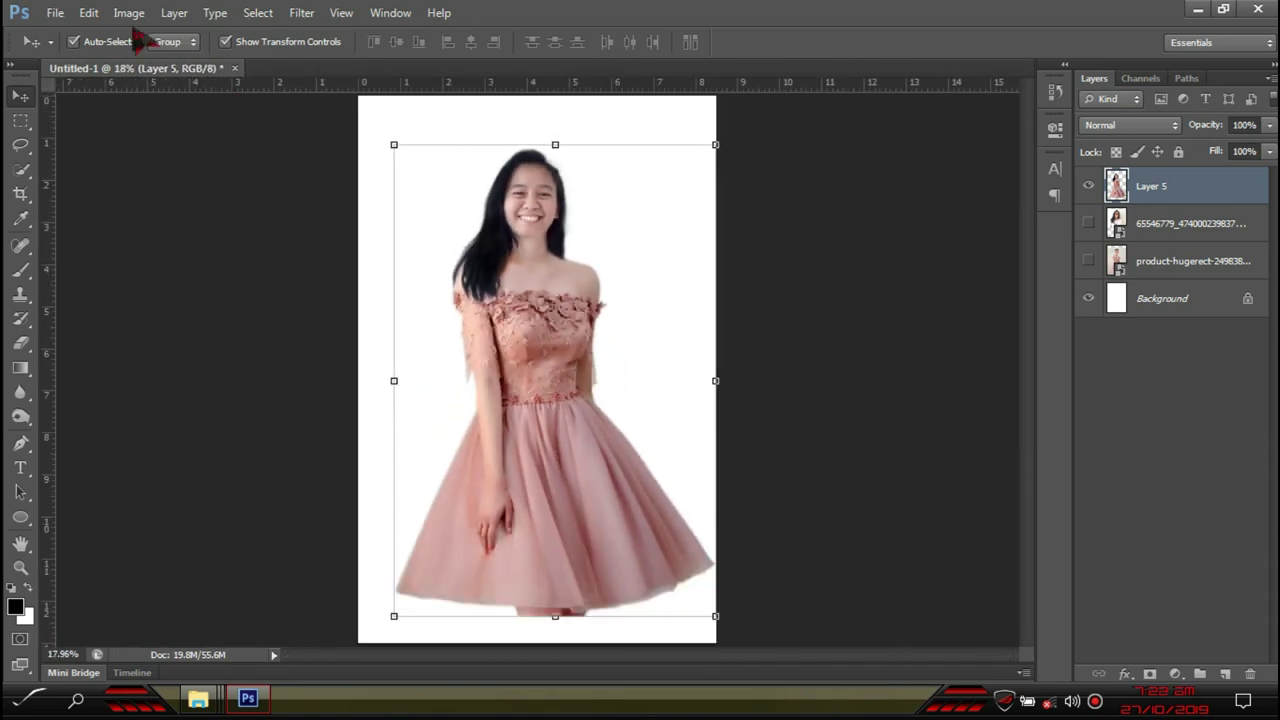
# Apply Hue/Saturation to the layer with Master hue +12 and saturation +15
pyautogui.click(129, 12)
pyautogui.moveTo(172, 61)
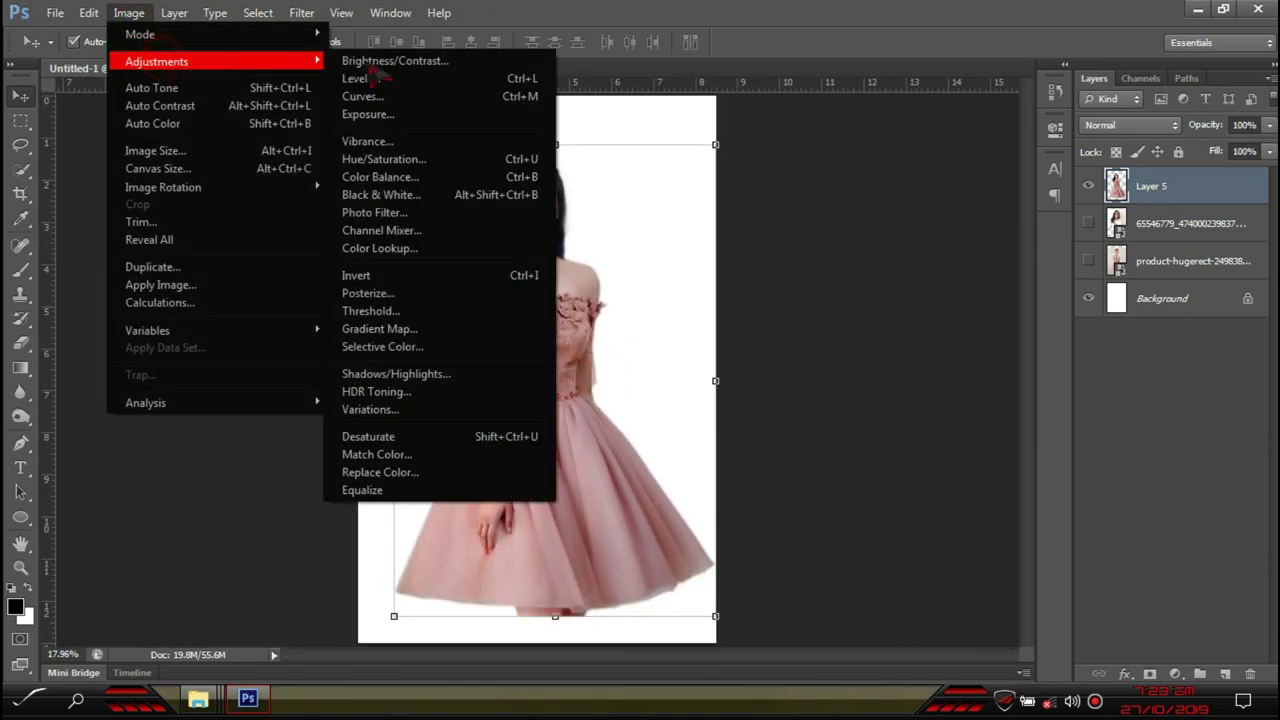
pyautogui.click(388, 163)
pyautogui.moveTo(869, 292); pyautogui.dragTo(890, 292)
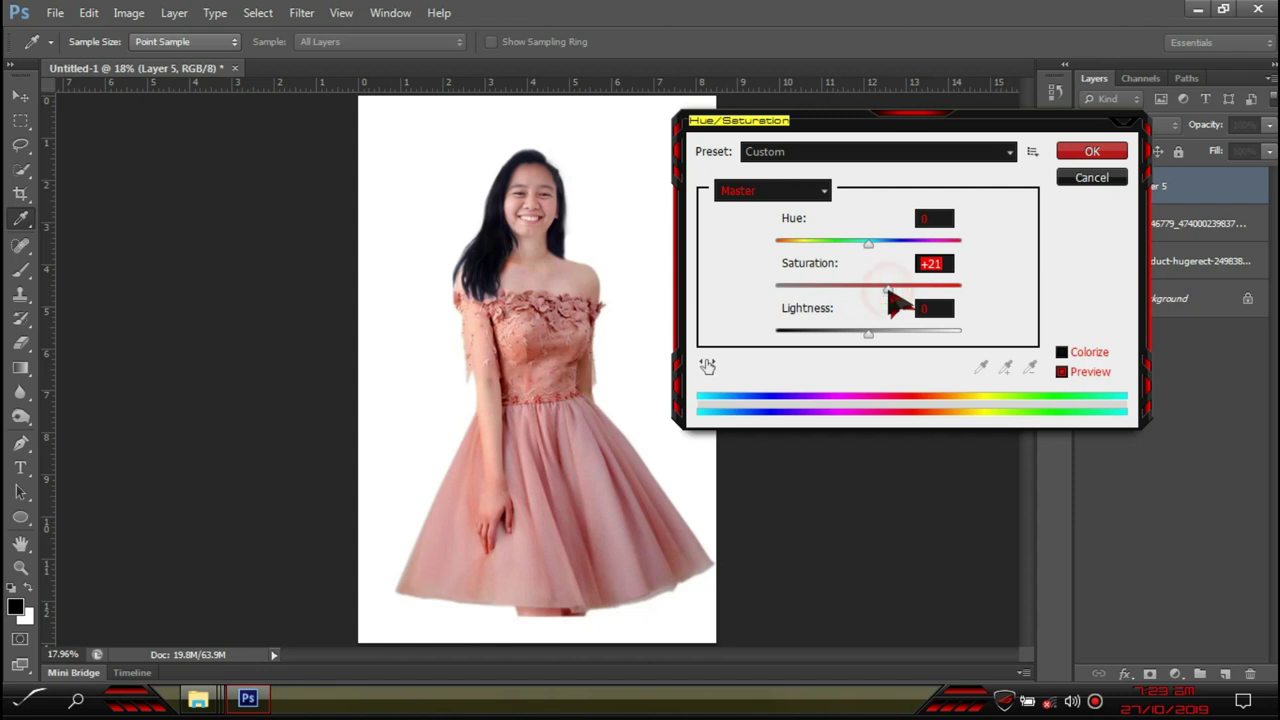
pyautogui.moveTo(891, 287); pyautogui.dragTo(884, 288)
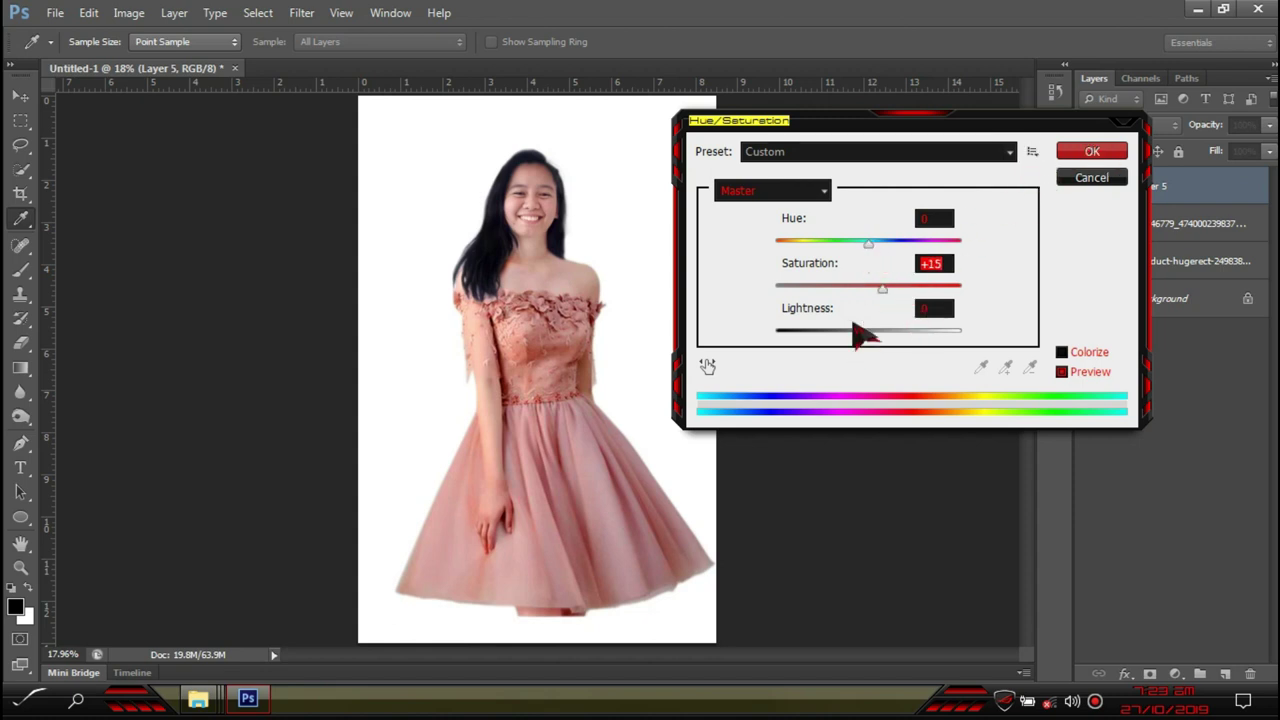
pyautogui.moveTo(870, 245); pyautogui.dragTo(882, 253)
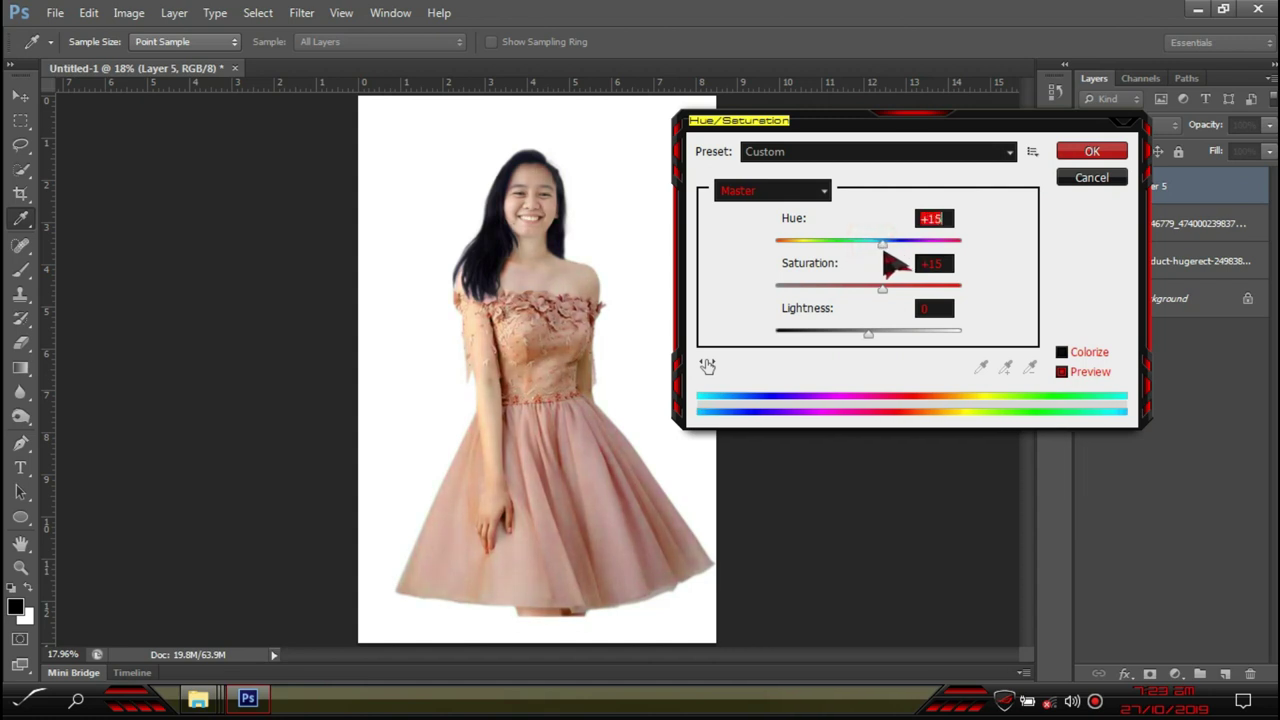
# Boost Yellows, Magentas and Reds saturation, tweak Reds lightness, and apply the adjustment
pyautogui.click(795, 196)
pyautogui.click(772, 241)
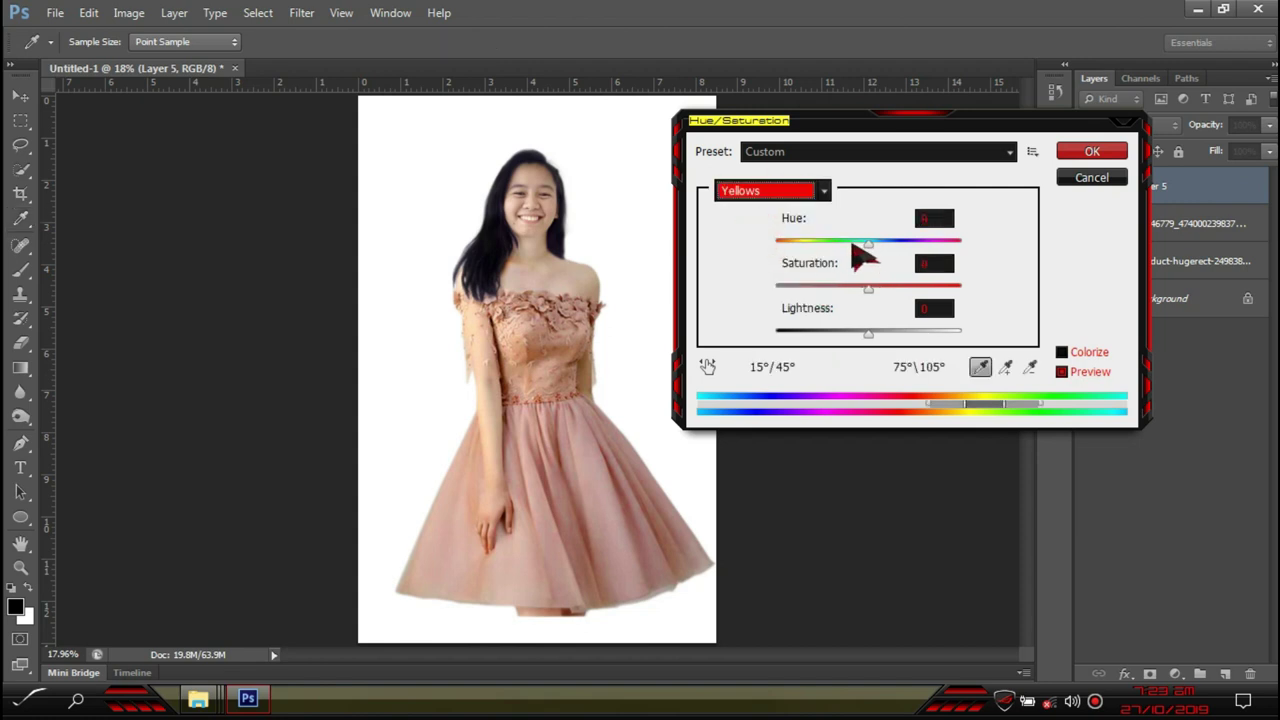
pyautogui.moveTo(870, 288); pyautogui.dragTo(899, 290)
pyautogui.click(820, 190)
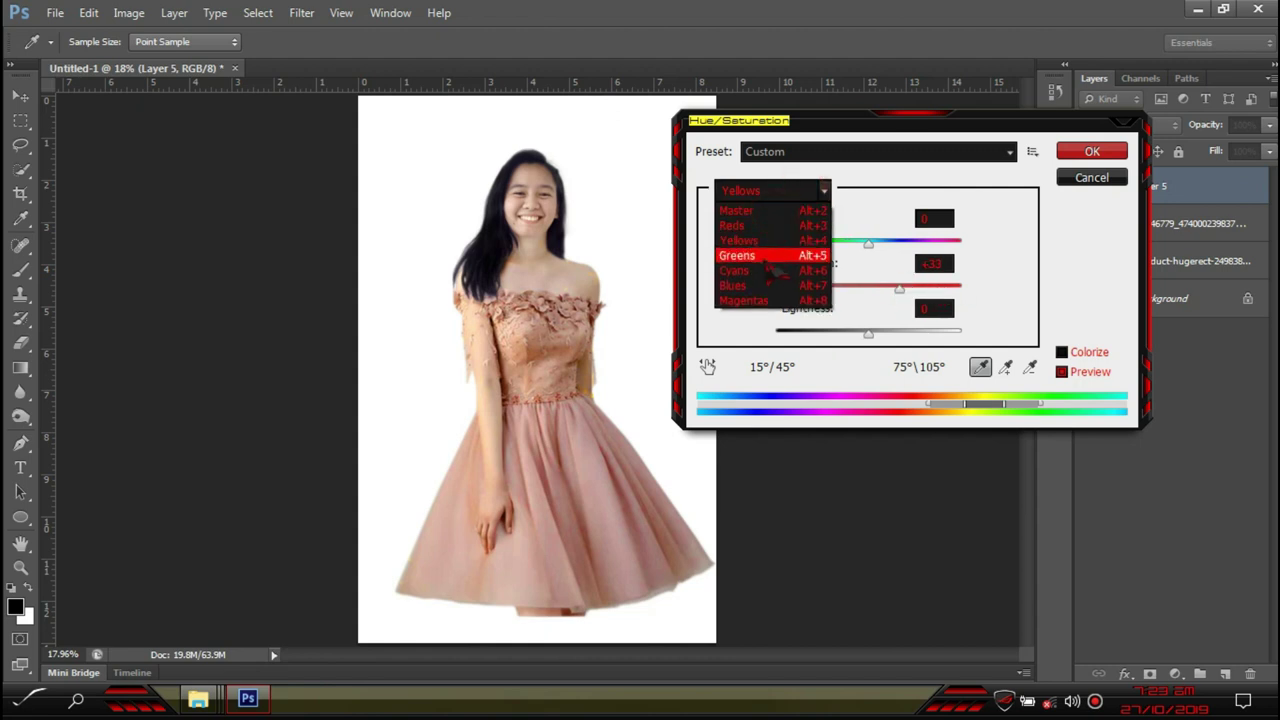
pyautogui.click(765, 299)
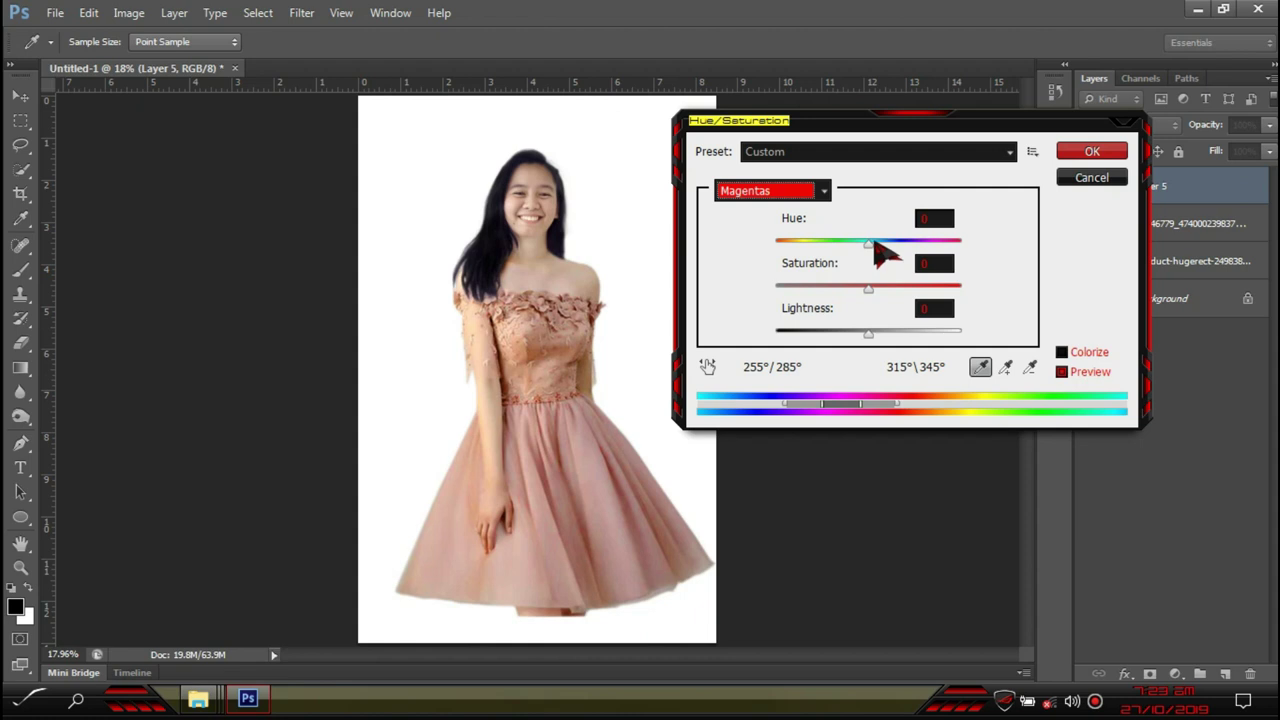
pyautogui.moveTo(871, 288); pyautogui.dragTo(902, 302)
pyautogui.click(823, 191)
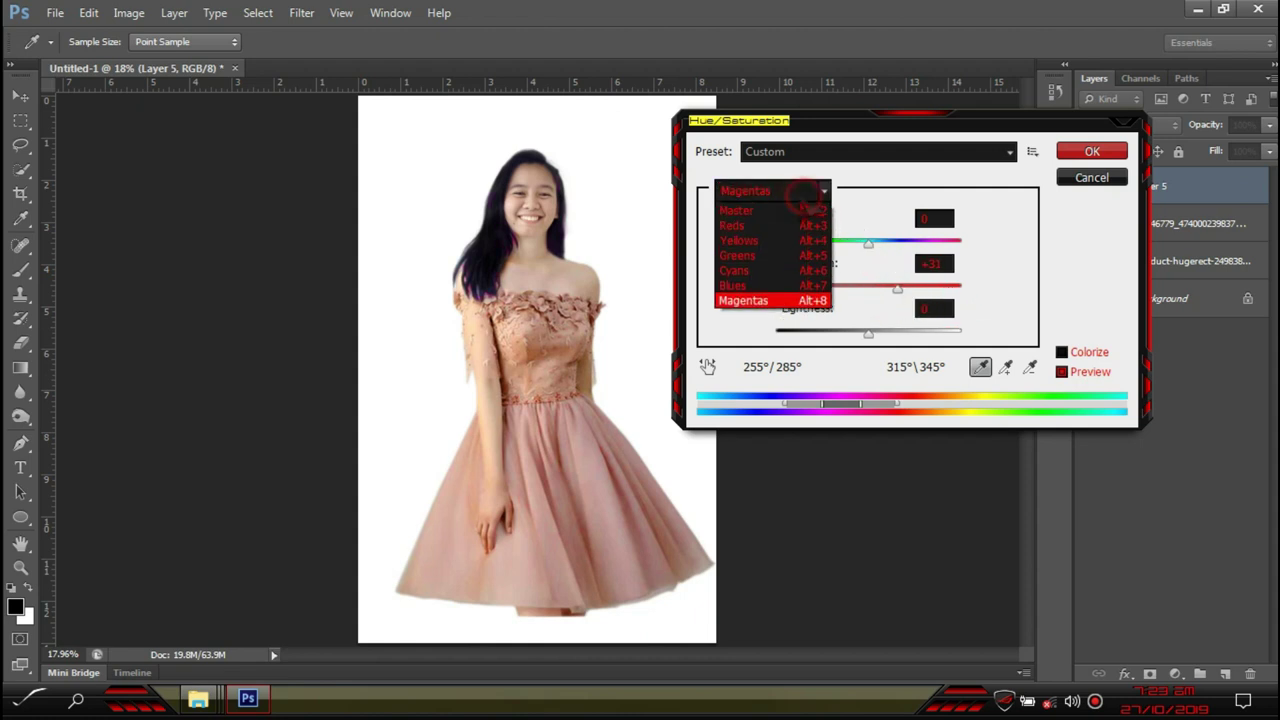
pyautogui.click(748, 225)
pyautogui.moveTo(870, 289); pyautogui.dragTo(900, 306)
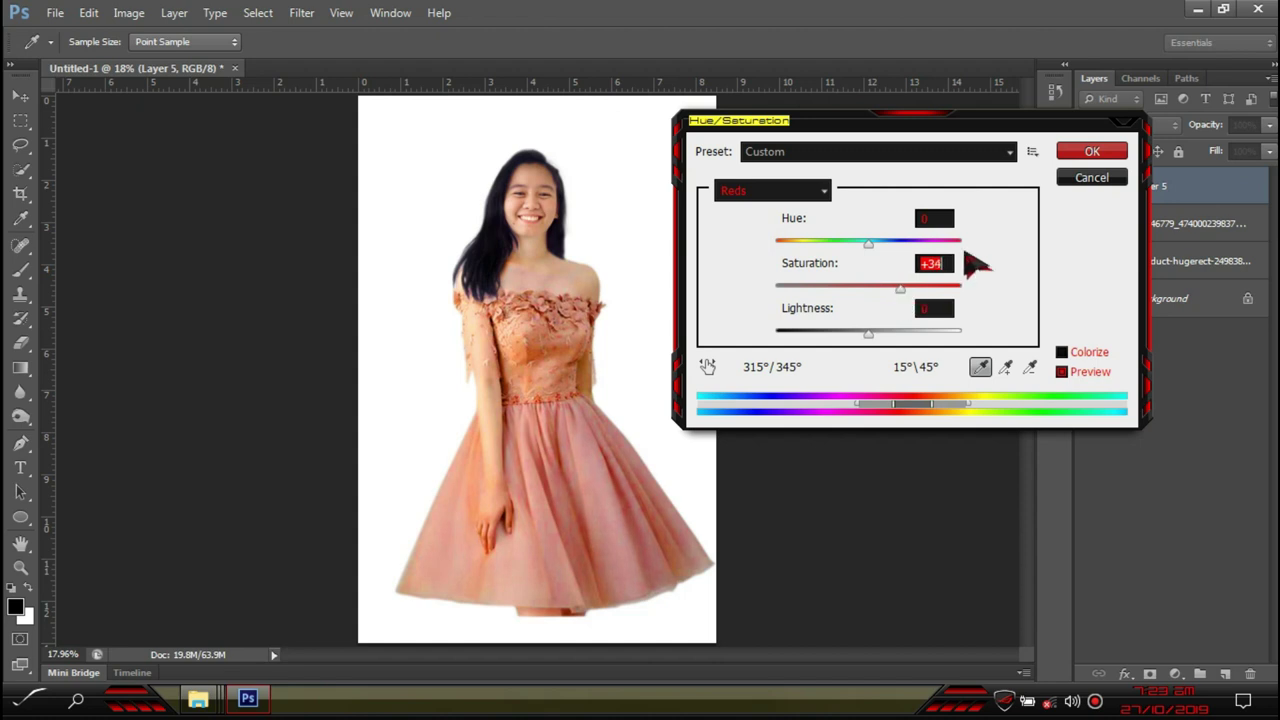
pyautogui.moveTo(868, 336)
pyautogui.mouseDown()
pyautogui.moveTo(898, 336)
pyautogui.moveTo(859, 342)
pyautogui.mouseUp()
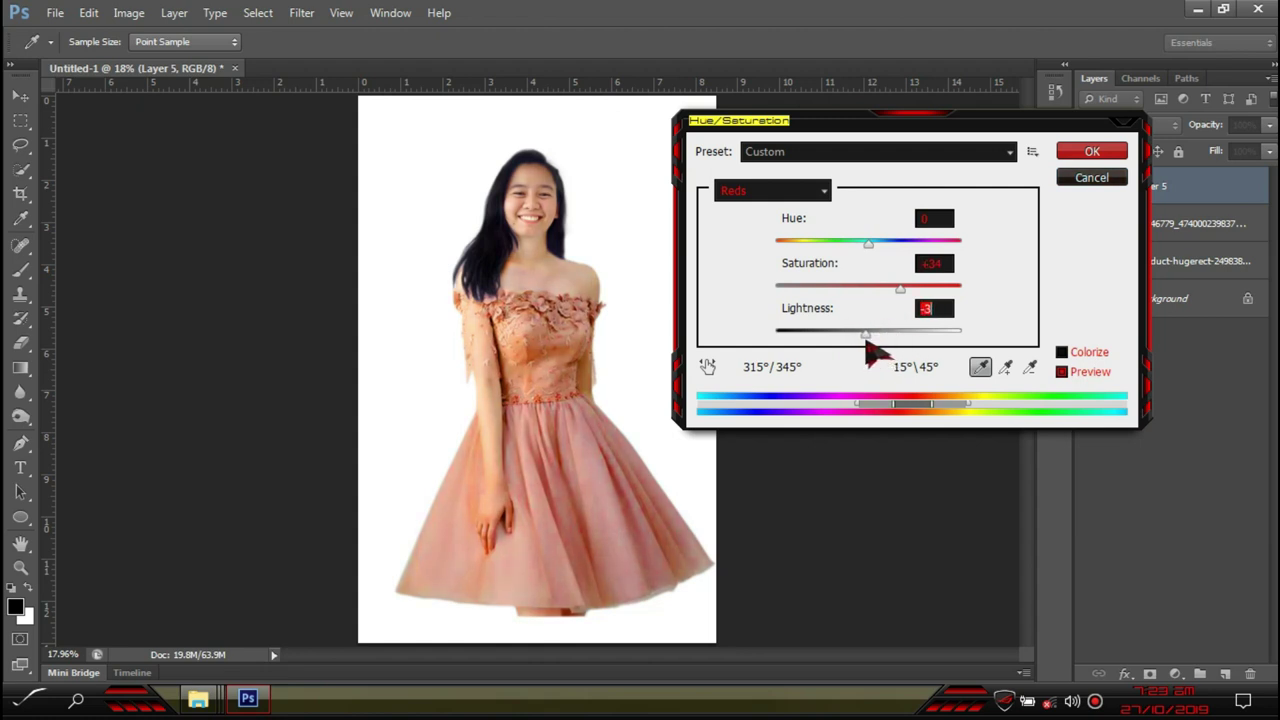
pyautogui.click(1085, 155)
# Scale, rotate and reposition the head-and-dress layer, enlarging it to about 141%
pyautogui.scroll(5, 519, 190)
pyautogui.scroll(4, 519, 190)
pyautogui.scroll(-10, 478, 300)
pyautogui.scroll(3, 543, 355)
pyautogui.scroll(1, 543, 355)
pyautogui.scroll(-1, 700, 200)
pyautogui.moveTo(720, 177); pyautogui.dragTo(708, 190)
pyautogui.moveTo(734, 250); pyautogui.dragTo(743, 257)
pyautogui.press('Return')
pyautogui.moveTo(710, 192); pyautogui.dragTo(752, 128)
pyautogui.moveTo(604, 316); pyautogui.dragTo(598, 428)
pyautogui.moveTo(738, 236); pyautogui.dragTo(768, 190)
pyautogui.moveTo(544, 410); pyautogui.dragTo(580, 386)
# Commit the layer transform and deselect the layer
pyautogui.press('Return')
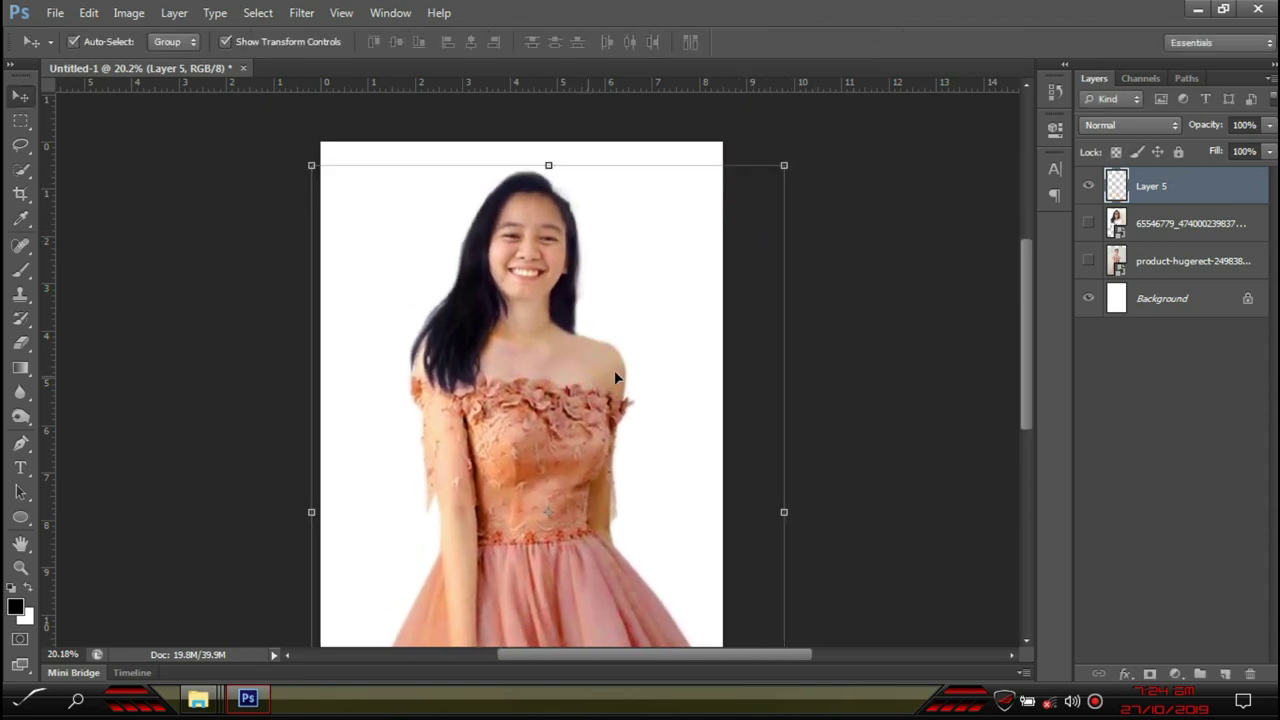
pyautogui.click(905, 405)
pyautogui.scroll(-3, 357, 377)
pyautogui.scroll(-2, 414, 349)
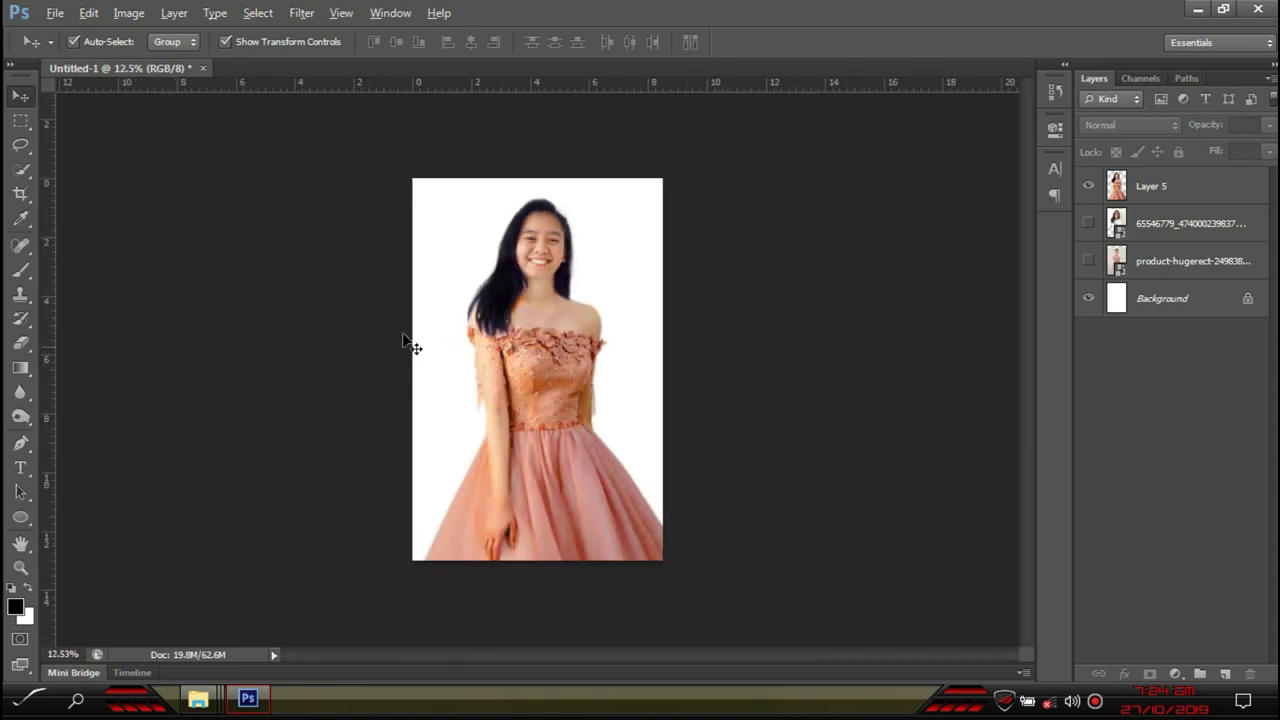
pyautogui.scroll(2, 548, 286)
# Fill the Background layer with a vertical white-to-dark gradient, then return to the Move tool
pyautogui.click(20, 378)
pyautogui.click(80, 365)
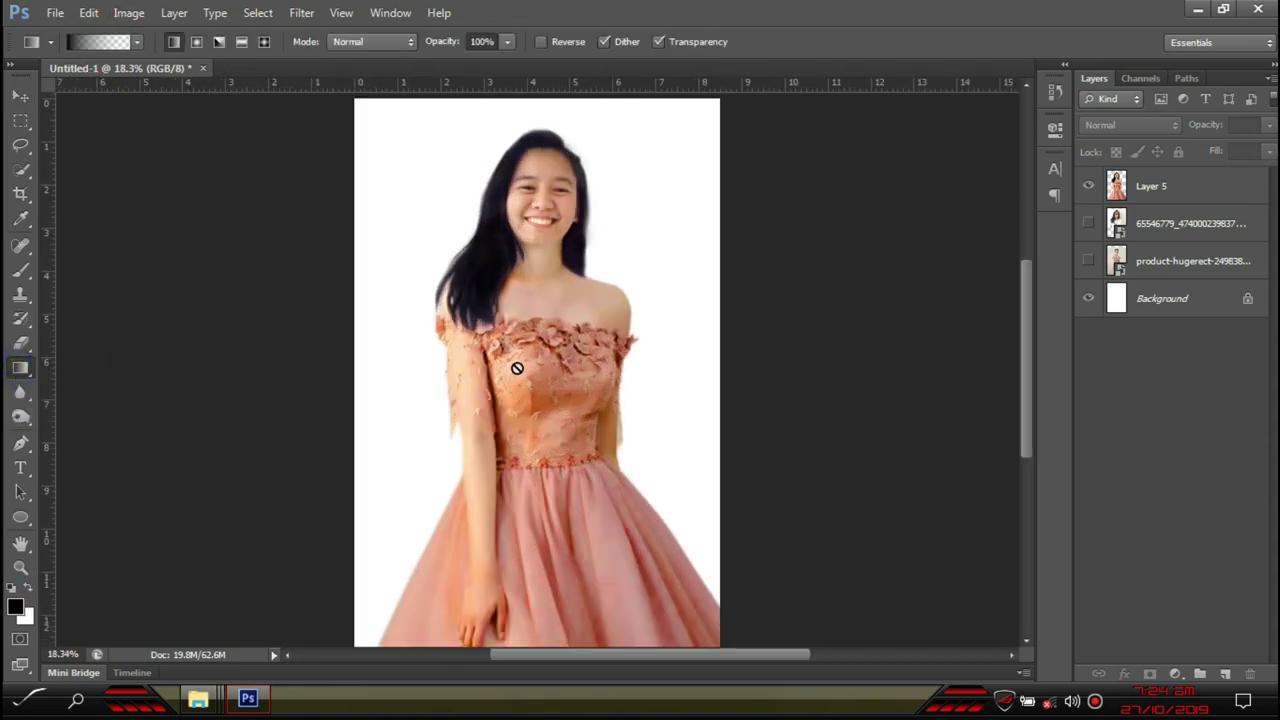
pyautogui.click(1219, 298)
pyautogui.scroll(-1, 545, 540)
pyautogui.moveTo(535, 545); pyautogui.dragTo(519, 112)
pyautogui.scroll(2, 623, 186)
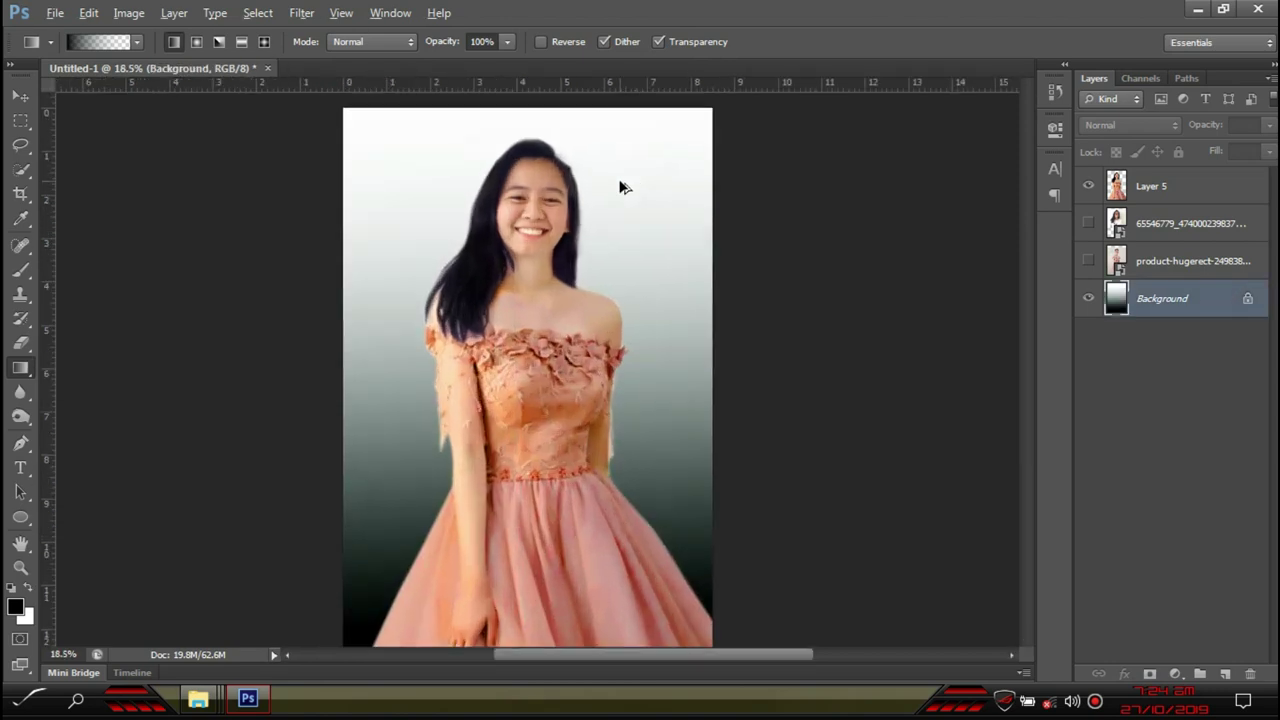
pyautogui.click(20, 95)
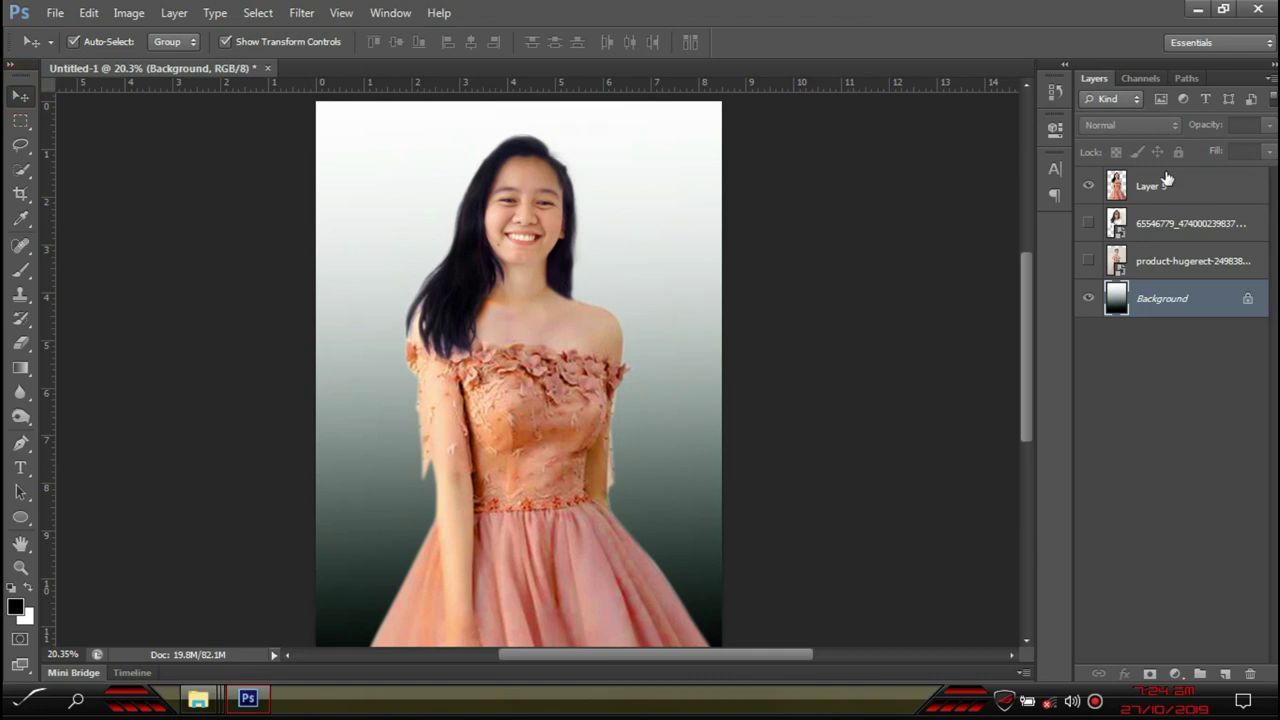
# Give Layer 5 a 62 px Outer Glow and fit the whole image on screen
pyautogui.doubleClick(1219, 187)
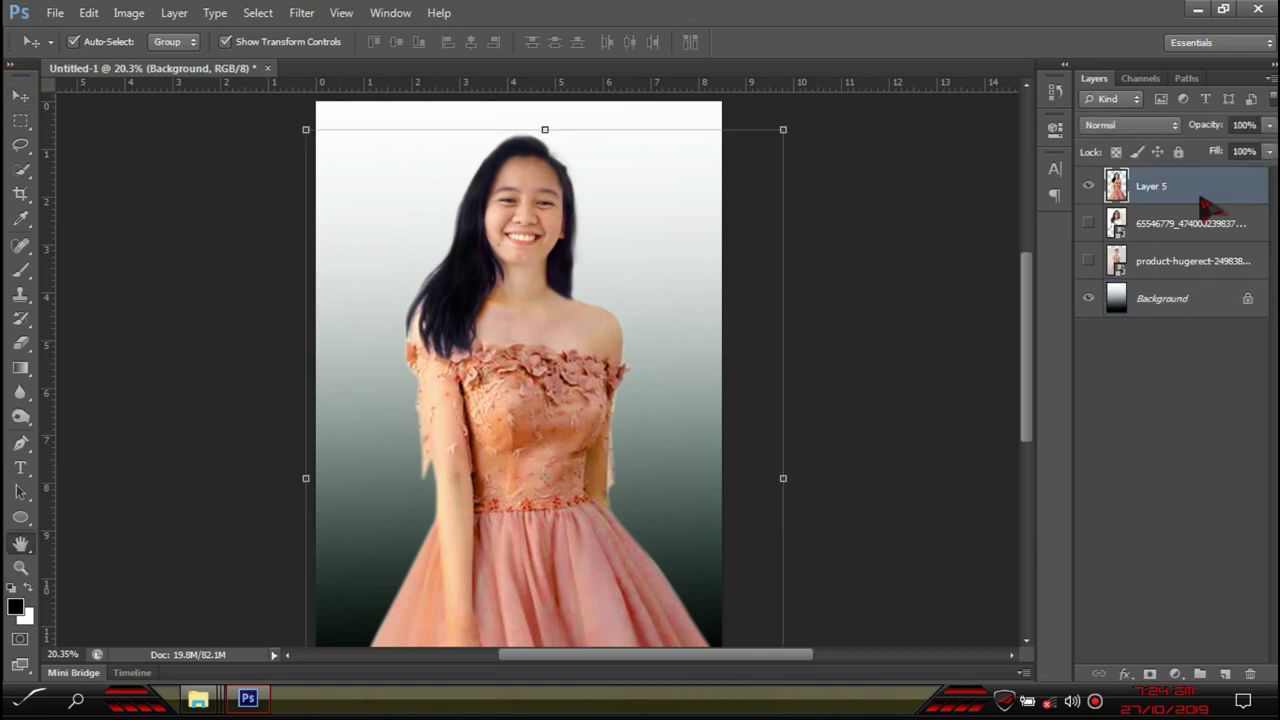
pyautogui.click(688, 412)
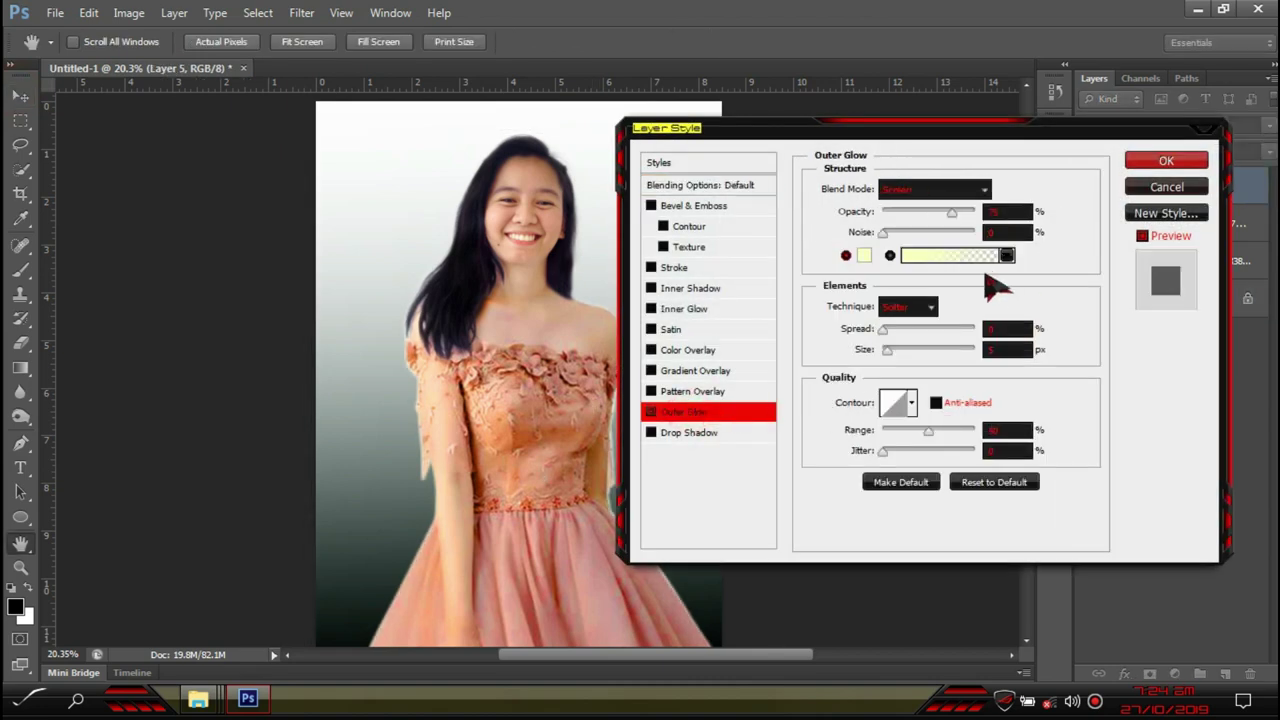
pyautogui.moveTo(888, 349); pyautogui.dragTo(913, 356)
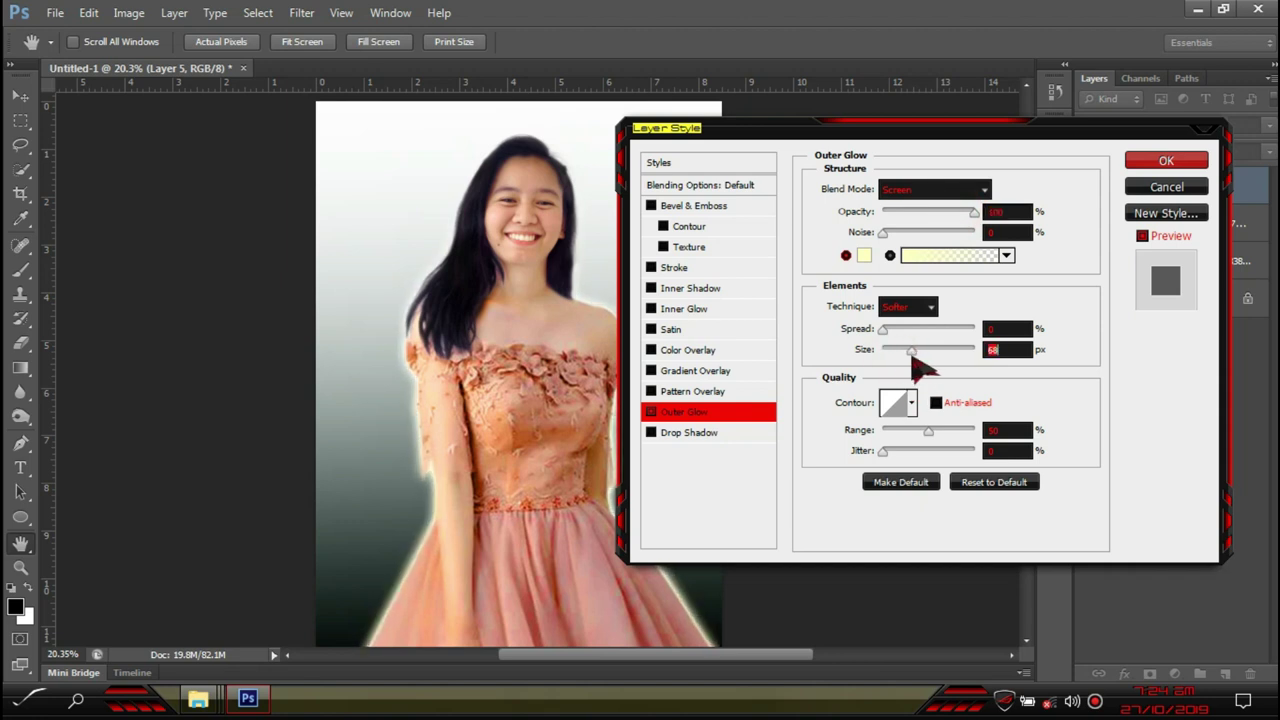
pyautogui.click(1160, 163)
pyautogui.press('v')
pyautogui.hotkey('ctrl', '0')
pyautogui.click(838, 388)
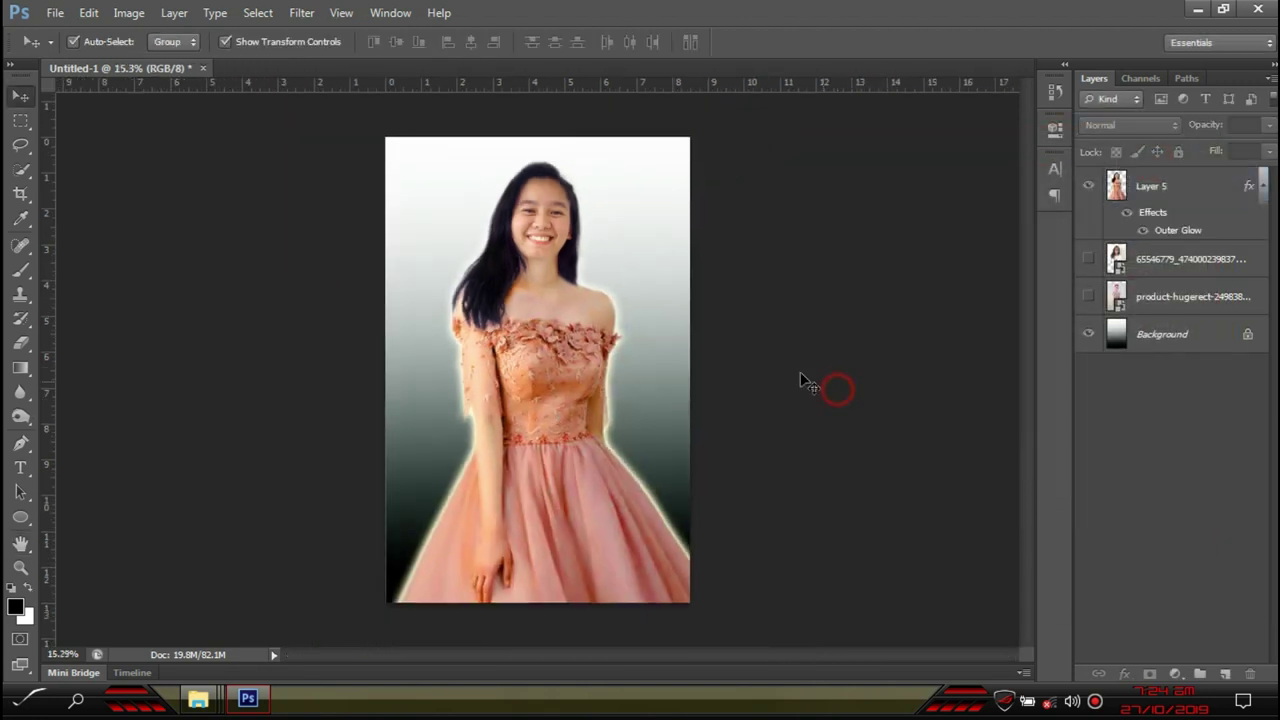
pyautogui.scroll(2, 580, 229)
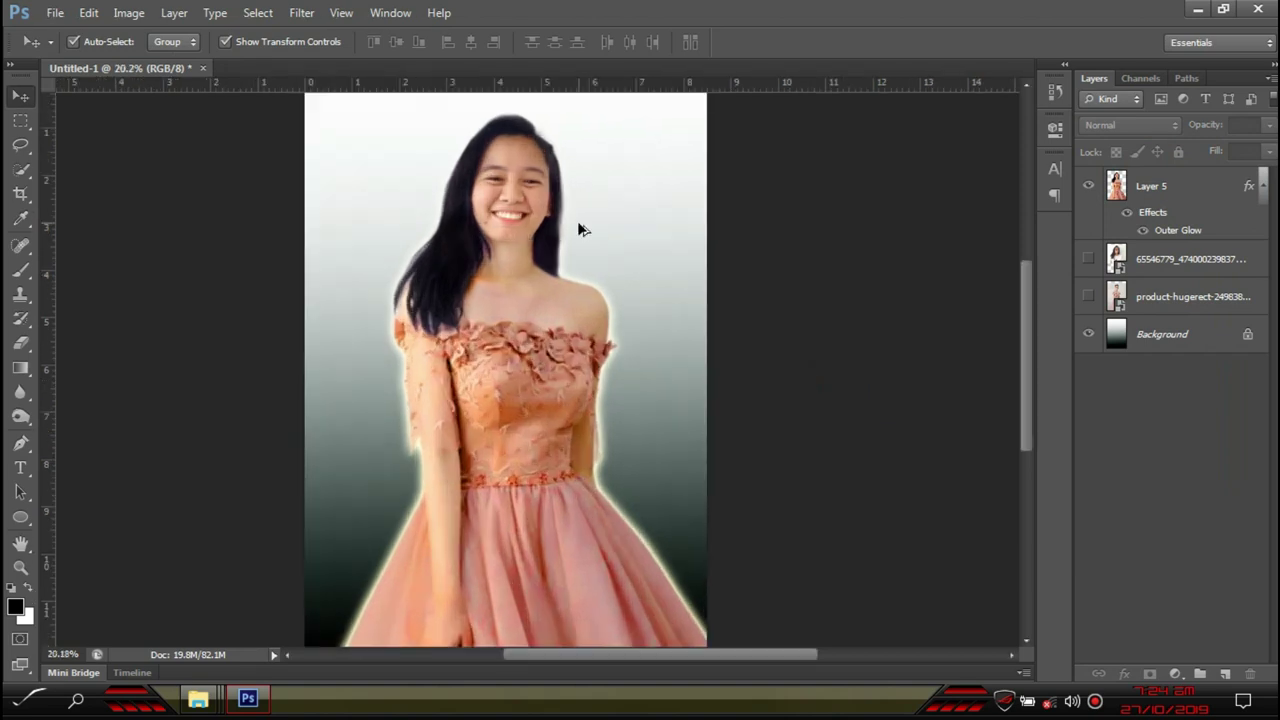